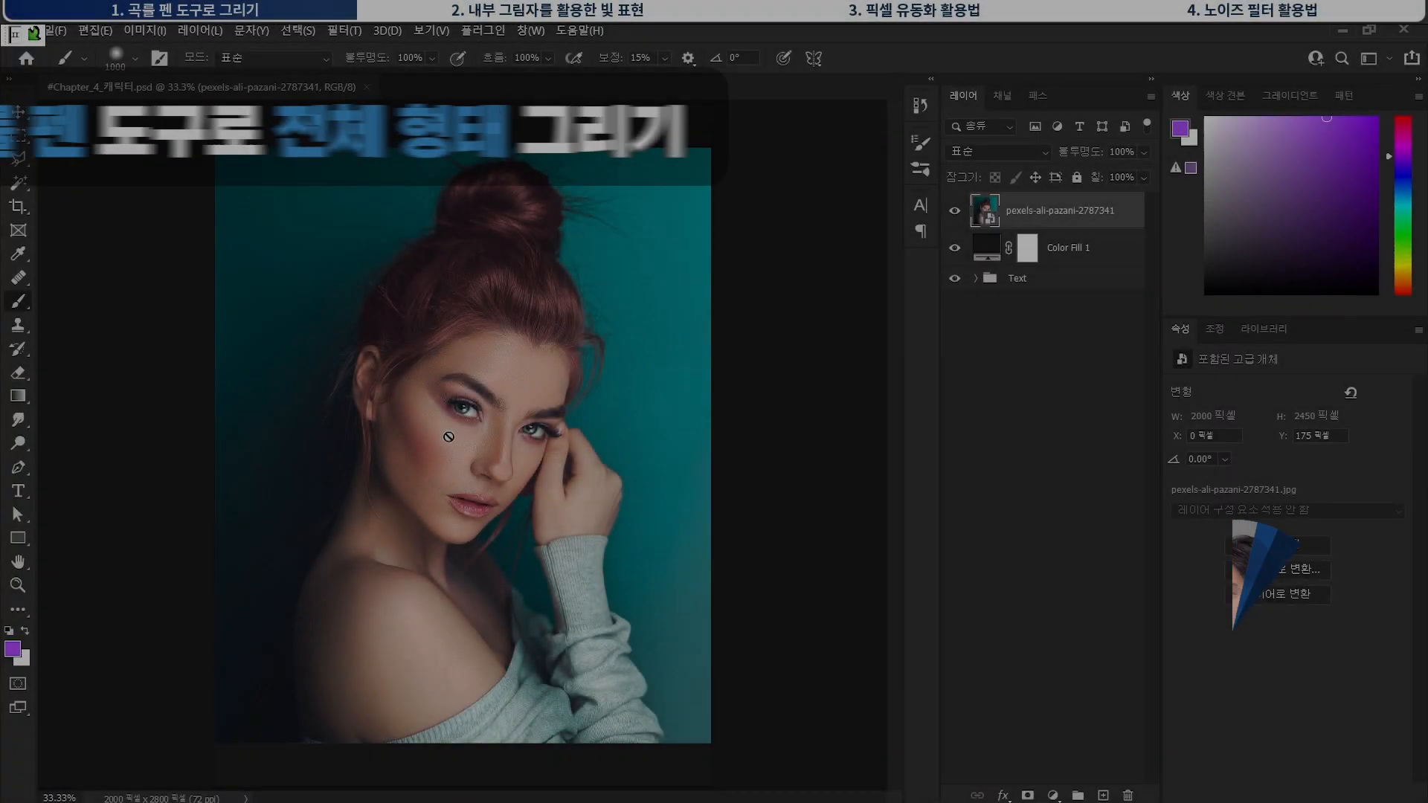
Reset the default colors, then choose the Curvature Pen and set its stroke to the dark hair color #1d1417.
key("v")
key("d")
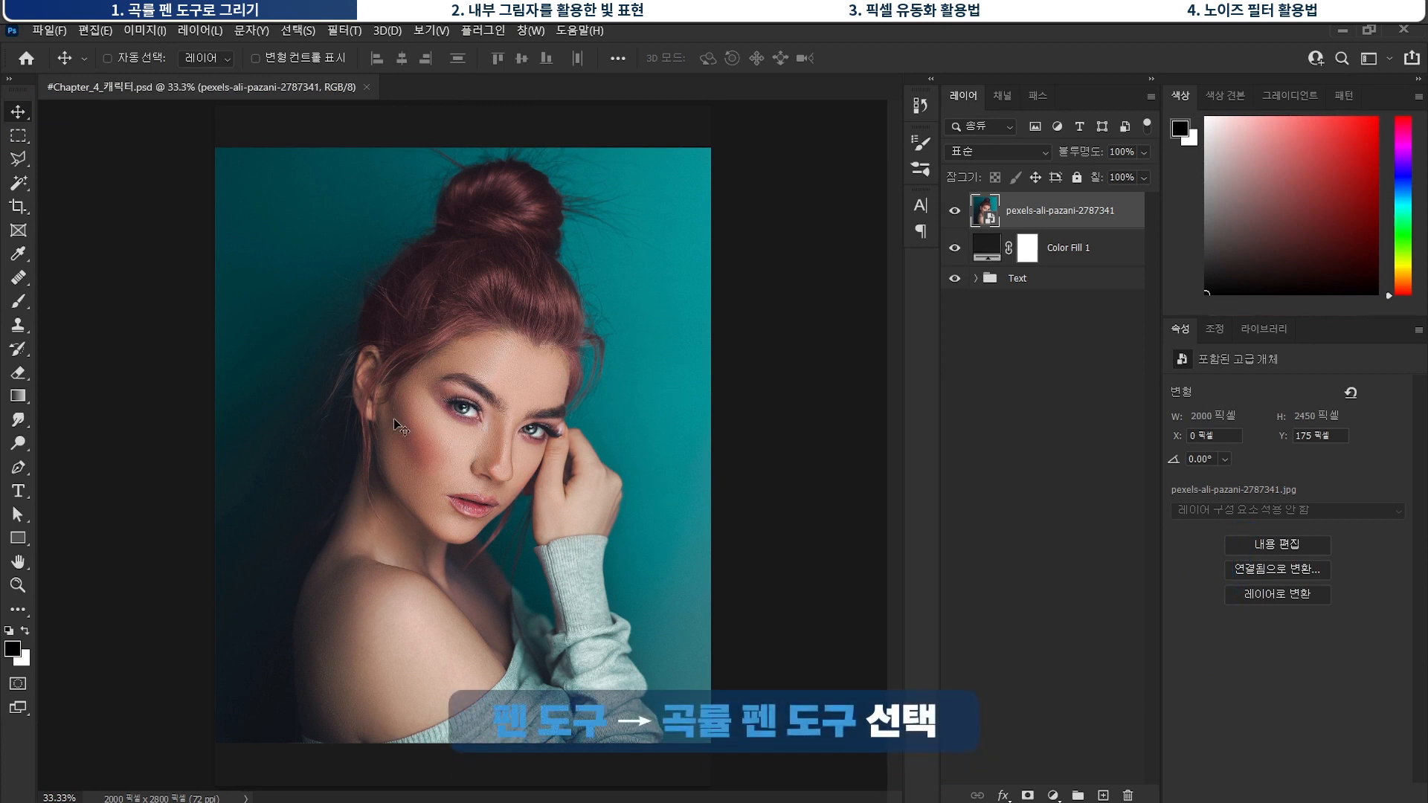
left_click(14, 474)
left_click(93, 510)
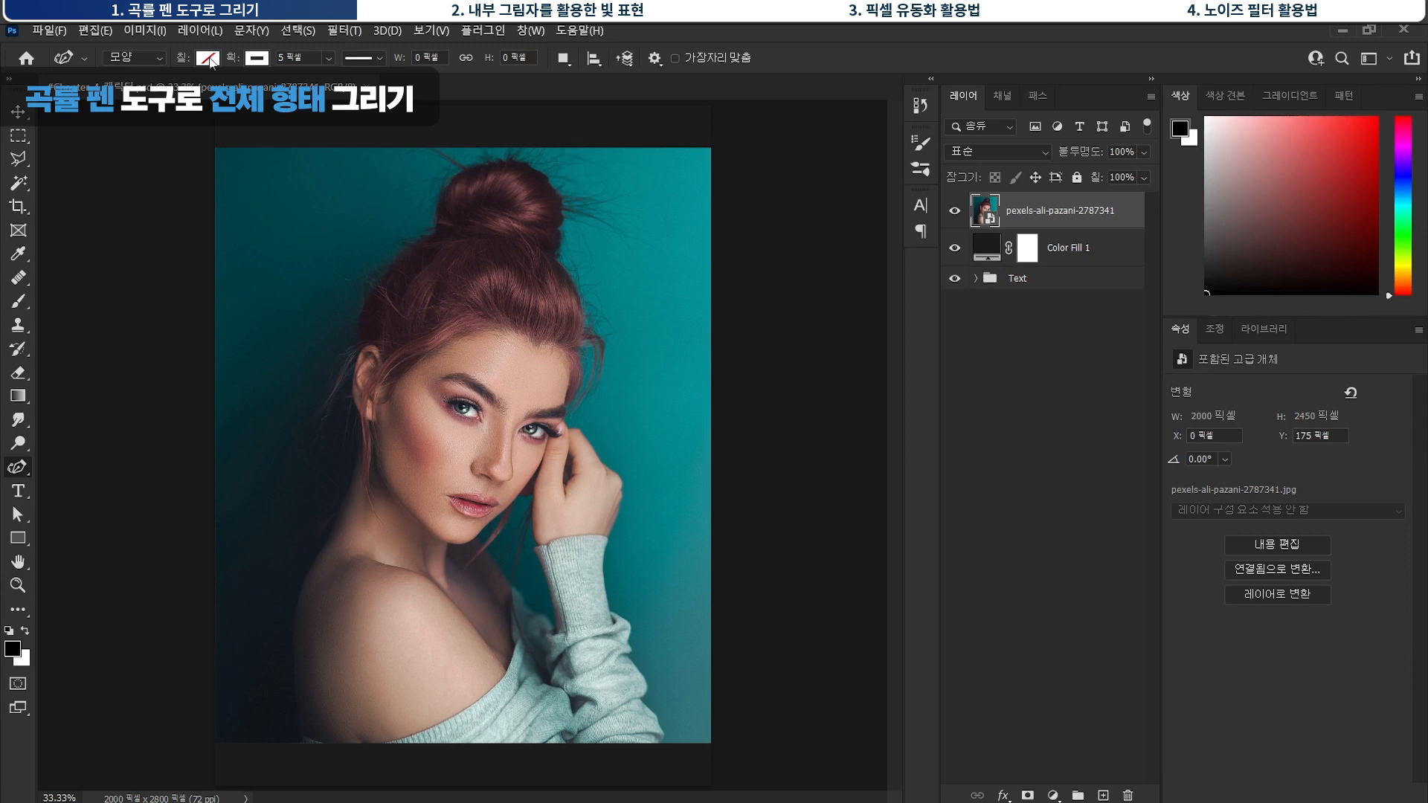
left_click(260, 60)
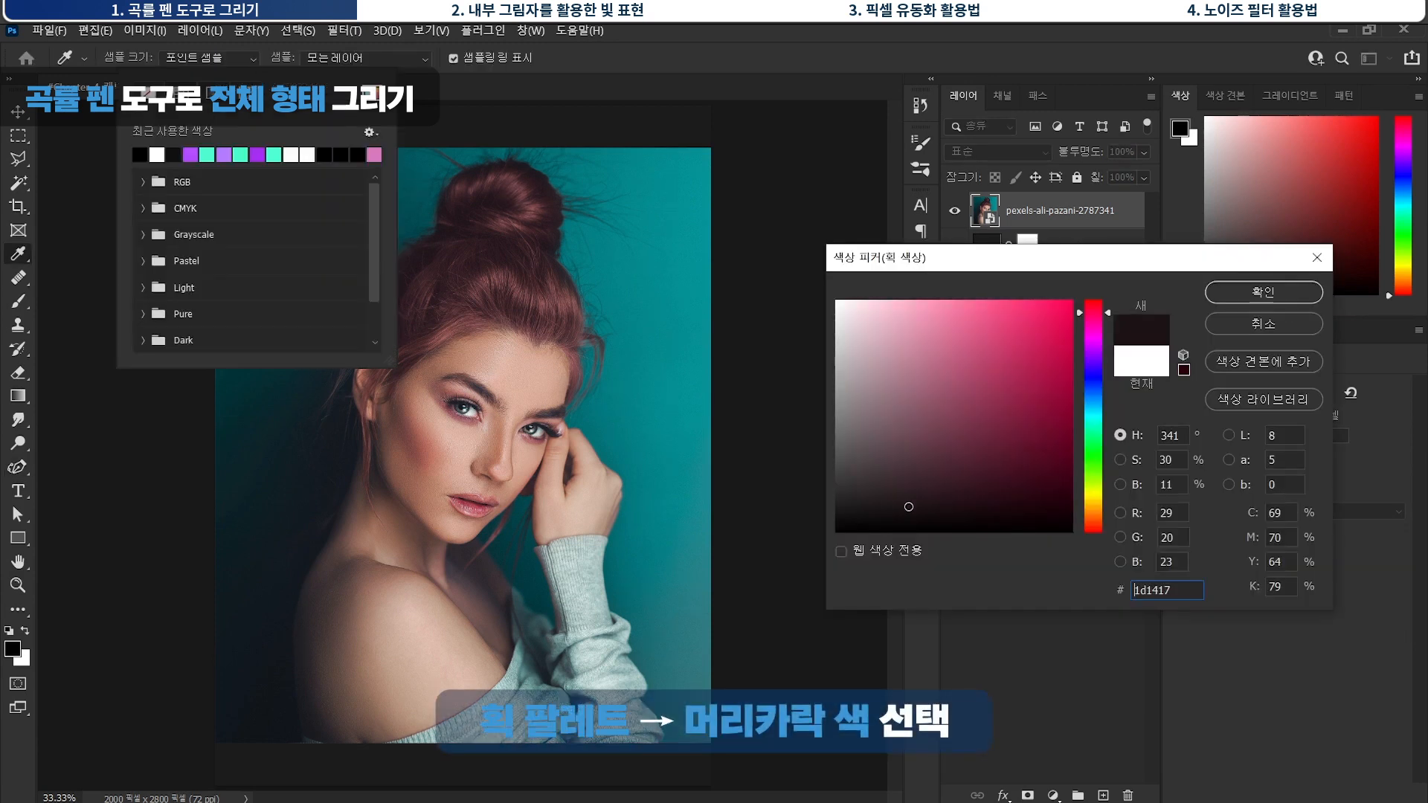
left_click_drag(908, 506, 908, 508)
left_click(1263, 291)
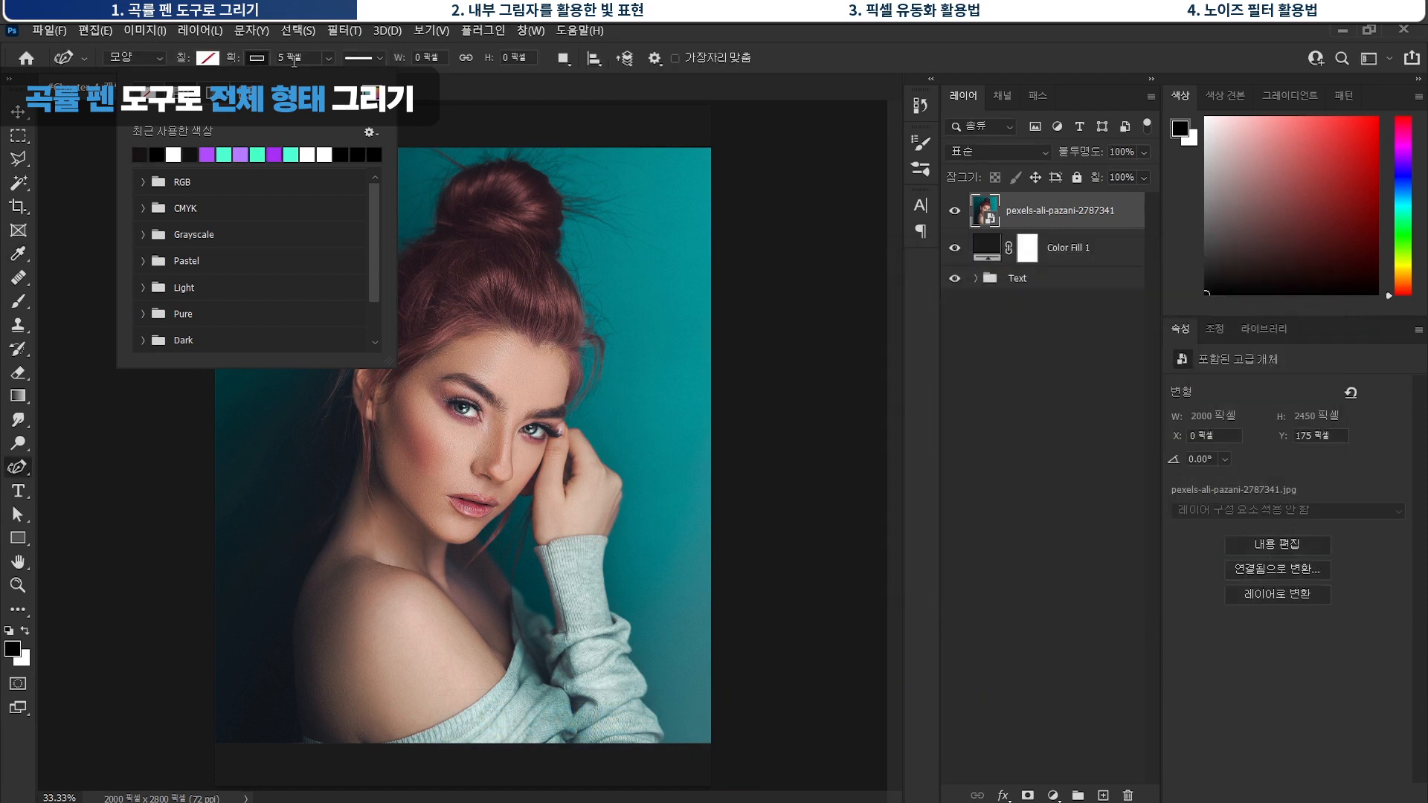
Set the stroke width to 20 px with round caps and round corners.
left_click(304, 58)
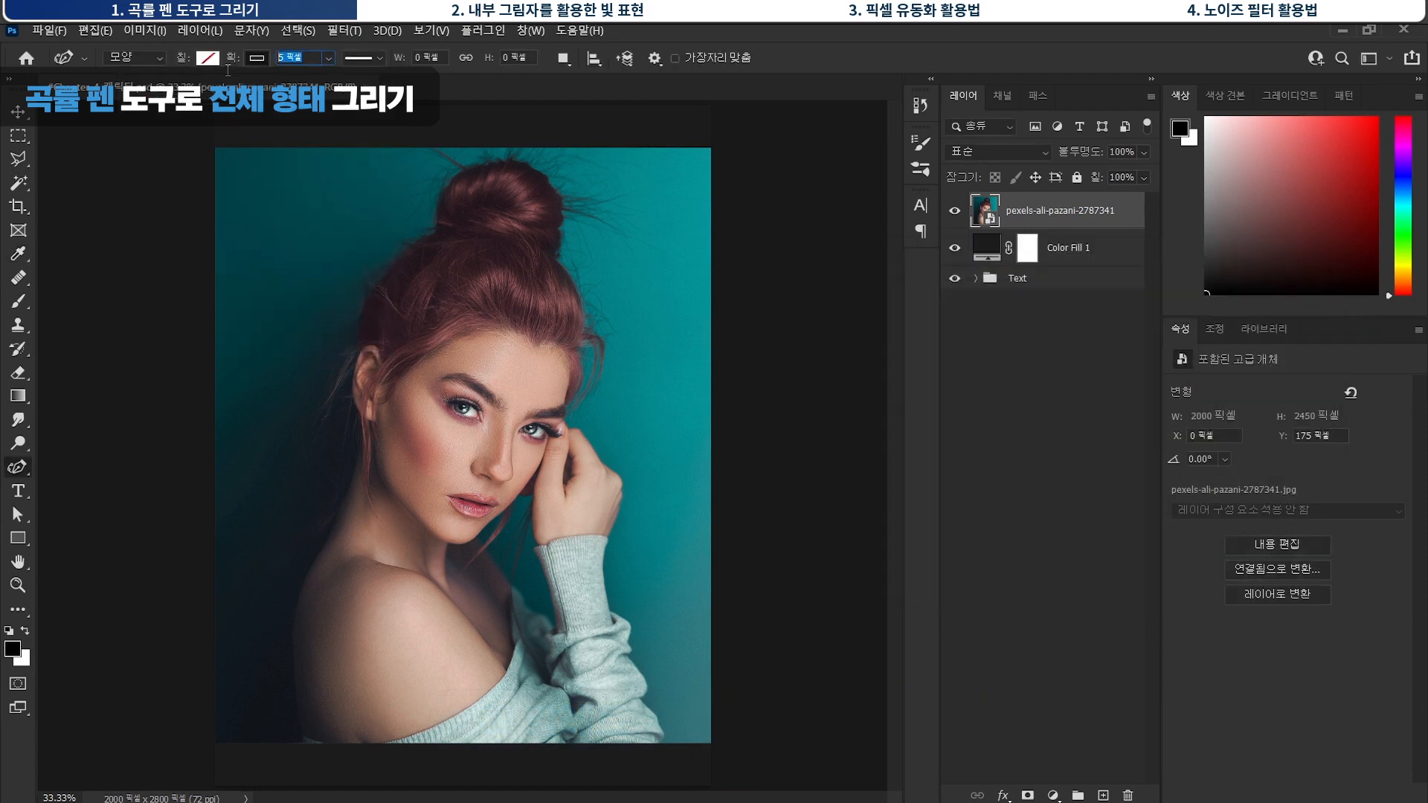
left_click(360, 58)
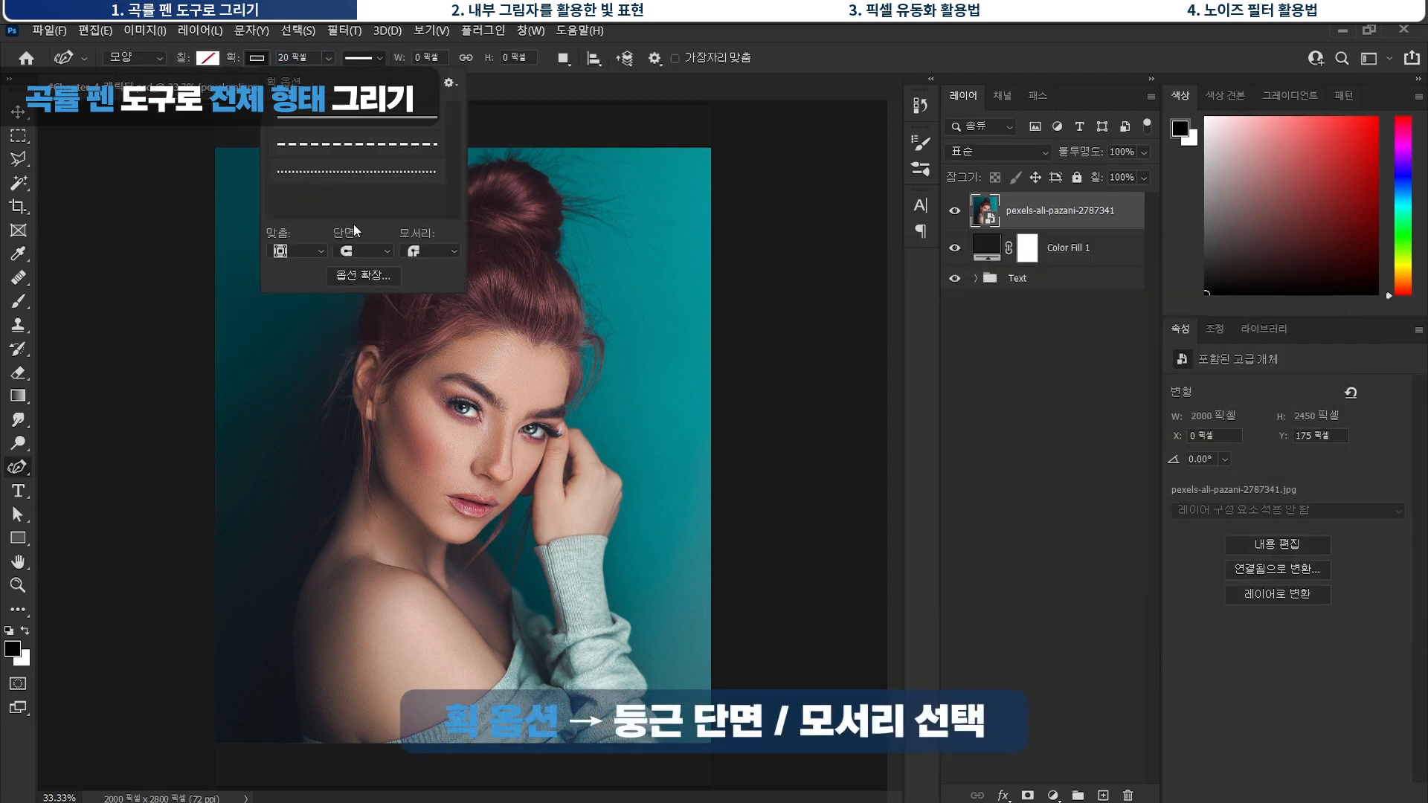
left_click(361, 251)
left_click(358, 279)
left_click(427, 252)
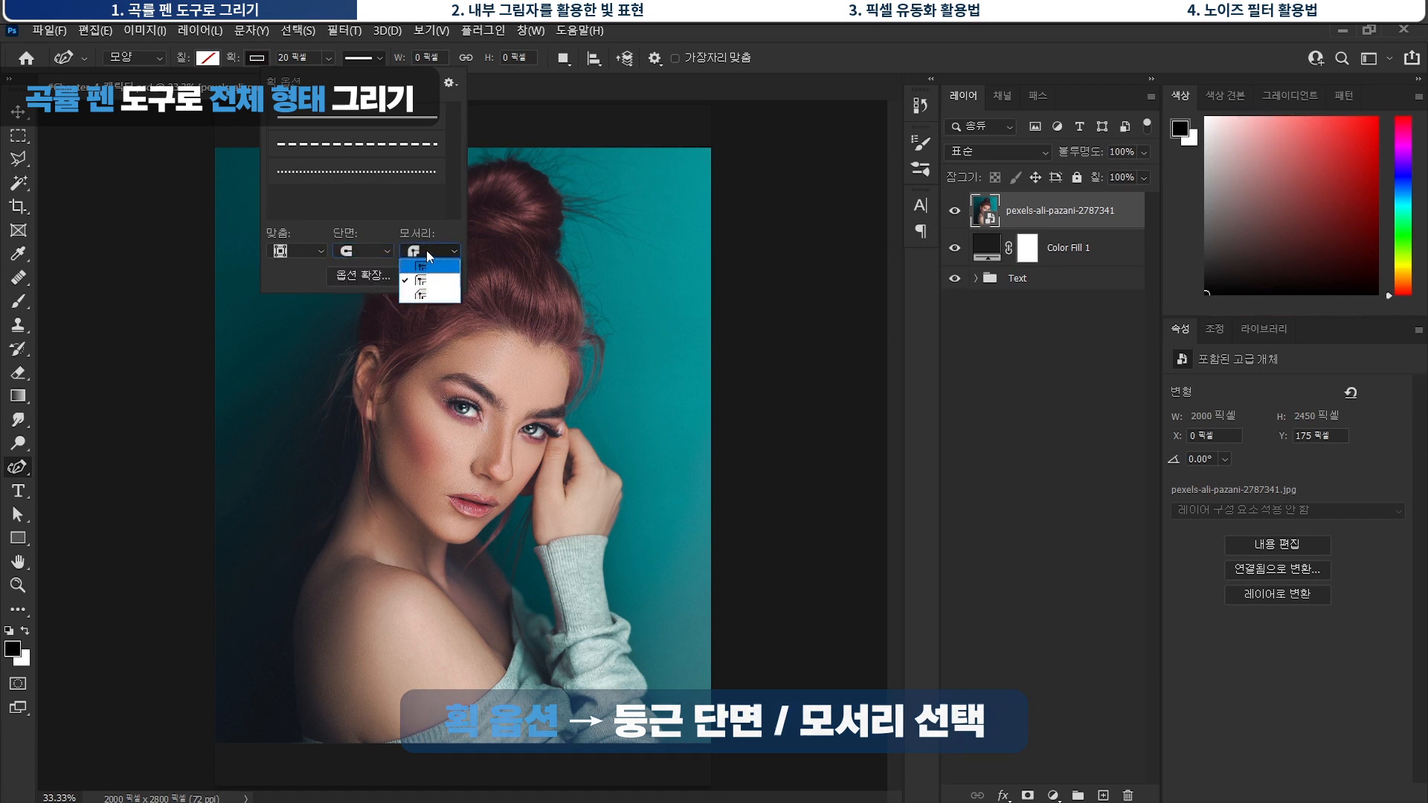
left_click(421, 280)
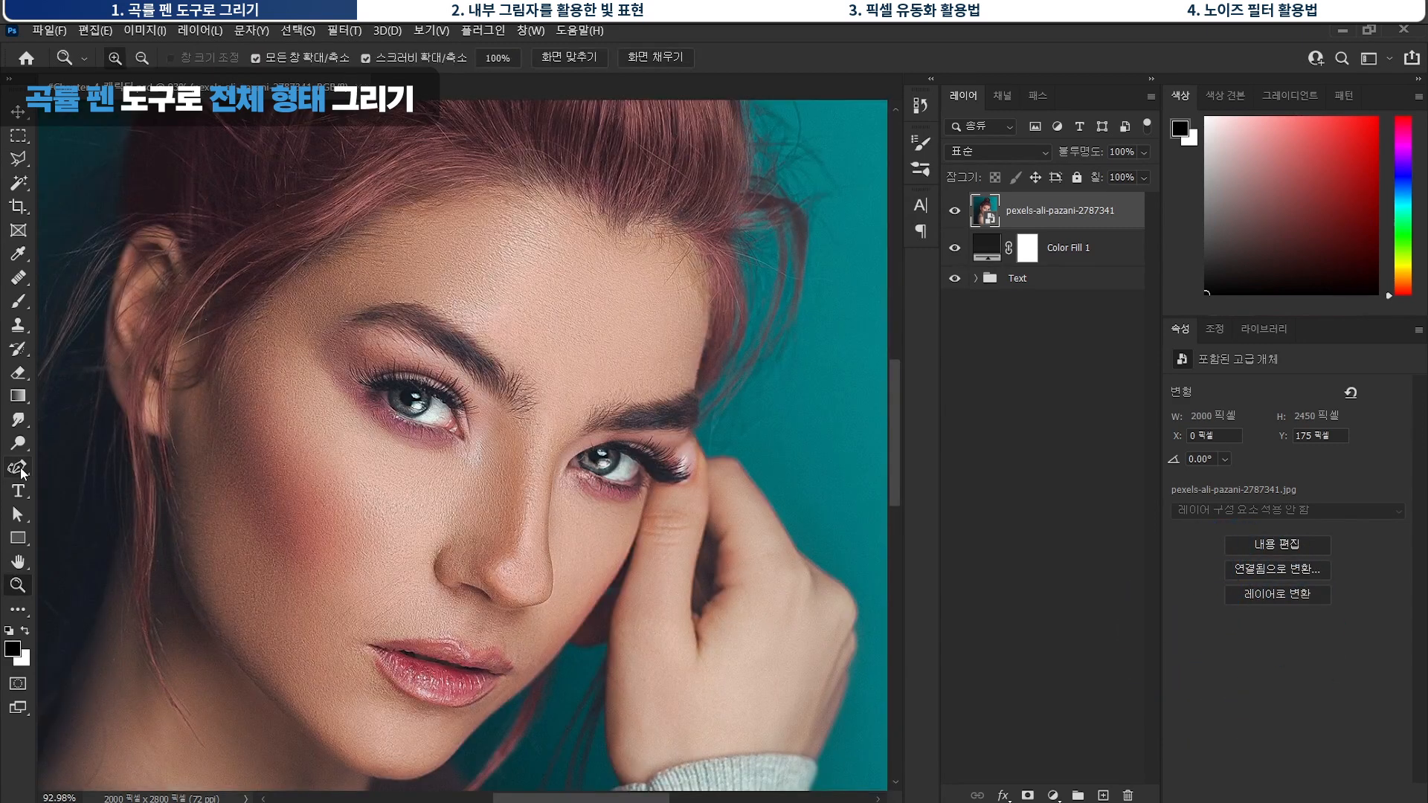
Outline the larger eye with a closed four-point Curvature Pen shape about 227 by 182 px.
left_click(18, 468)
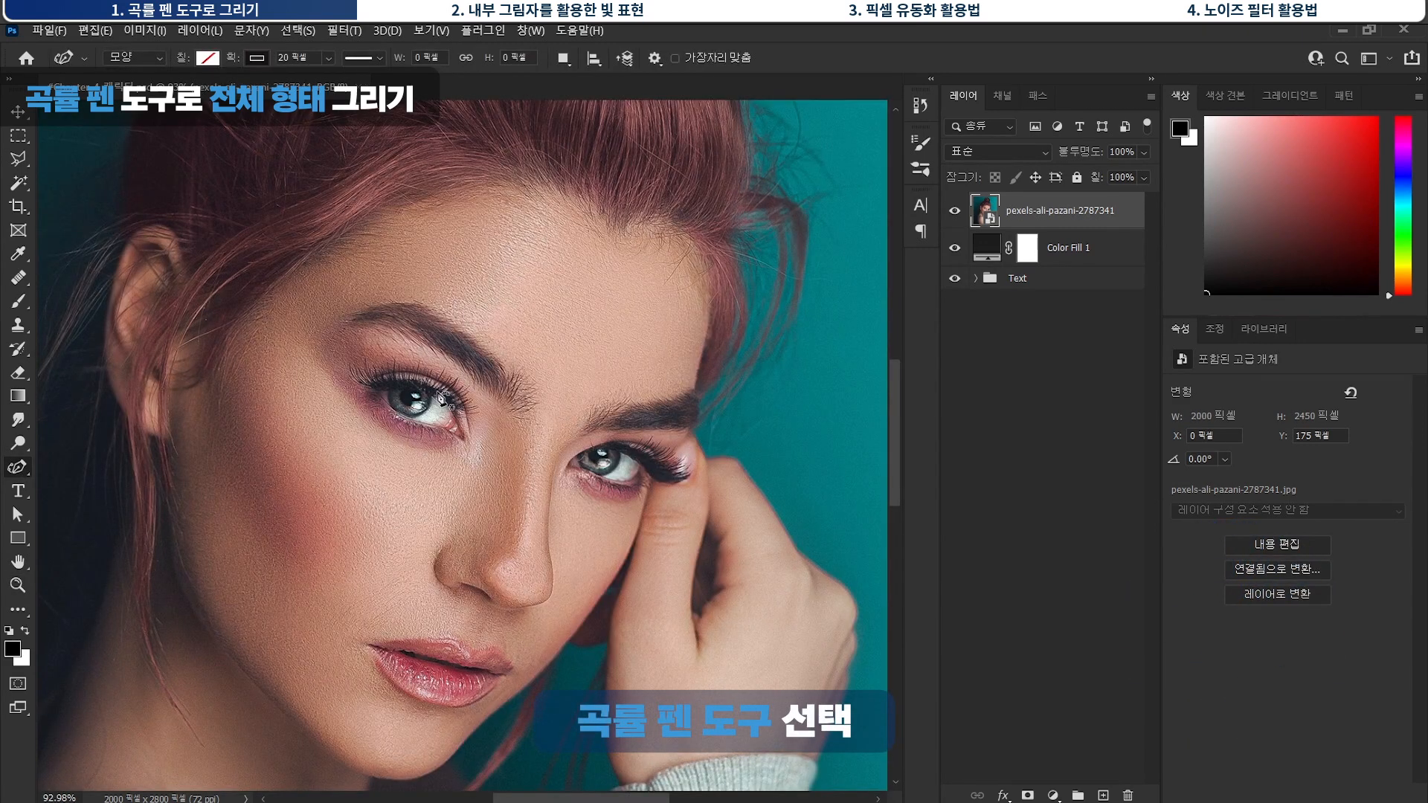
left_click(488, 449)
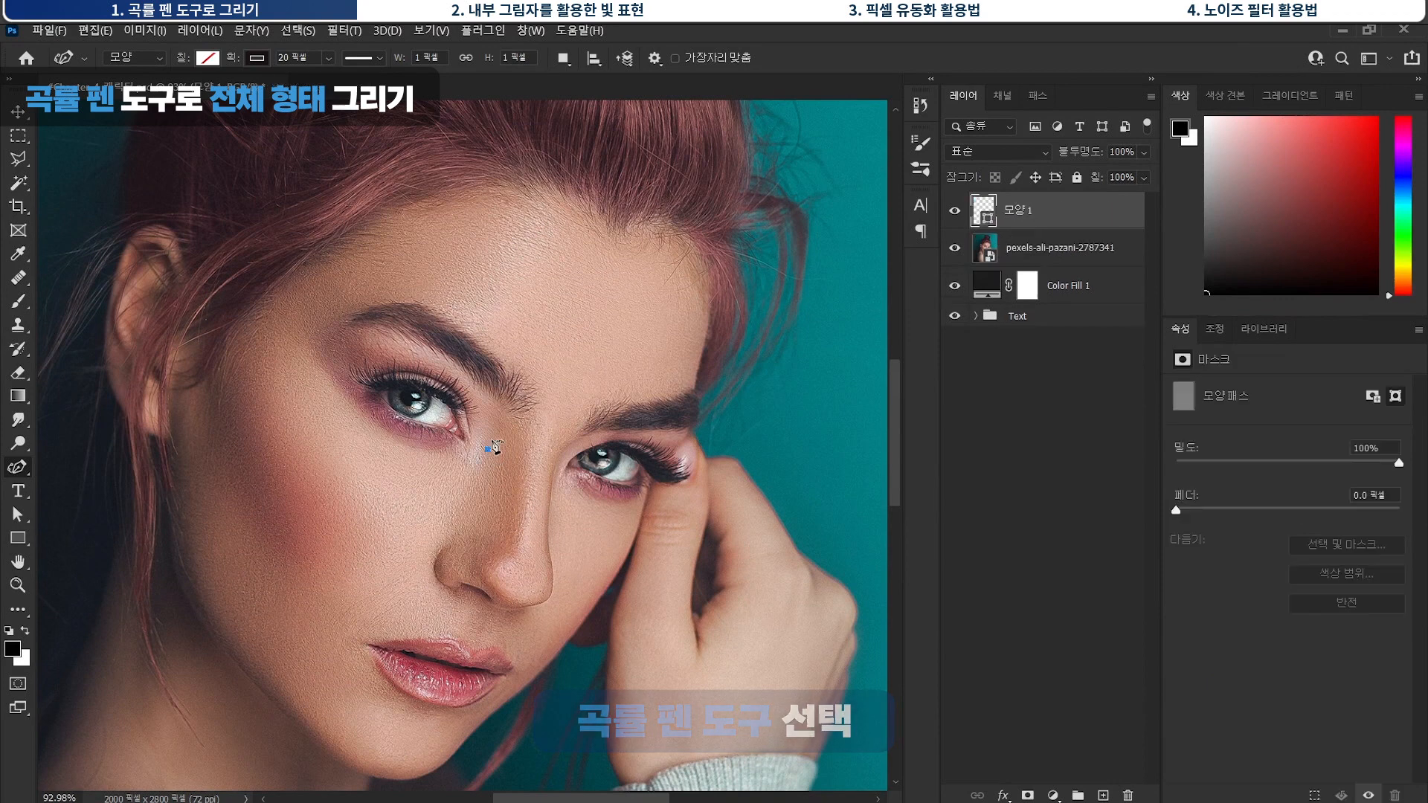
left_click(443, 356)
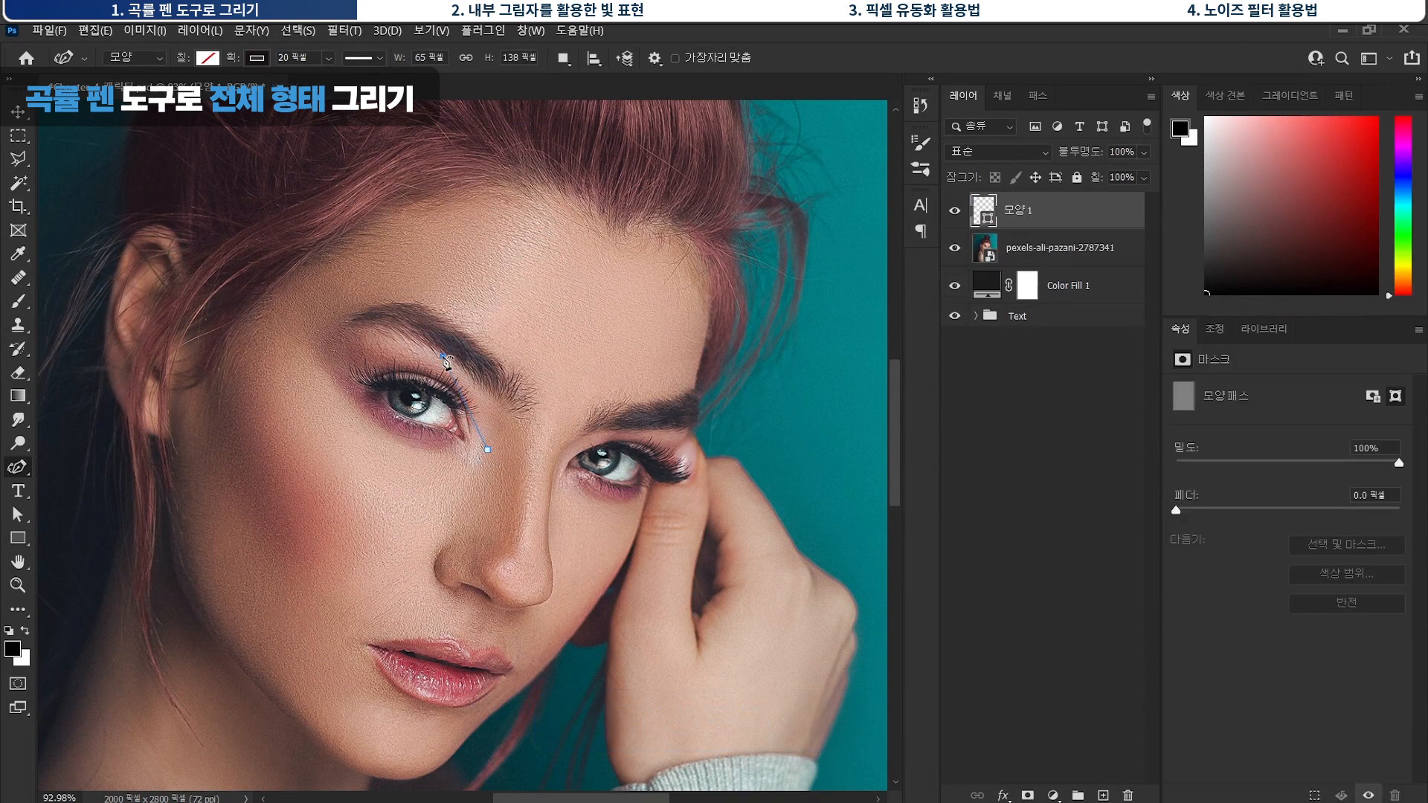
left_click(339, 367)
left_click(383, 448)
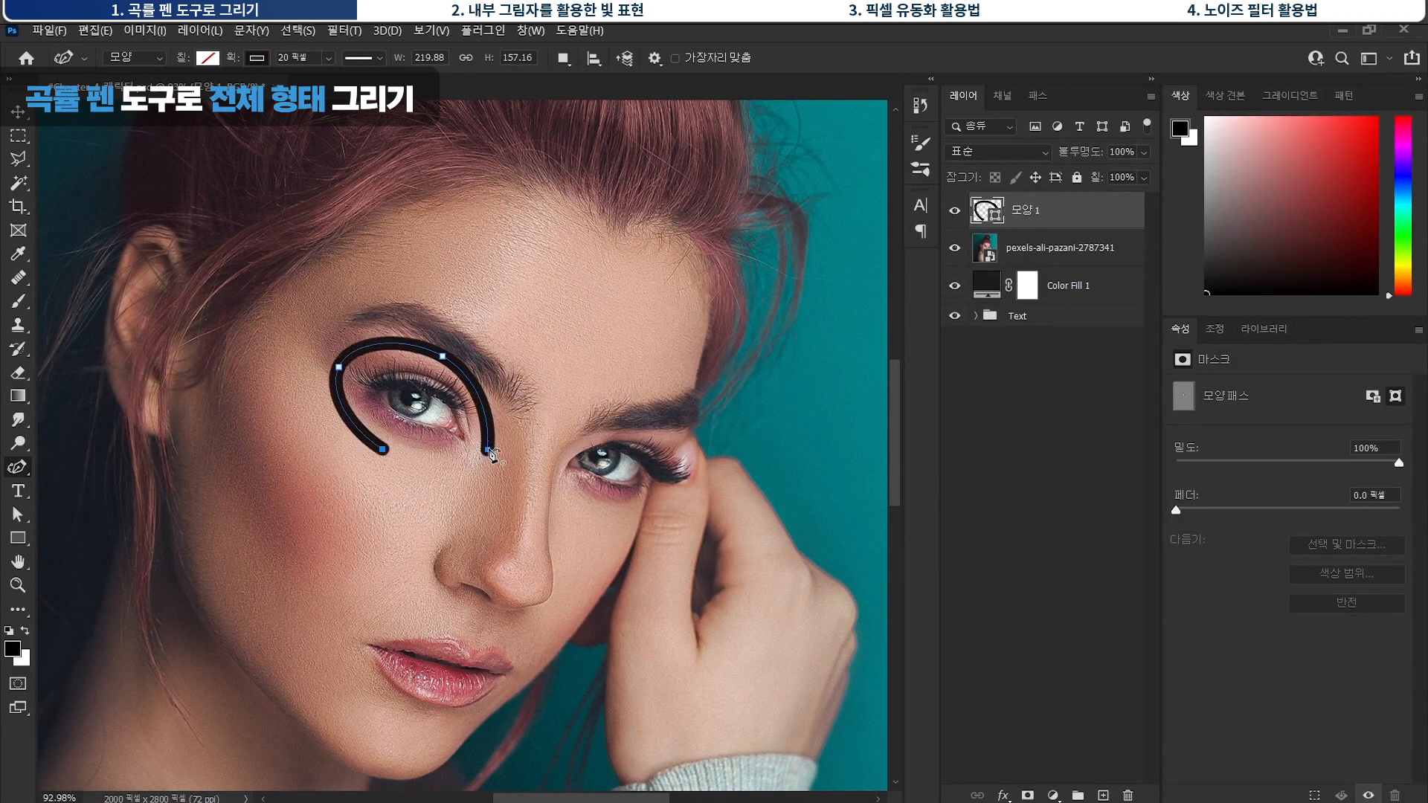
left_click(488, 449)
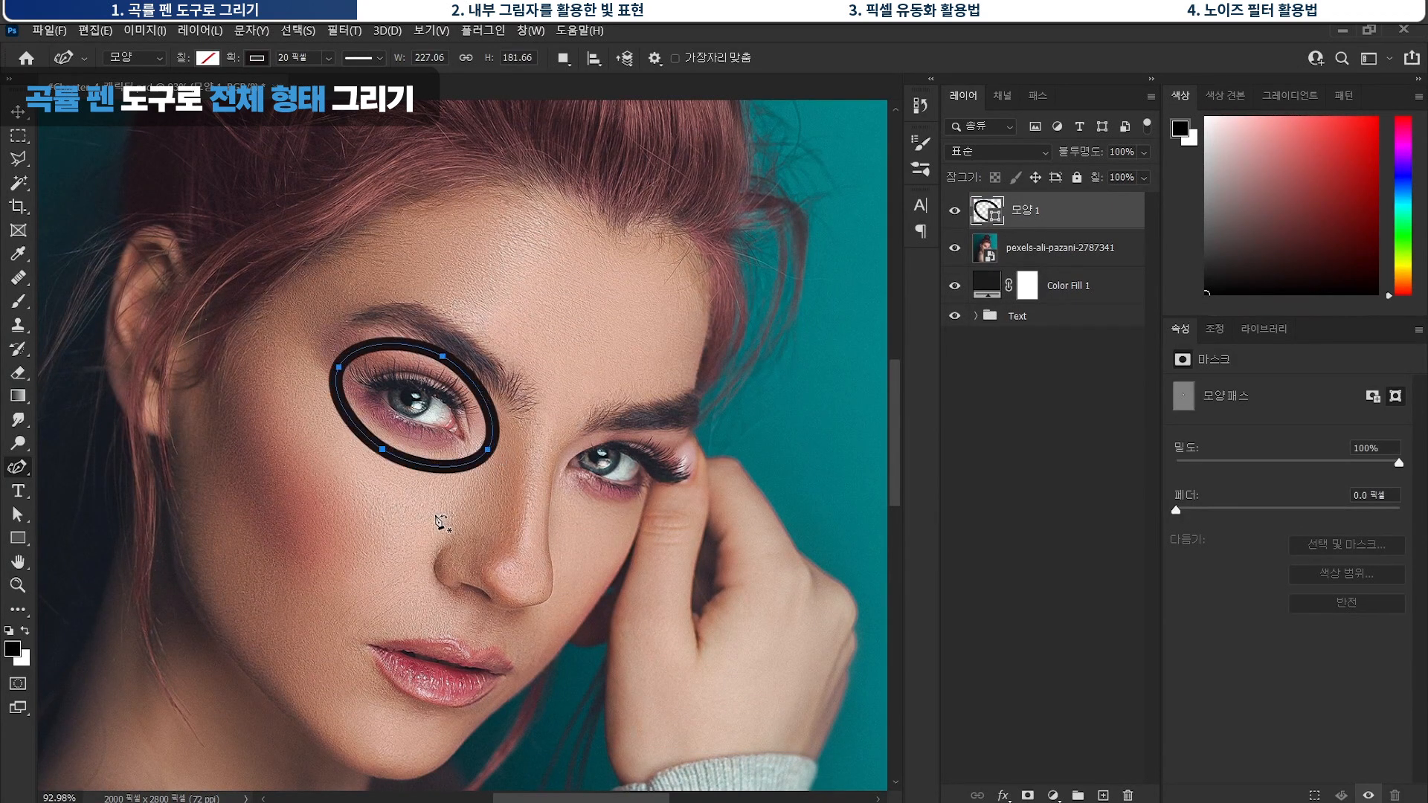
Convert the larger eye outline's inner and outer anchors to corner points and pull its lower curve slightly upward.
double_click(488, 450)
double_click(339, 367)
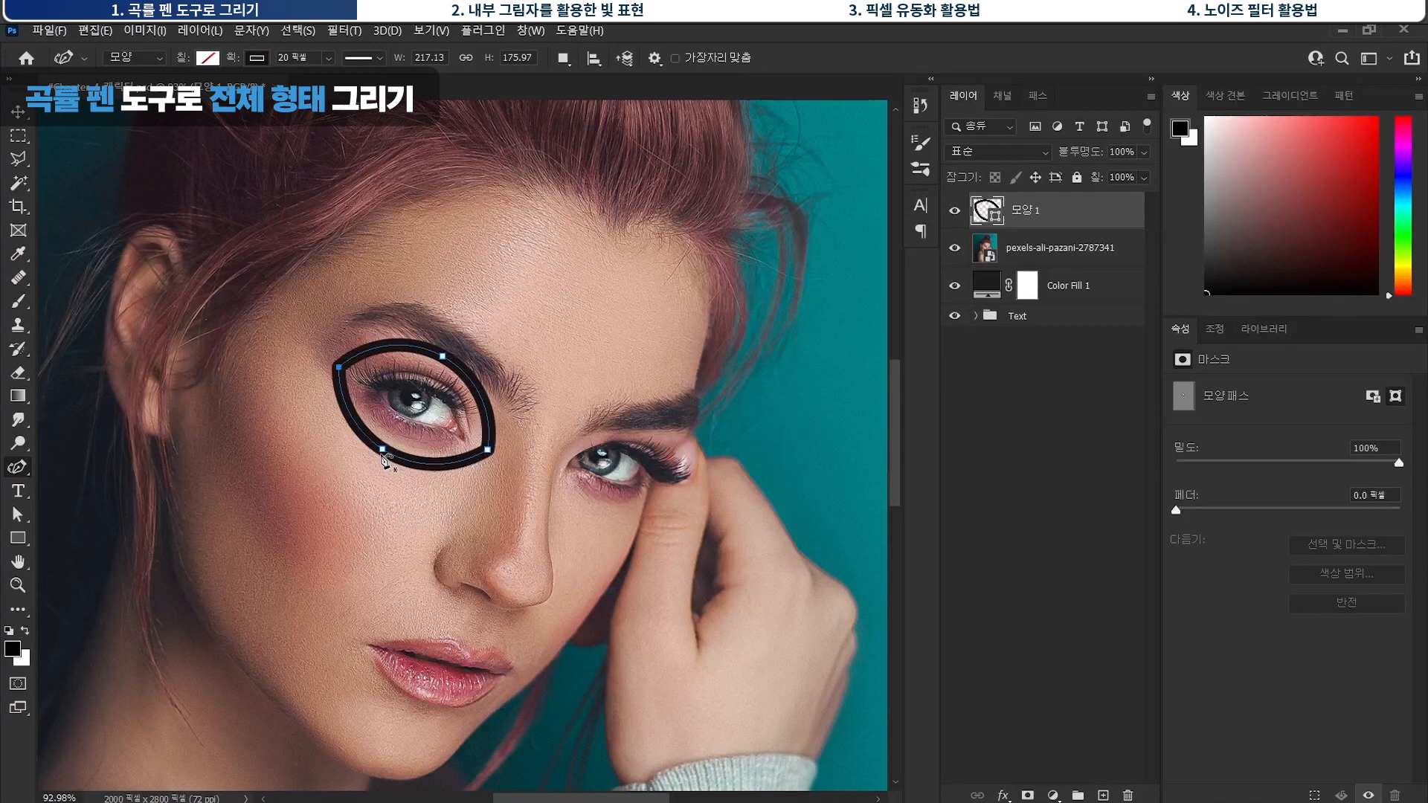
left_click_drag(382, 448, 388, 441)
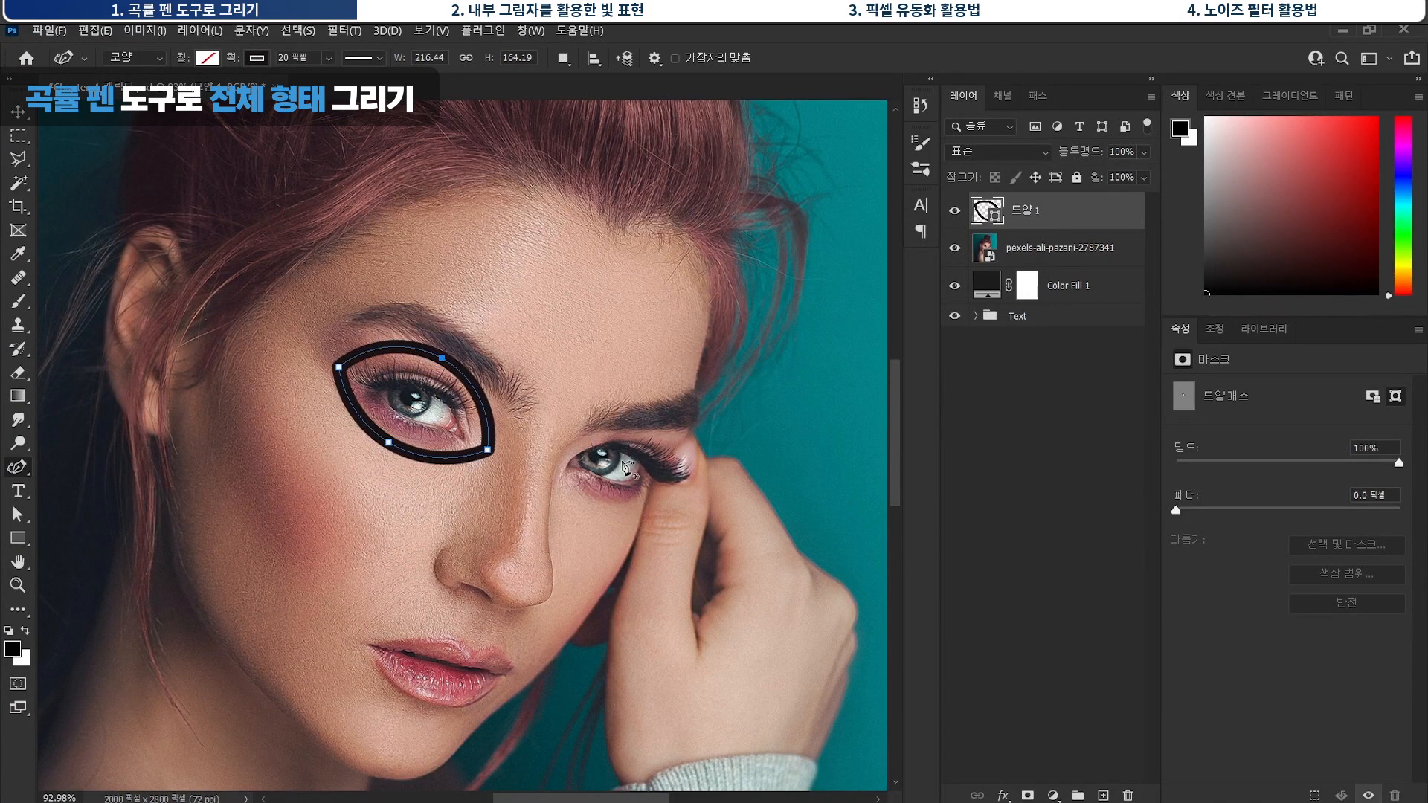
Outline the smaller eye beside the hand with a closed four-point shape about 165 by 103 px.
left_click(560, 470)
left_click(648, 431)
left_click(676, 467)
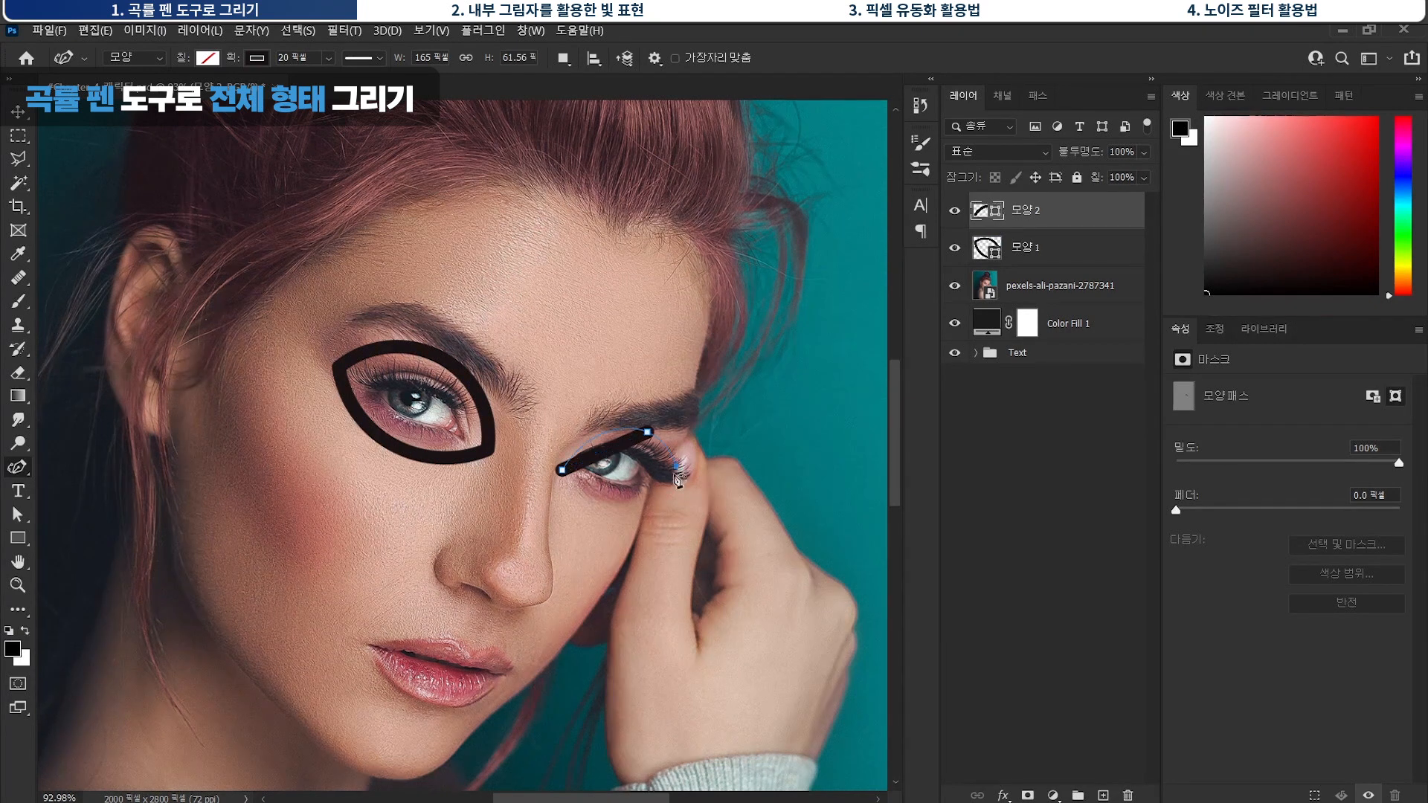
left_click(616, 499)
left_click(562, 470)
left_click(562, 472)
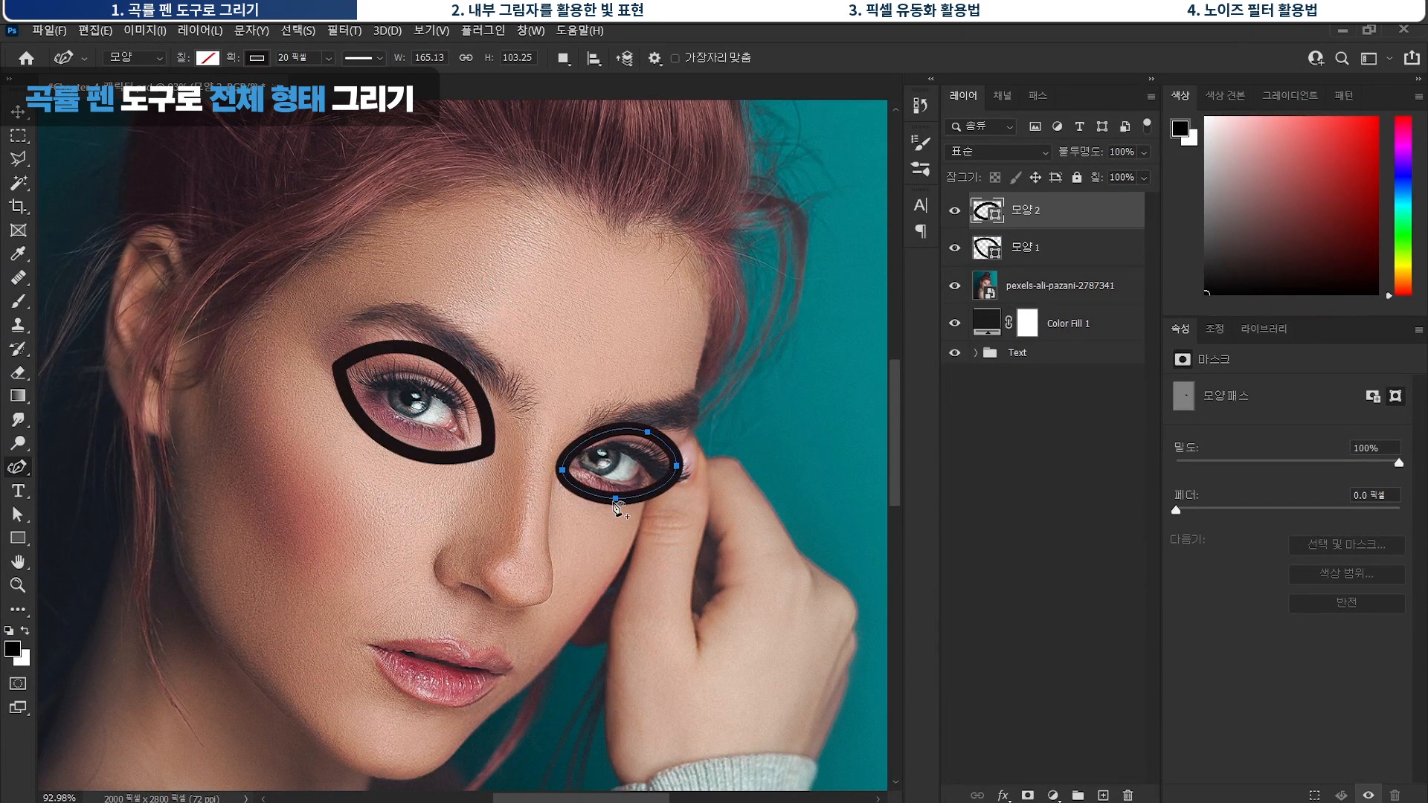
Sharpen the smaller eye outline's inner and outer corners and adjust its upper and lower curves.
left_click_drag(615, 499, 619, 505)
left_click_drag(647, 432, 643, 435)
double_click(562, 471)
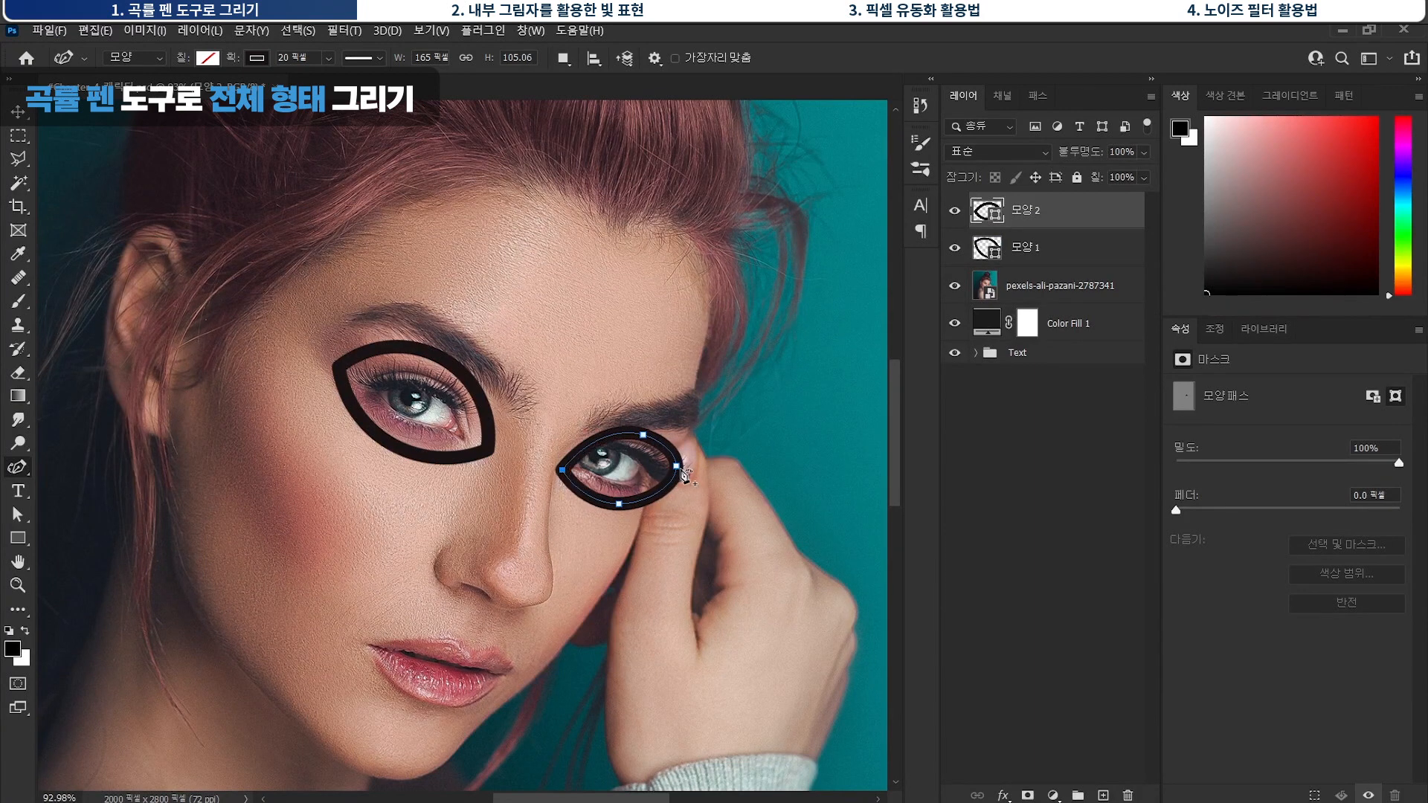
left_click_drag(642, 435, 648, 432)
Remove the stroke from both eye shapes and fill them with white.
left_click(1030, 247, "shift")
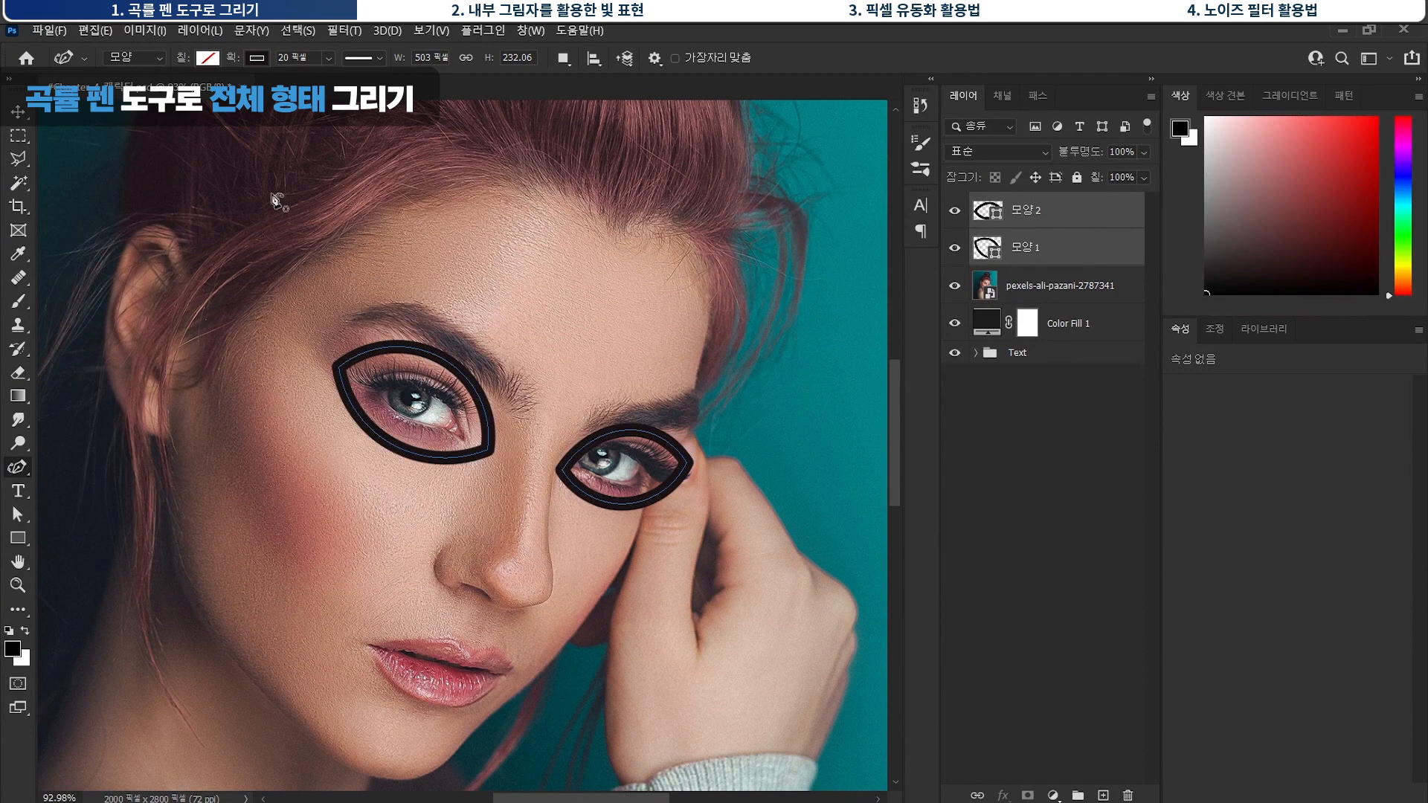
left_click(254, 60)
left_click(147, 93)
left_click(201, 64)
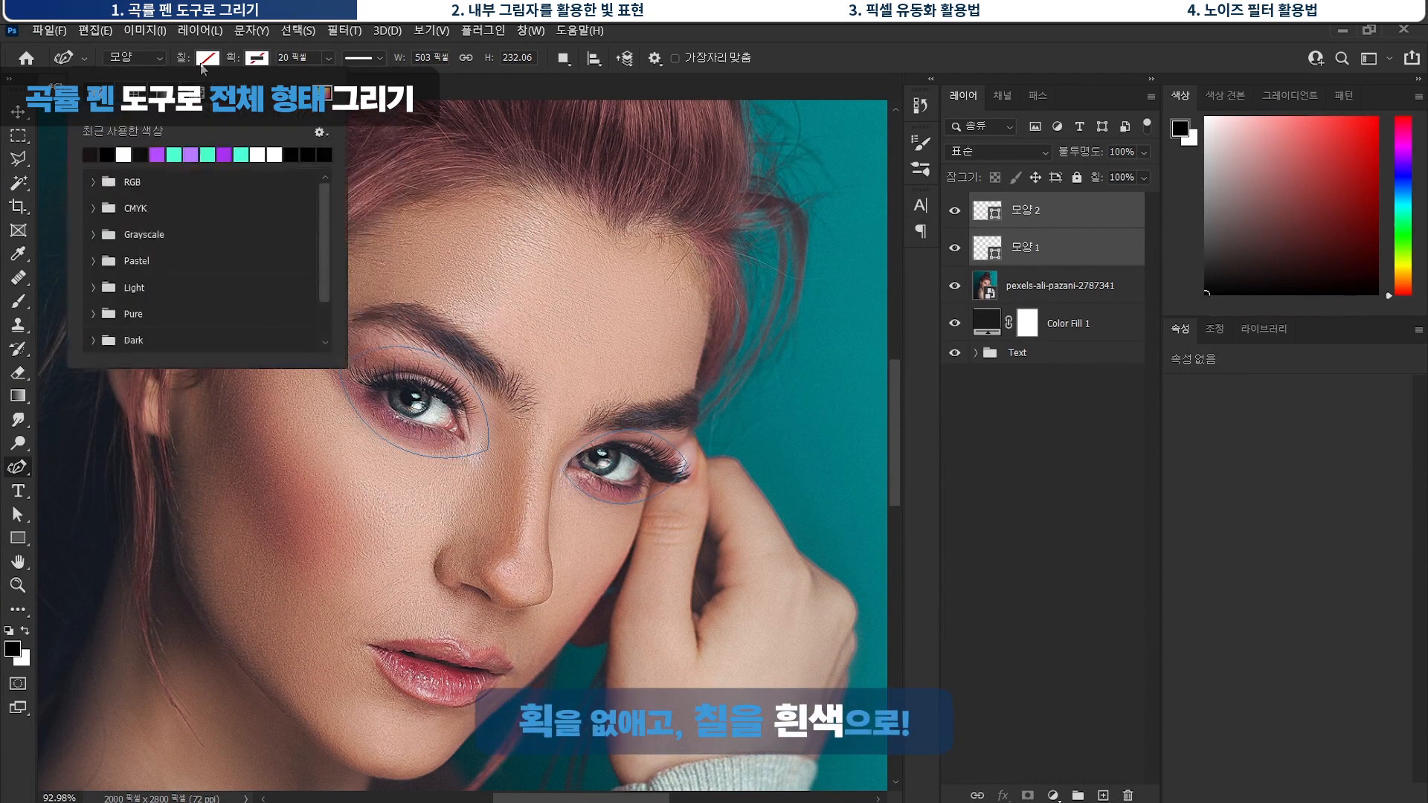
left_click(125, 151)
left_click(1024, 445)
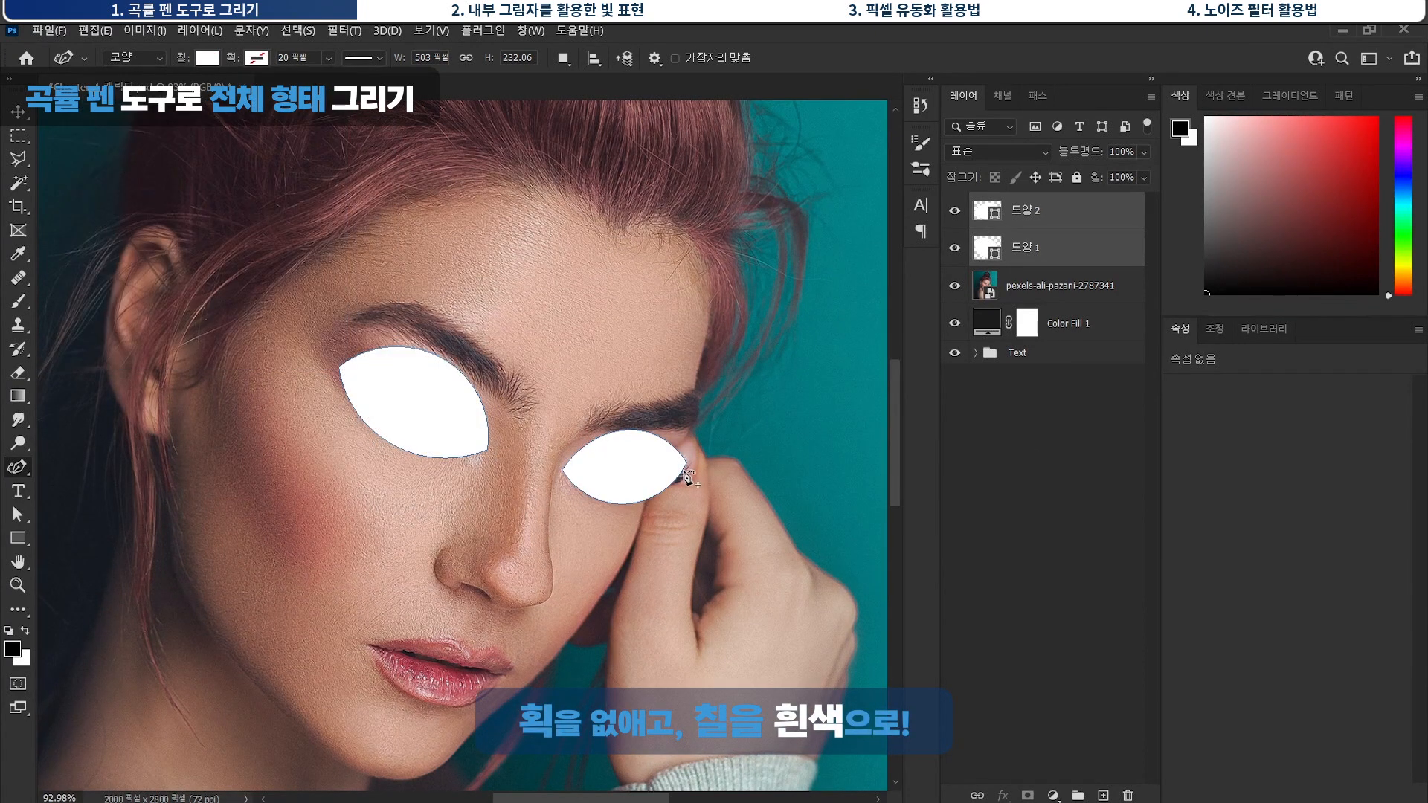
left_click(584, 586, "ctrl")
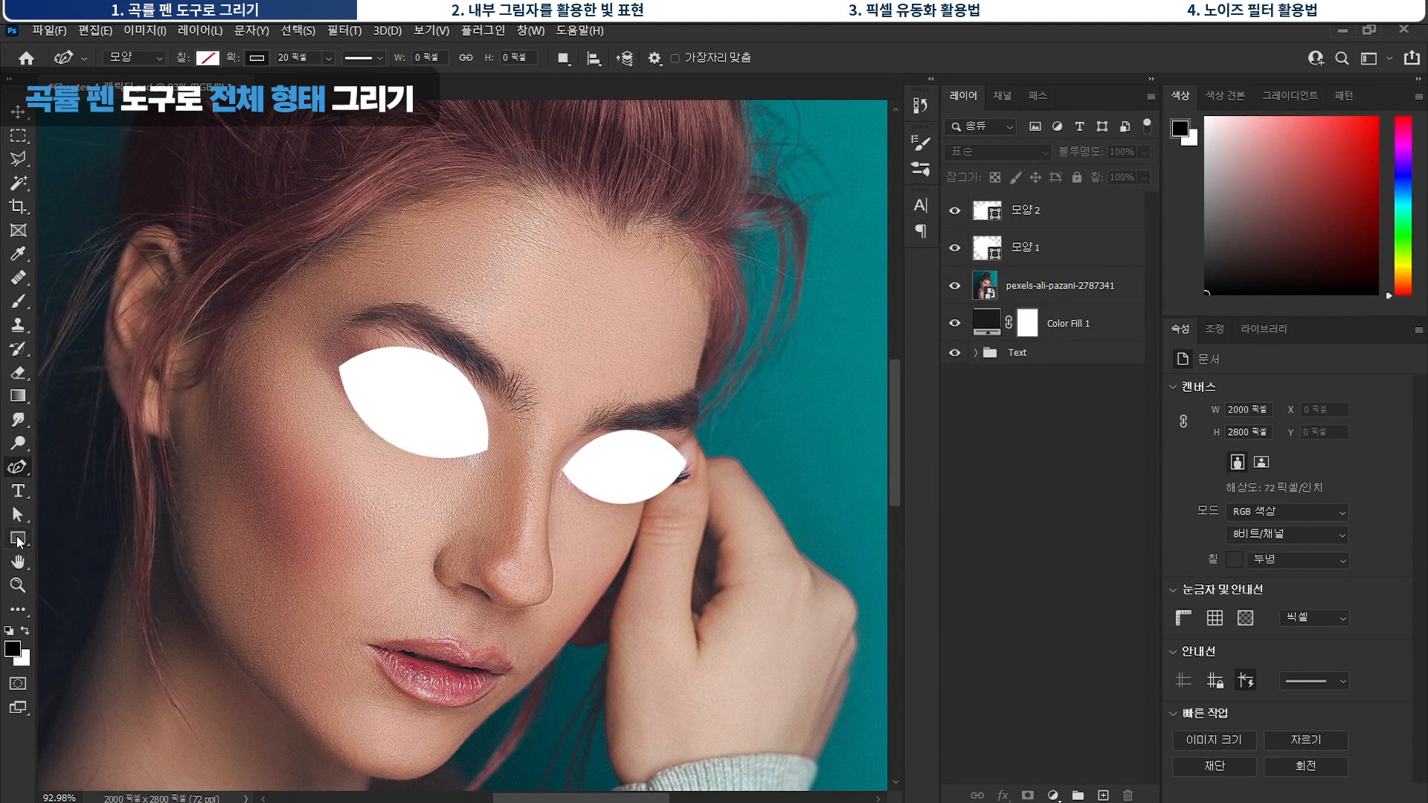
Set up the Ellipse tool with no stroke and the recently used dark hair color as fill.
right_click(18, 541)
left_click(74, 563)
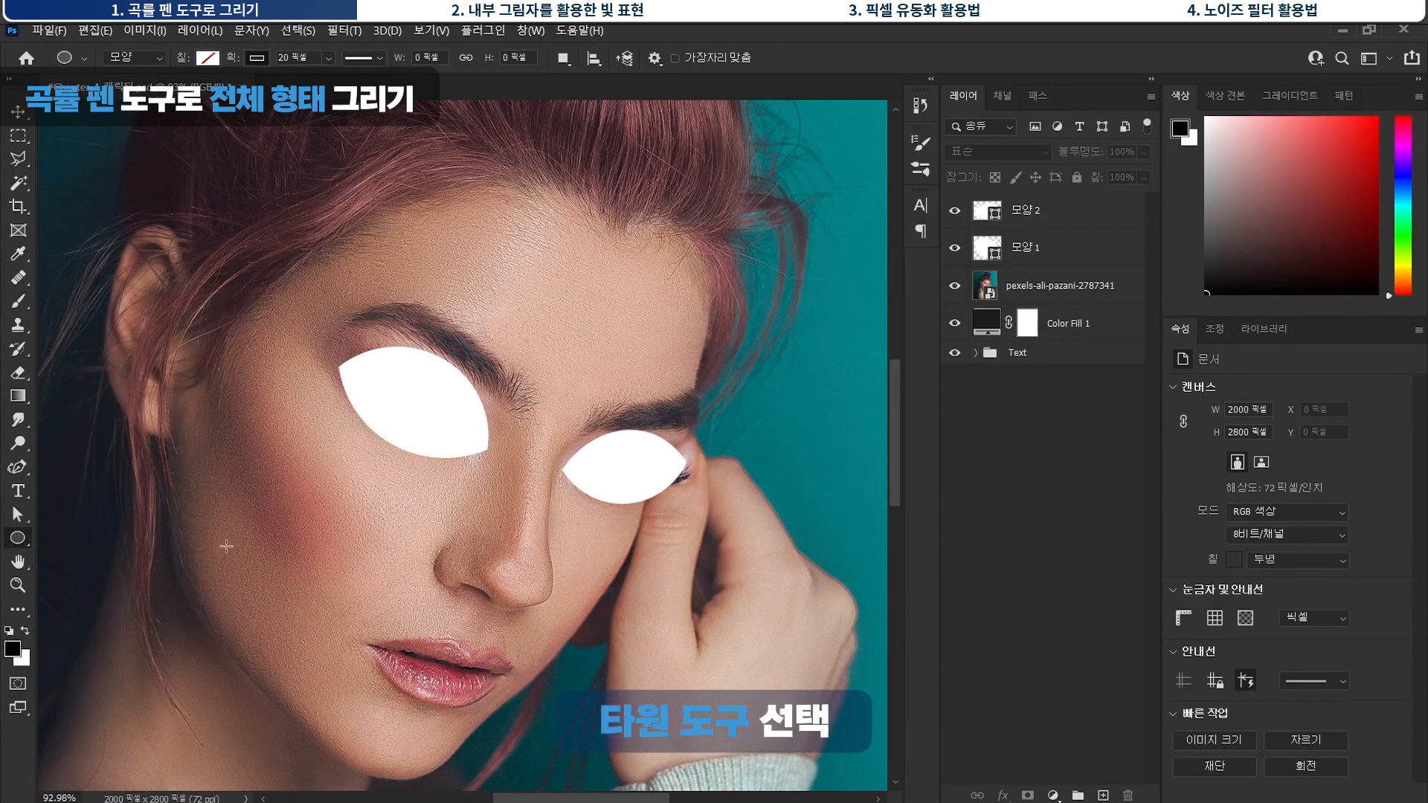
left_click(256, 58)
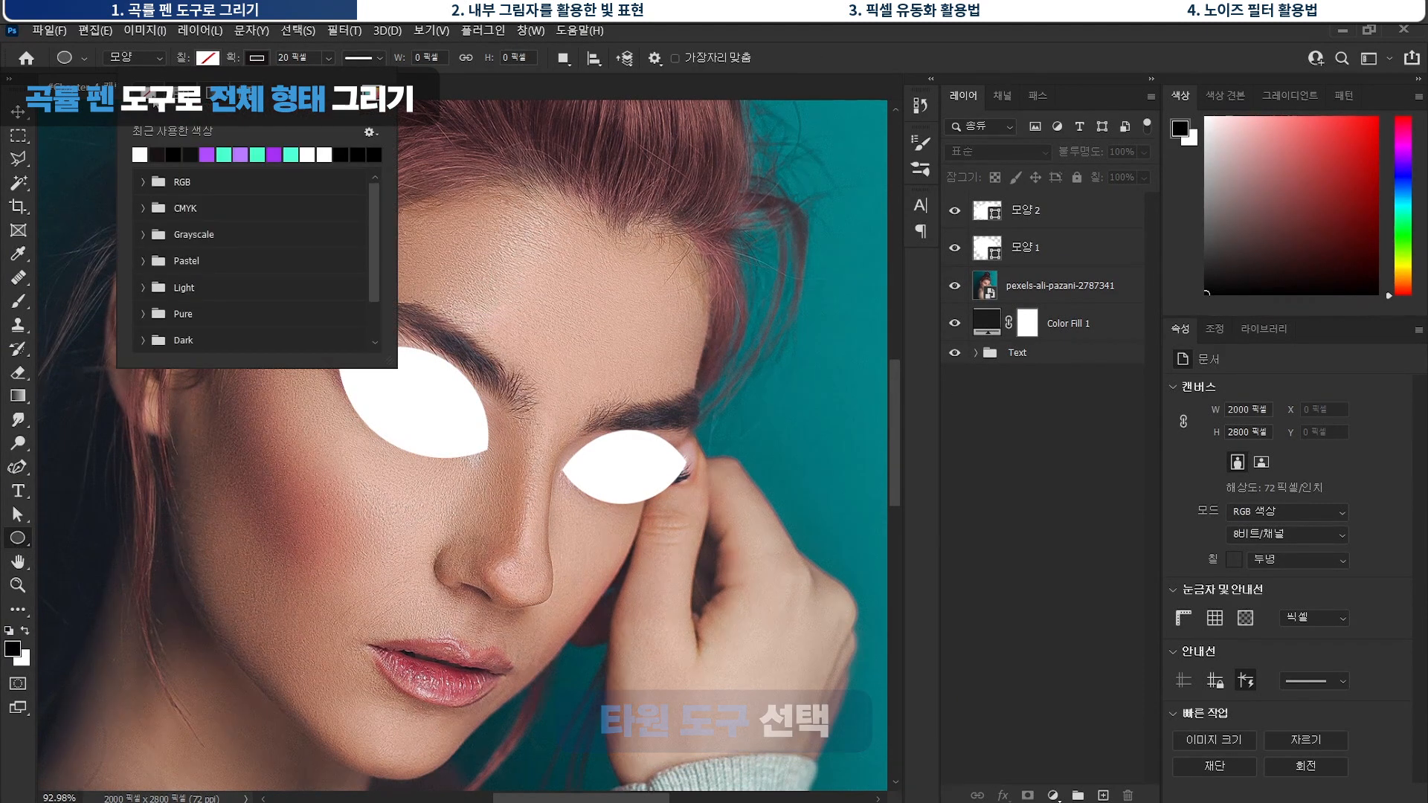
left_click(208, 58)
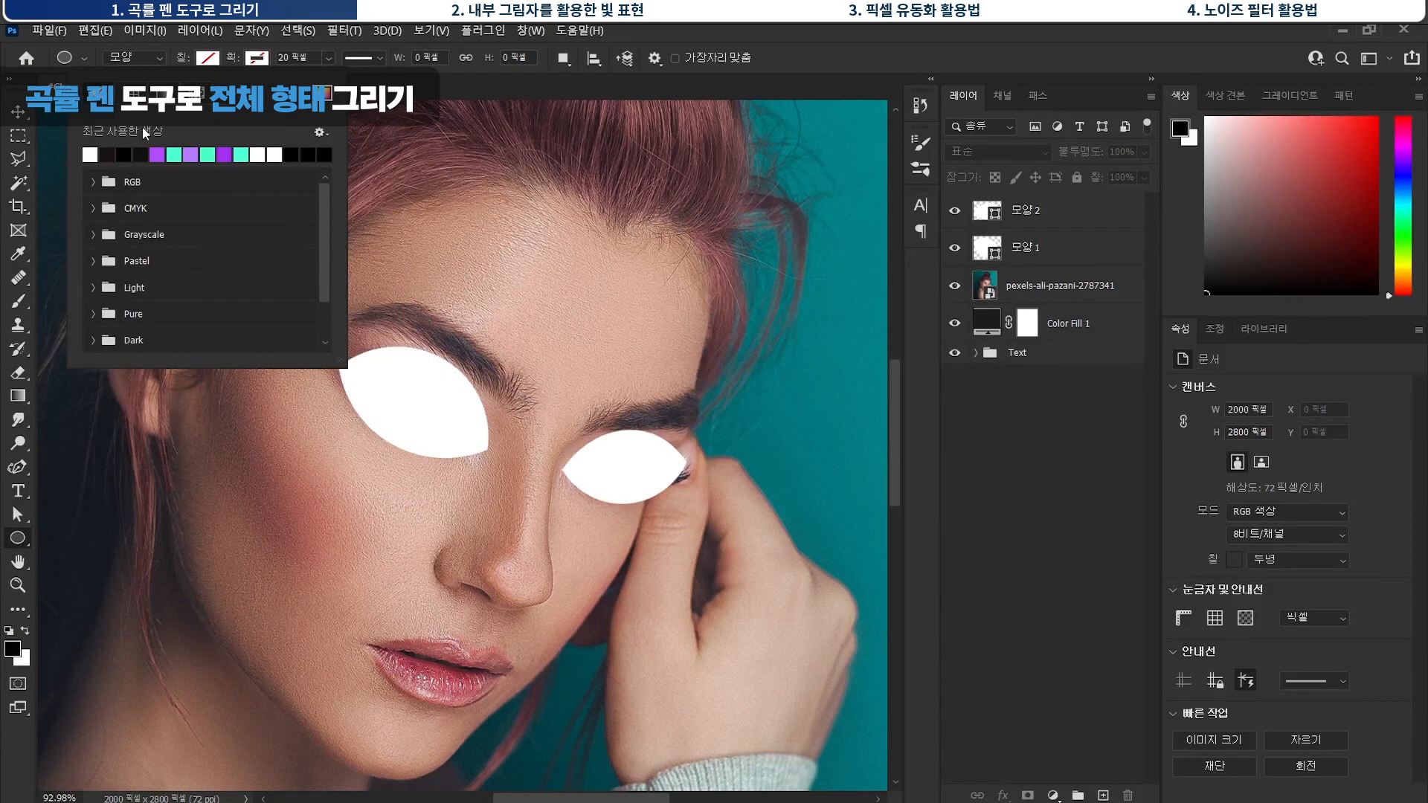
left_click(109, 153)
key("Return")
Draw a dark circle about 225 px across and move it over the larger white eye shape.
left_click_drag(301, 280, 455, 469)
key("v")
left_click_drag(412, 376, 430, 404)
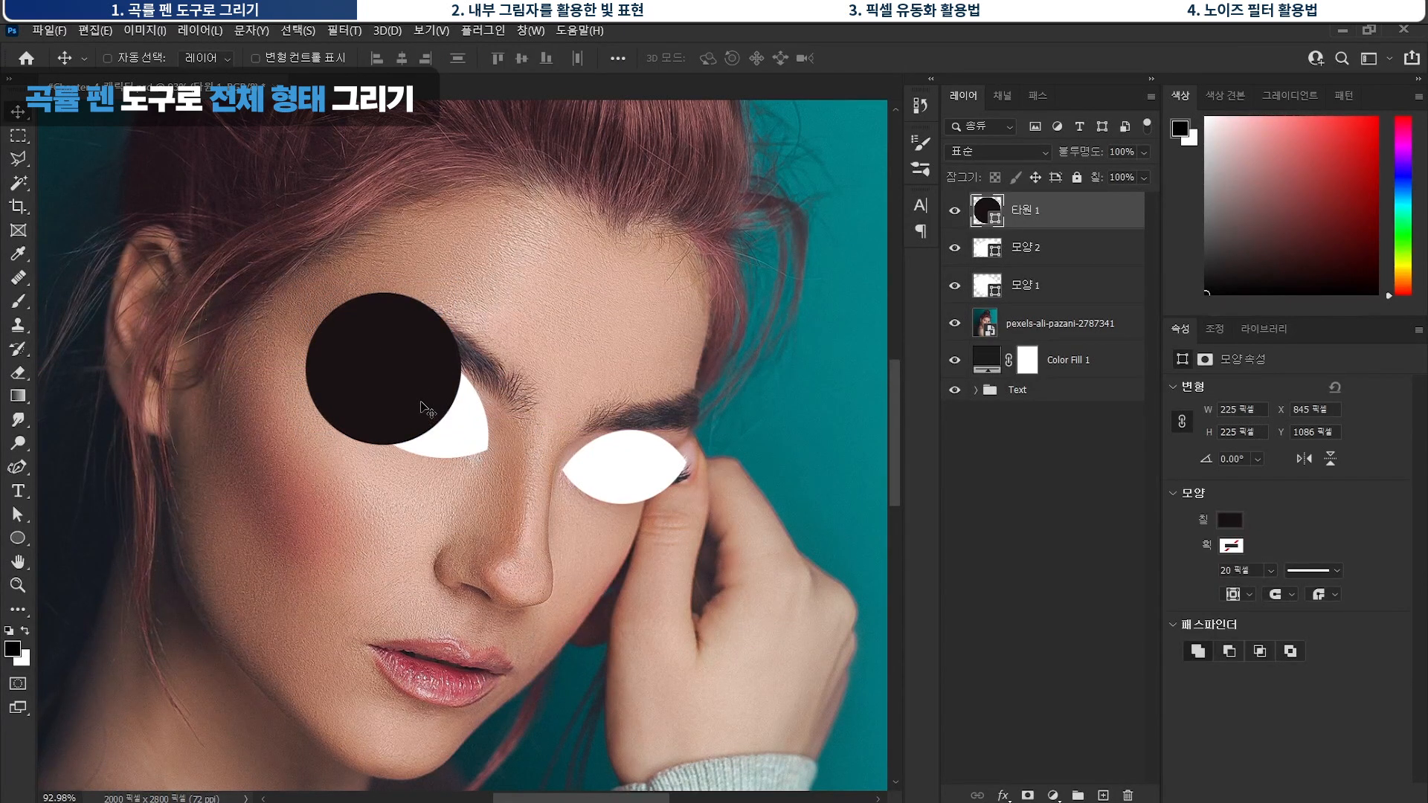
left_click_drag(427, 409, 428, 422)
Clip the dark circle to the larger eye shape's layer and nudge it to X 844, Y 1093 px.
left_click_drag(1041, 210, 1057, 277)
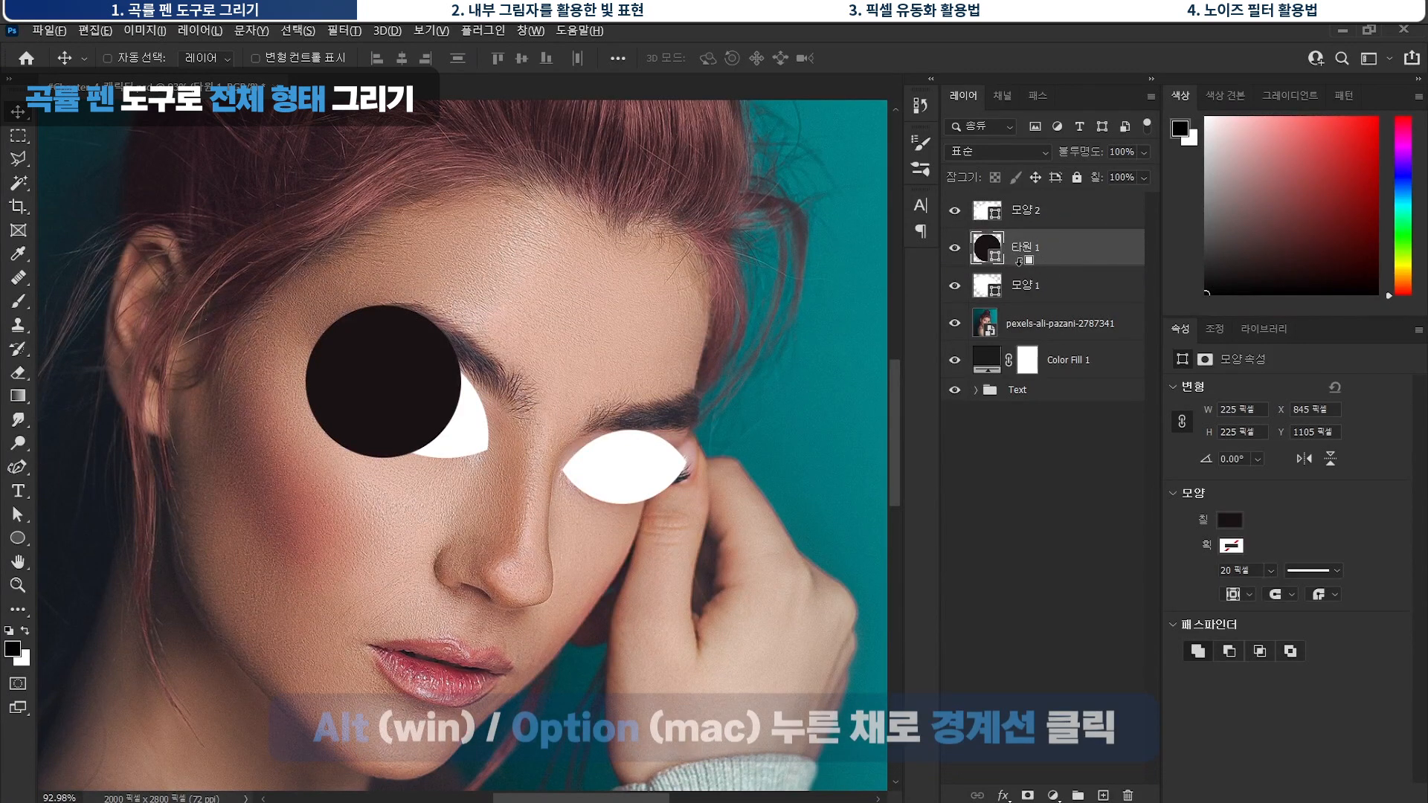
left_click(1009, 261, "alt")
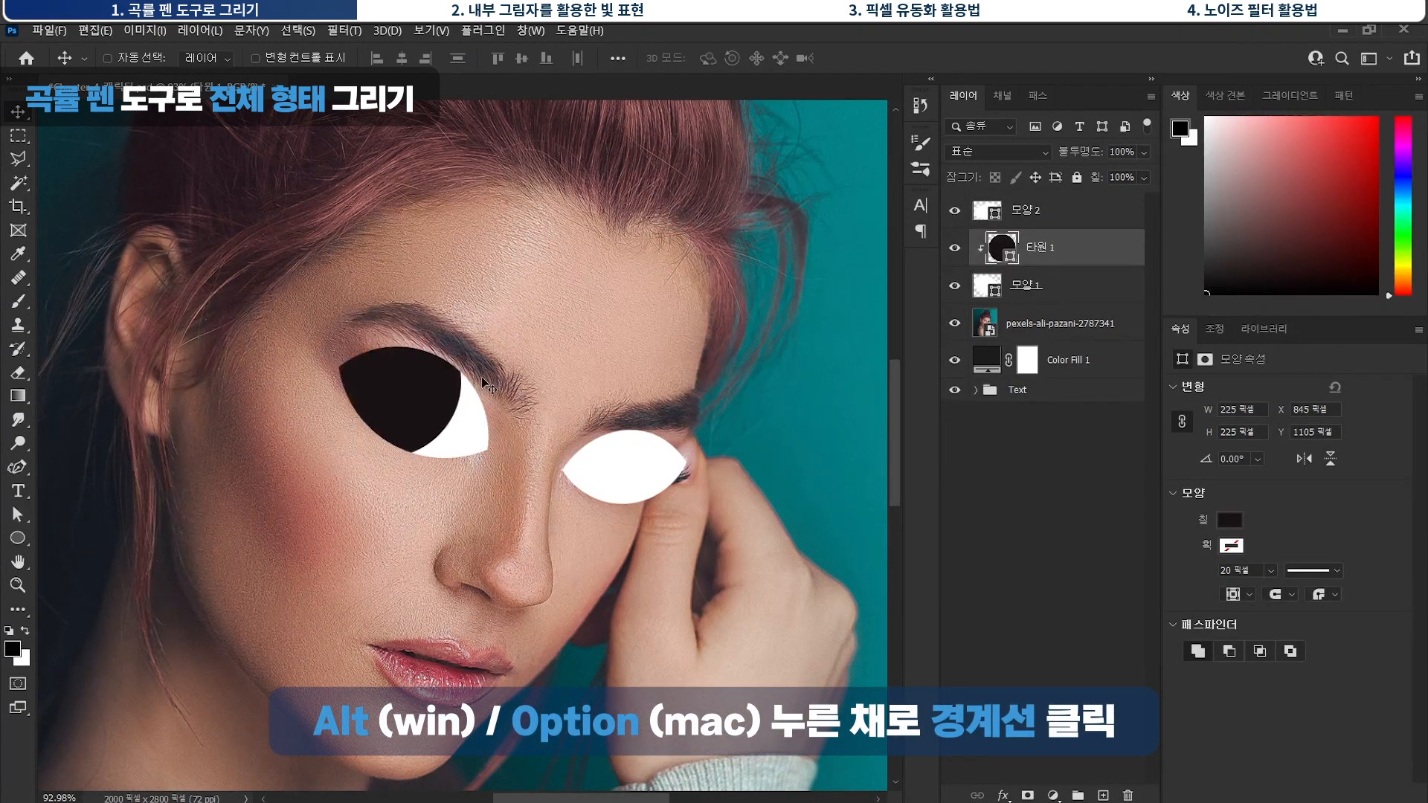
left_click_drag(429, 405, 428, 402)
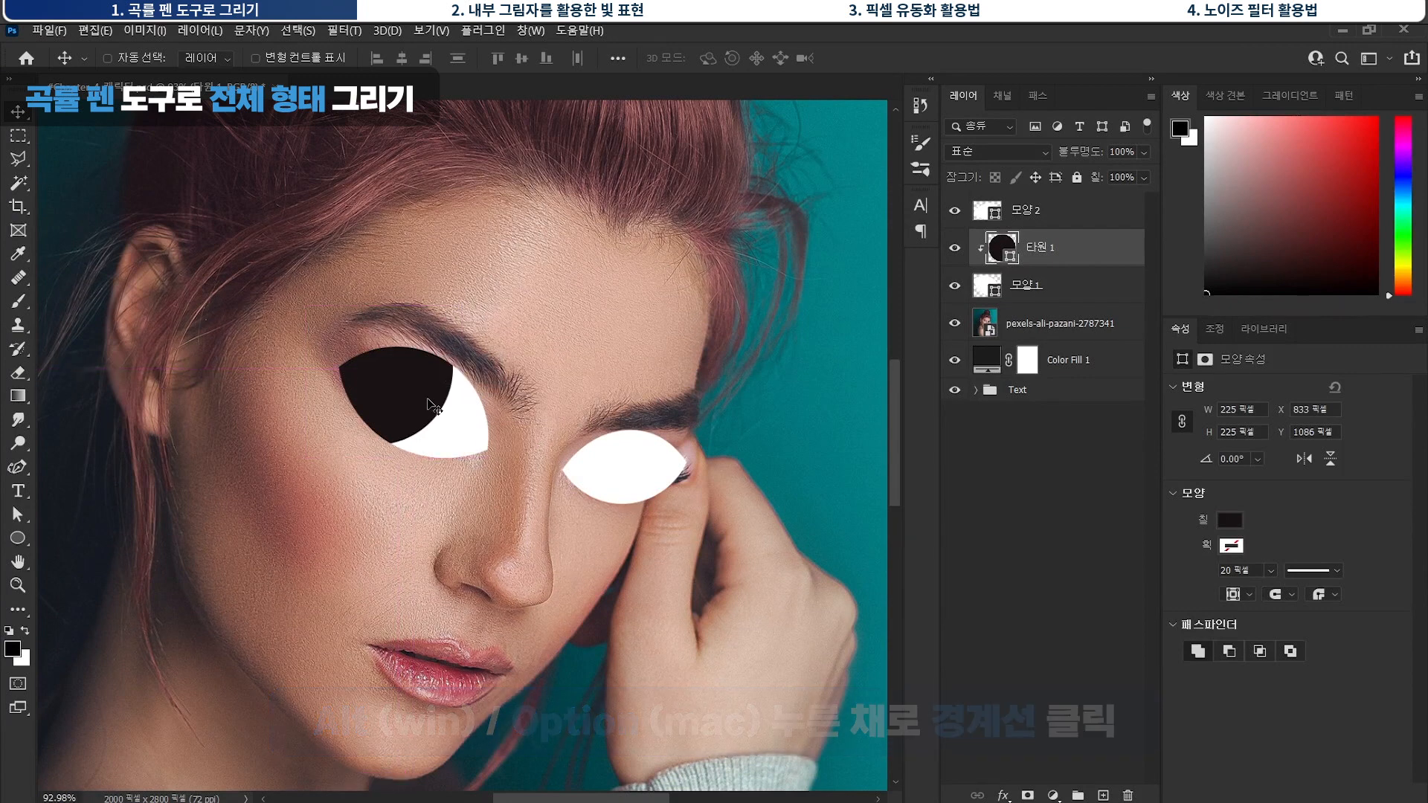
key("Right")
key("Right")
key("Right")
key("Right")
key("Right")
key("Right")
key("Right")
key("Right")
key("Right")
key("Right")
key("Down")
key("Down")
key("Down")
key("Down")
key("Down")
key("Down")
key("Down")
key("Down")
key("Down")
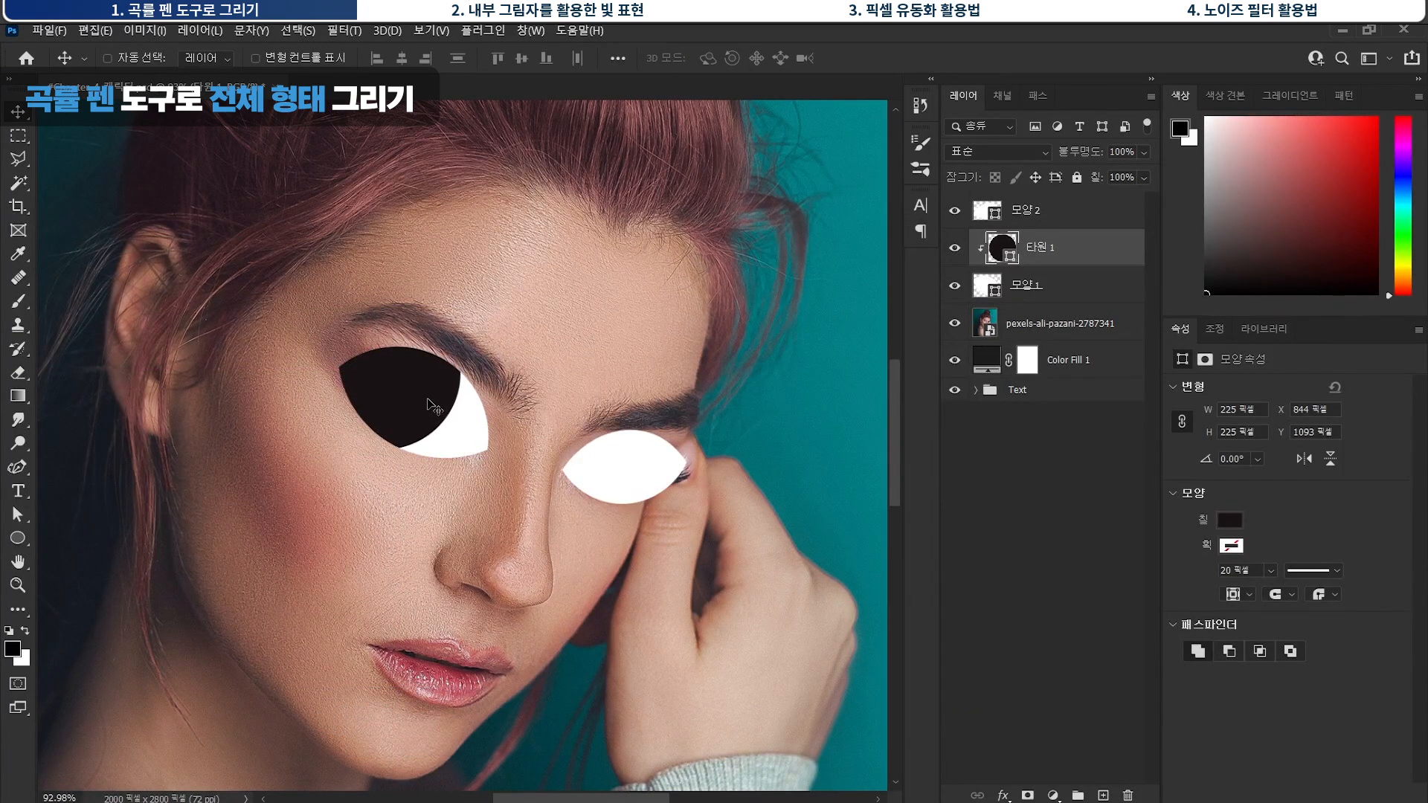
Duplicate the dark circle to the top of the layer stack, move it over the smaller eye and clip it to that shape.
key("ctrl+j")
key("ctrl+shift+bracketright")
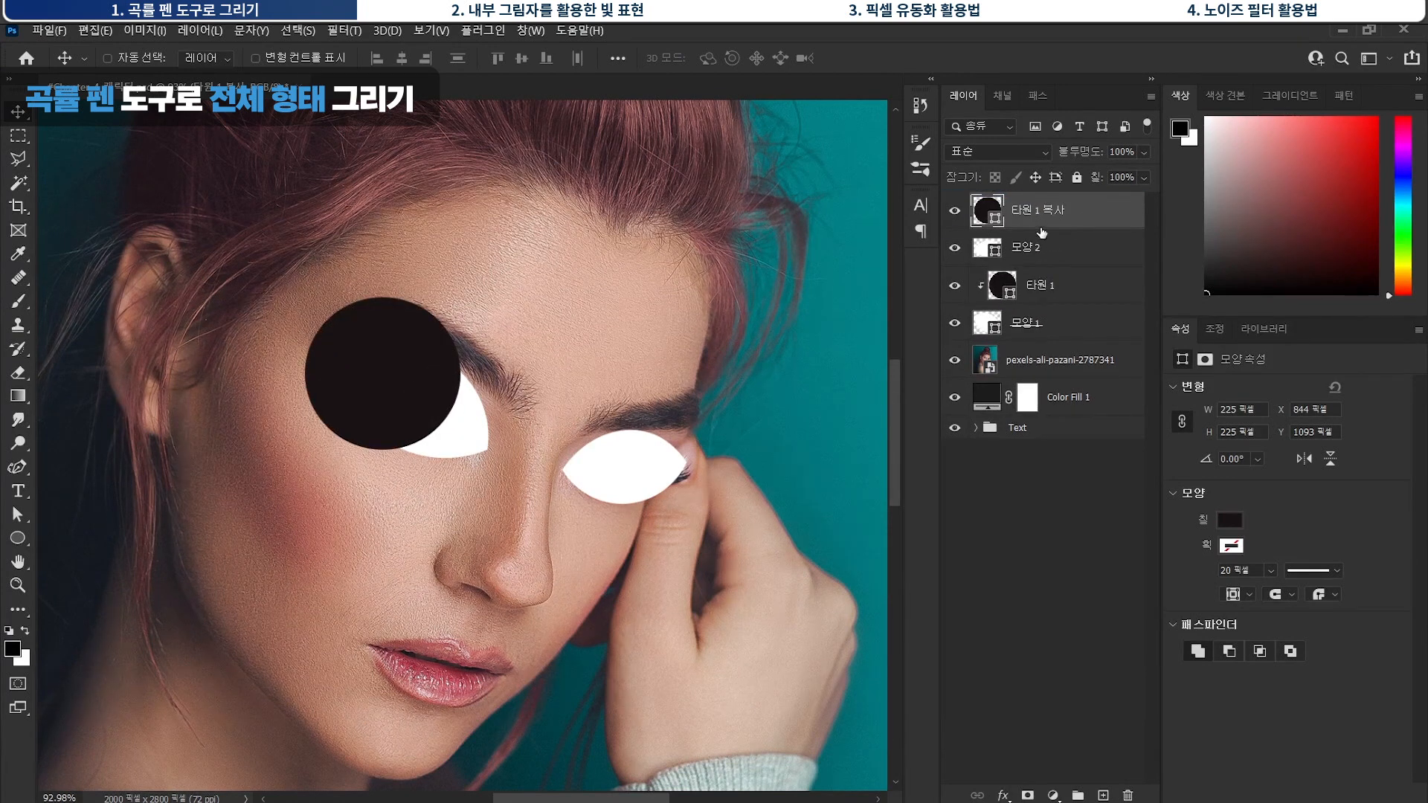
left_click_drag(380, 379, 563, 463)
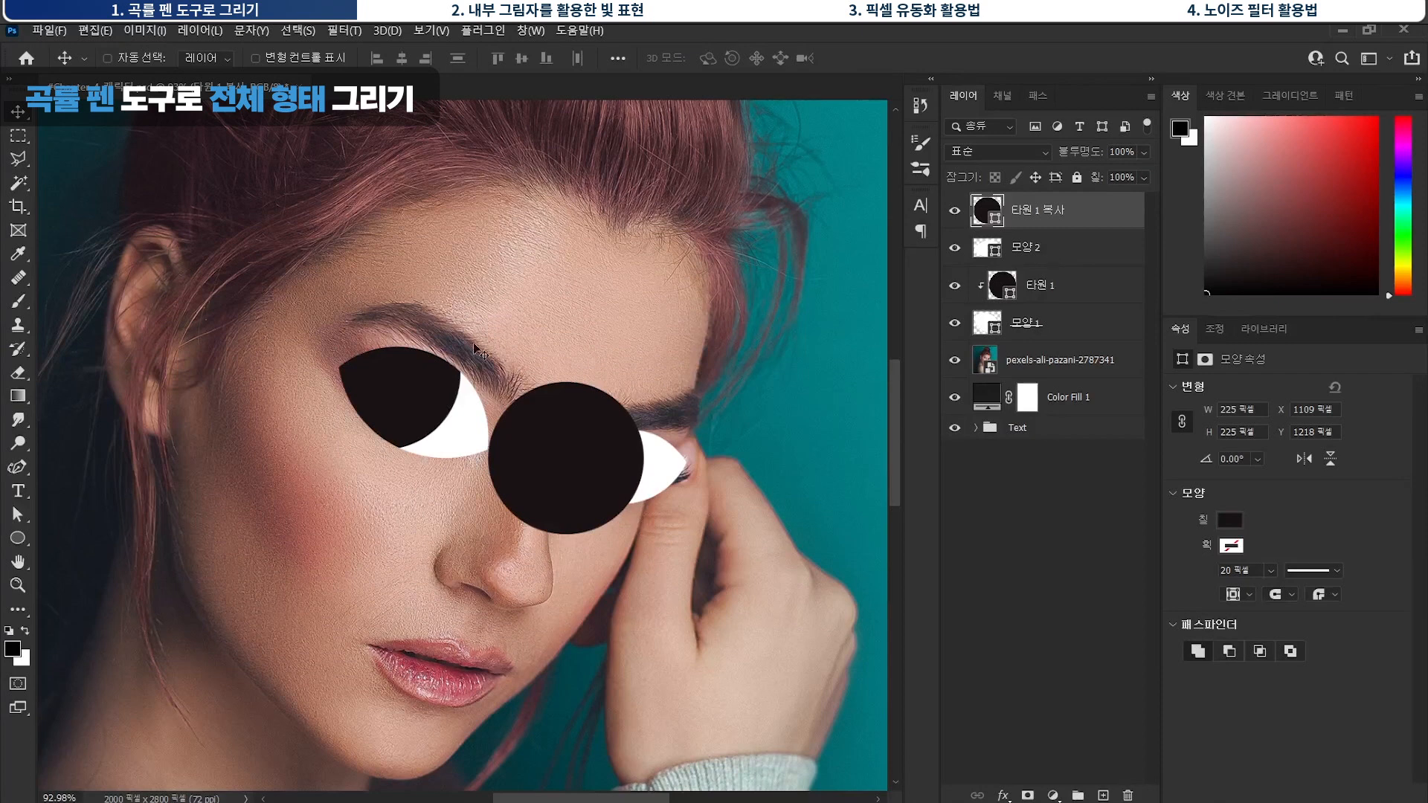
left_click(1055, 226, "alt")
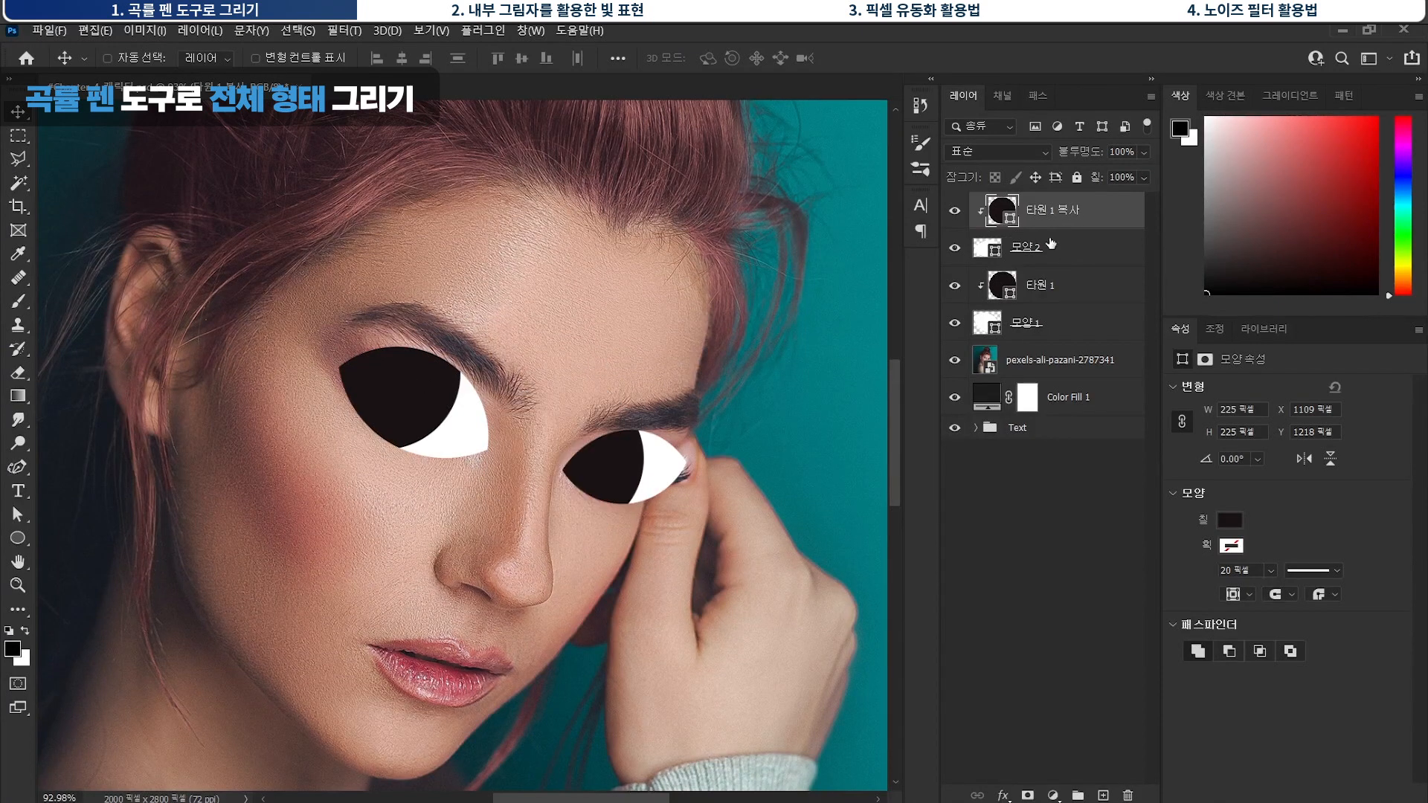
Fine-tune the position of the copied pupil inside the smaller eye shape.
left_click_drag(638, 473, 627, 480)
key("Left")
key("Left")
key("Left")
key("Left")
key("Down")
Deselect all layers and set the Curvature Pen to draw shapes with no fill and a near-black stroke.
left_click(1064, 483)
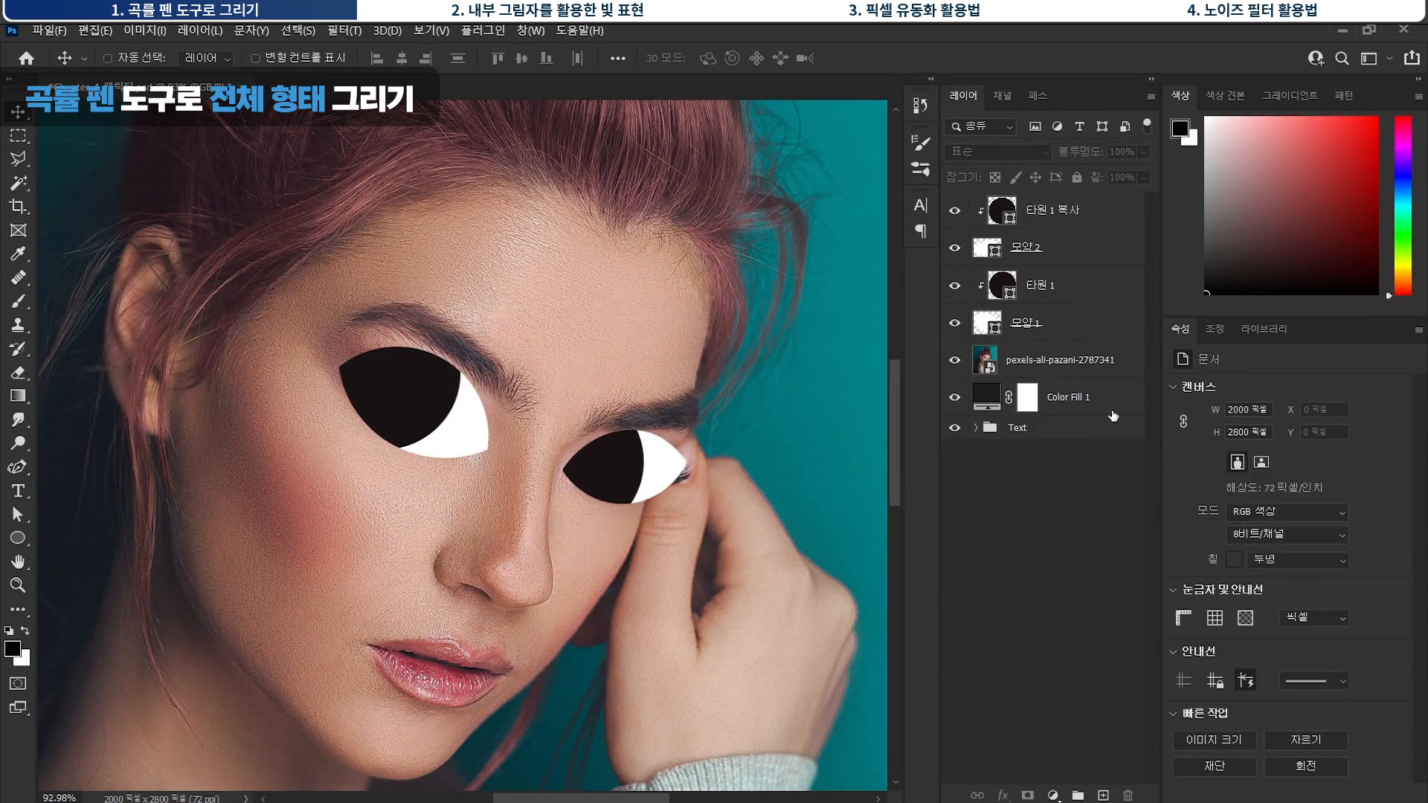
left_click(9, 470)
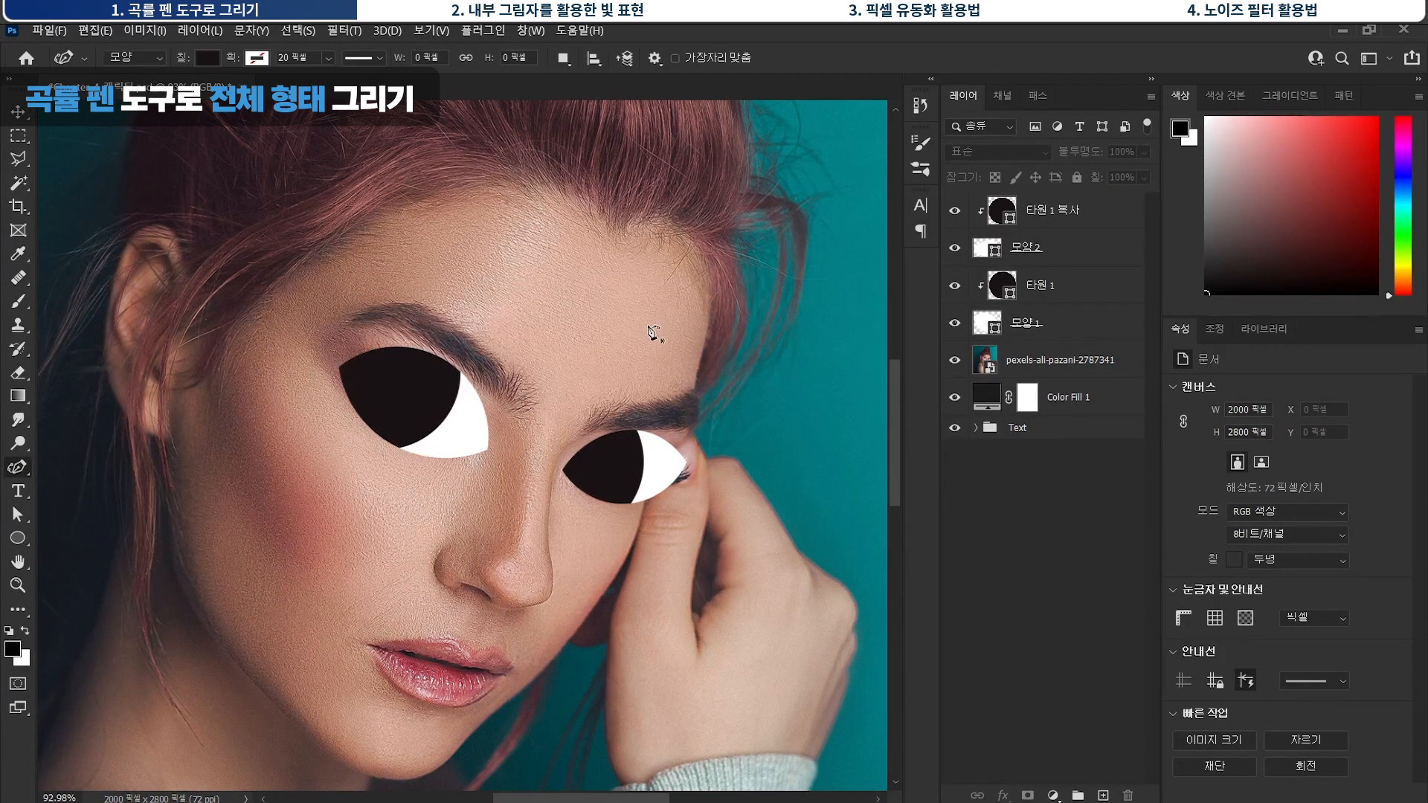
left_click(200, 64)
left_click(98, 93)
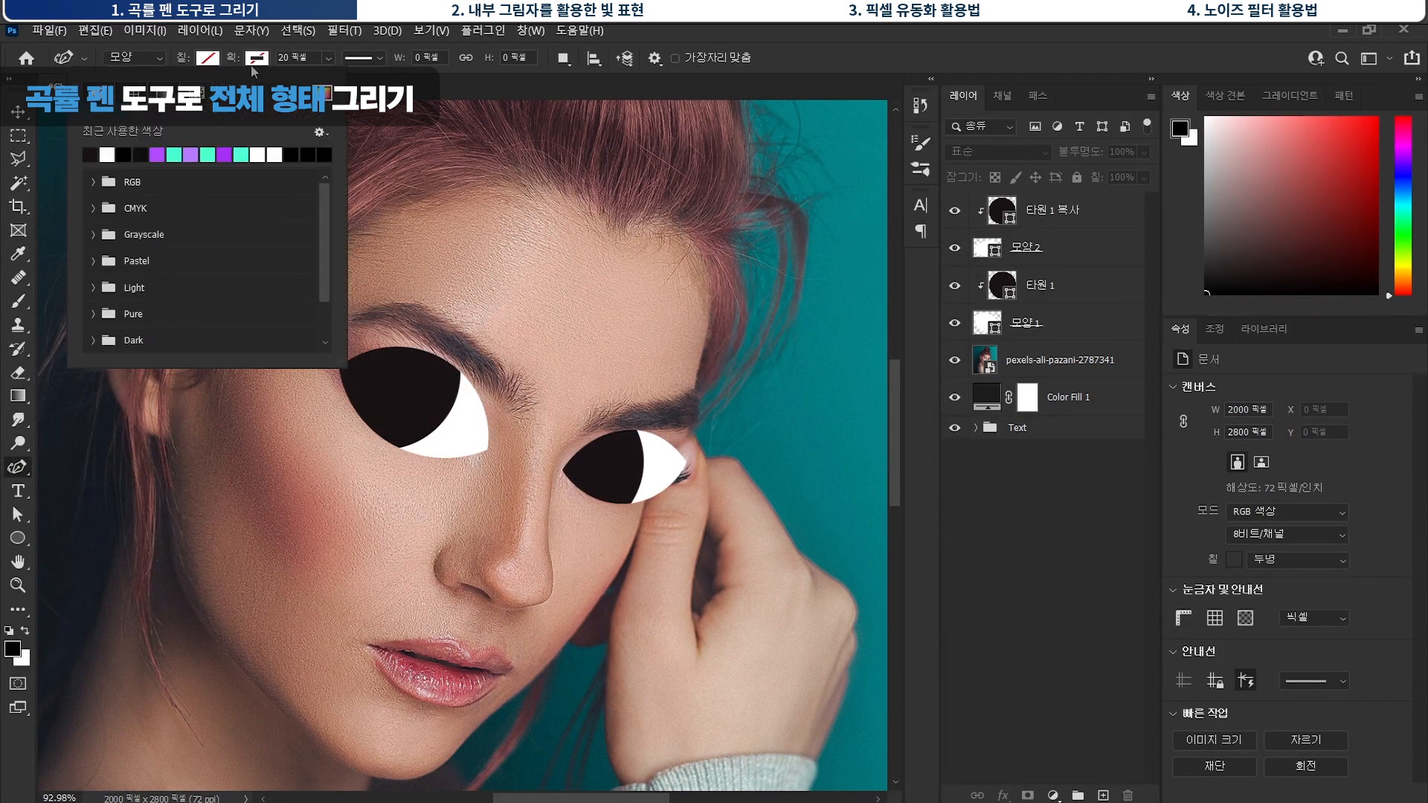
left_click(252, 64)
left_click(141, 154)
left_click(691, 38)
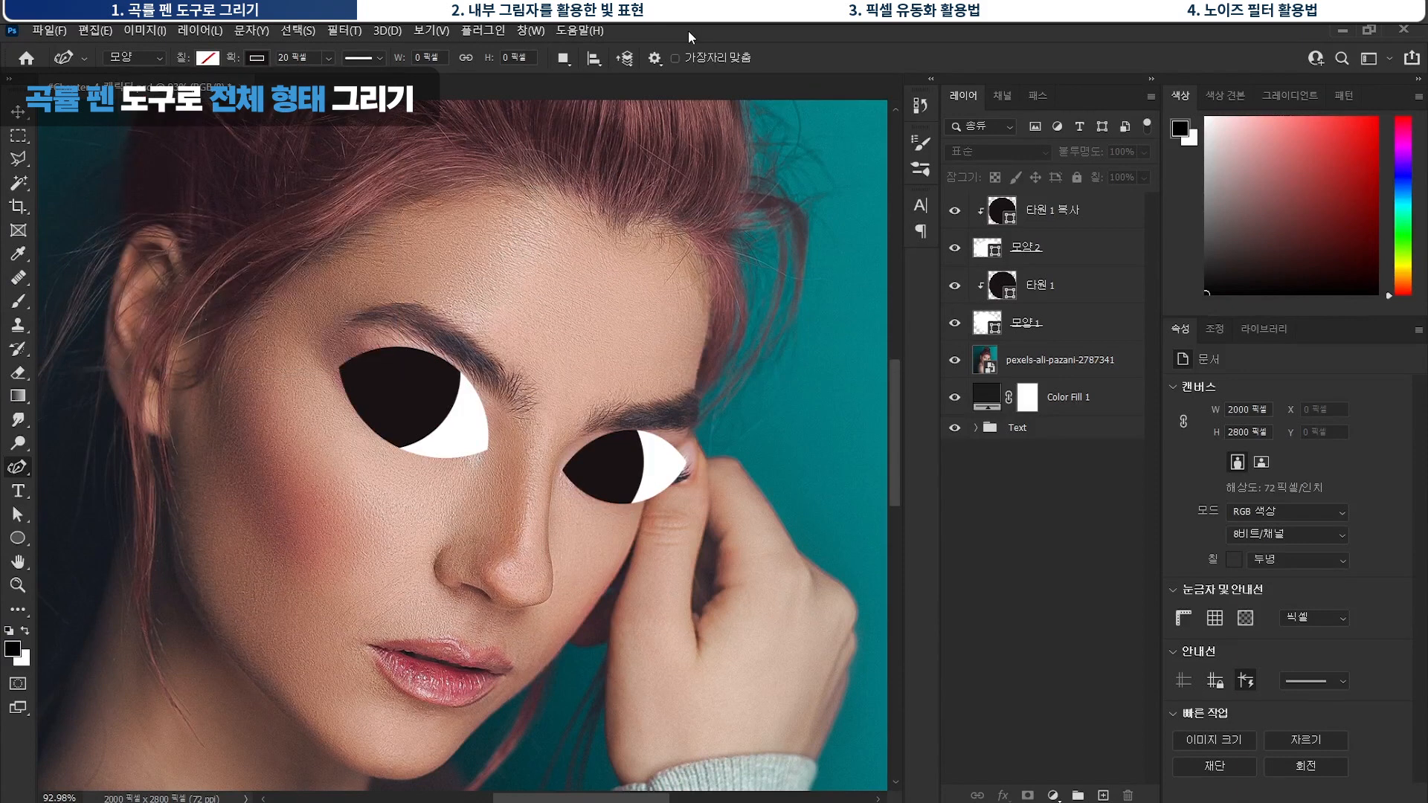
Draw a curved eyebrow about 210 px wide above the larger eye and adjust its inner end point.
left_click(513, 387)
left_click(451, 313)
left_click(367, 301)
left_click(513, 389)
key("ctrl+z")
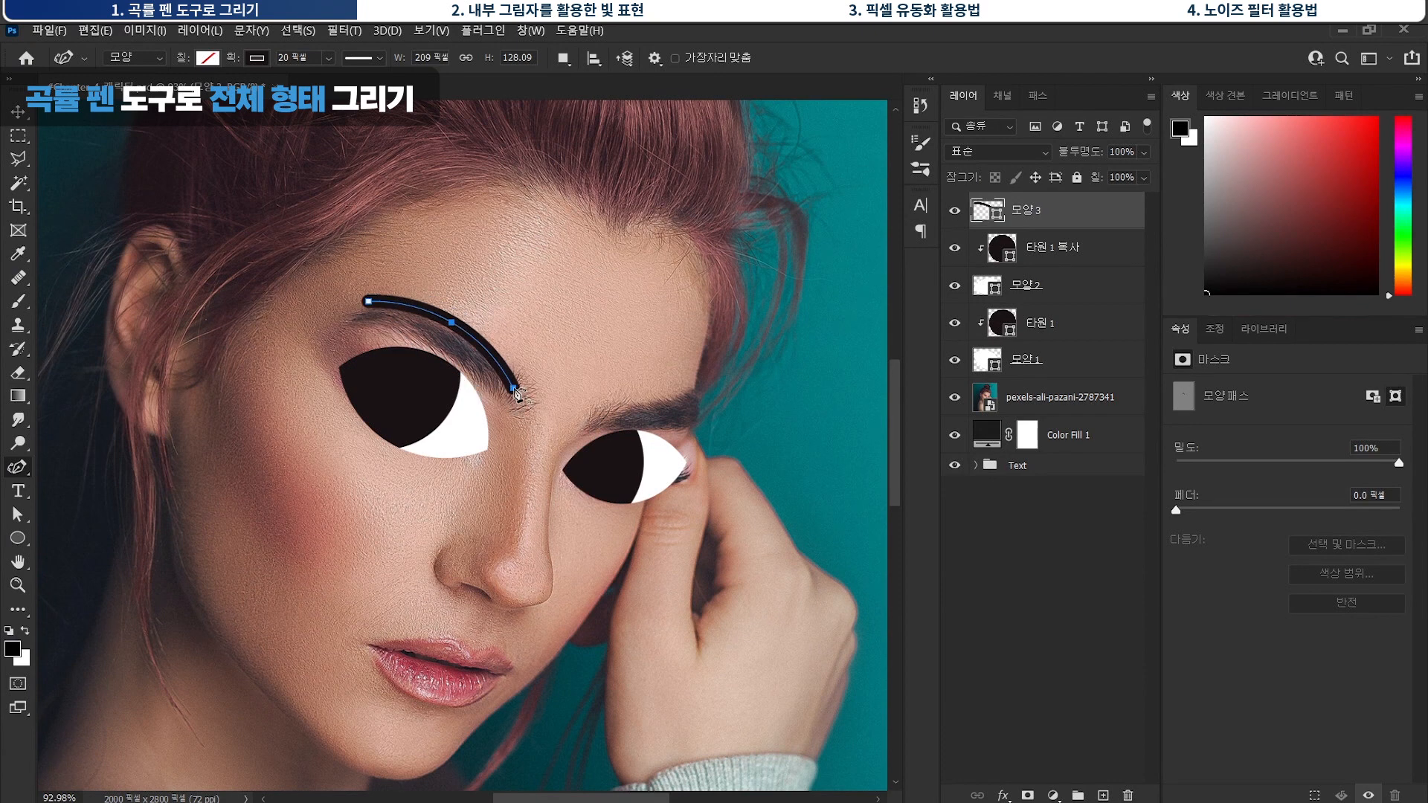
left_click(514, 389)
key("ctrl+z")
left_click_drag(515, 395, 512, 404)
key("Escape")
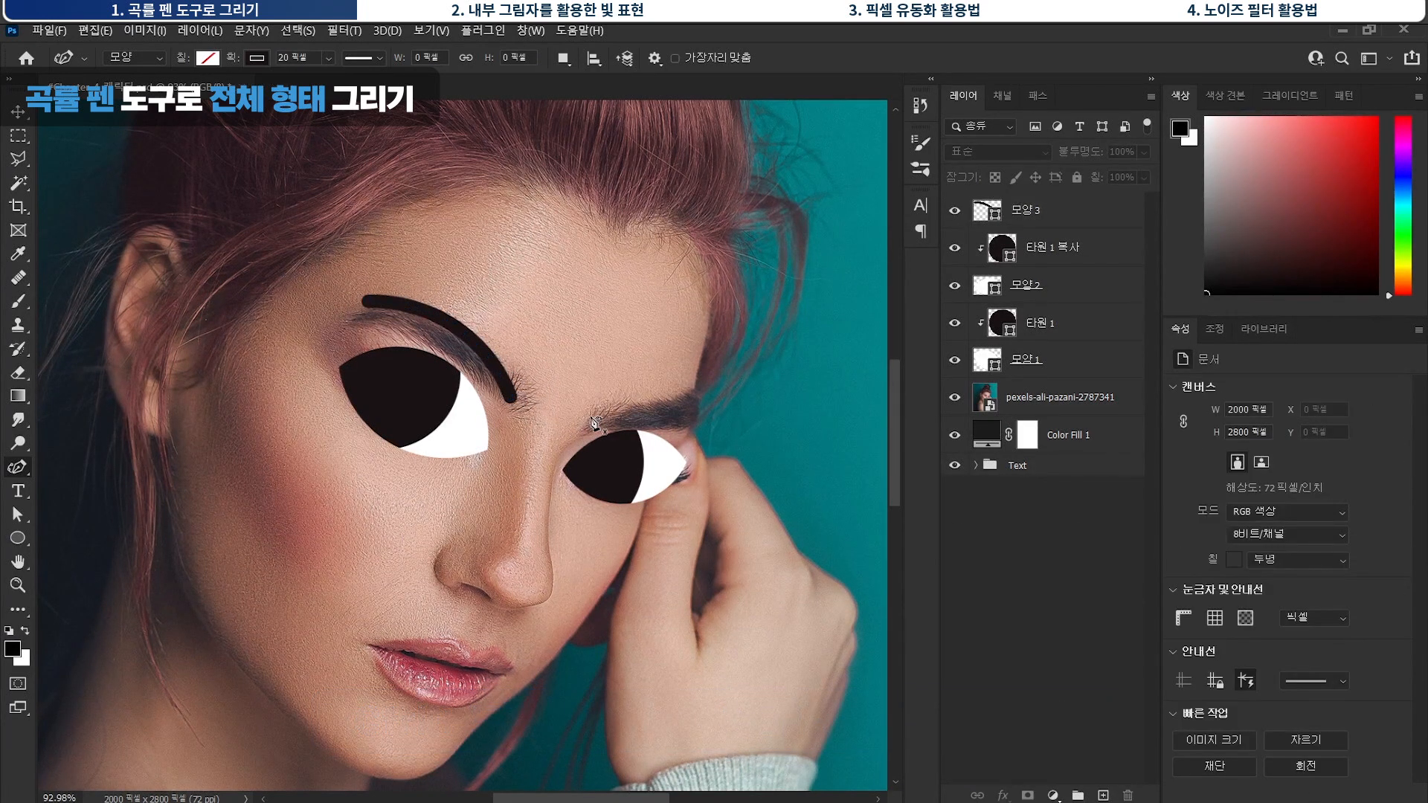
Draw a second, shorter curved eyebrow above the smaller eye as a separate shape.
left_click(584, 426)
left_click(647, 408)
left_click(697, 409)
key("Escape")
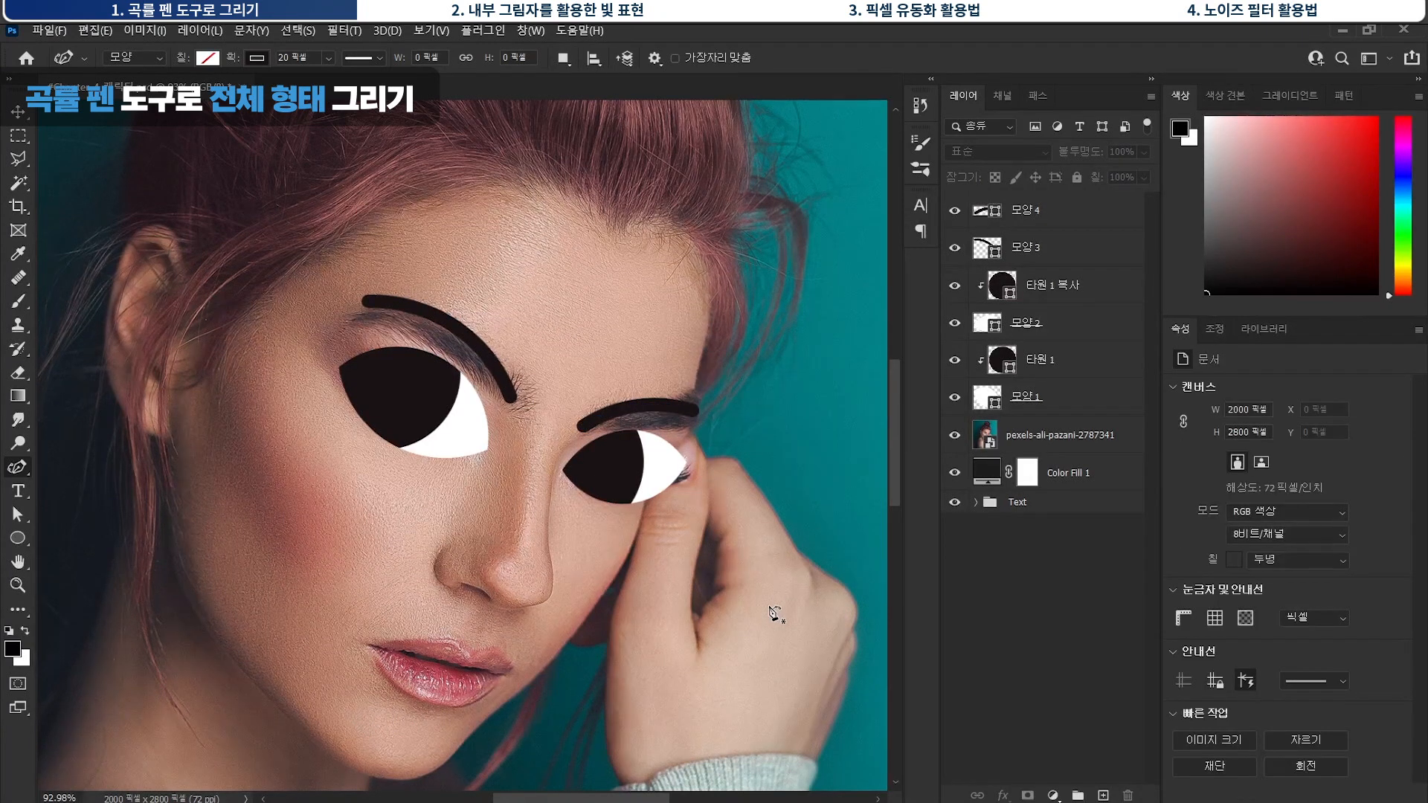
mouse_move(563, 445)
left_mouse_down()
mouse_move(551, 611)
mouse_move(461, 597)
left_mouse_up()
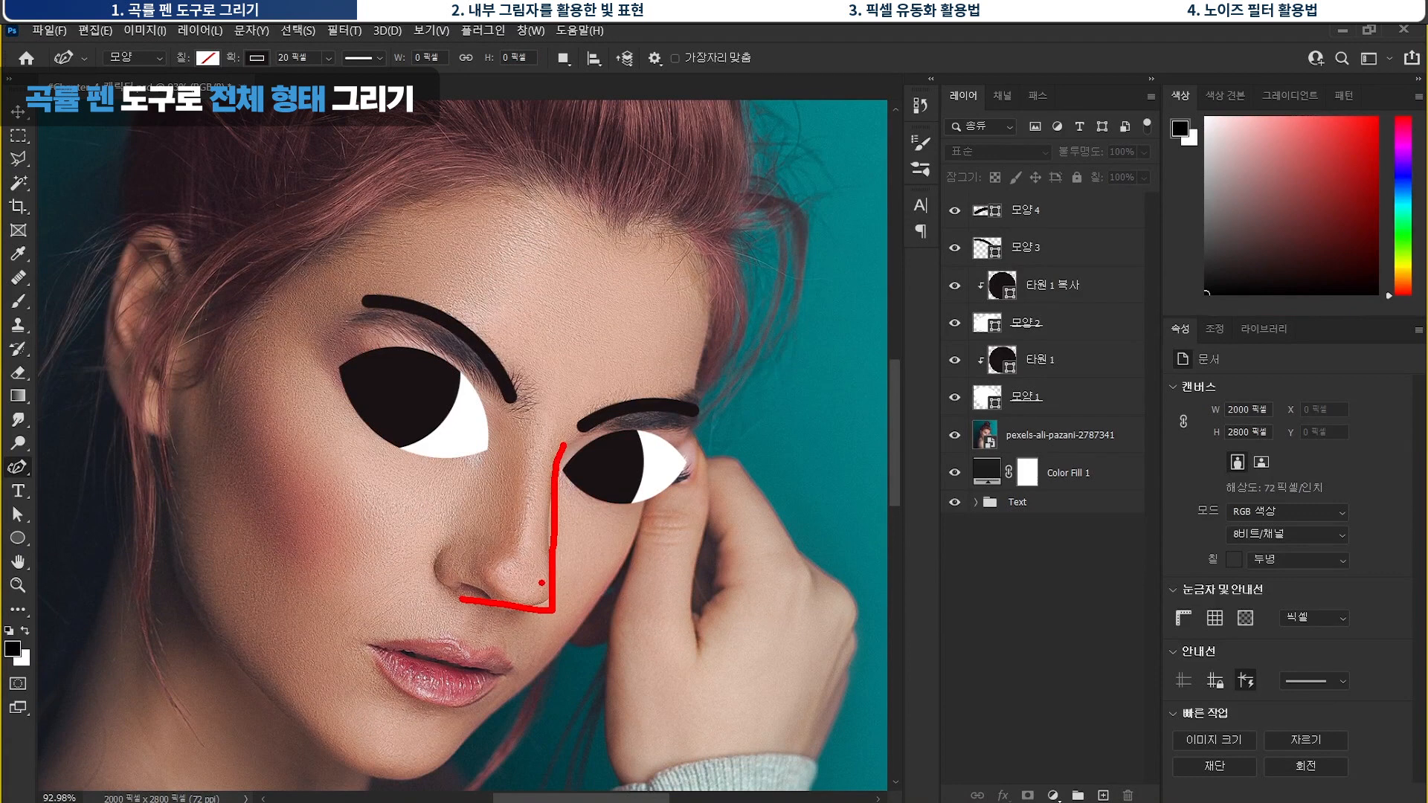
mouse_move(546, 472)
left_mouse_down()
mouse_move(573, 520)
mouse_move(524, 529)
mouse_move(573, 532)
mouse_move(520, 545)
left_mouse_up()
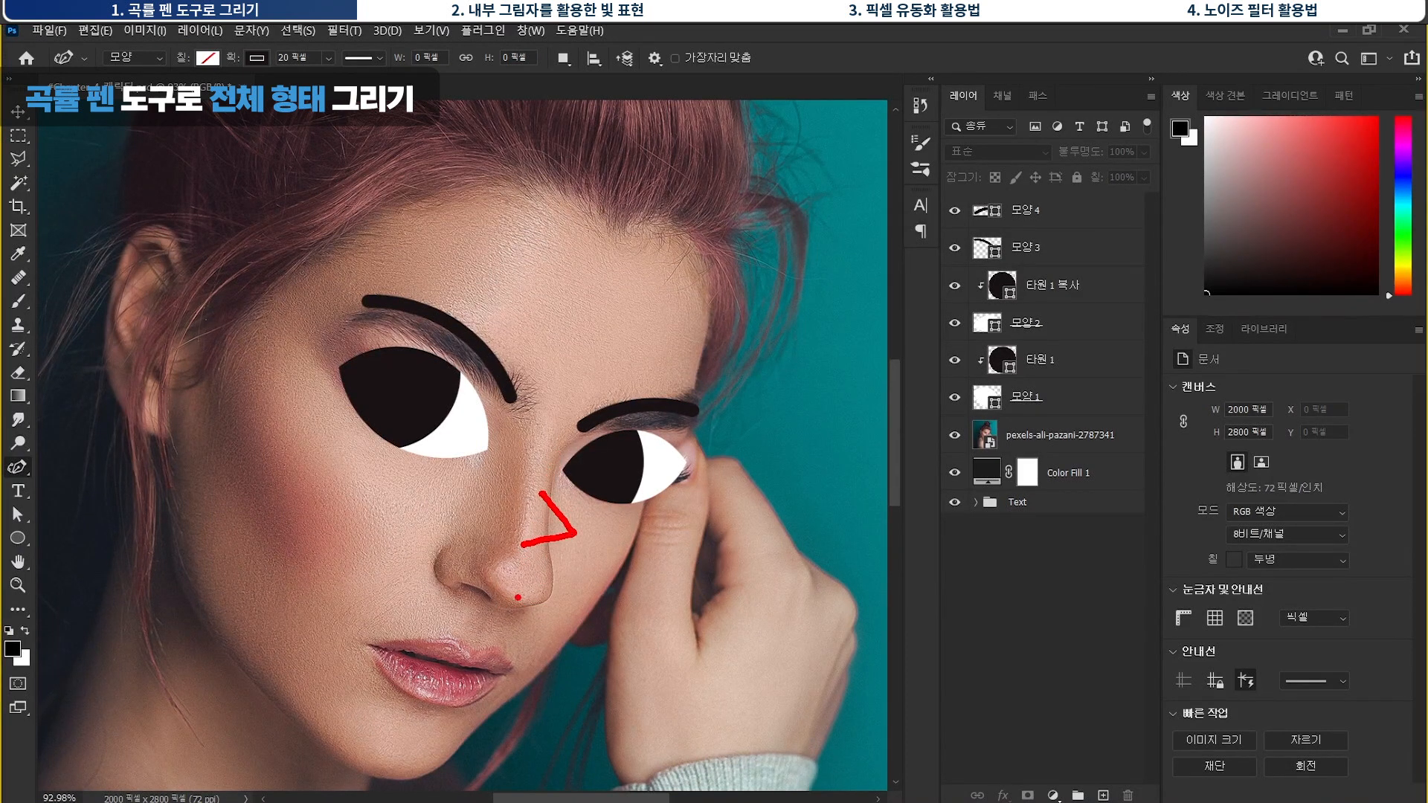
left_click_drag(488, 651, 497, 656)
left_click_drag(526, 601, 441, 581)
key("ctrl+z")
key("Escape")
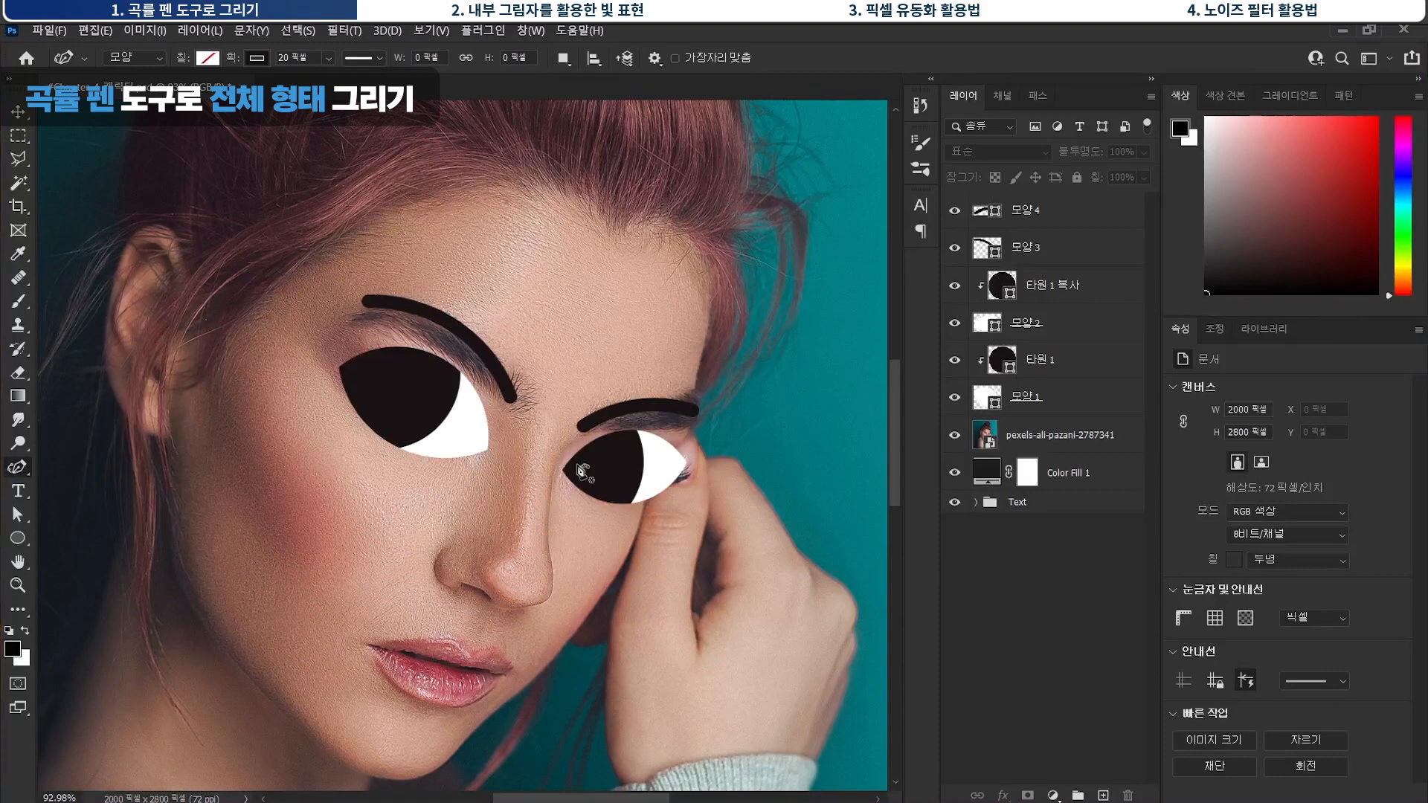
Draw an angular nose about 85 by 75 px from two straight segments between the eyes, then shorten its lower end slightly.
left_click(552, 495)
double_click(566, 544)
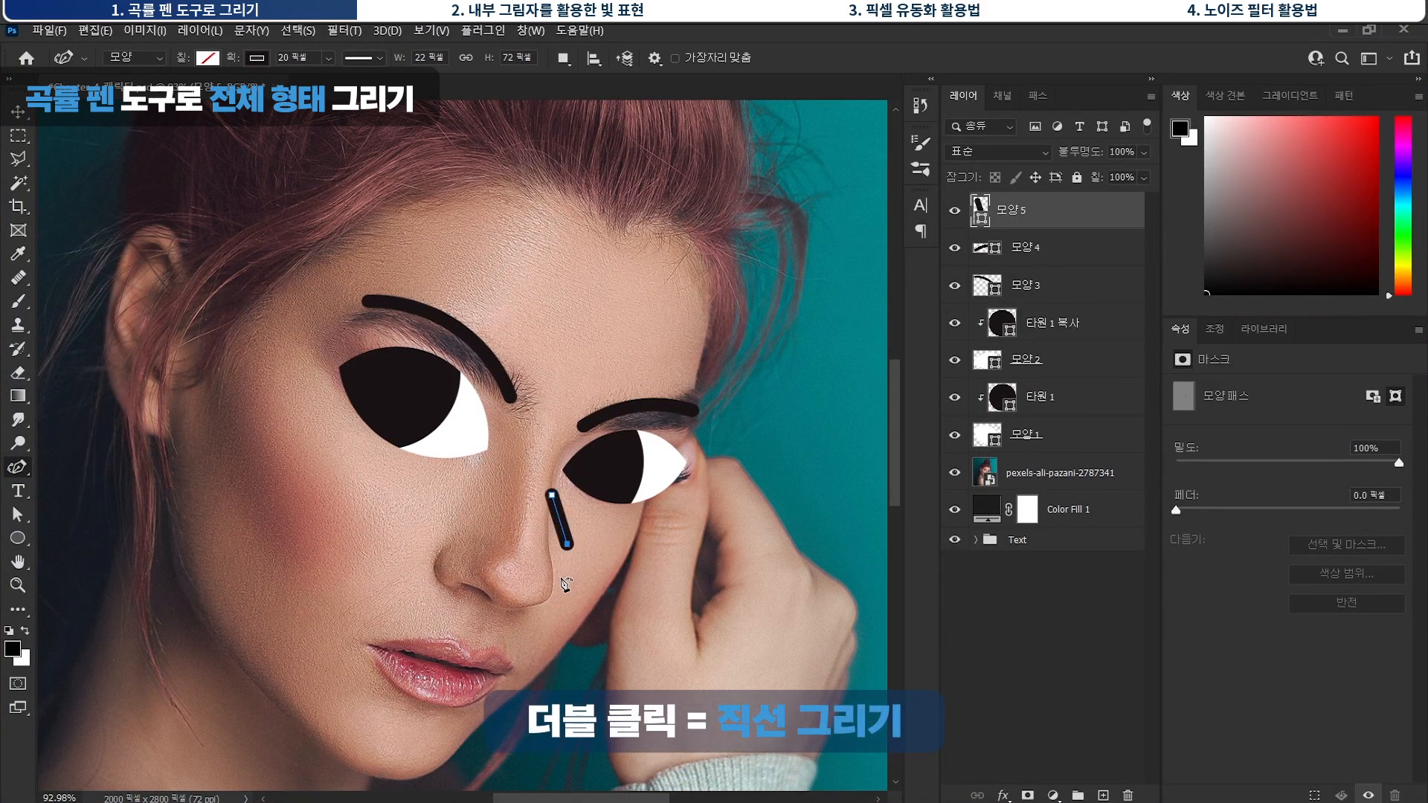
double_click(508, 546)
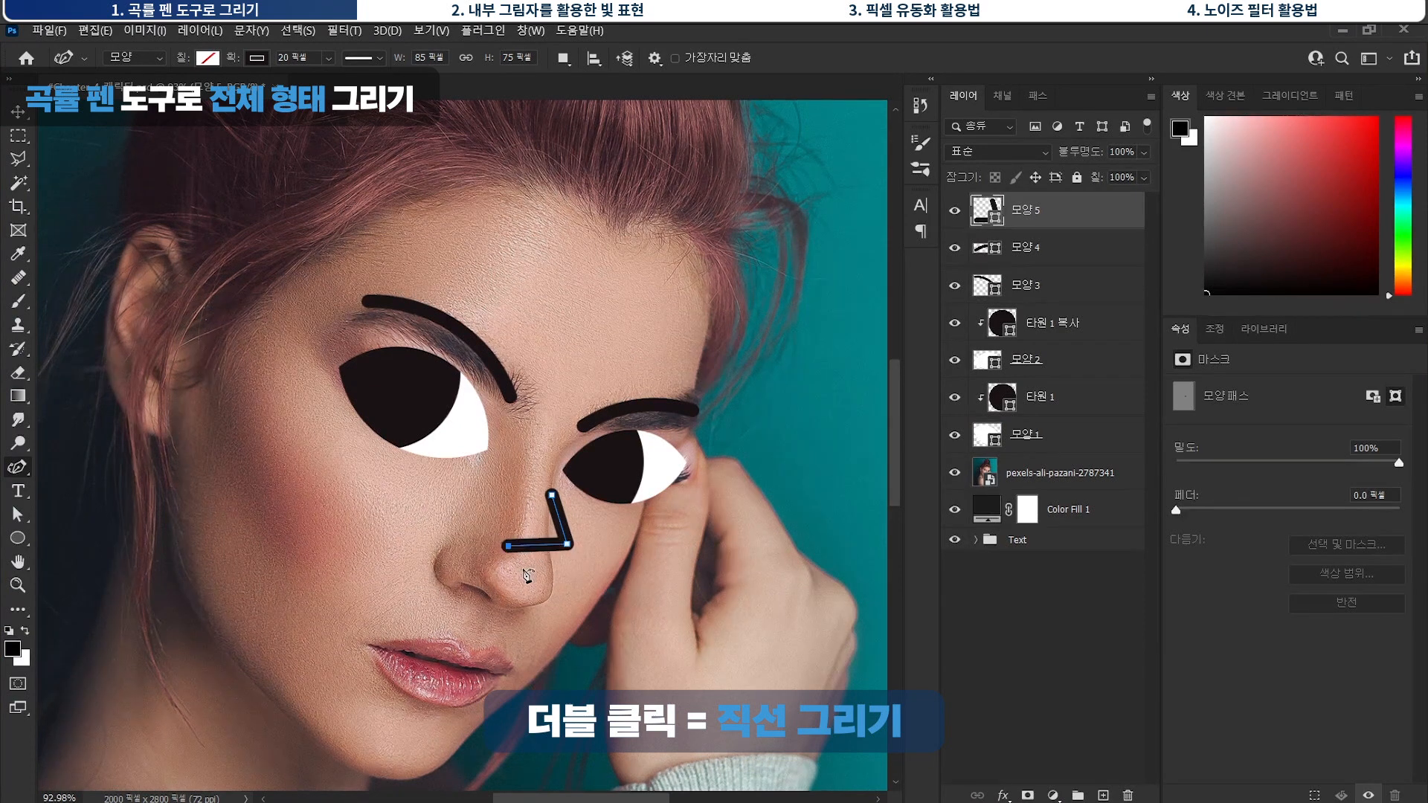
left_click_drag(508, 546, 518, 543)
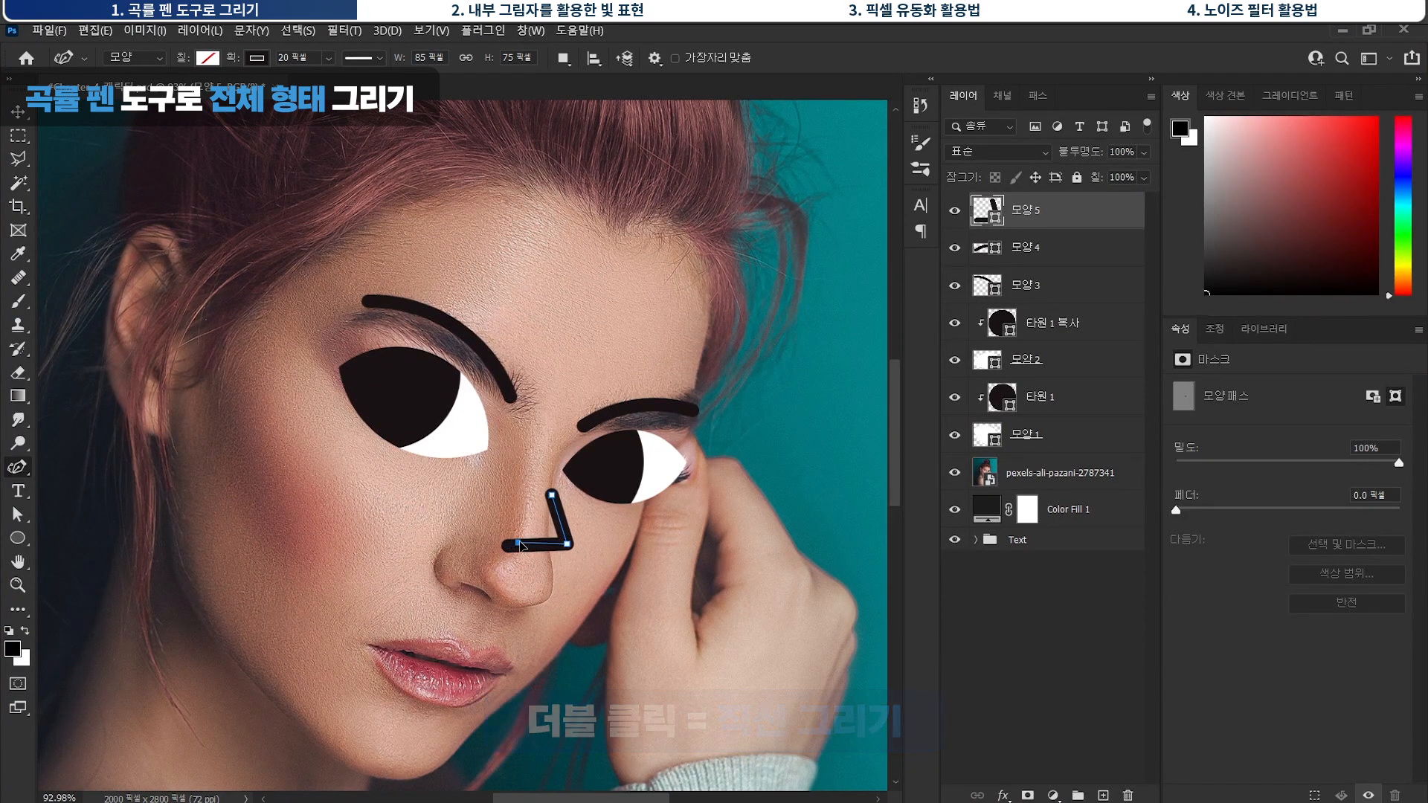
left_click(1076, 222, "ctrl")
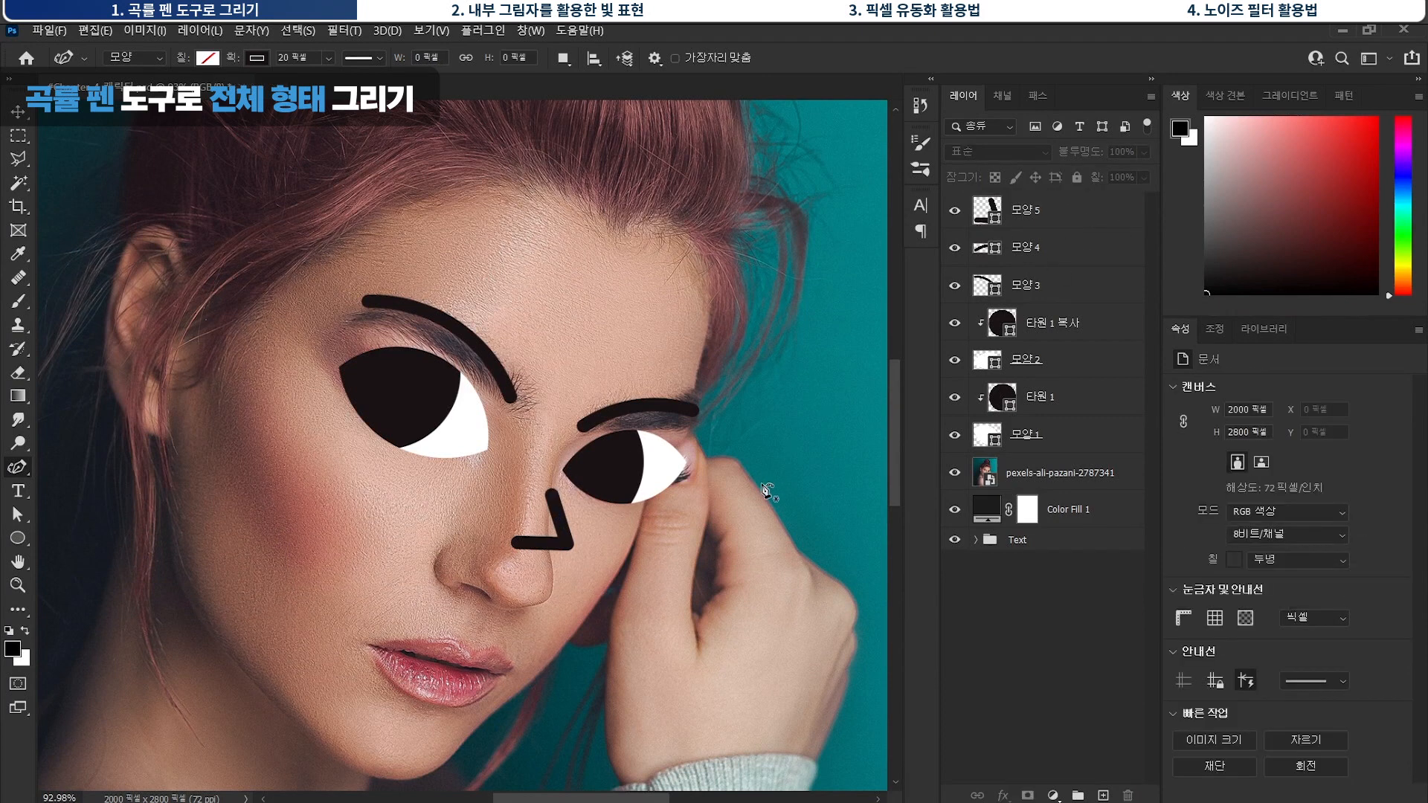
Draw a gently sagging mouth line about 174 px wide below the nose, adding a middle point to bend it.
left_click(541, 594)
left_click(410, 556)
left_click(468, 577)
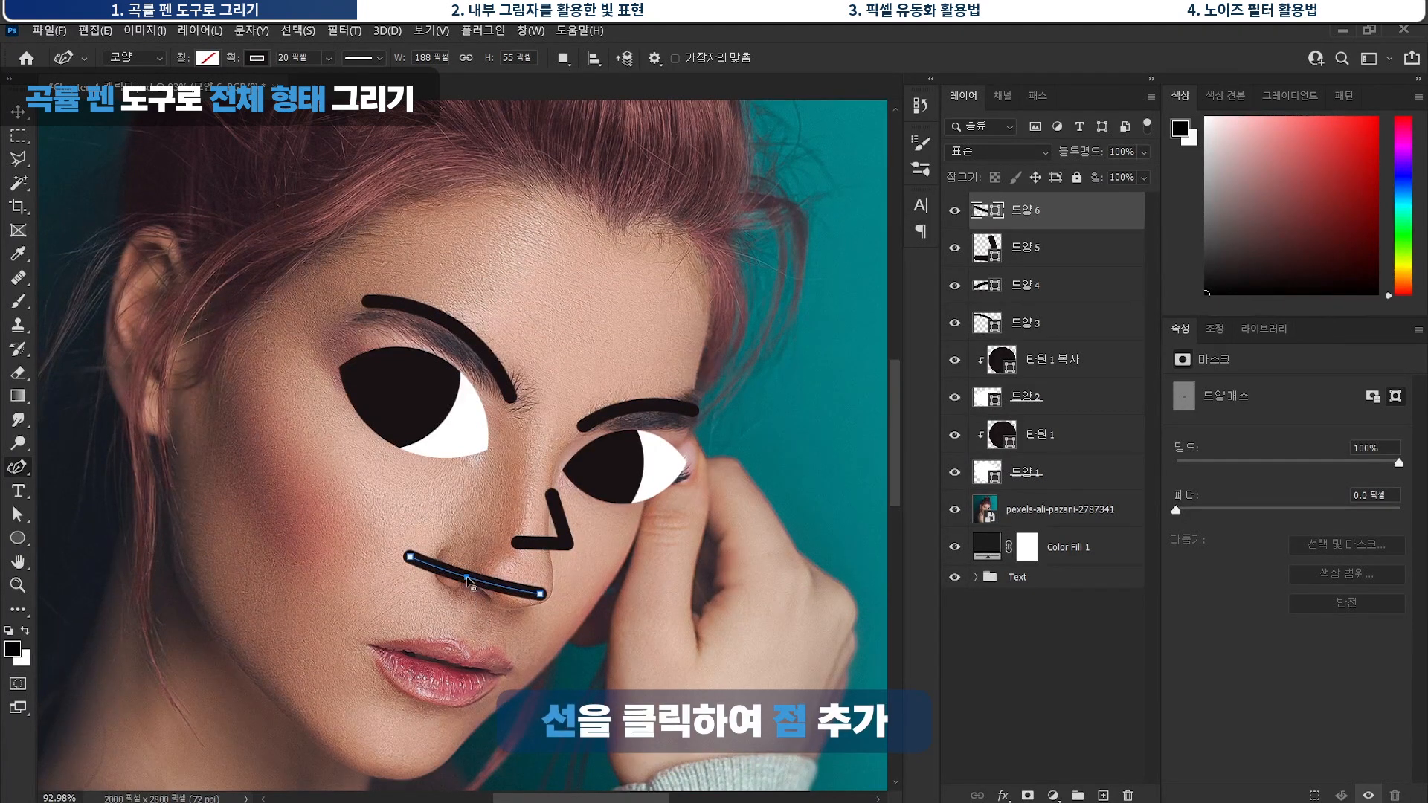
left_click(420, 559)
left_click_drag(422, 565, 420, 564)
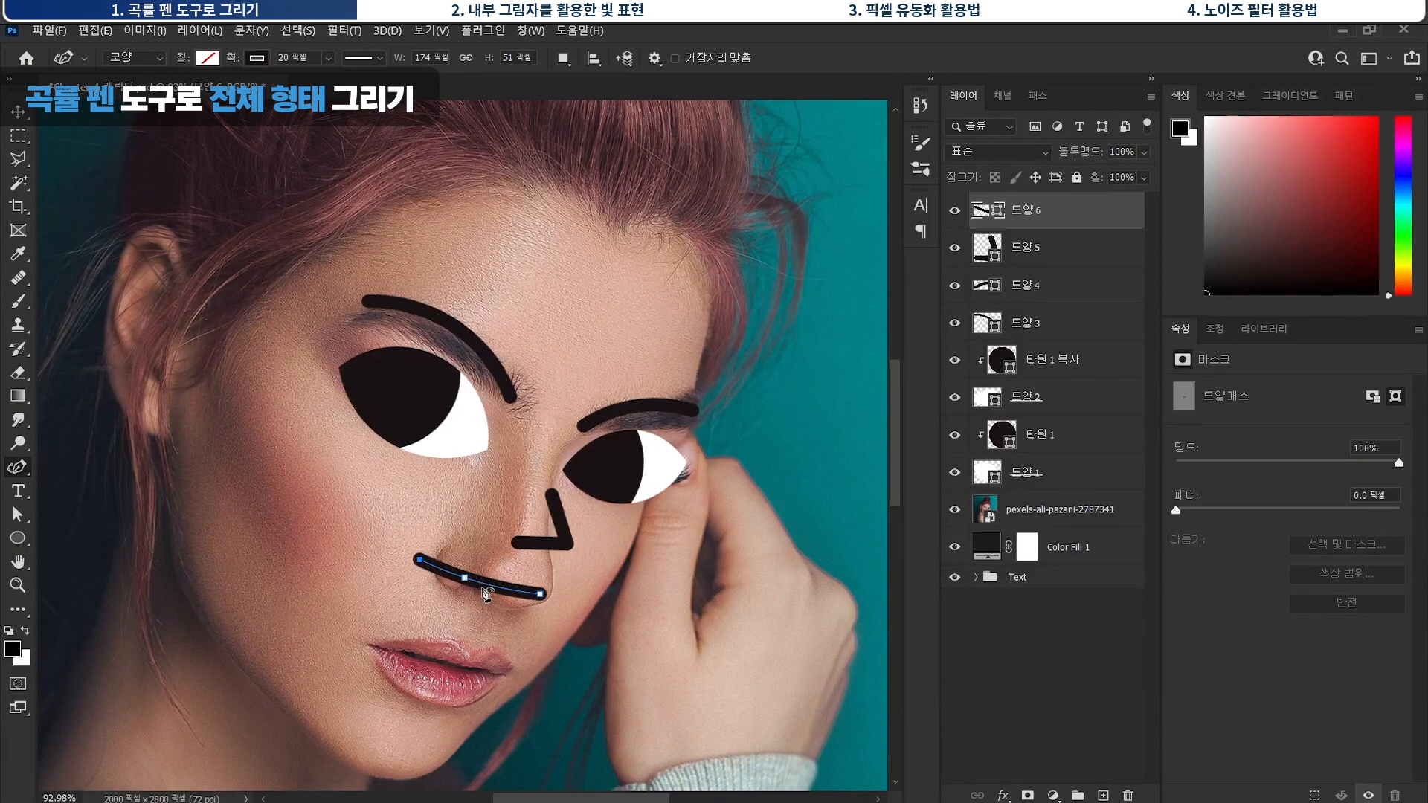
Select the nose and mouth layers together and move them slightly down the face.
left_click(1042, 261, "shift")
key("v")
left_click_drag(563, 534, 556, 543)
Change the mouth line's stroke colour to crimson #bb2142.
left_click(1050, 216)
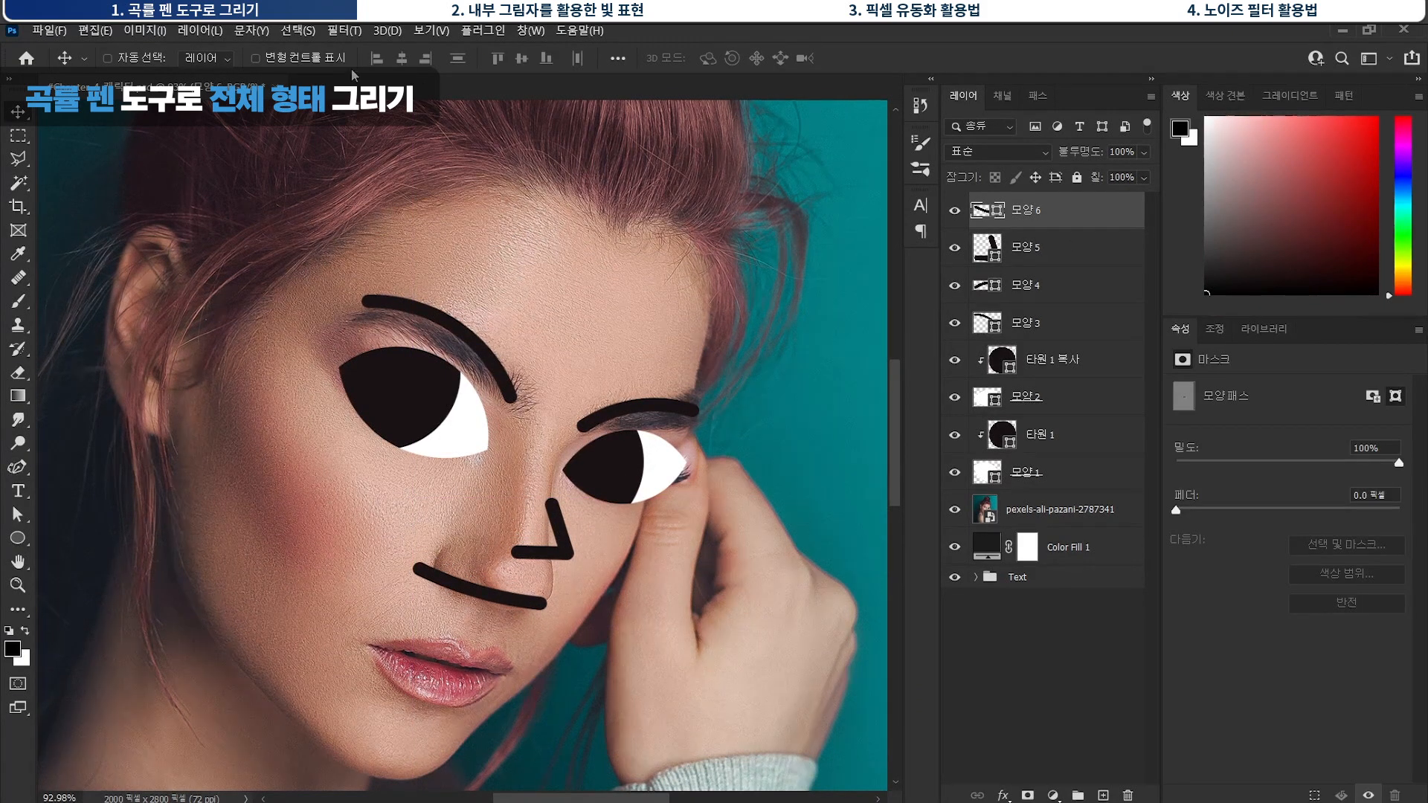
left_click(22, 468)
left_click(256, 59)
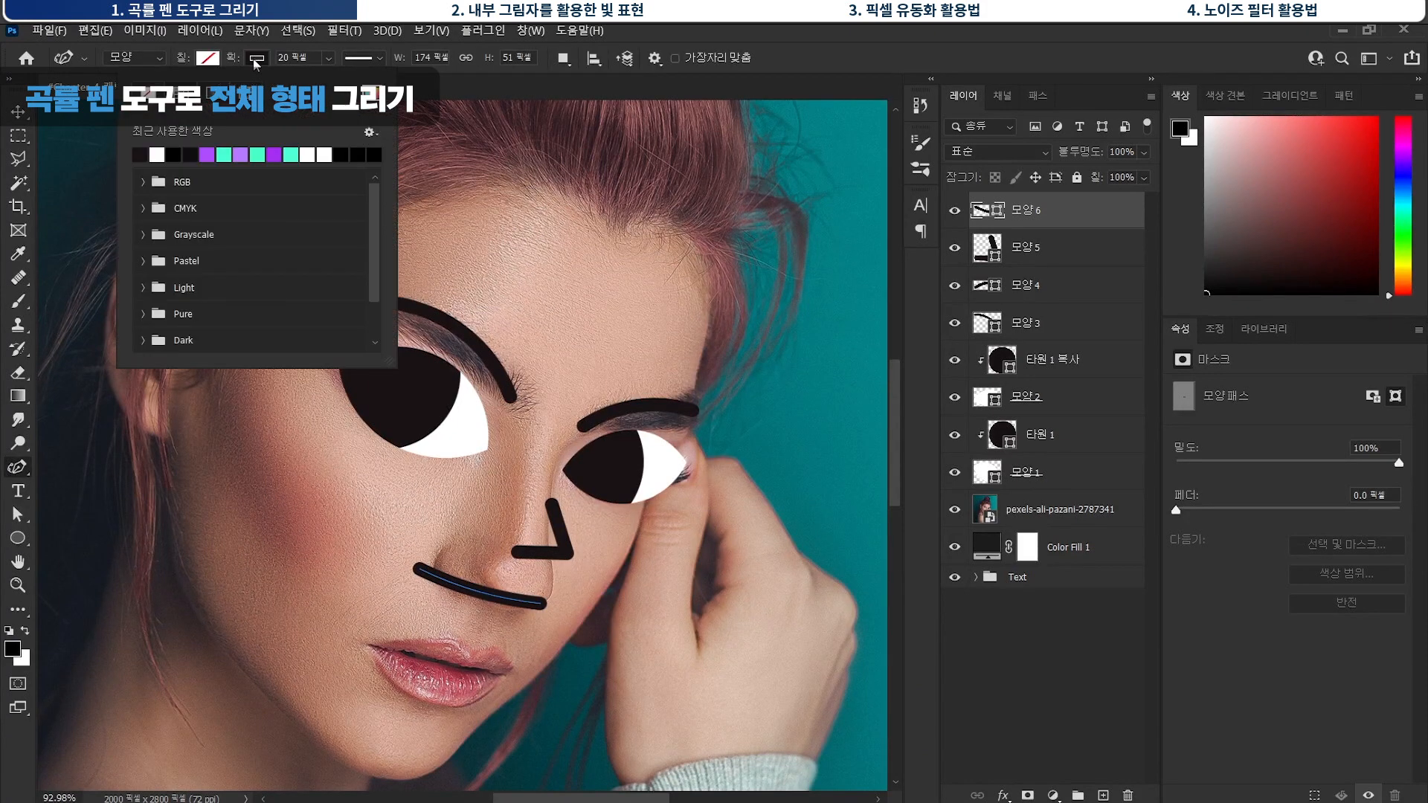
left_click(377, 93)
left_click_drag(1026, 359, 1031, 363)
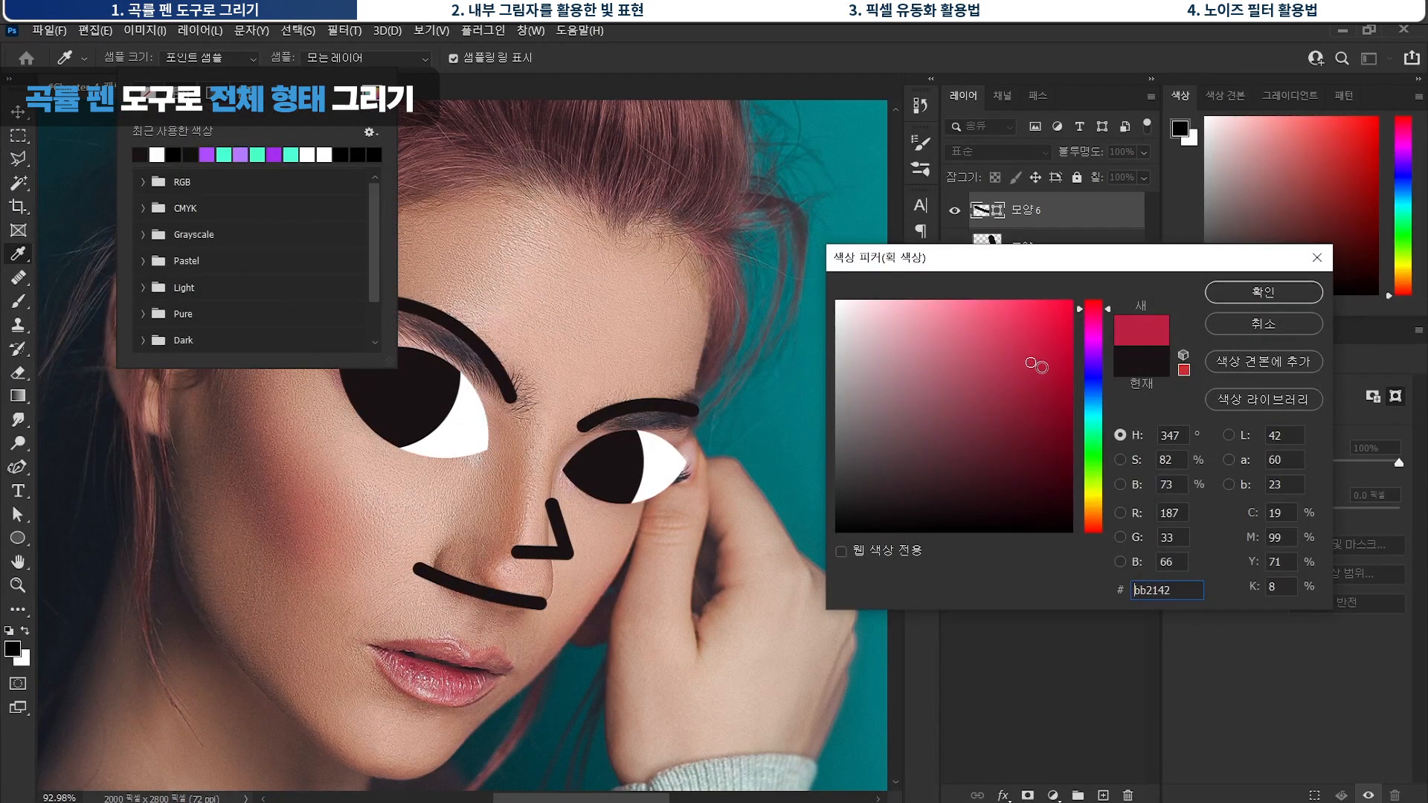
left_click(1262, 292)
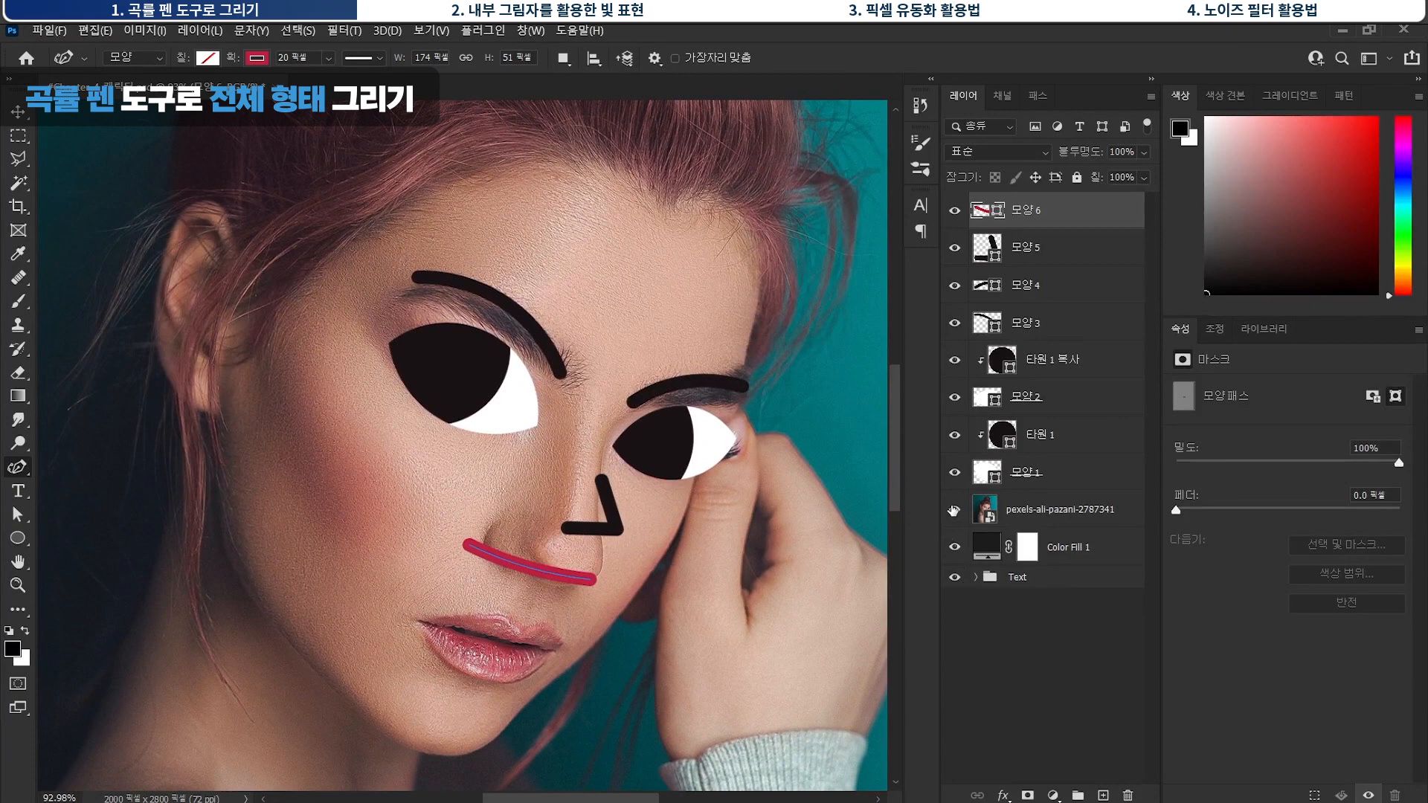
Hide the portrait photo to check the drawn features on their own, and show it again.
left_click(955, 511)
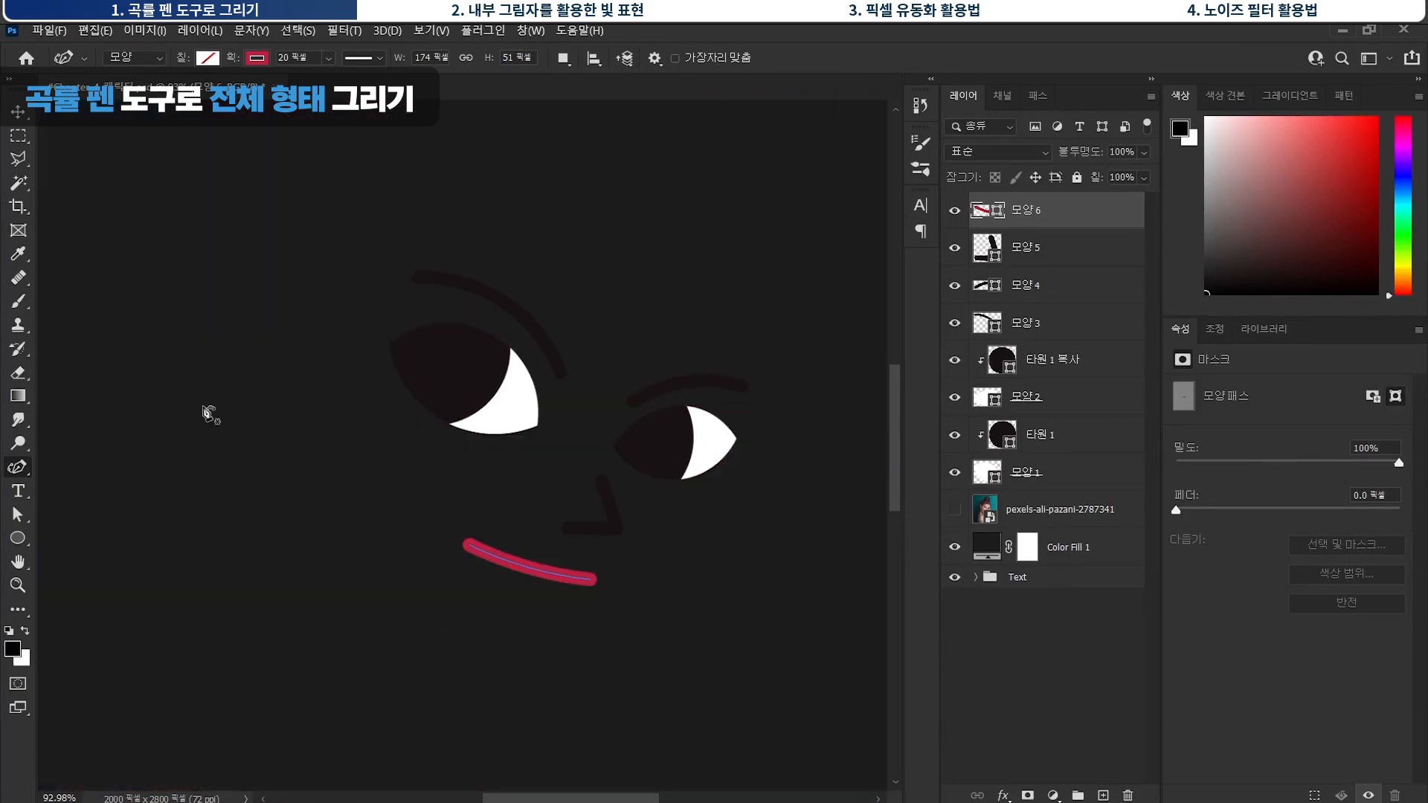
left_click(955, 511)
key("z")
left_click_drag(692, 487, 621, 486)
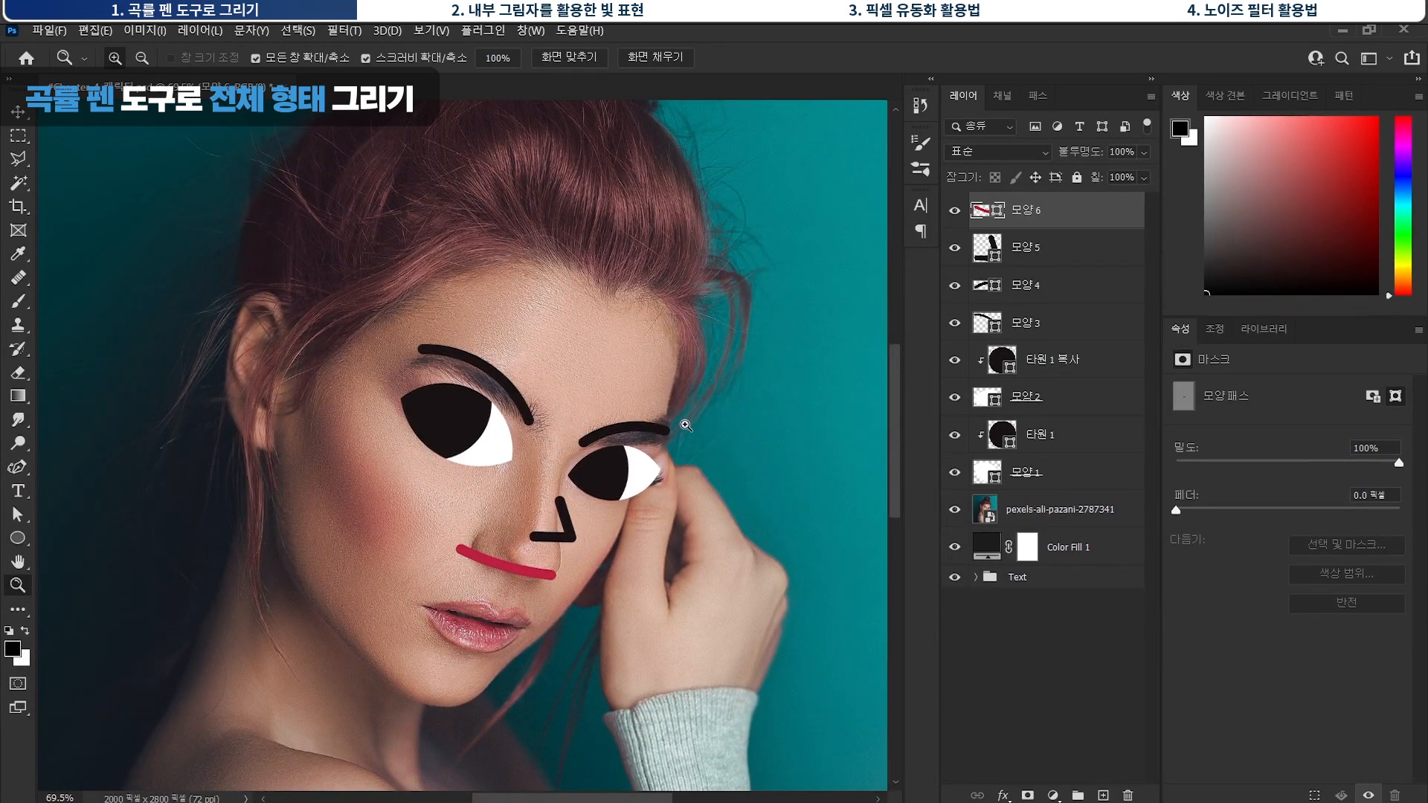
key("ctrl+2")
mouse_move(680, 317)
left_mouse_down()
mouse_move(630, 549)
mouse_move(514, 651)
mouse_move(410, 649)
mouse_move(305, 502)
left_mouse_up()
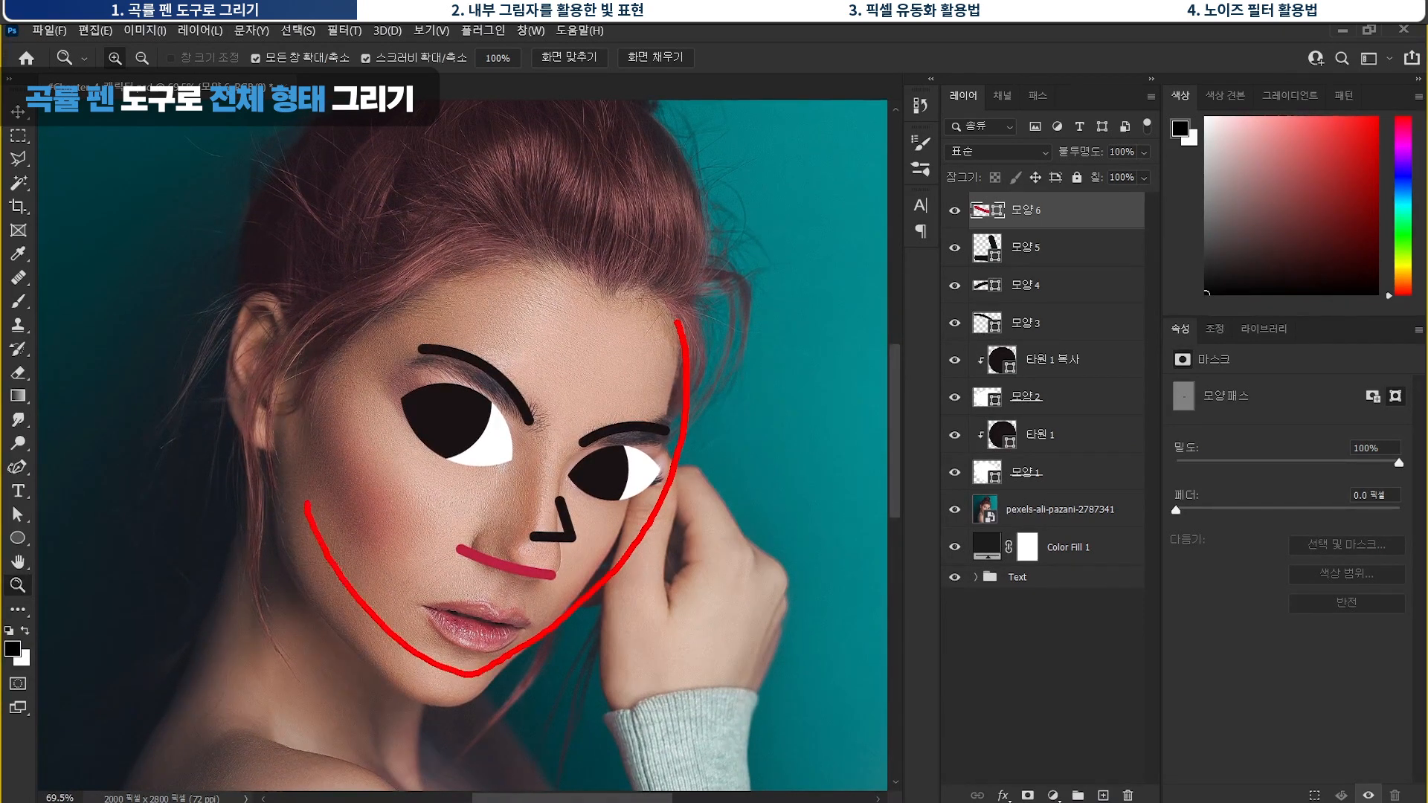
key("Escape")
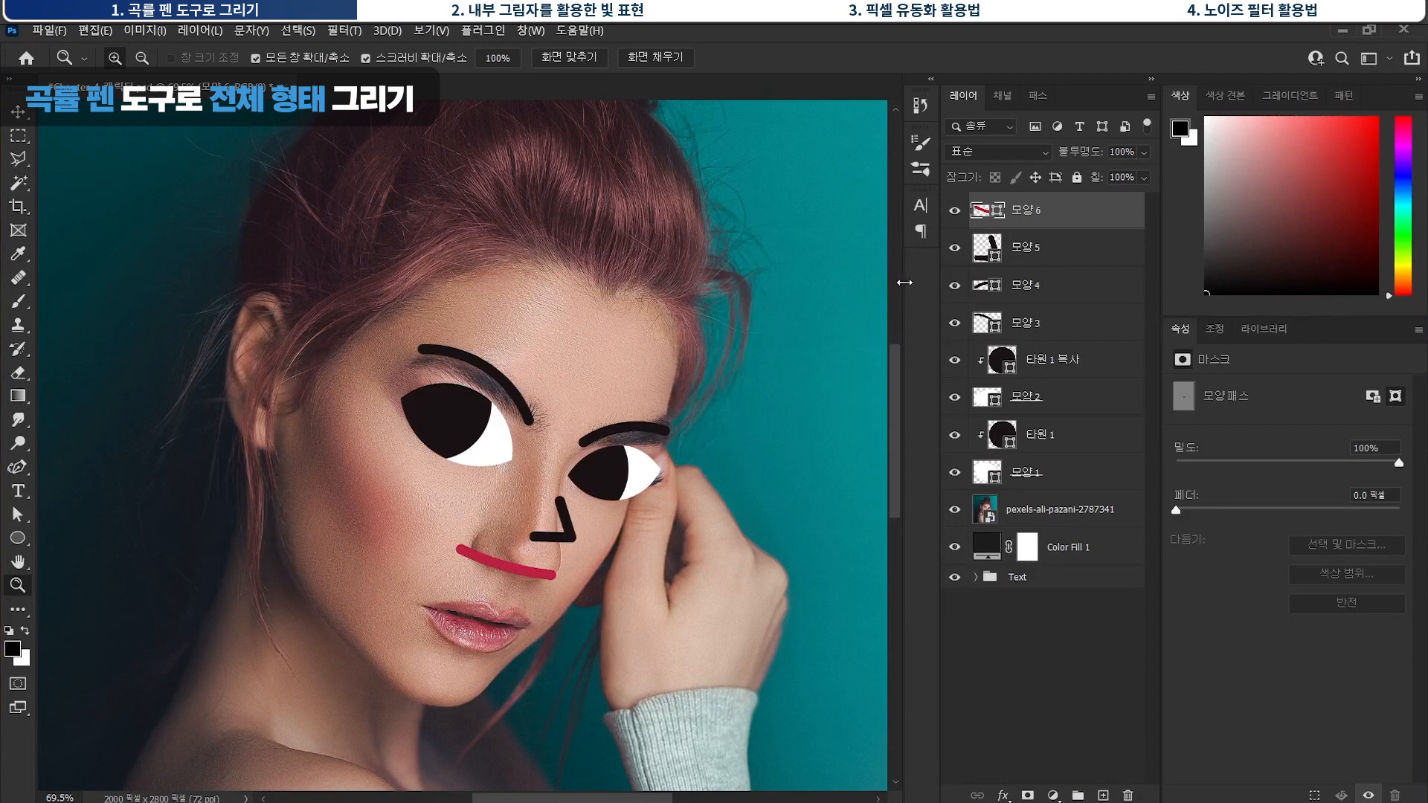
With no layer selected, start a face outline at the earlobe and curve it around the jaw, cheek and forehead.
left_click(1080, 652)
left_click(18, 469)
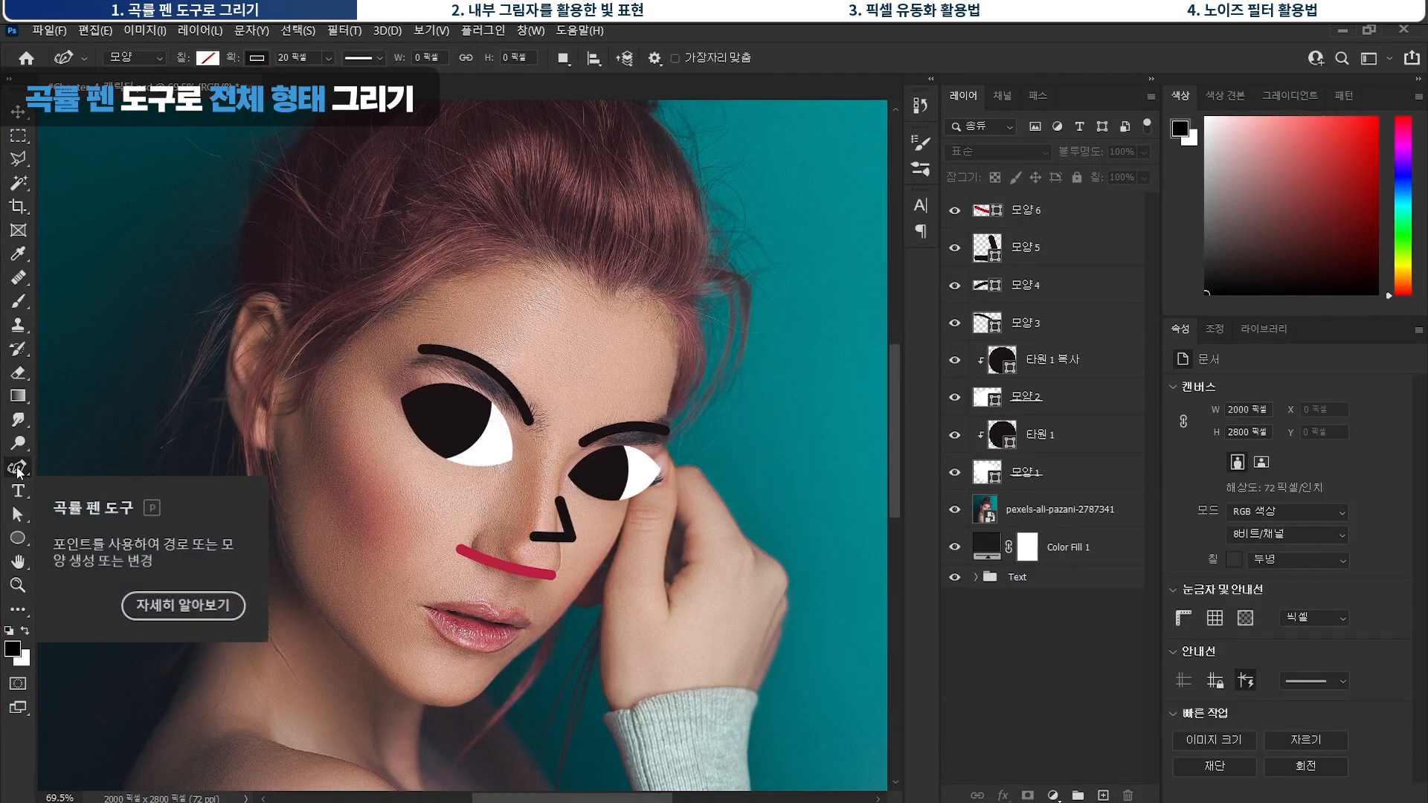
left_click(270, 454)
left_click(349, 611)
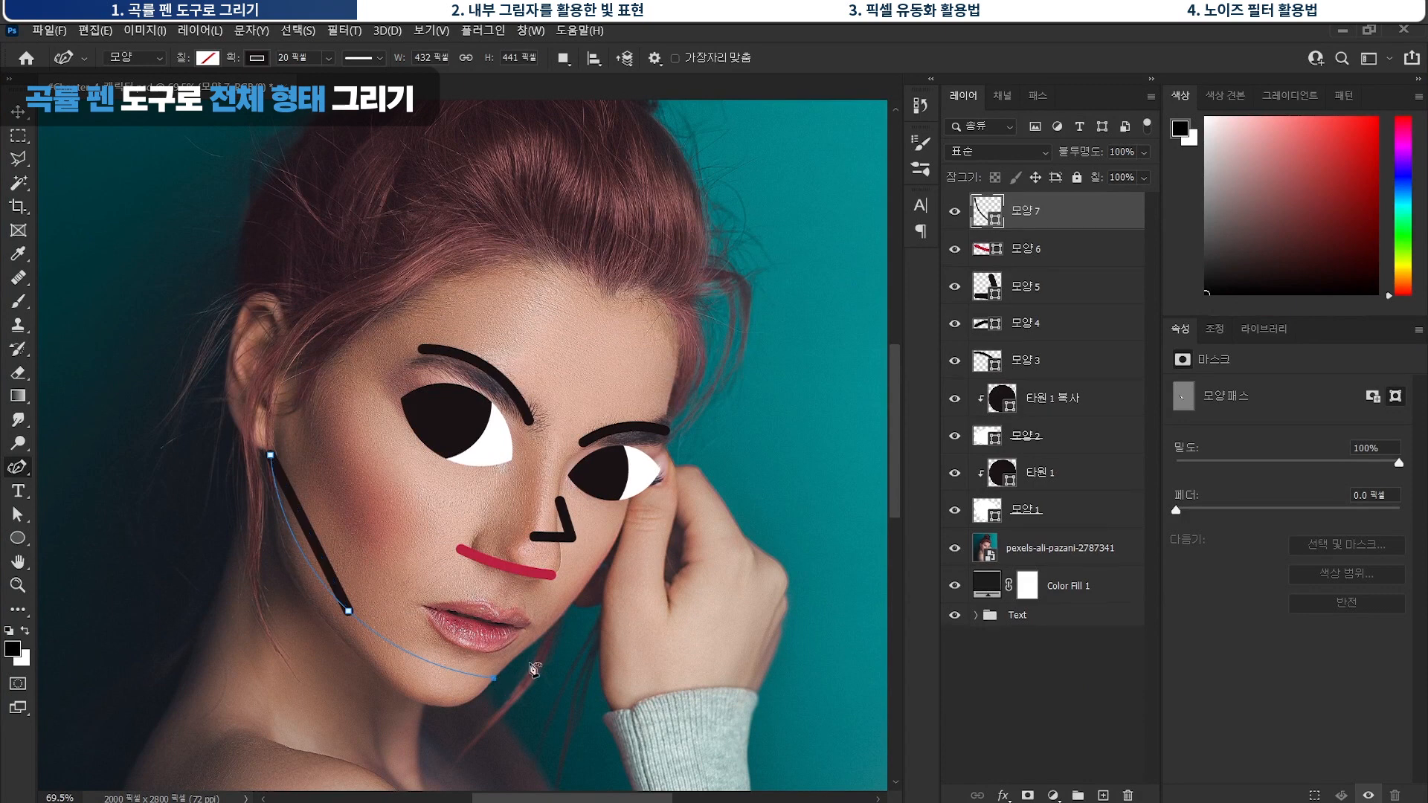
left_click(494, 678)
left_click(631, 571)
left_click(692, 422)
left_click(672, 292)
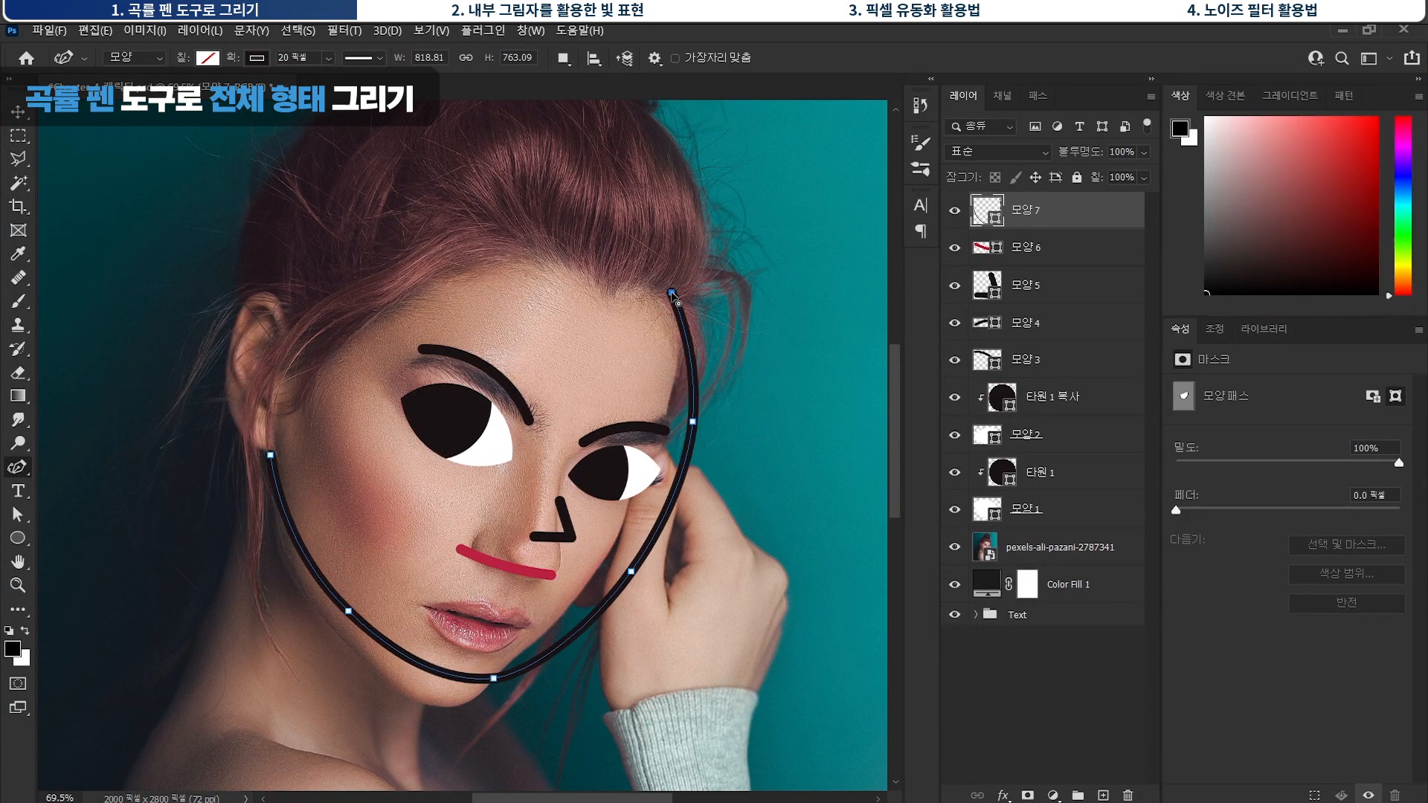
left_click(416, 225)
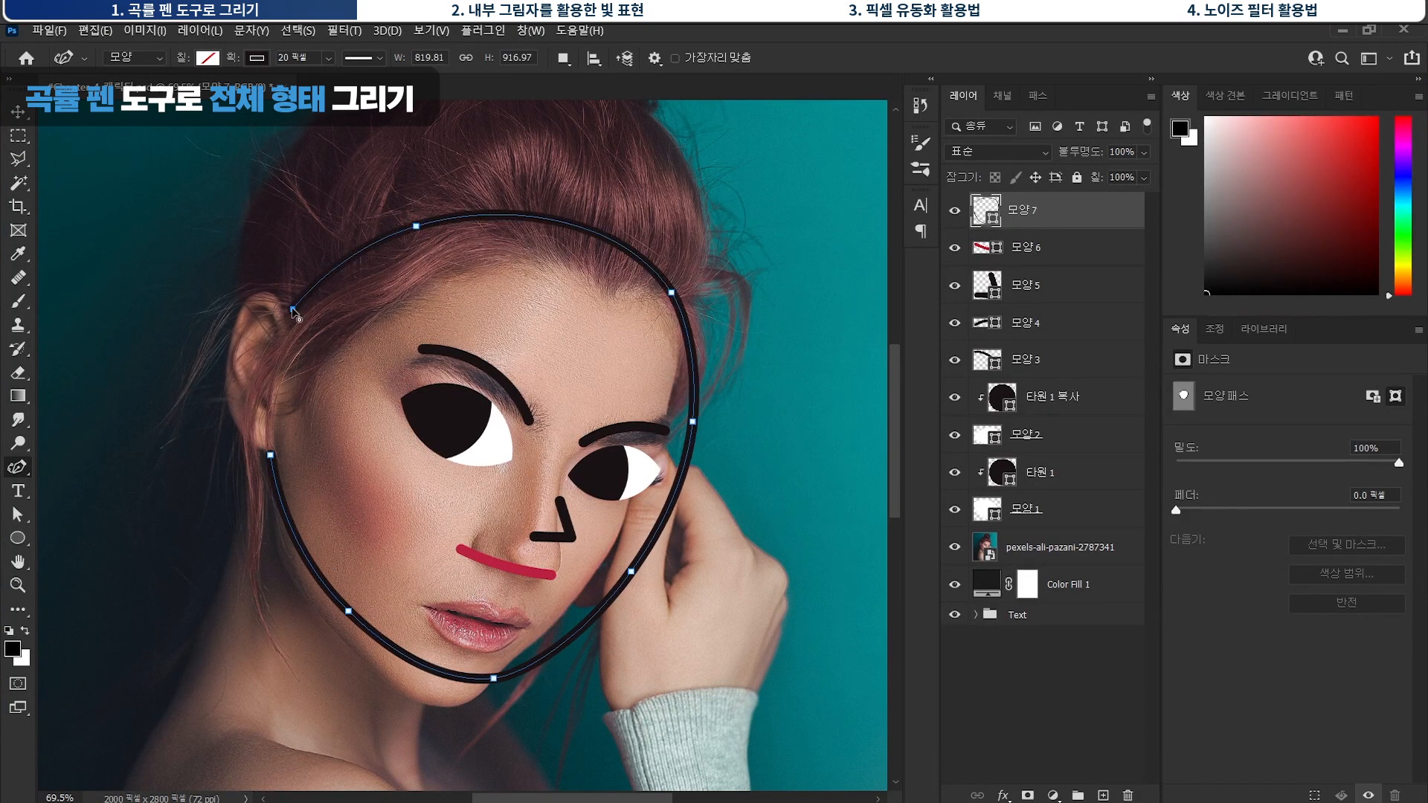
Extend the outline around the ear, close it at the starting point and make that joint a sharp corner.
left_click(249, 267)
left_click(185, 344)
left_click(216, 448)
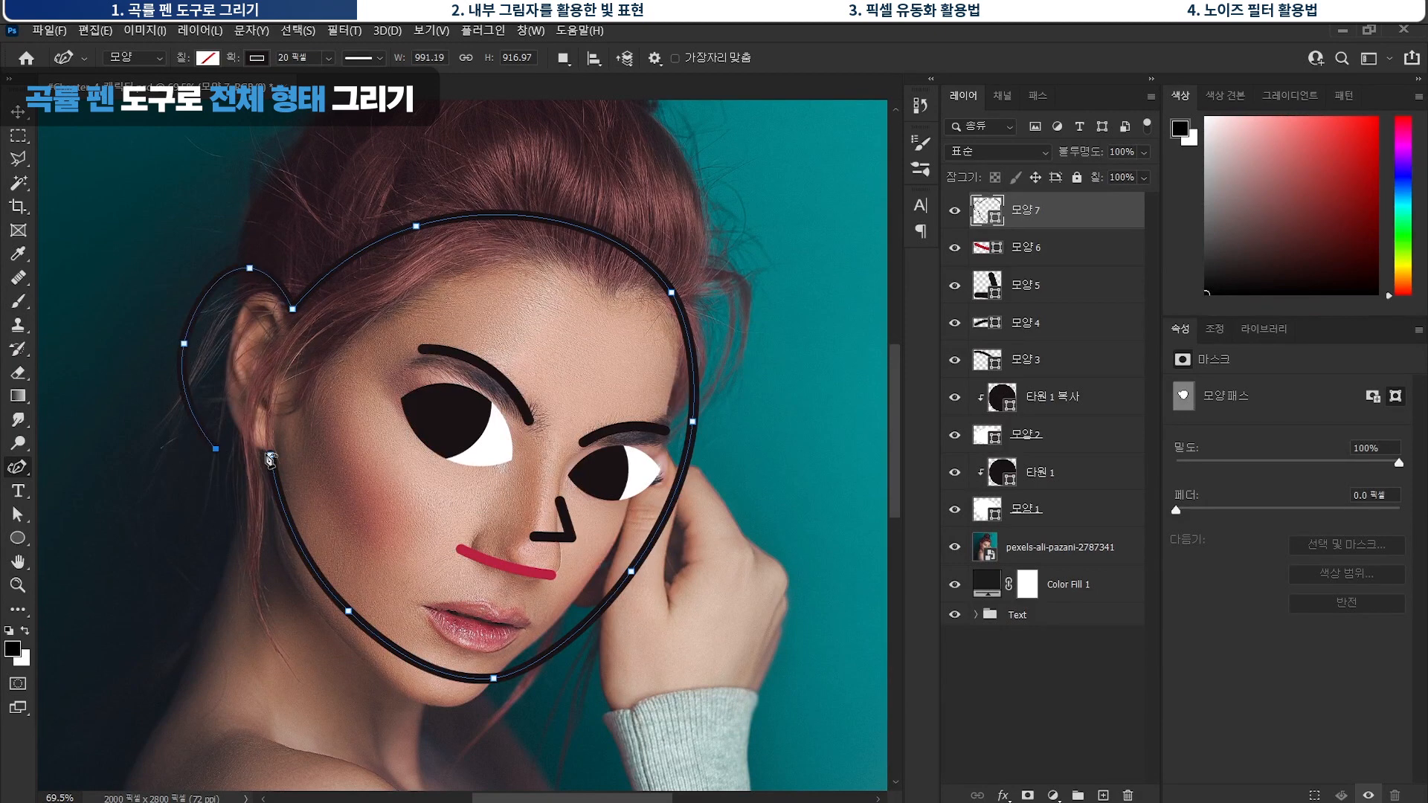
left_click(270, 456)
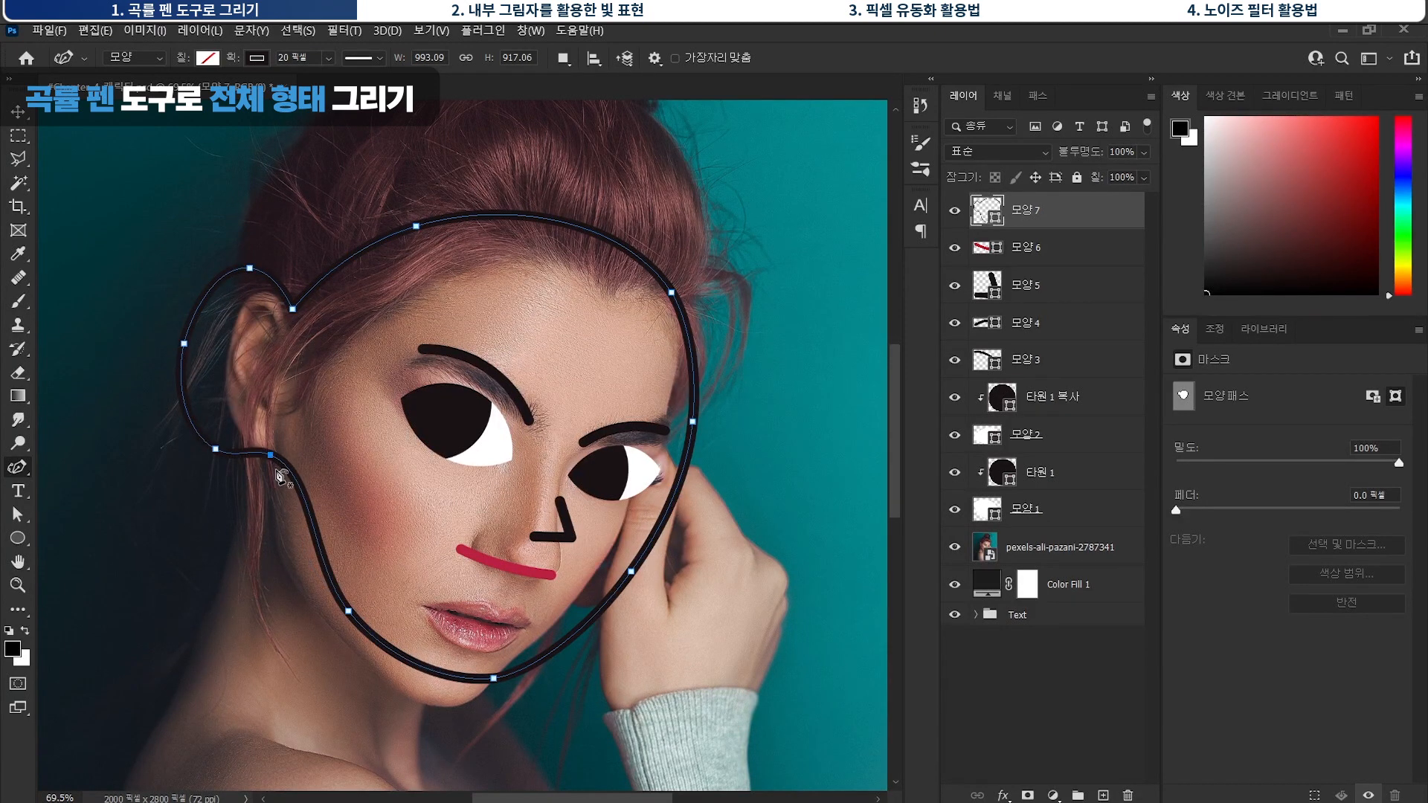
double_click(270, 456)
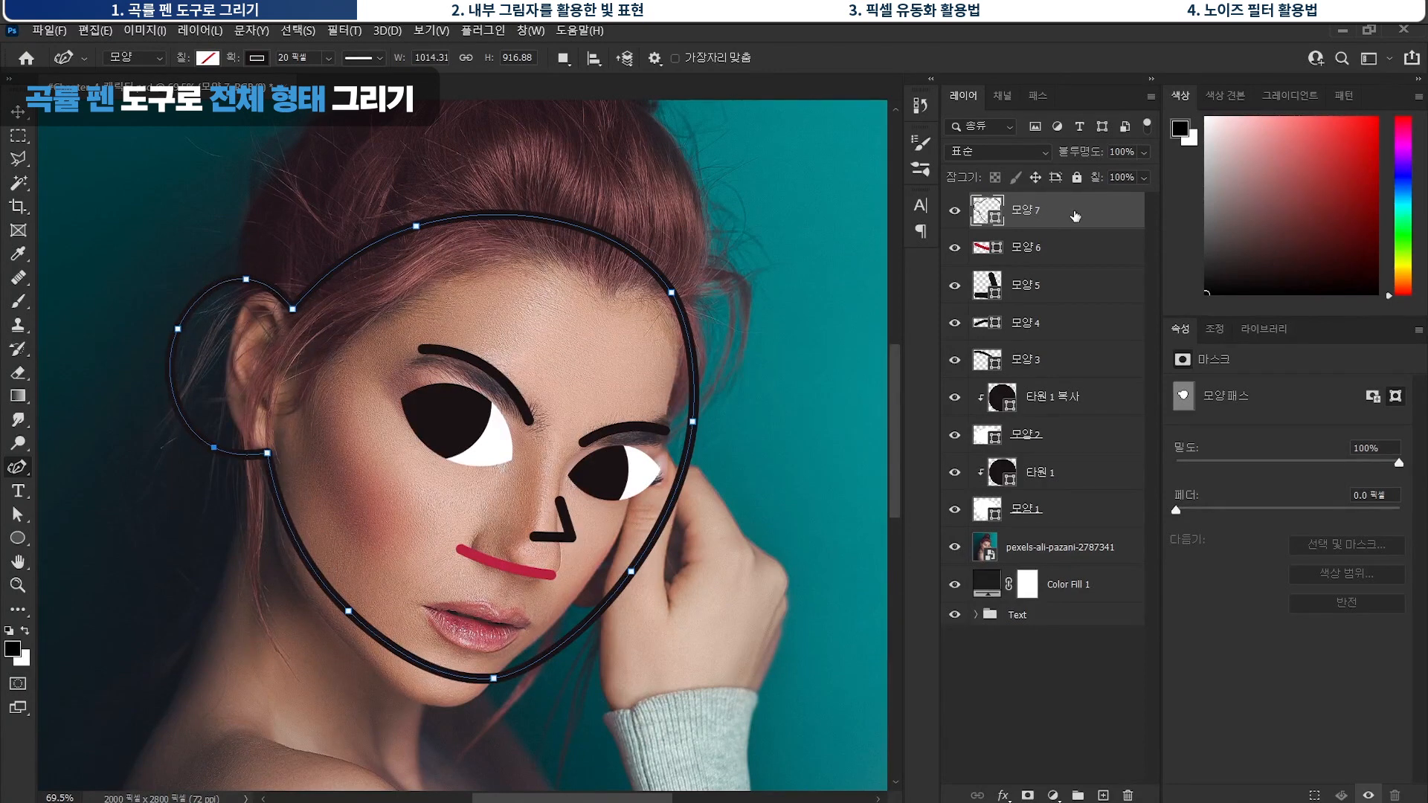
Move the face shape's layer directly above the portrait photo layer and turn off its stroke.
left_click_drag(1074, 216, 1077, 513)
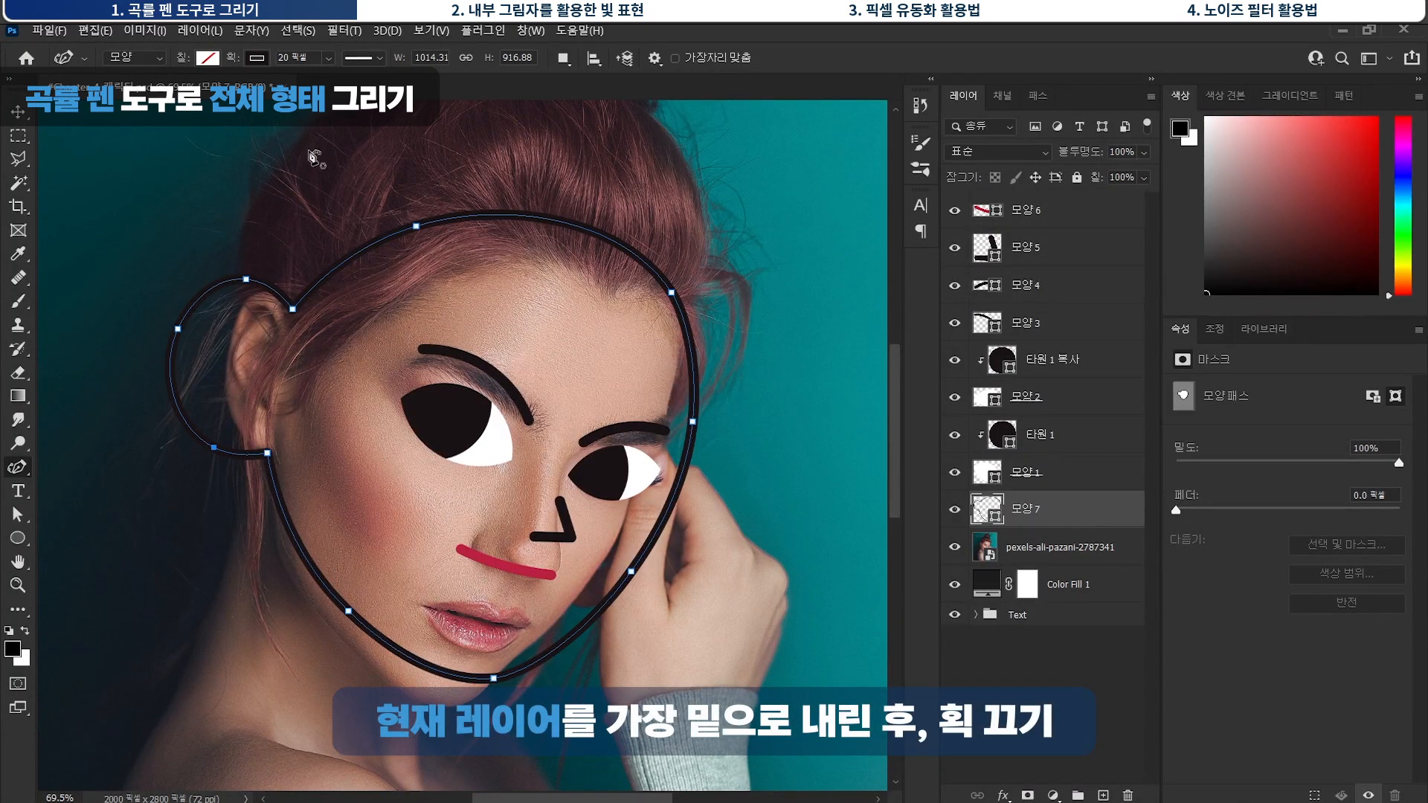
left_click(257, 61)
left_click(176, 84)
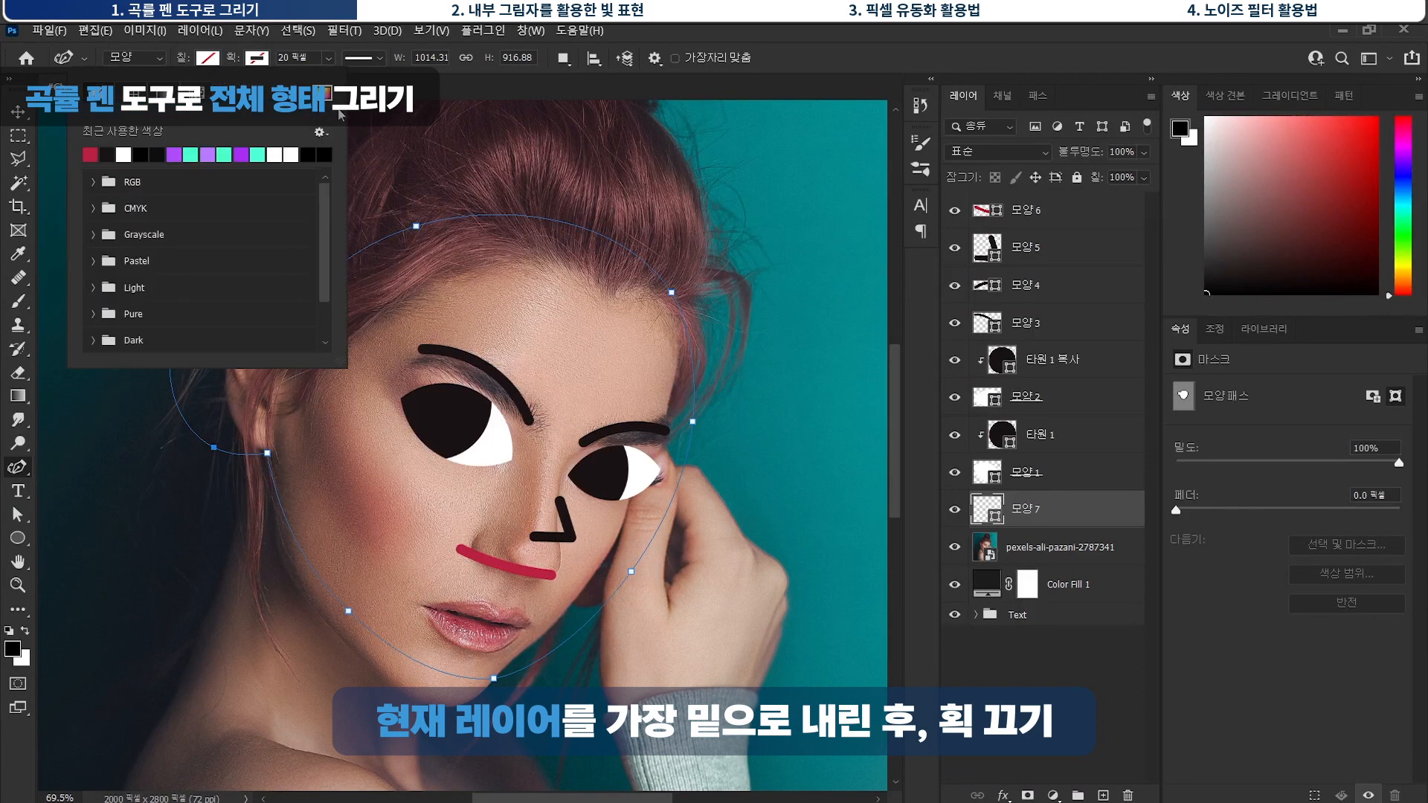
Fill the face shape with the skin colour #eebaa4.
left_click(328, 93)
left_click(668, 342)
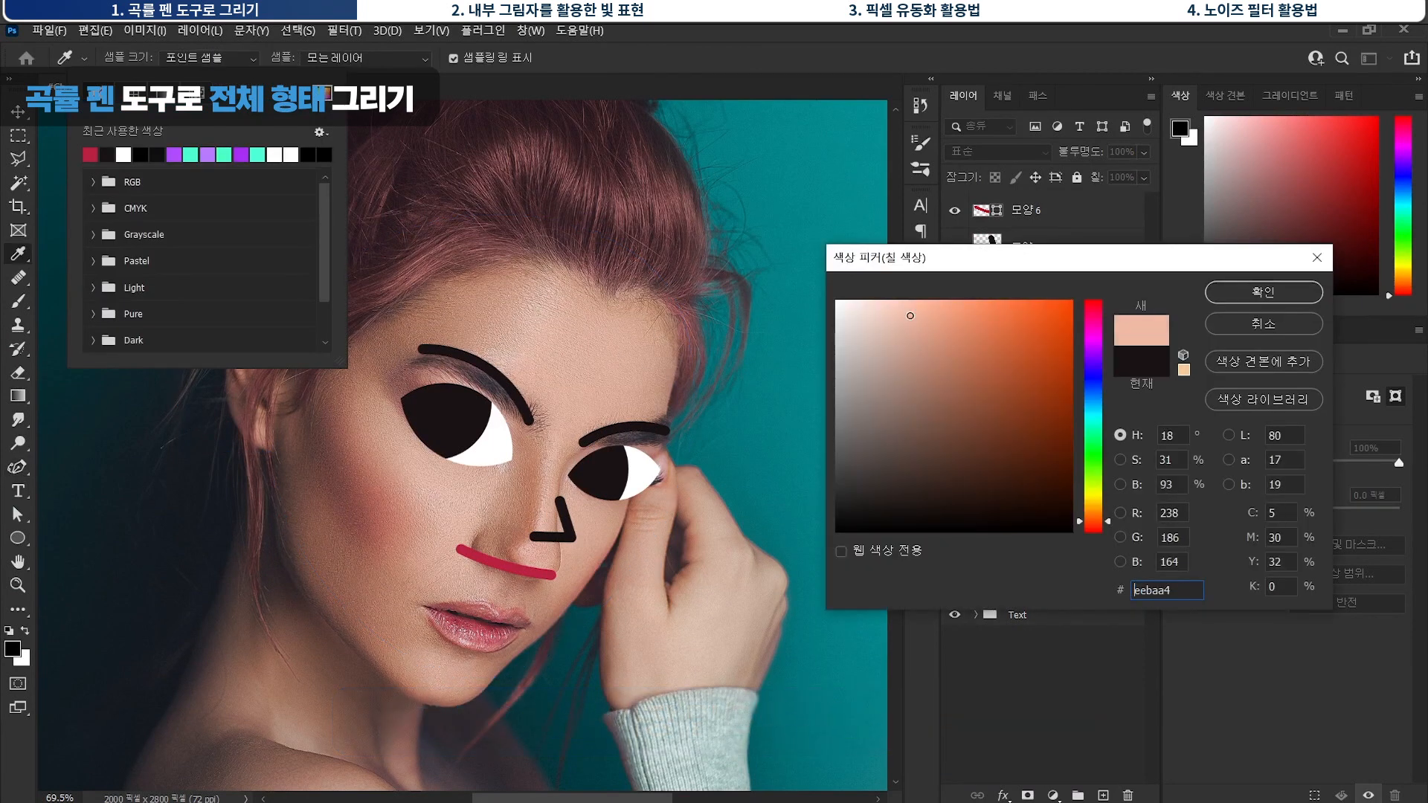
left_click(1264, 292)
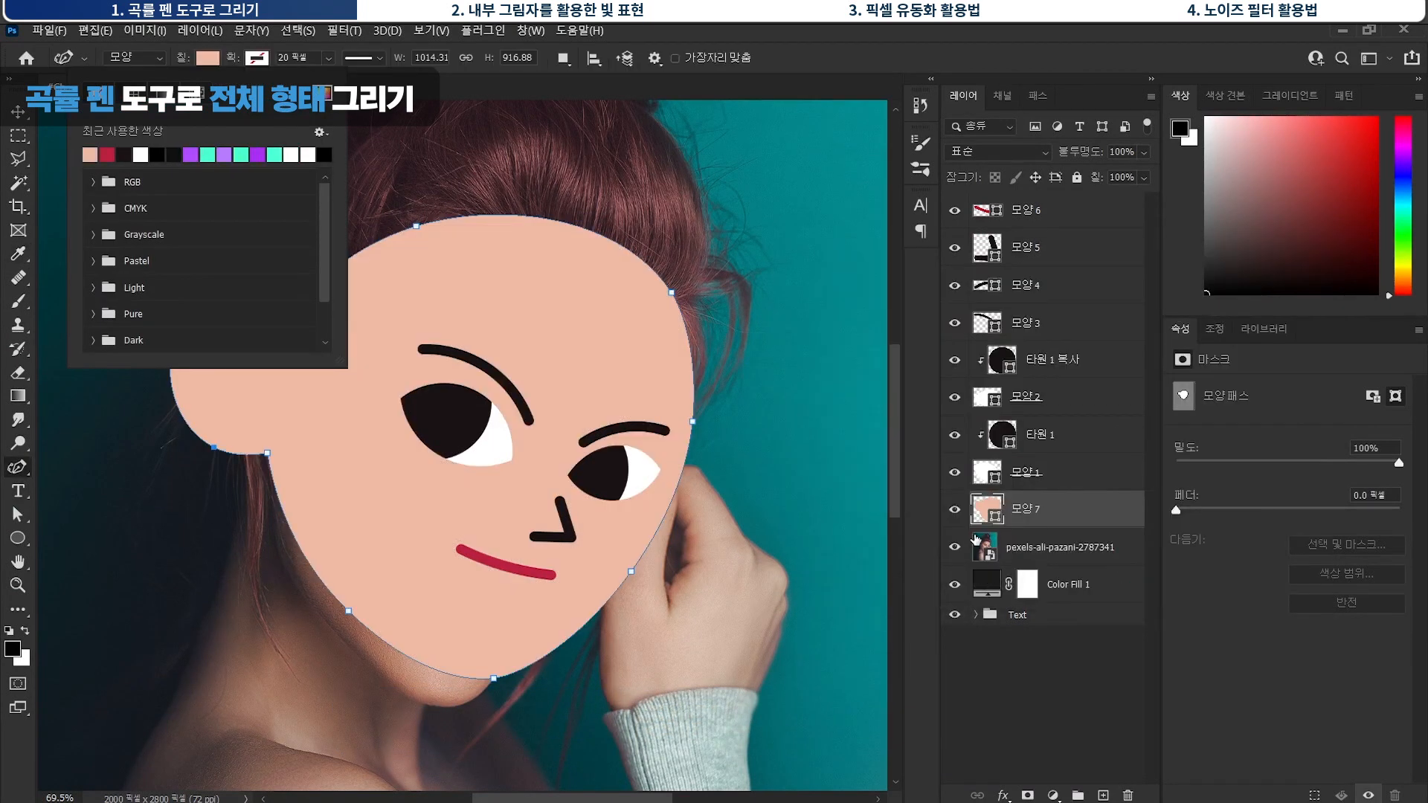
Change the face shape's fill to a more saturated peach skin tone.
double_click(986, 510)
left_click(932, 327)
left_click(931, 323)
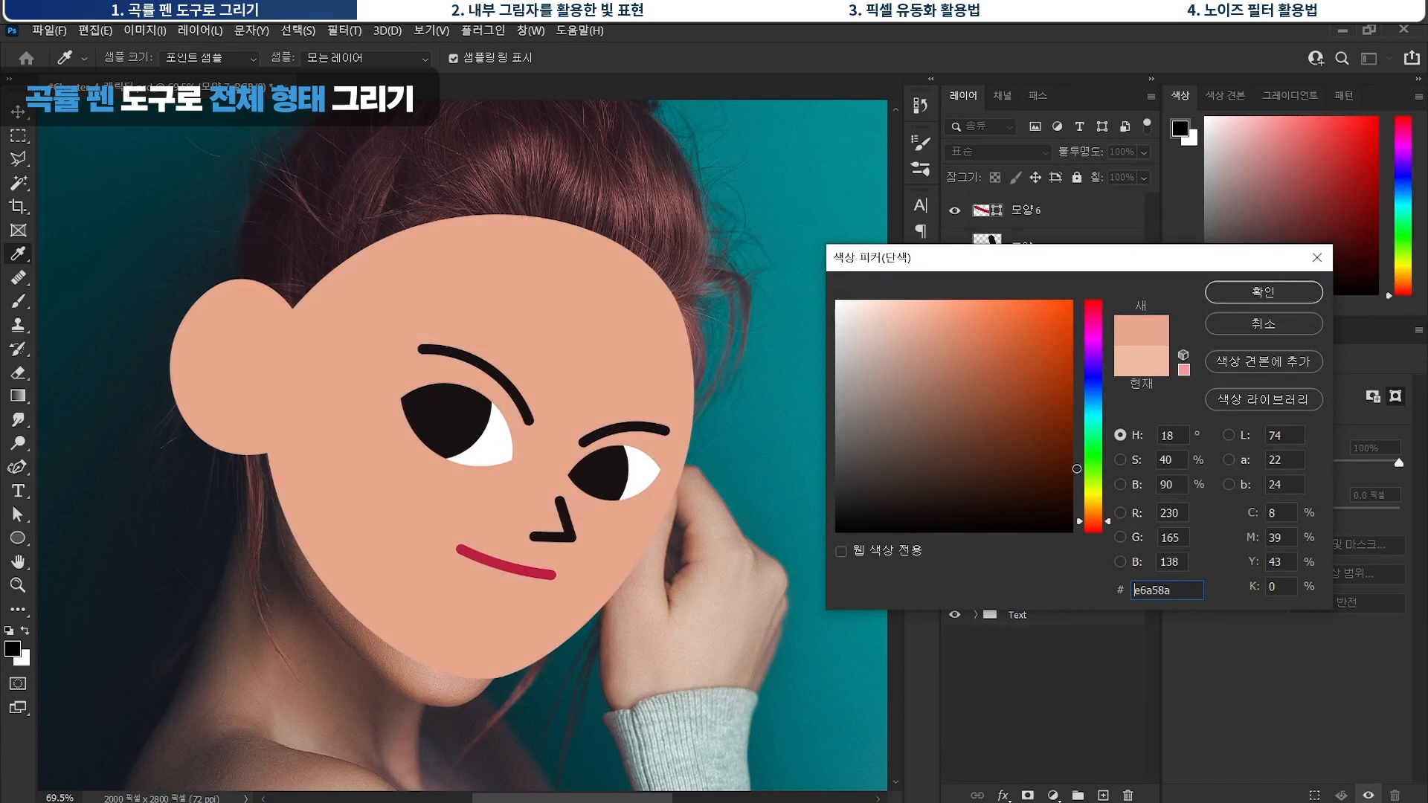
left_click(1264, 292)
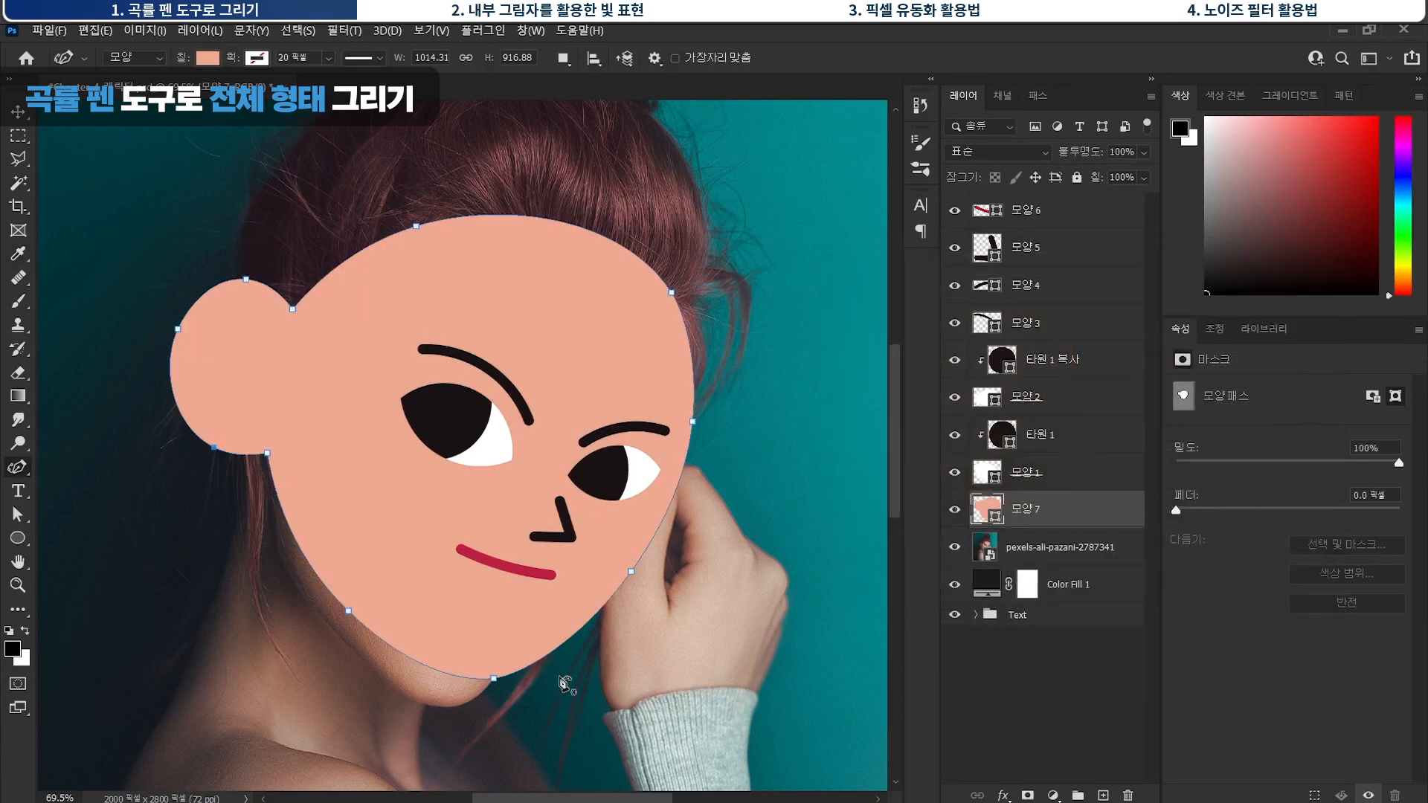
Refine the face outline by raising the chin point, pulling in the cheek and lowering the forehead points.
left_click_drag(493, 678, 493, 671)
left_click(628, 572)
left_click_drag(626, 571, 623, 572)
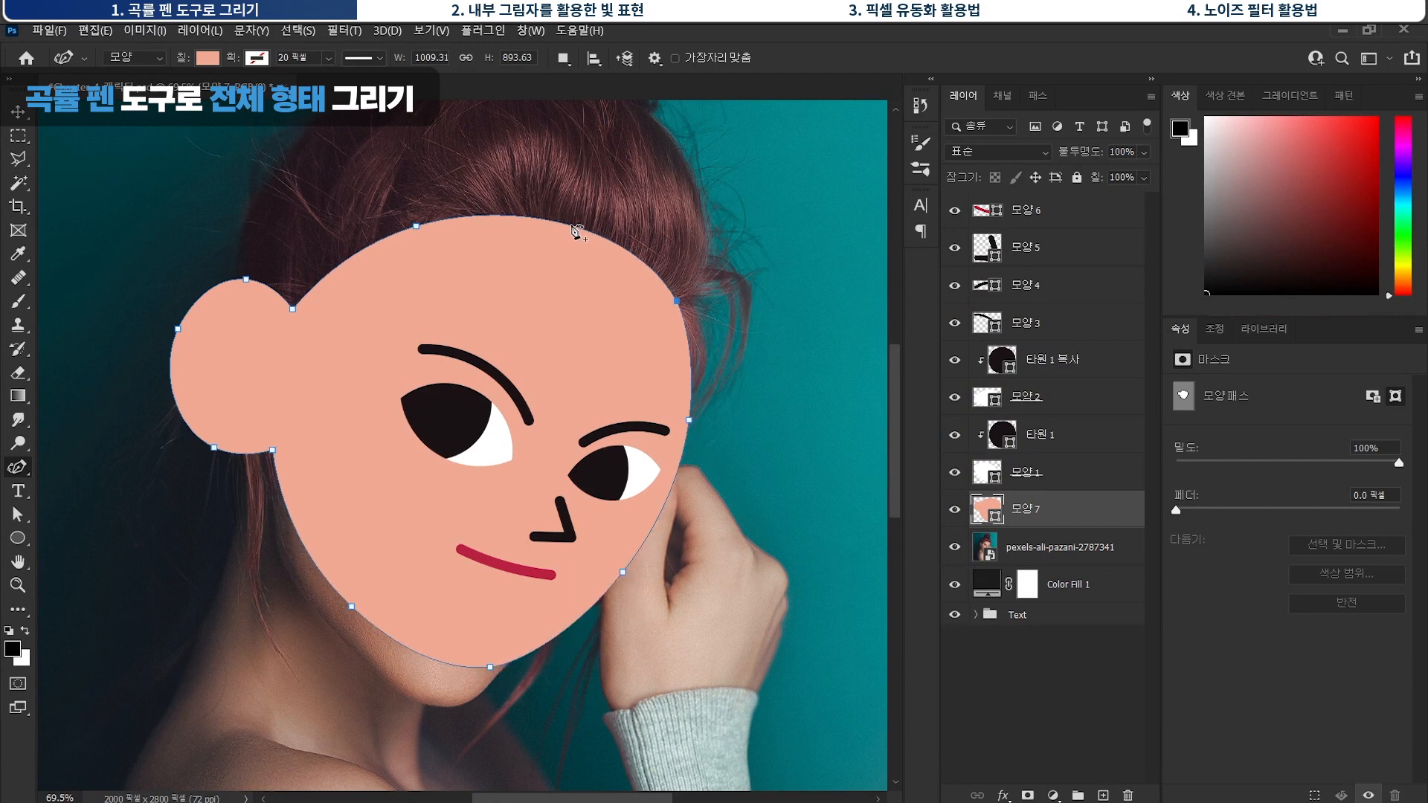
left_click_drag(575, 230, 562, 253)
left_click_drag(676, 301, 683, 334)
left_click_drag(416, 226, 408, 238)
With no layer selected, draw a short curved 20-pixel black line inside the upper part of the ear.
left_click(1071, 680)
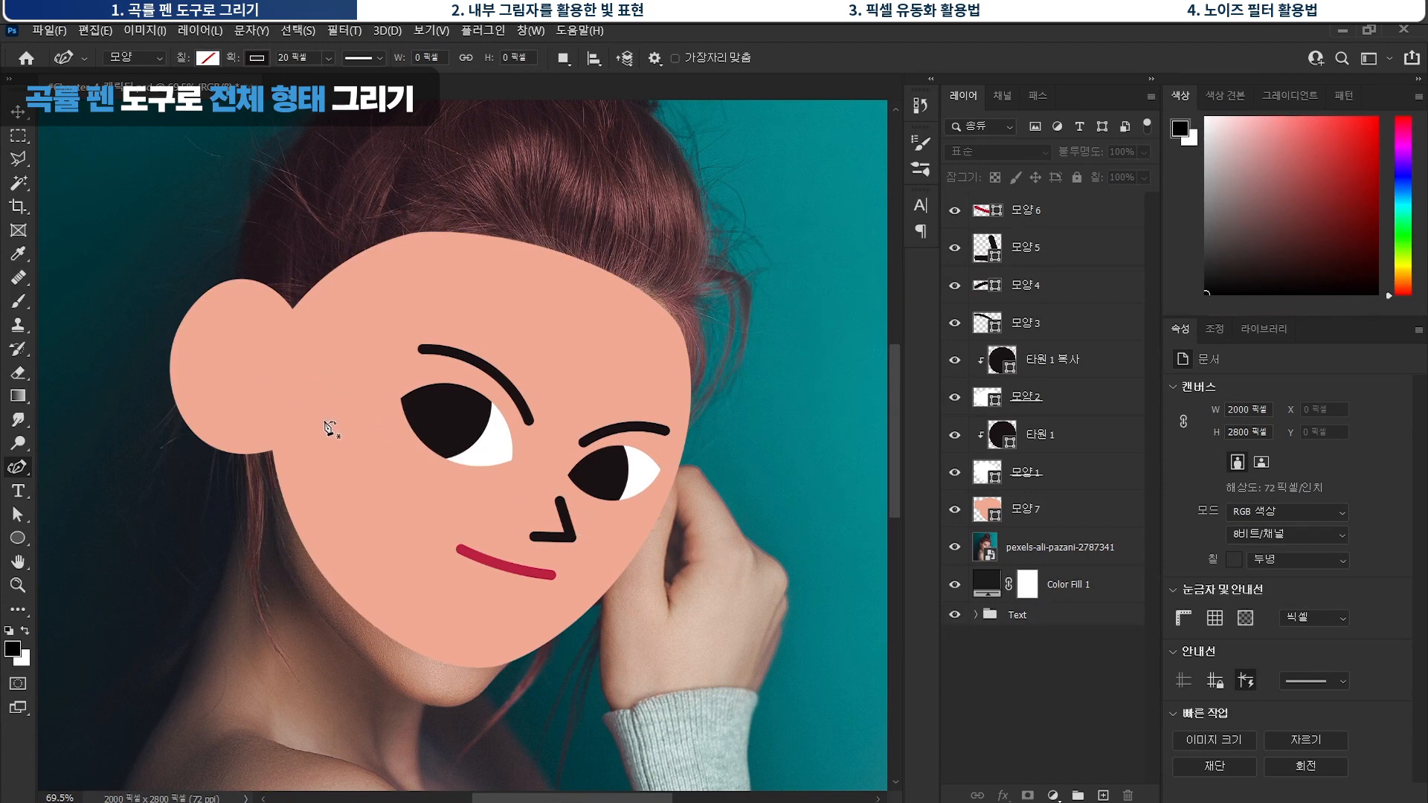
left_click(276, 370)
left_click(255, 339)
left_click(226, 334)
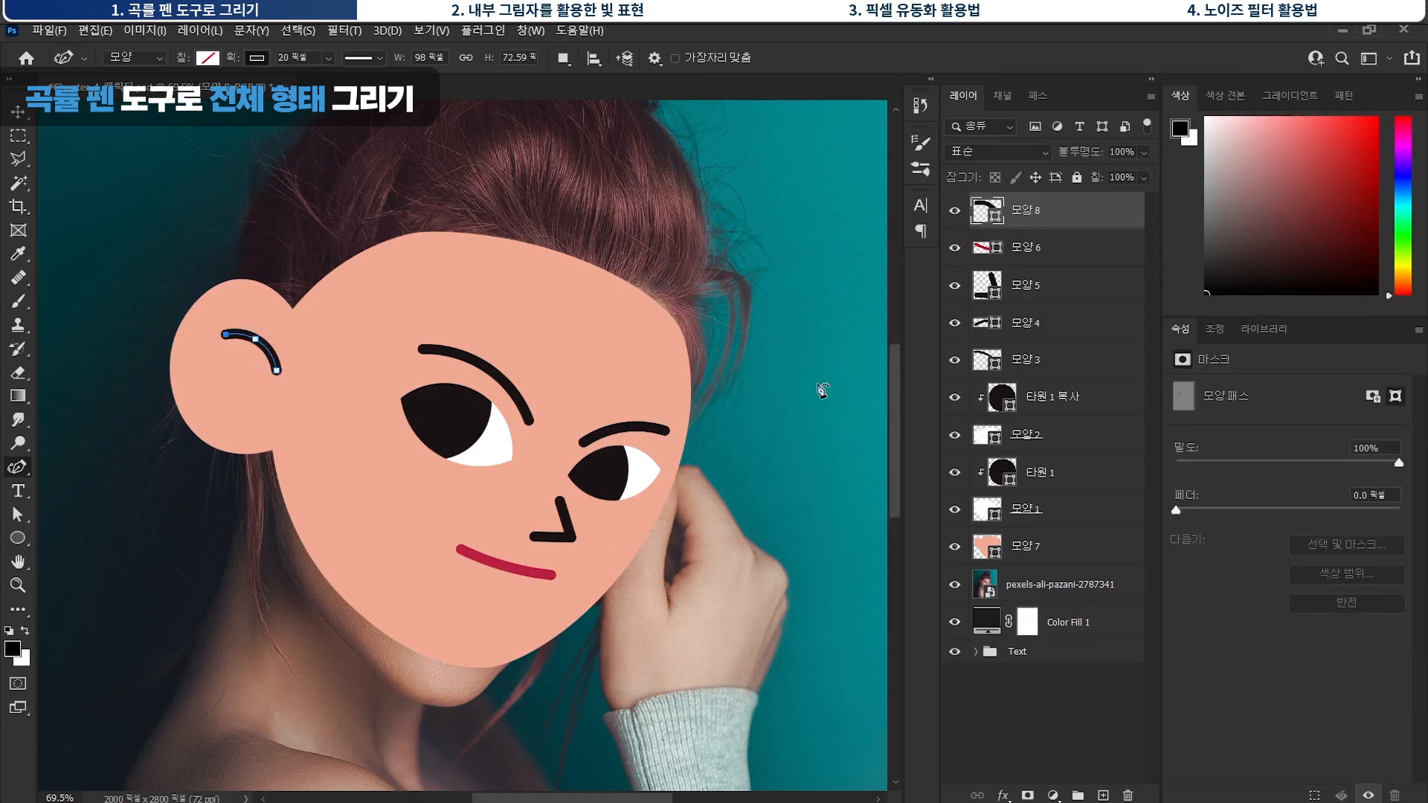
As a separate shape, draw a second short curve branching down from the ear line towards the ear's centre.
left_click(1077, 219, "ctrl")
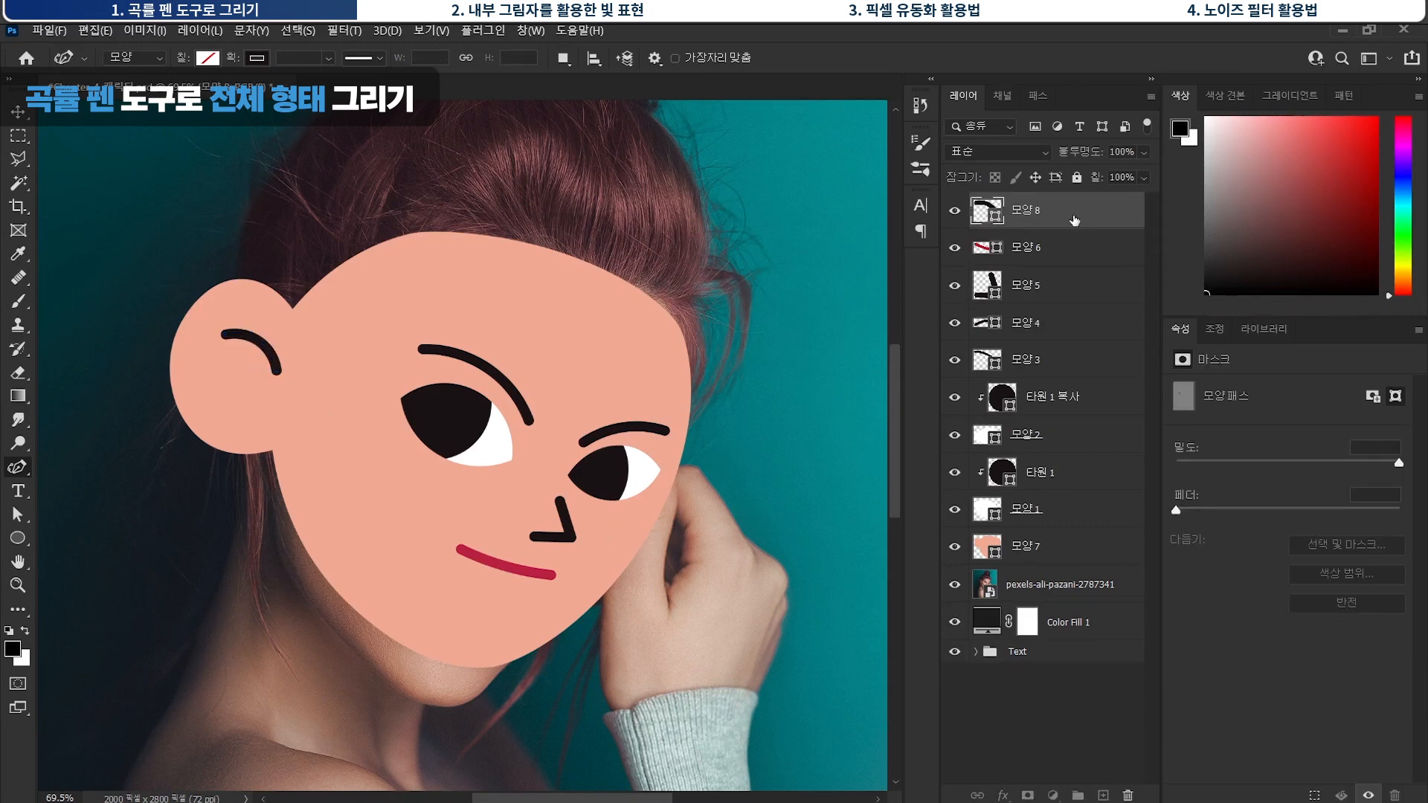
left_click(262, 344)
left_click(242, 360)
left_click(235, 376)
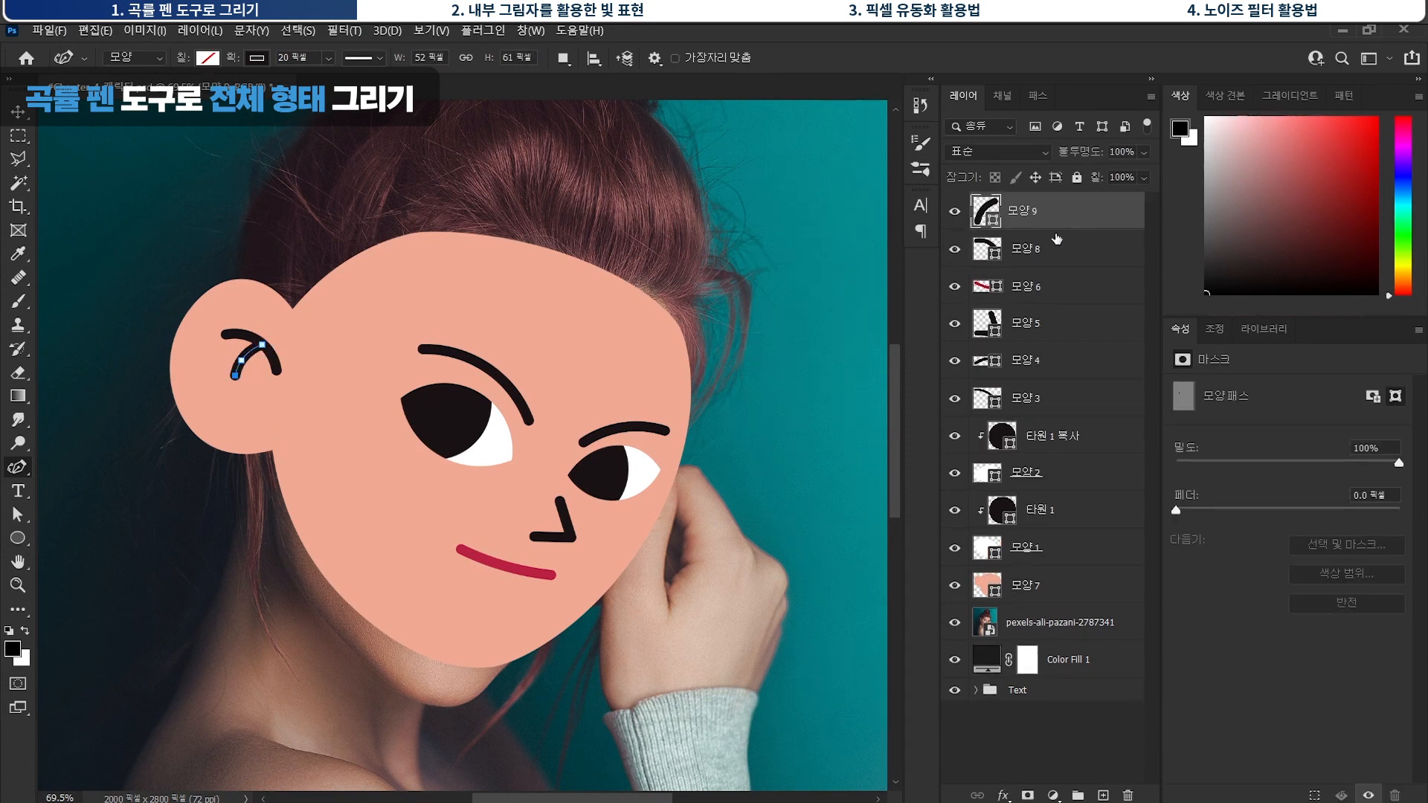
Shift both ear line shapes together slightly down and towards the outer edge of the ear.
left_click(1069, 250, "shift")
key("v")
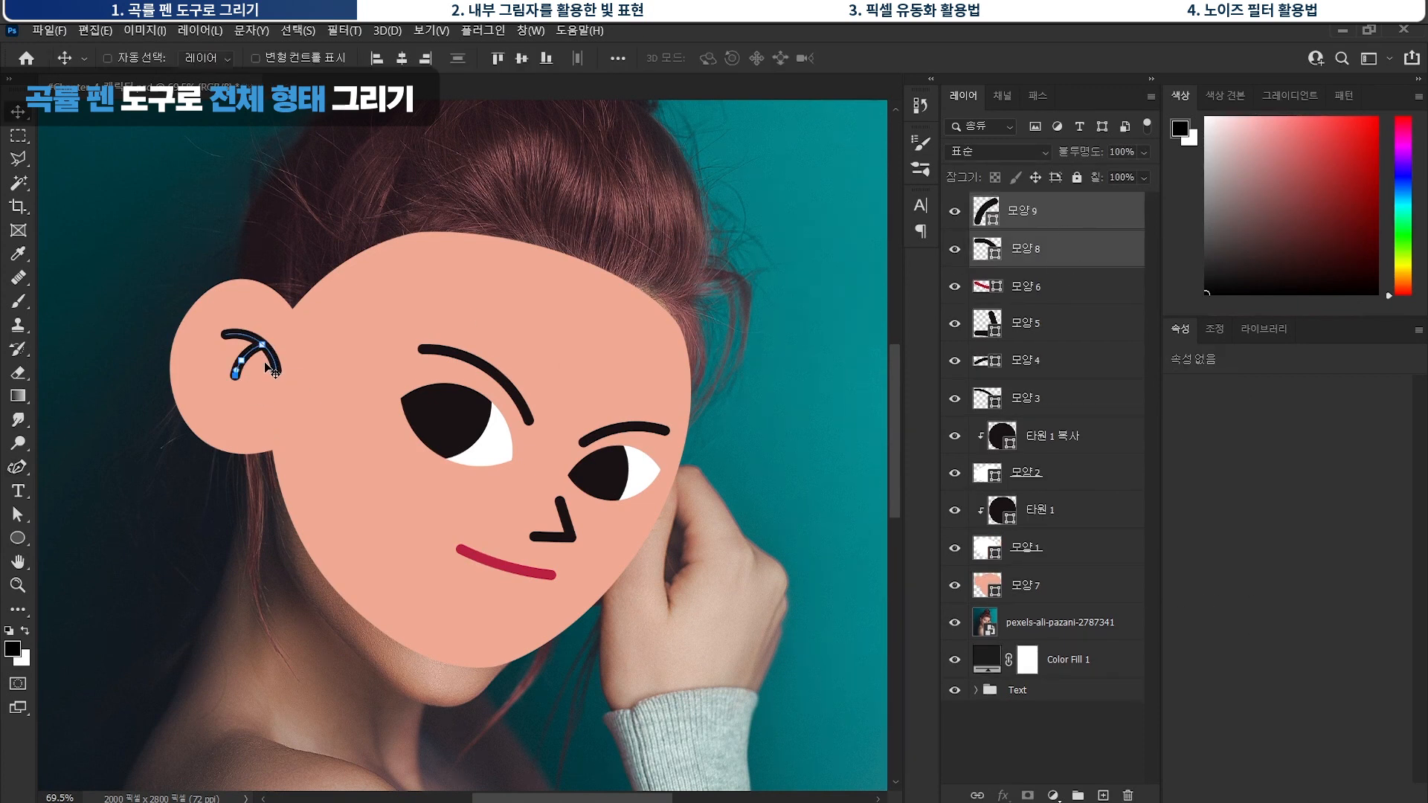
left_click_drag(266, 361, 262, 377)
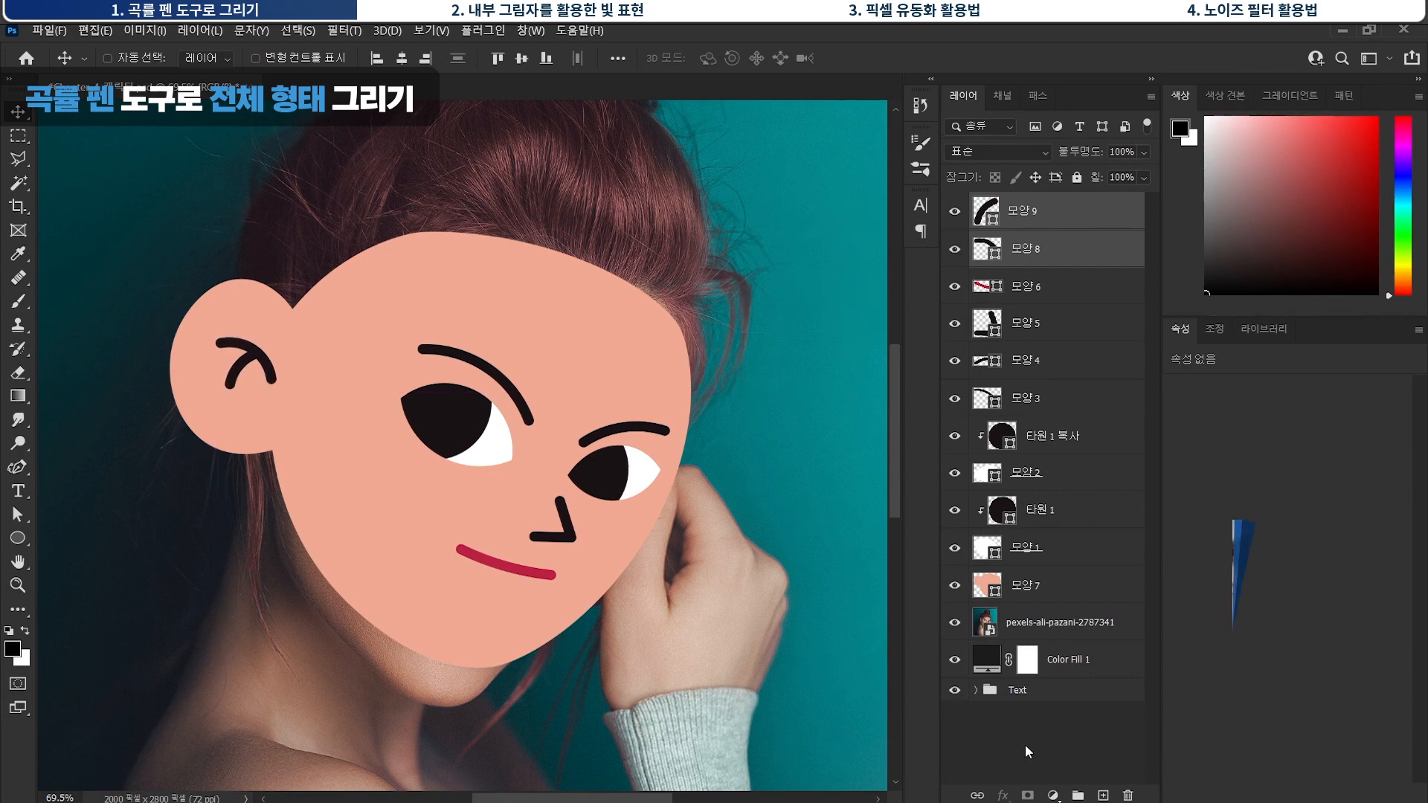
left_click(1026, 748)
Start a hair outline with the Curvature Pen at the temple beside the hand, curving over the crown and behind the ear to the nape.
left_click_drag(618, 357, 248, 347)
key("z")
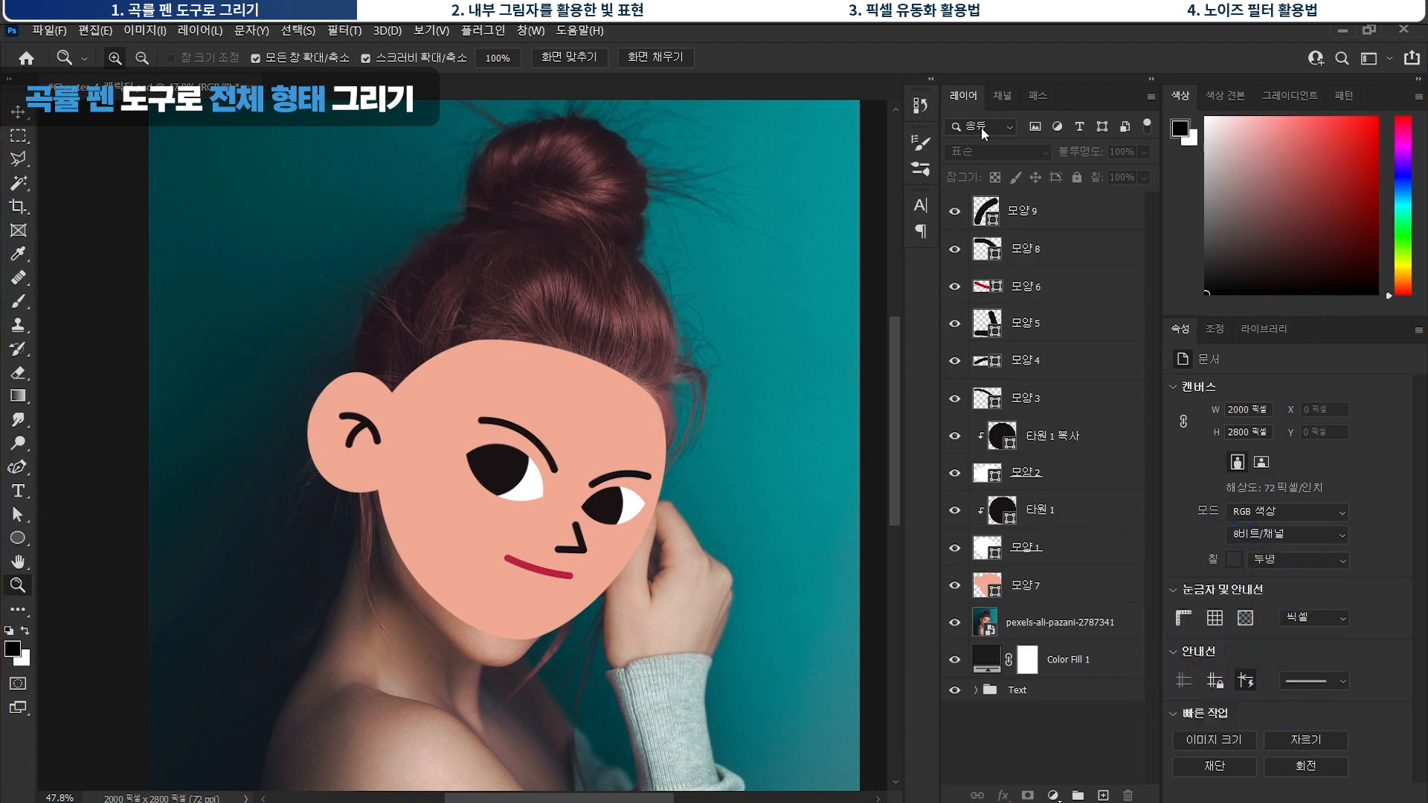
left_click(18, 469)
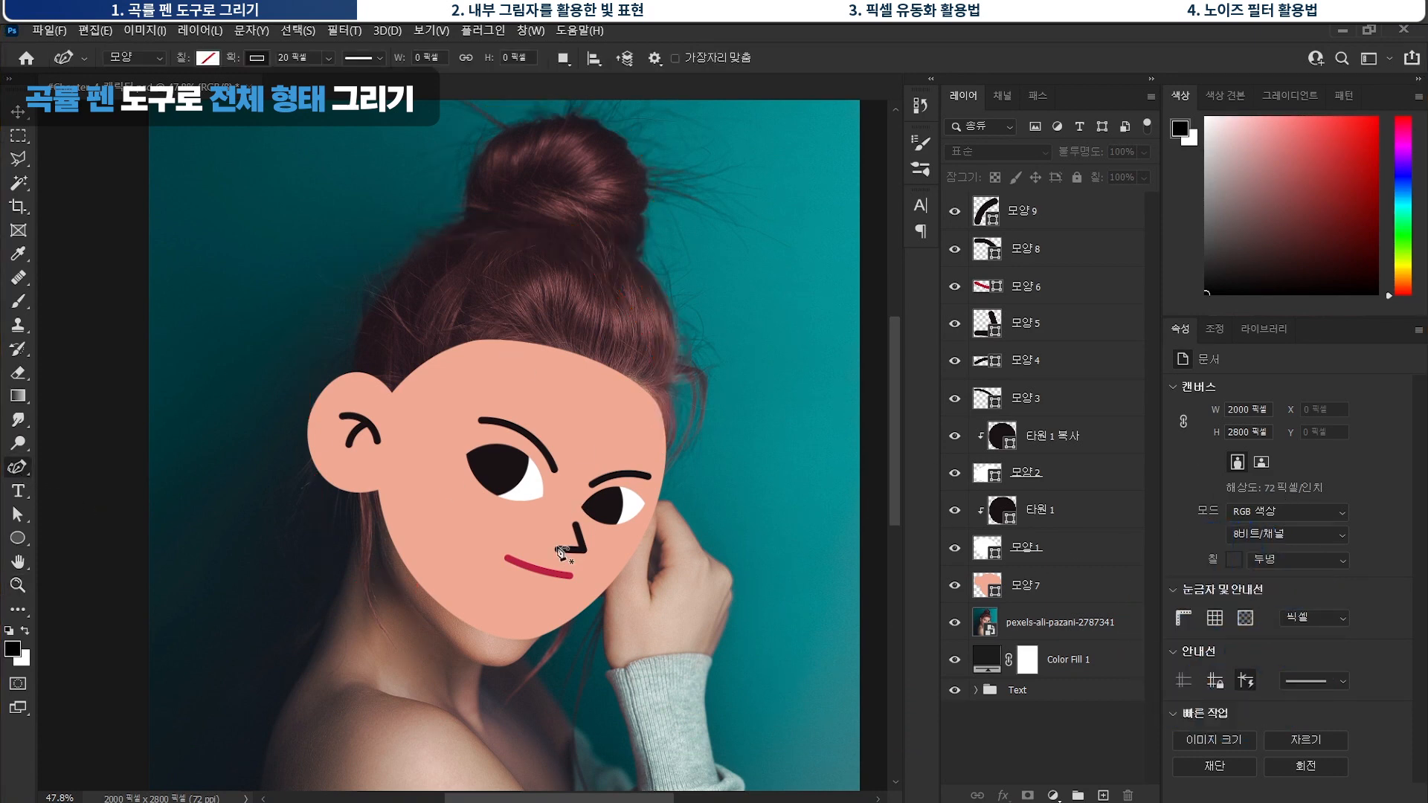
key("ctrl+z")
left_click(662, 448)
left_click(678, 365)
left_click(606, 247)
left_click(428, 243)
left_click(336, 323)
left_click(320, 531)
left_click(353, 600)
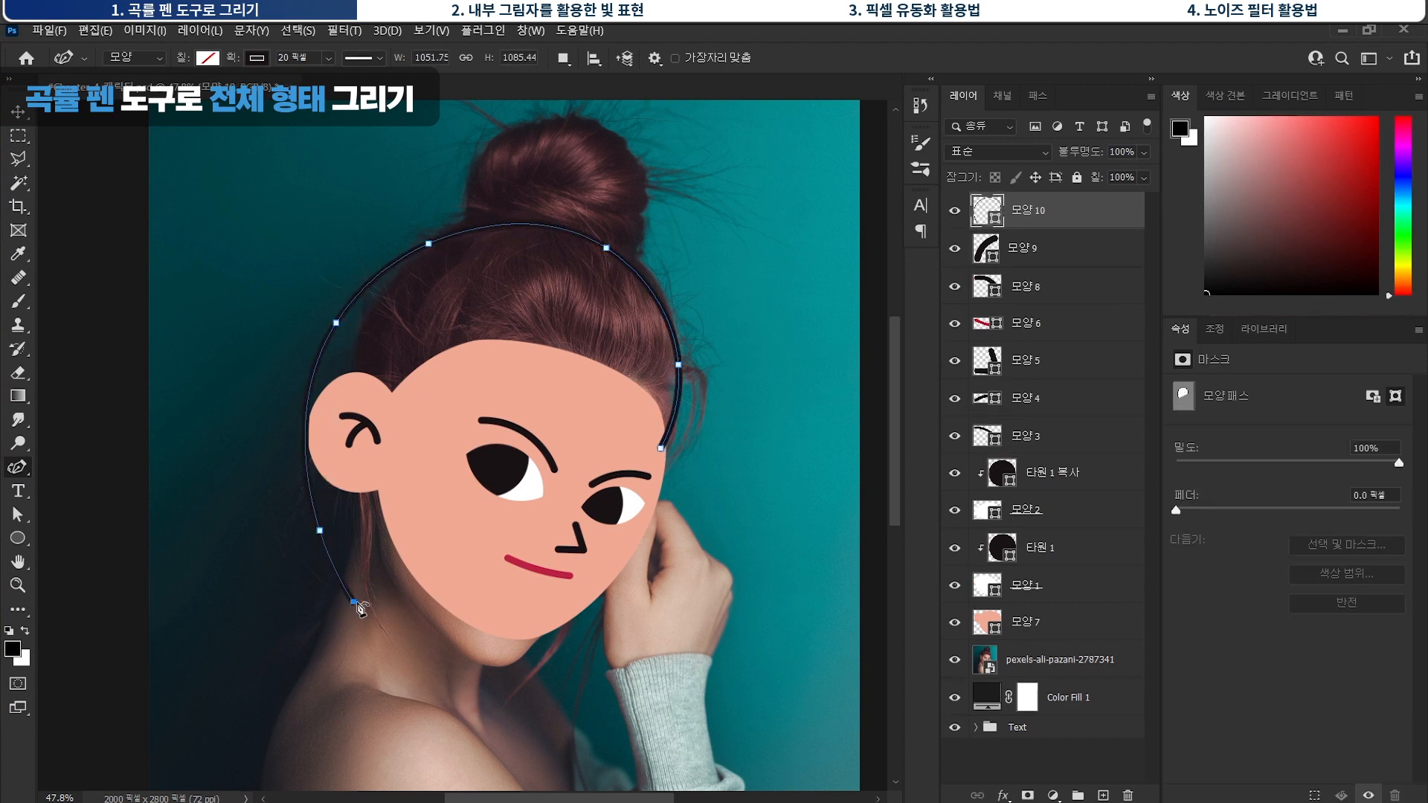
Turn a sharp corner at the nape and bring the hair outline across the cheek and forehead to close at its starting point.
left_click(436, 548)
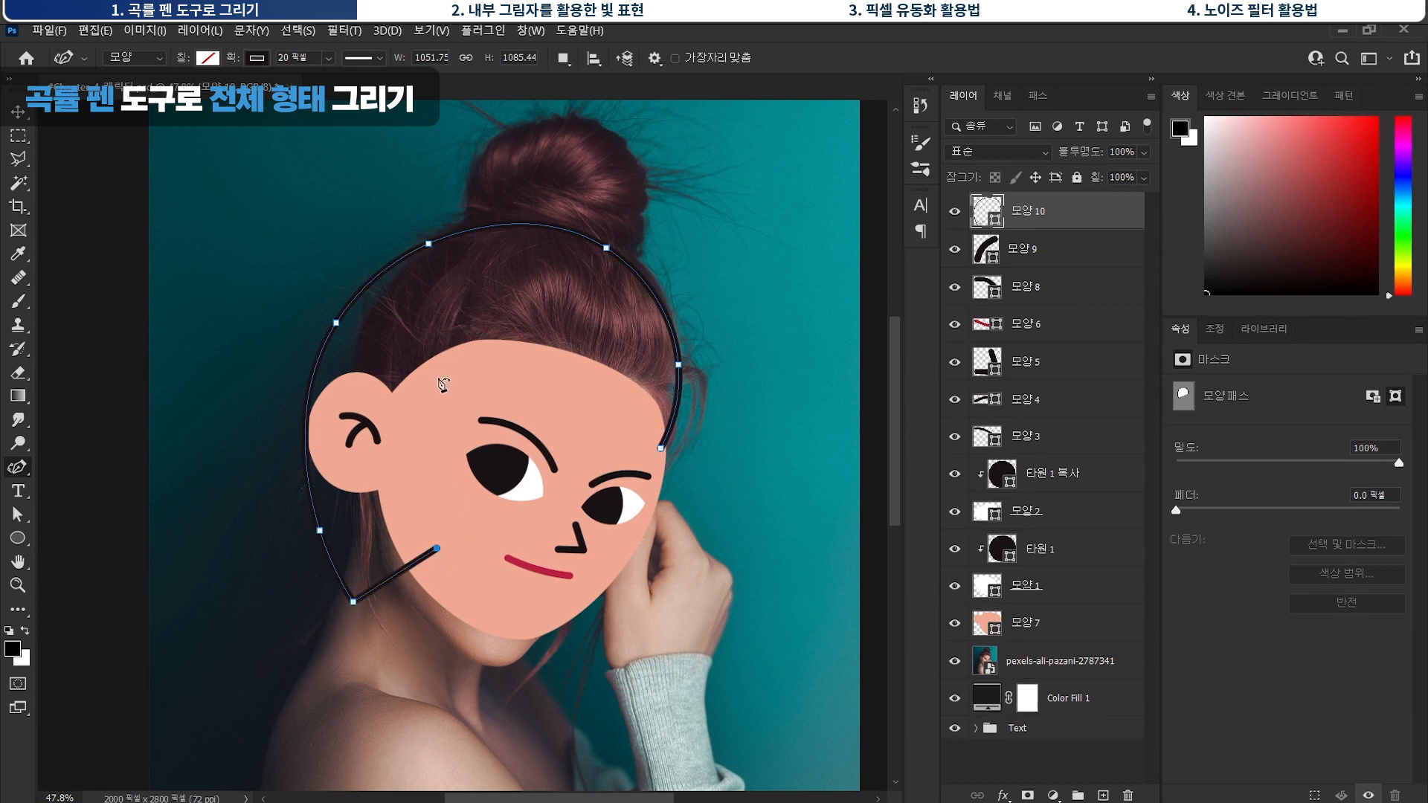
left_click(467, 386)
left_click(661, 448)
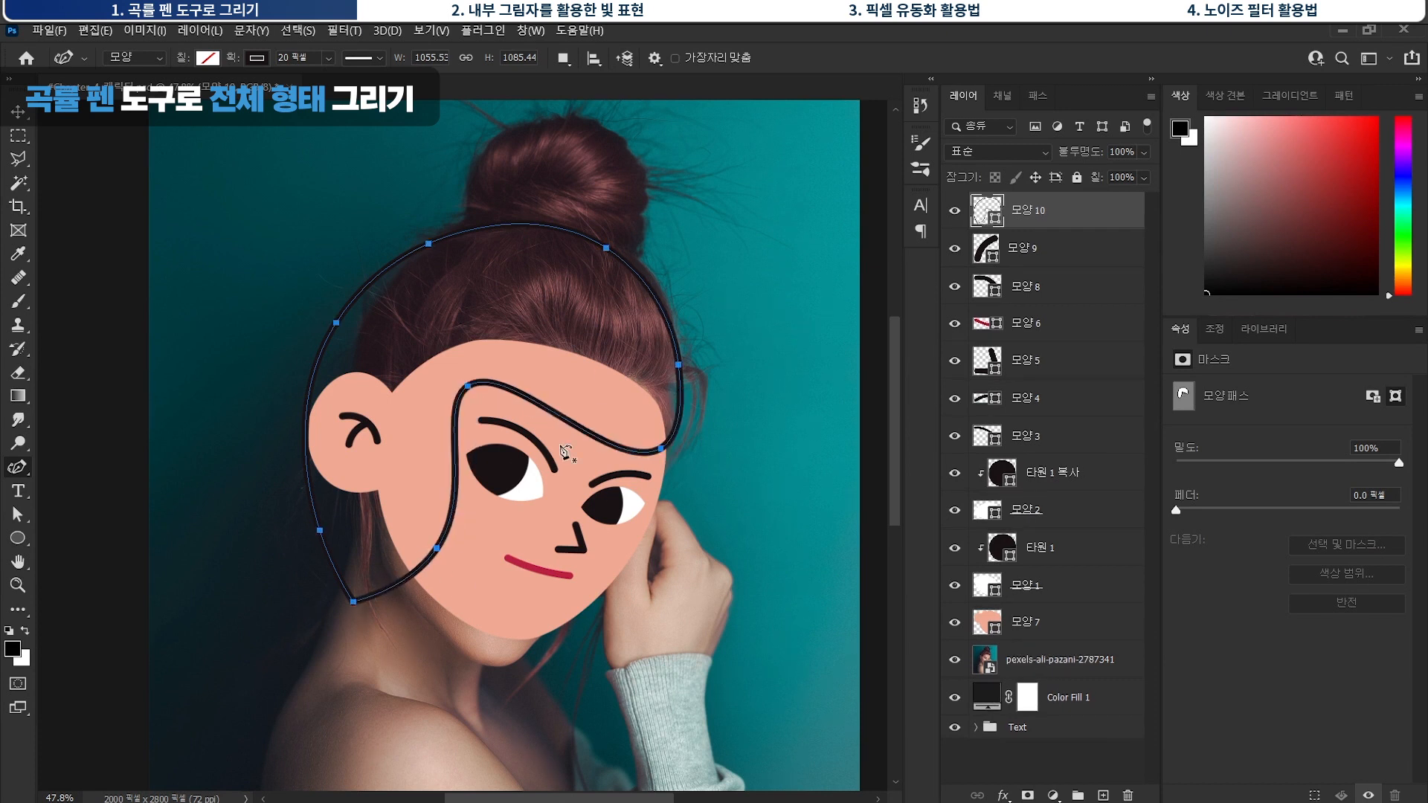
Move the hair shape's layer directly below the face shape's layer and turn off its stroke.
mouse_move(1074, 216)
left_mouse_down()
mouse_move(1083, 634)
mouse_move(1083, 621)
left_mouse_up()
left_click(257, 58)
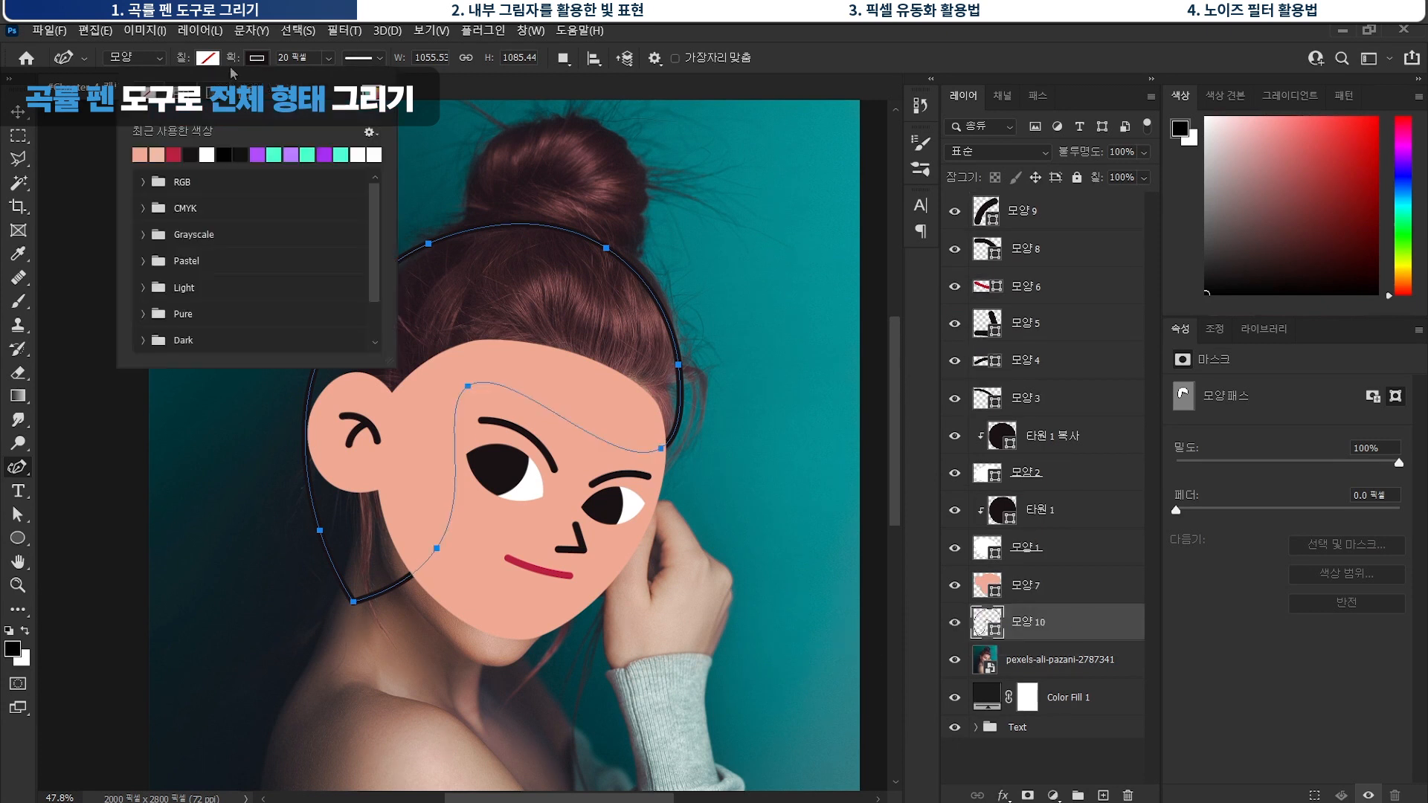
left_click(151, 90)
Fill the hair shape with the recently used near-black colour and lower the outline point at the crown beside the bun.
left_click(209, 60)
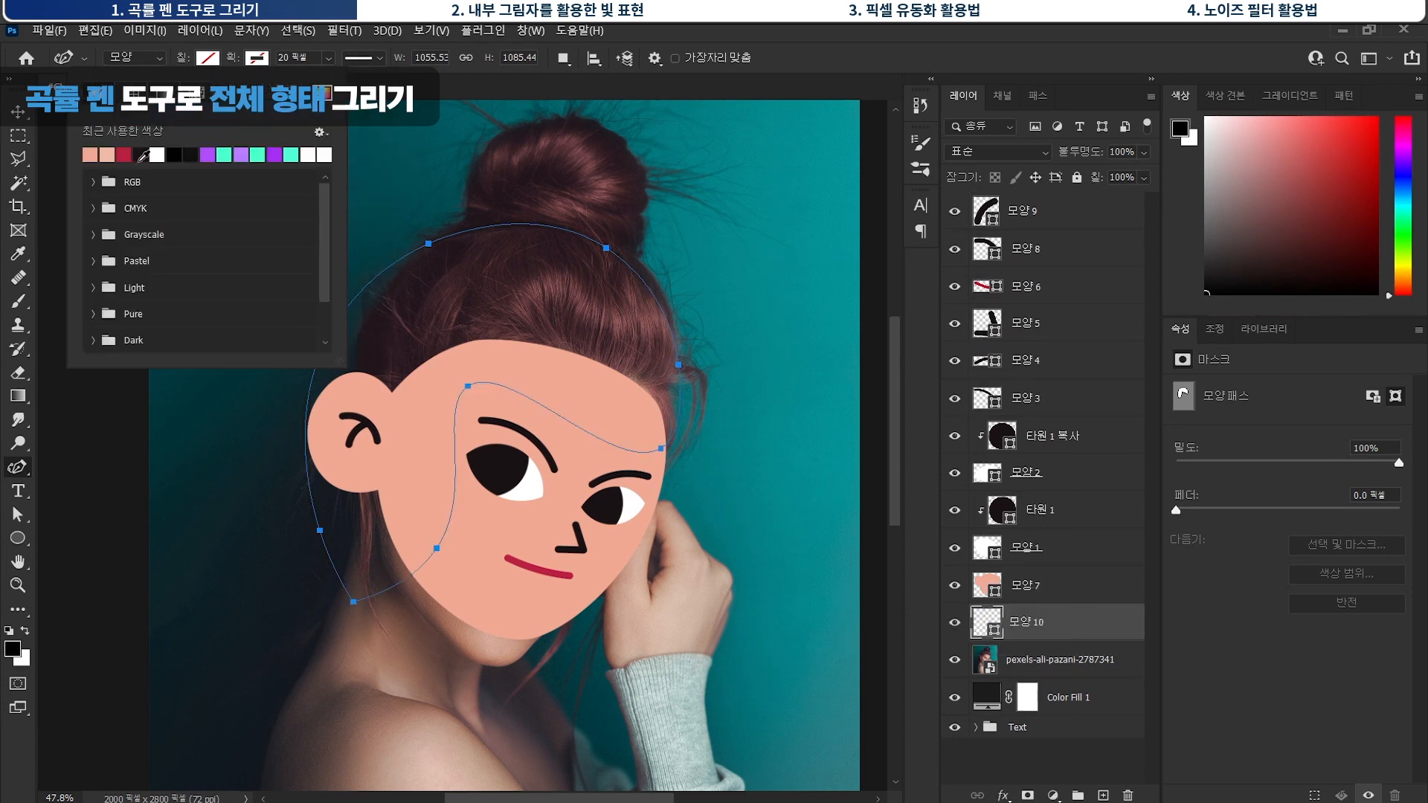
left_click(148, 149)
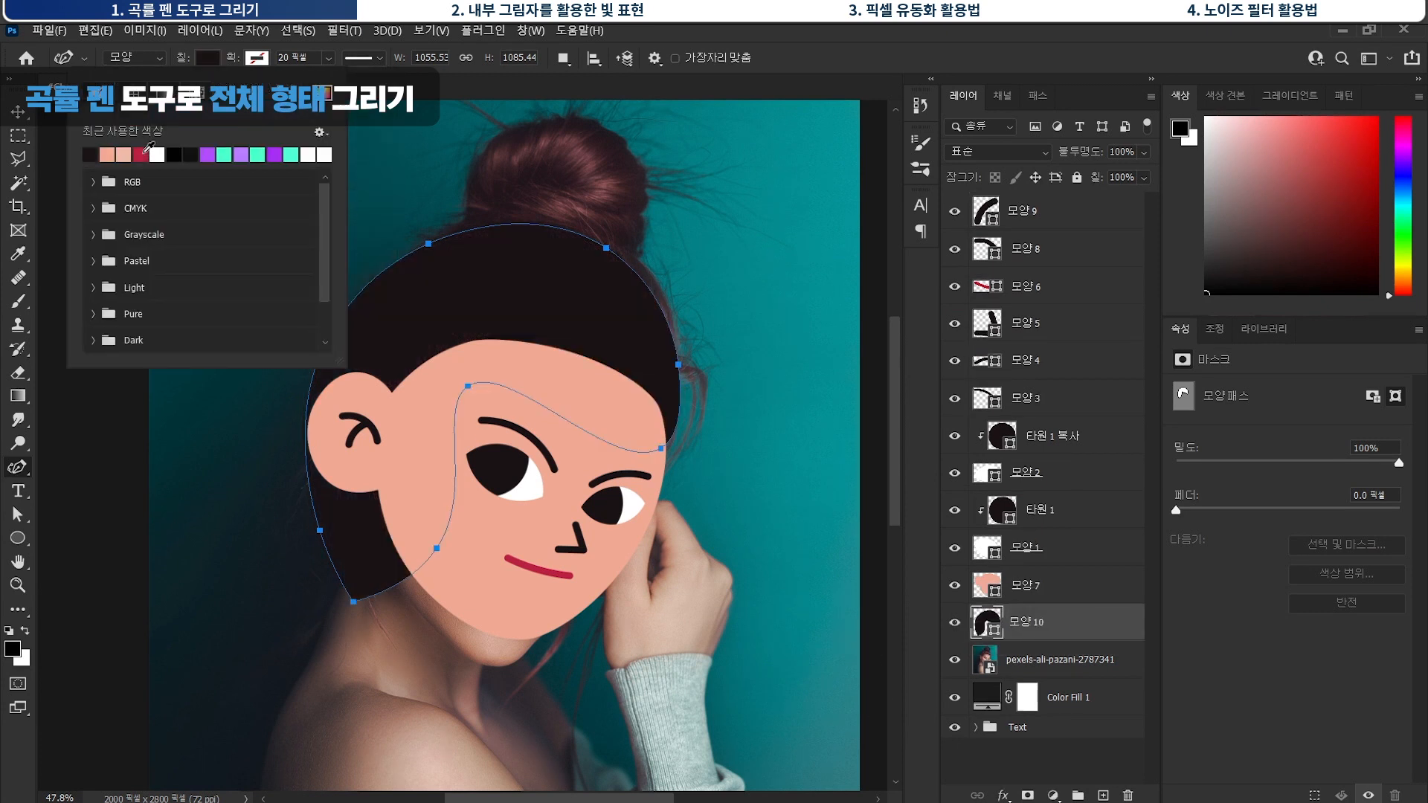
left_click(606, 249)
left_click_drag(606, 249, 603, 262)
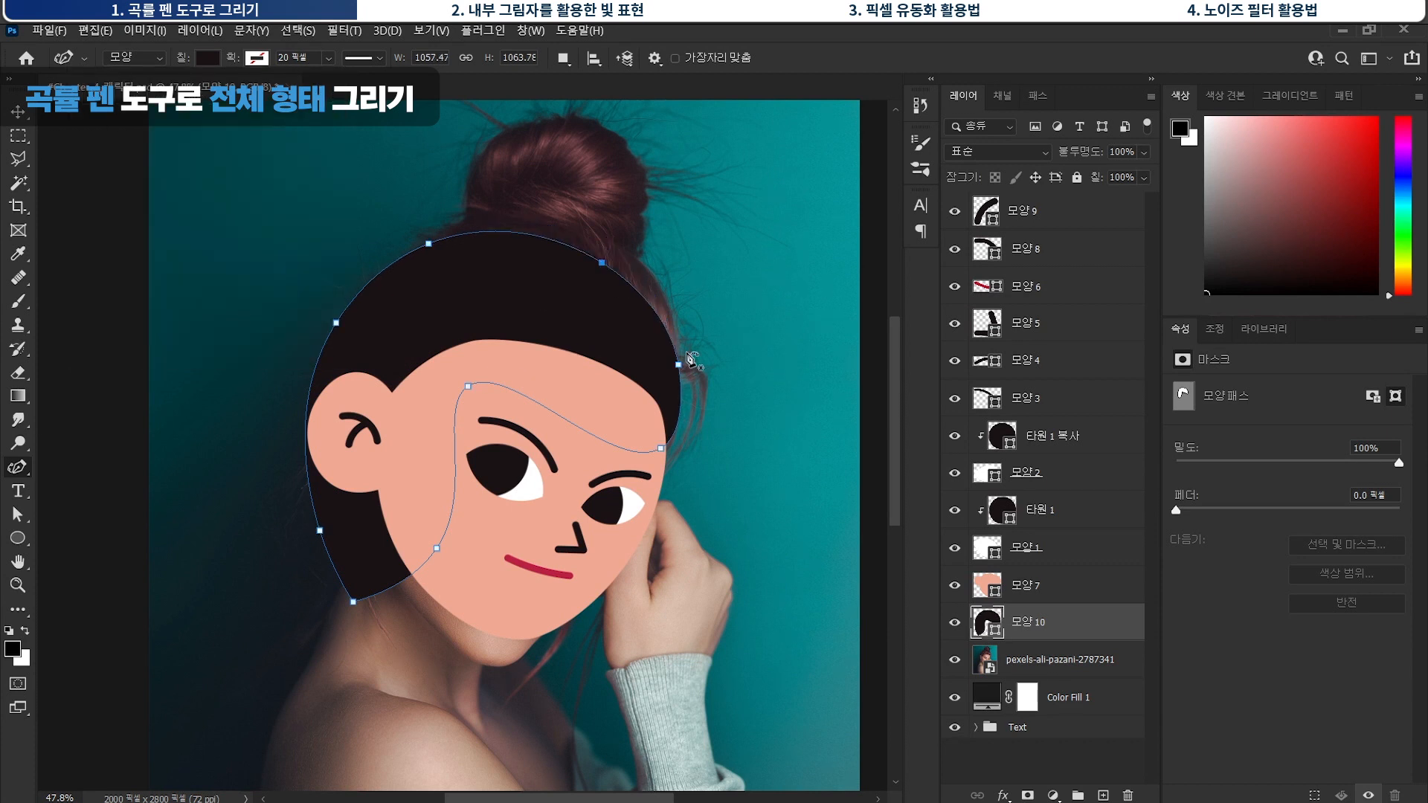
left_click(986, 599)
left_click(1019, 749)
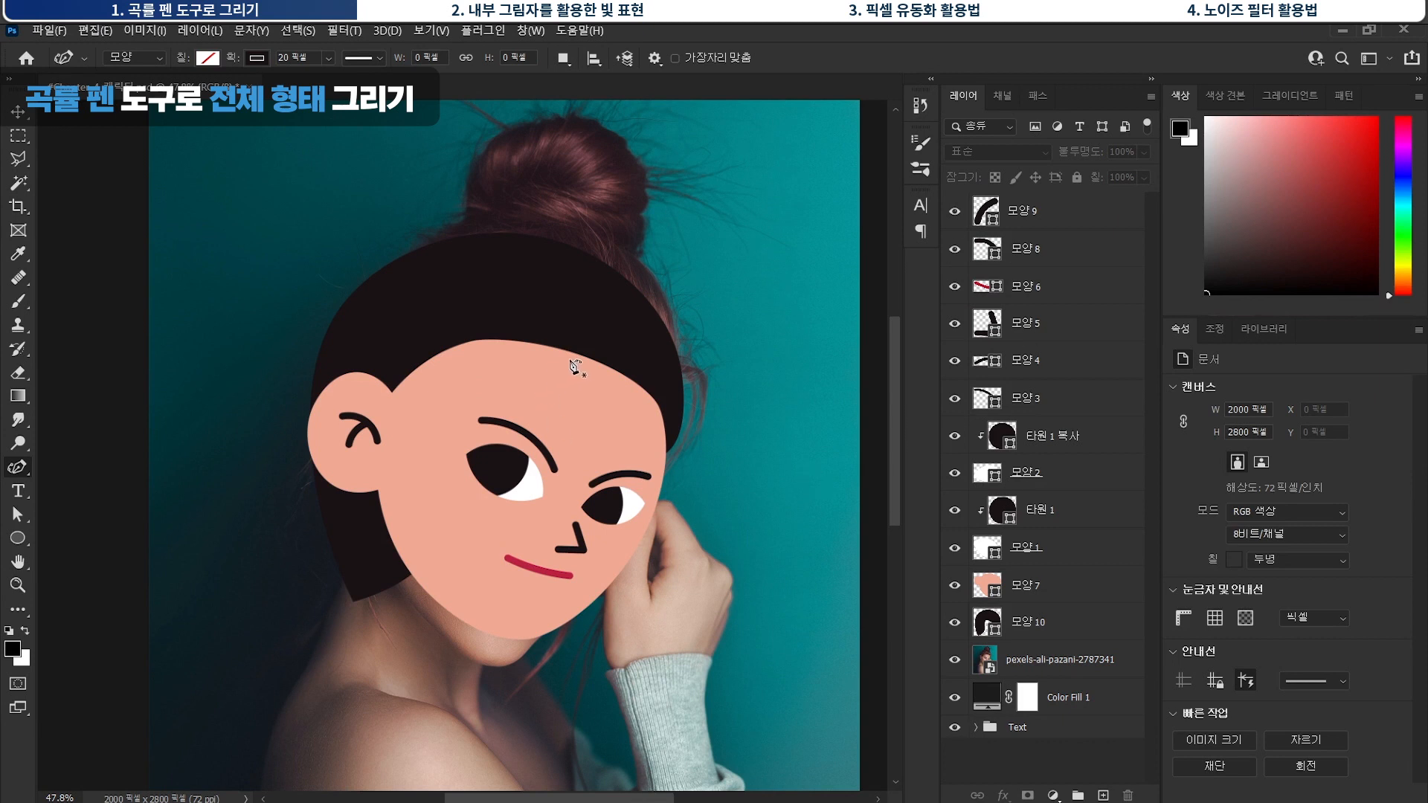
Check the hairline on the photo alone, then outline a closed fringe across the crown, down to a pointed tip beside the eye.
left_click(955, 660, "alt")
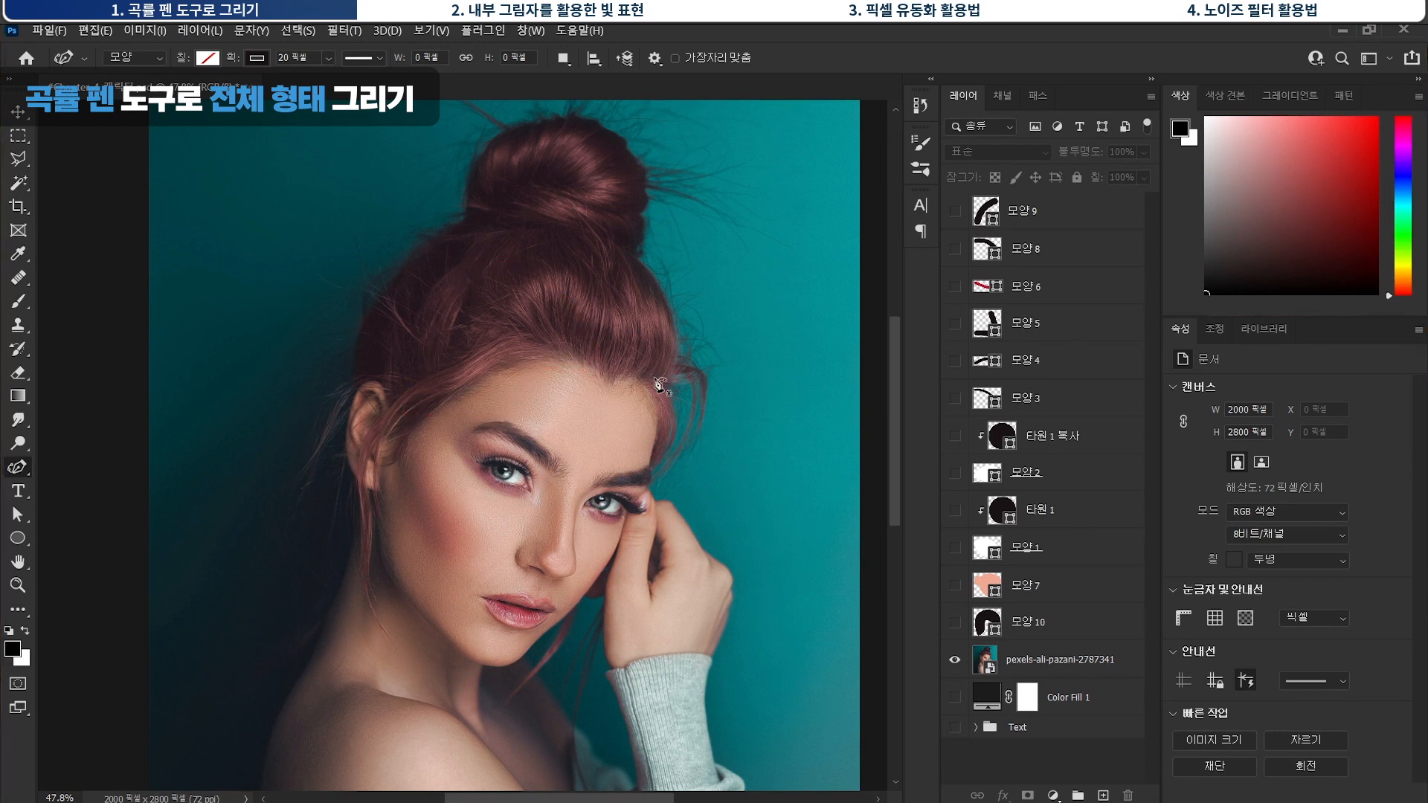
left_click(955, 663, "alt")
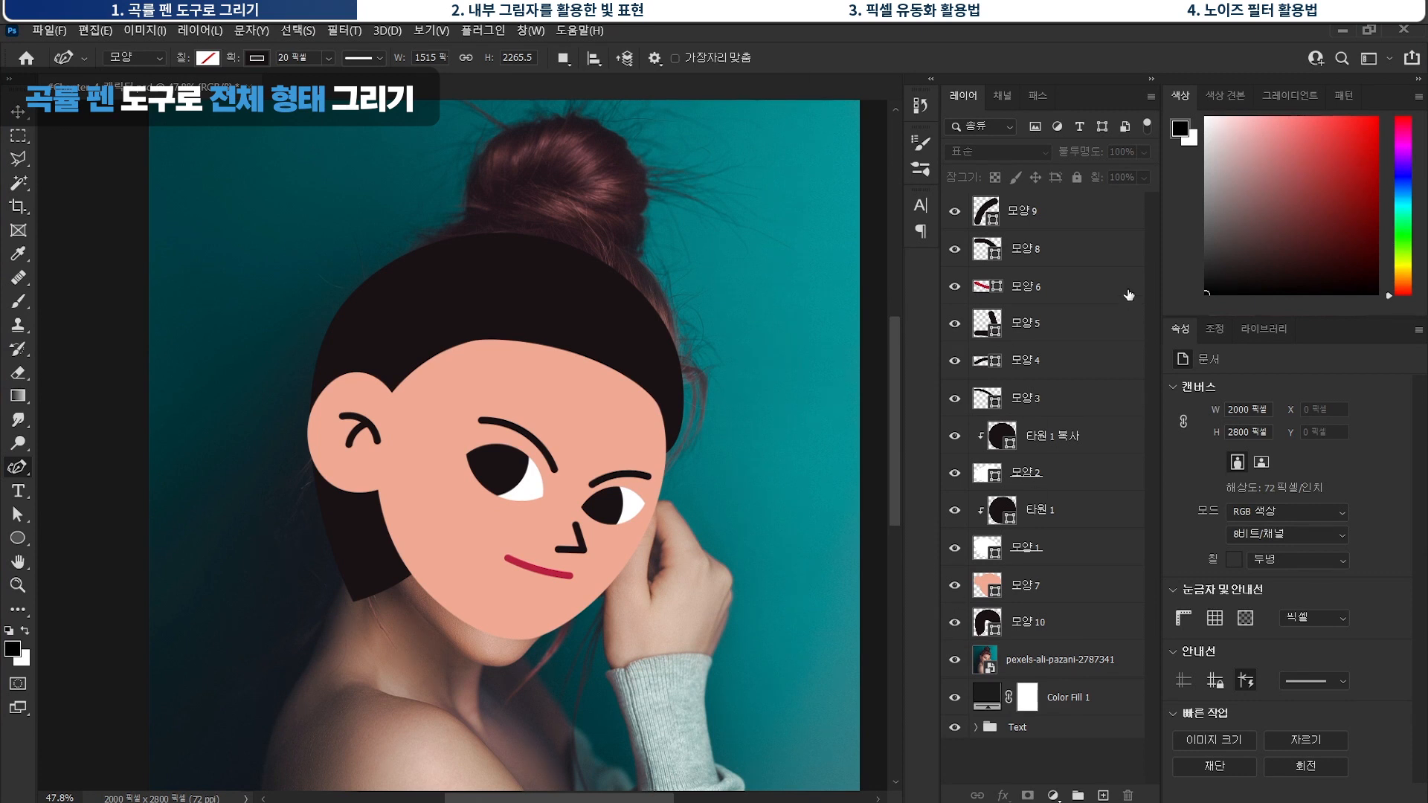
left_click(605, 363)
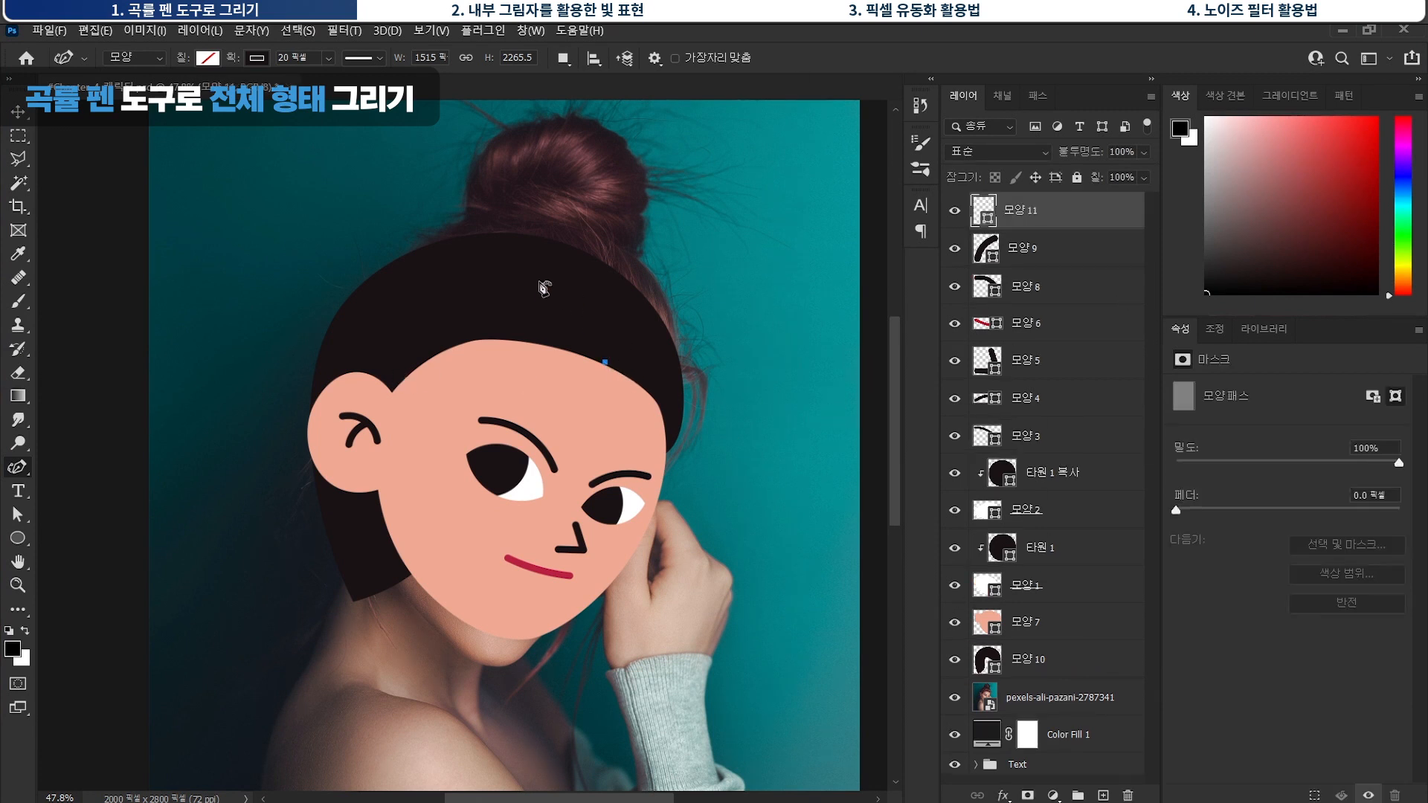
left_click(532, 281)
left_click(401, 302)
left_click(357, 348)
left_click(438, 469)
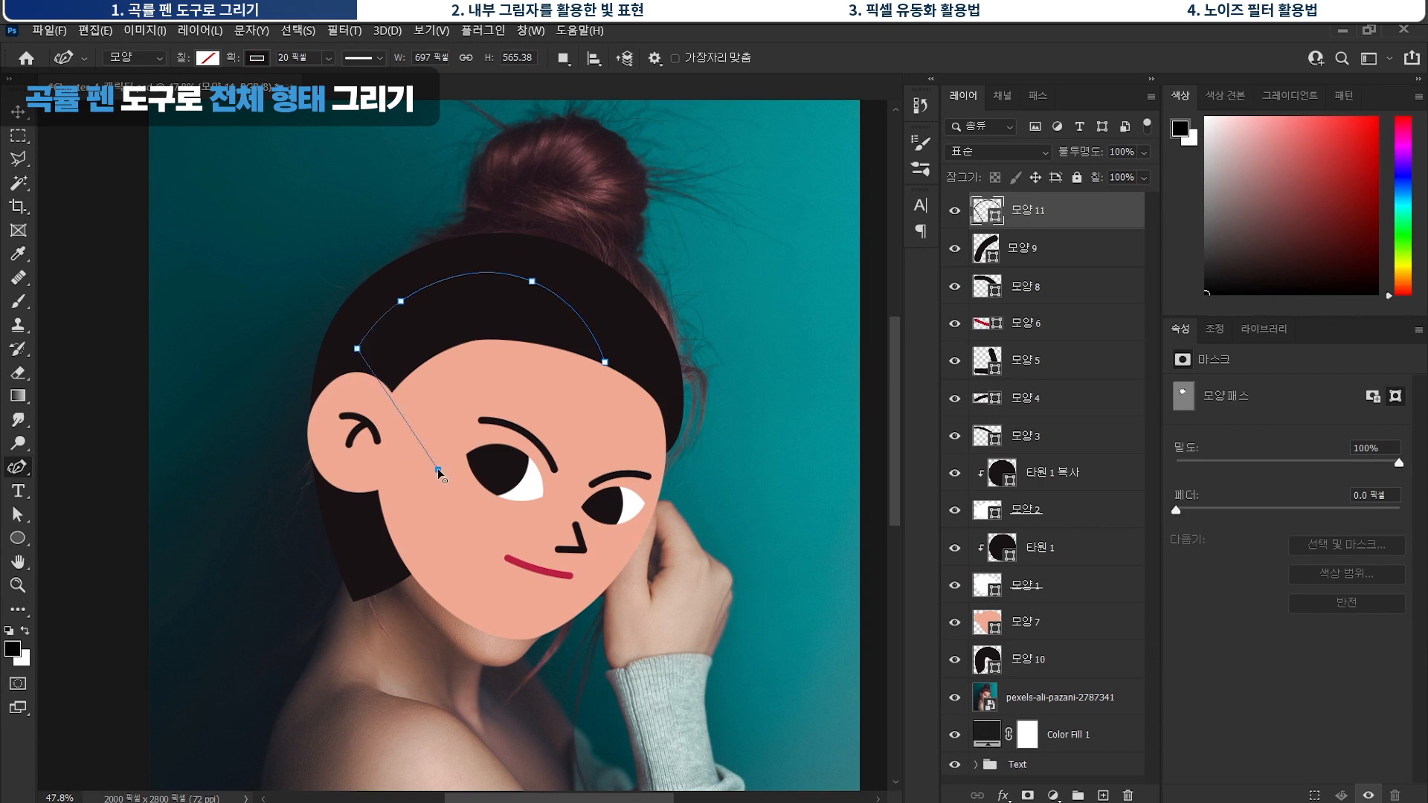
left_click(515, 423)
left_click(567, 336)
left_click(605, 363)
left_click_drag(567, 336, 568, 344)
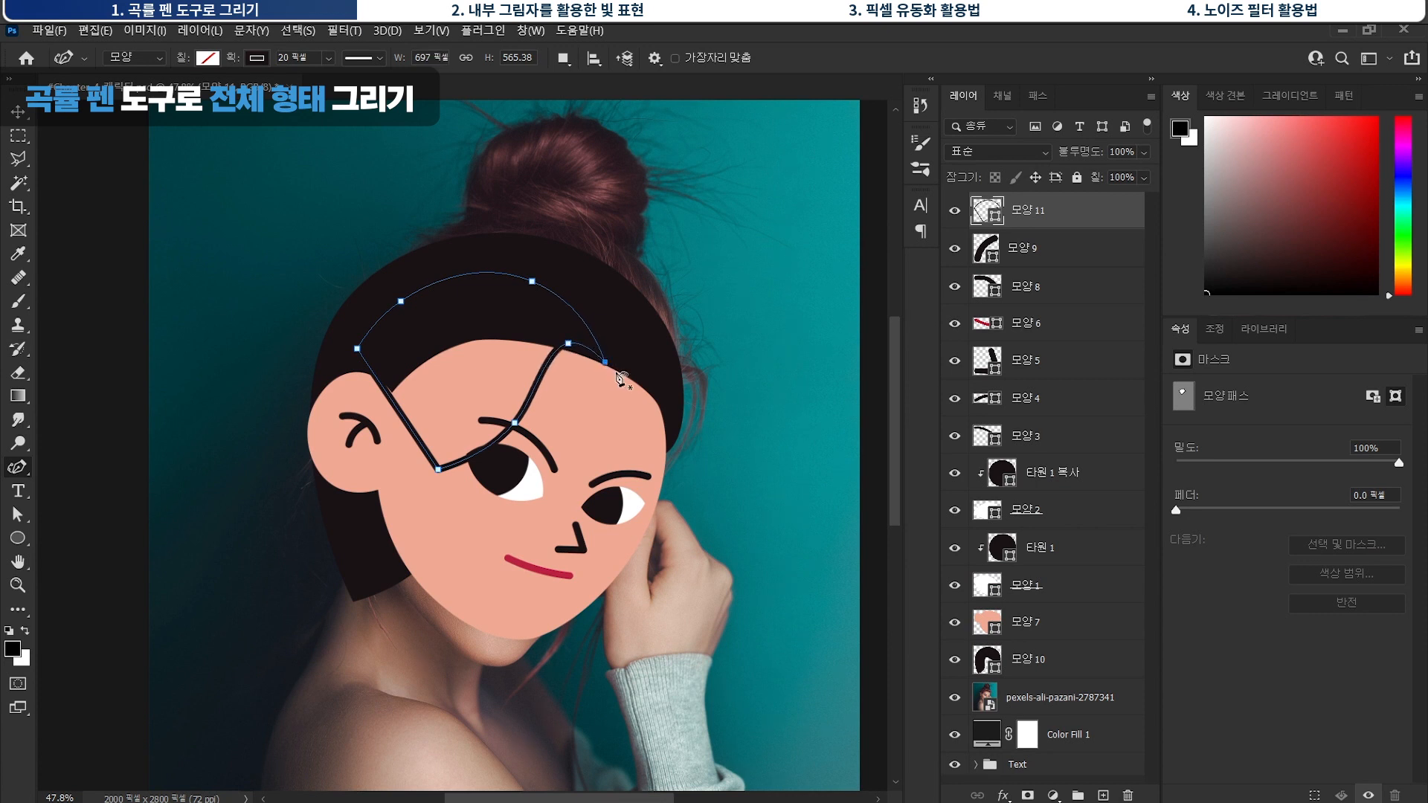
Turn off the fringe shape's stroke and fill it with dark burgundy #3c1b25.
left_click(258, 60)
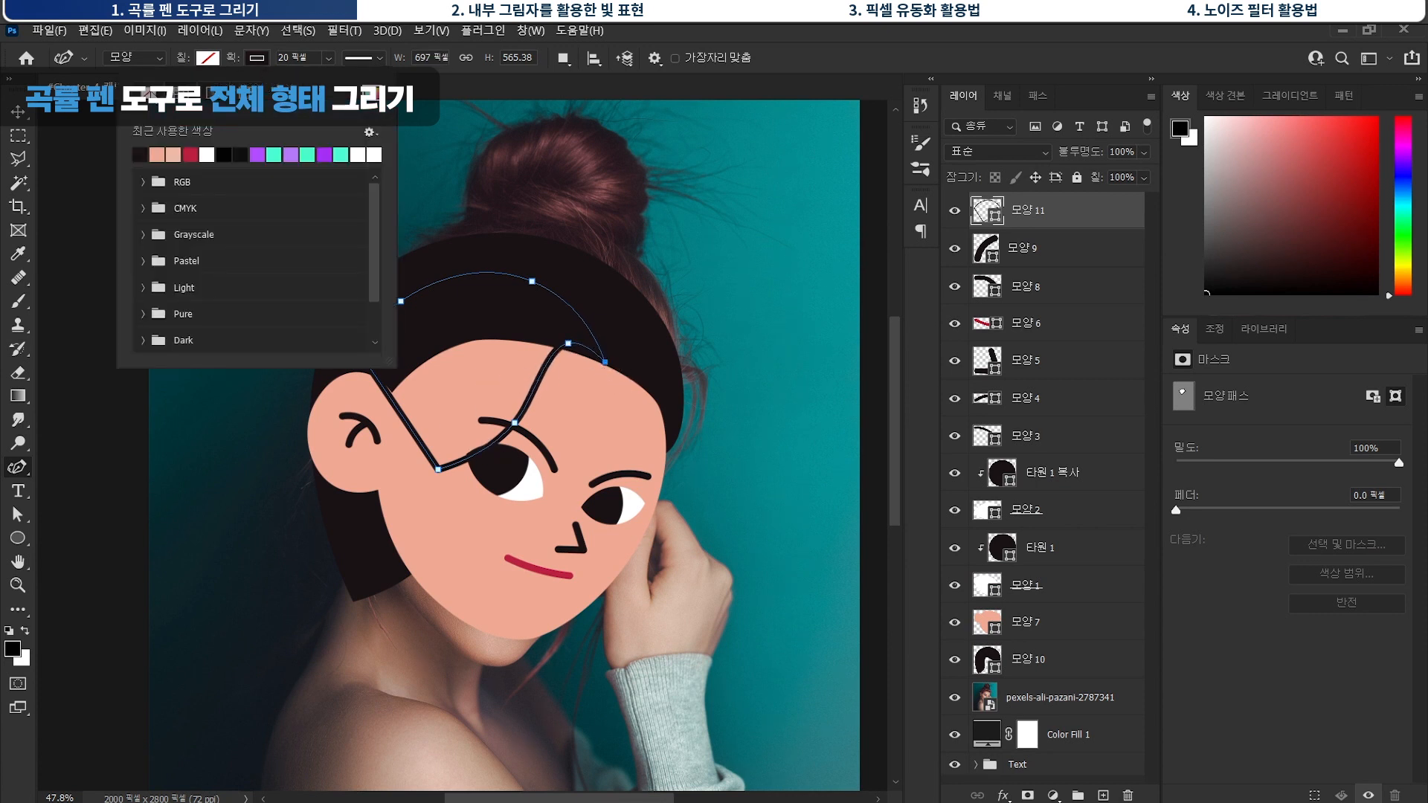
left_click(151, 93)
left_click(211, 62)
left_click(327, 95)
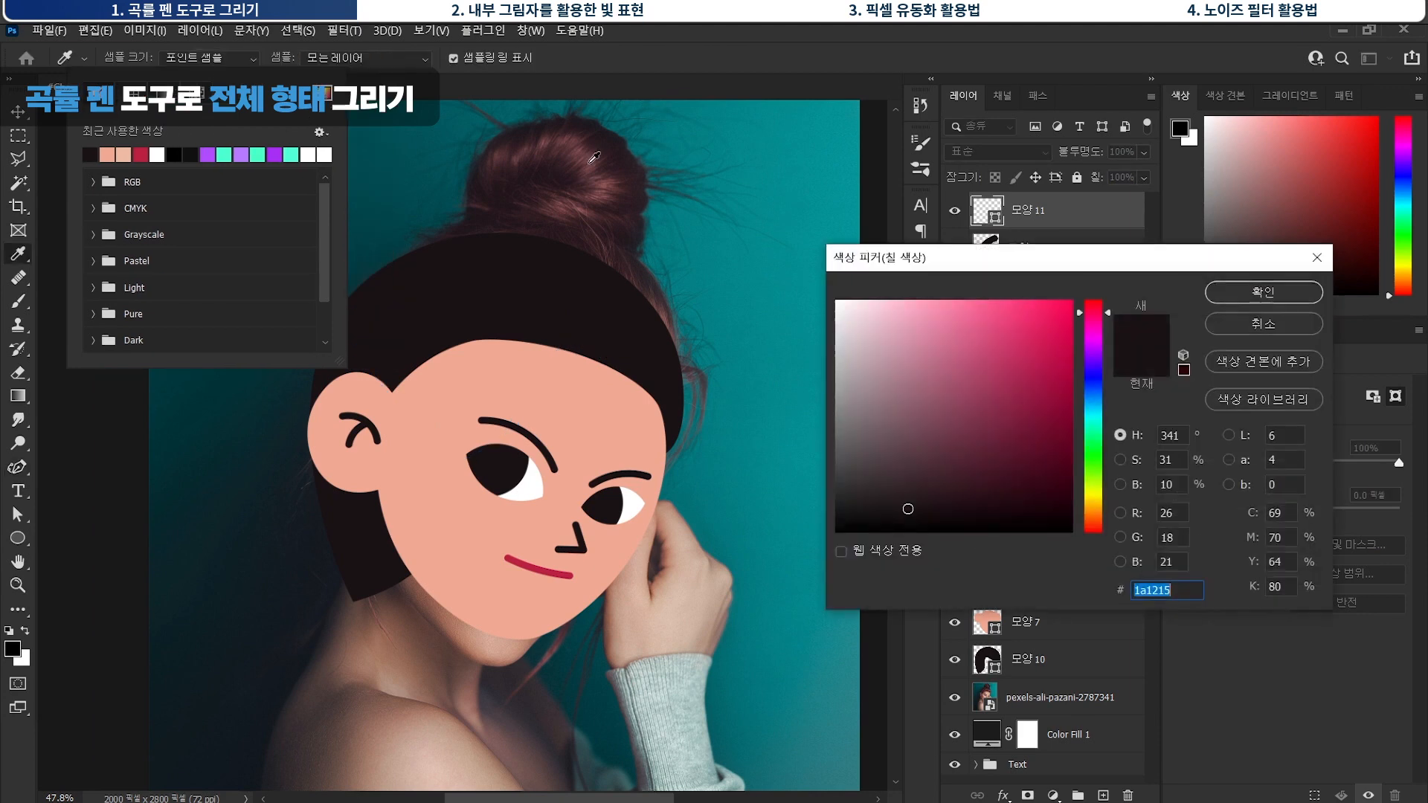
left_click(1233, 298)
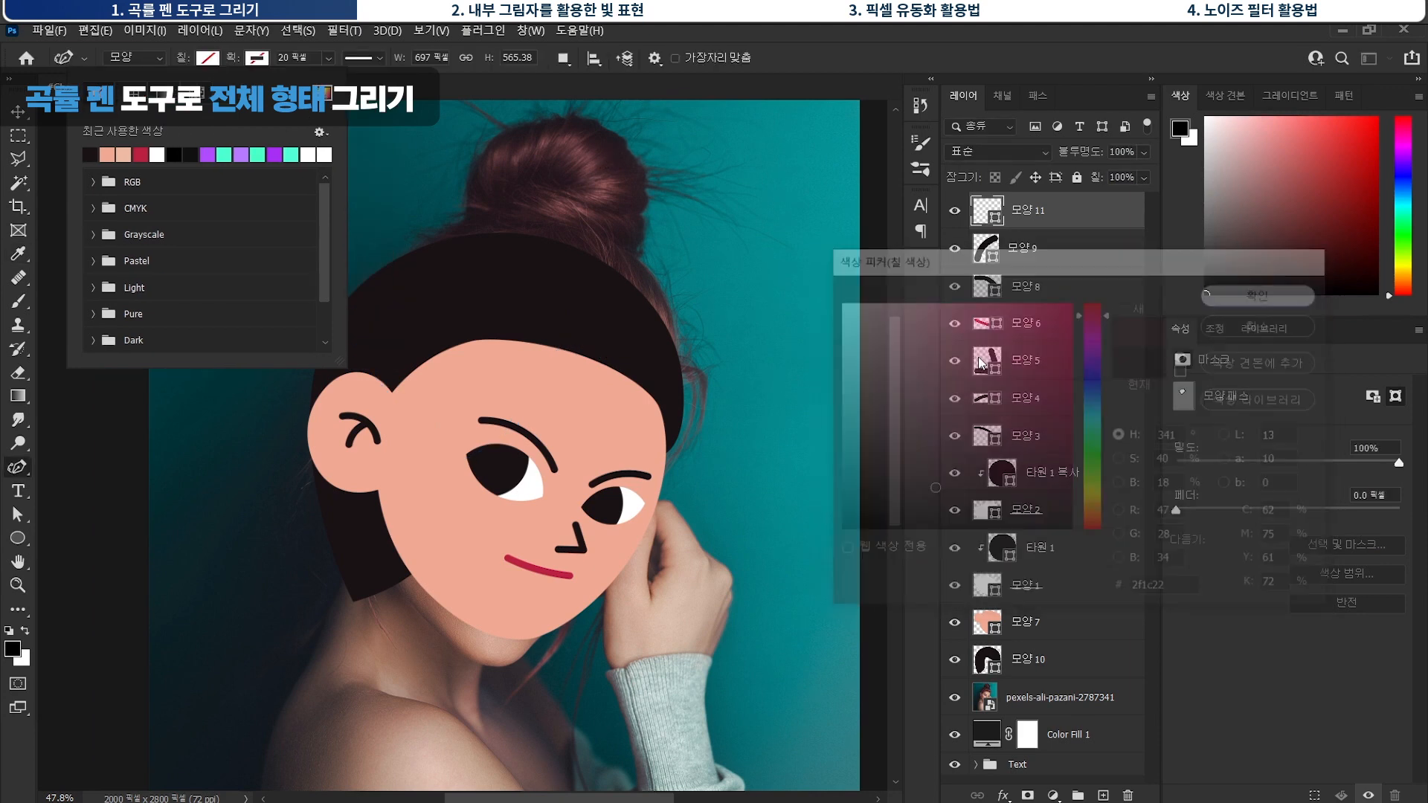
left_click(1120, 223)
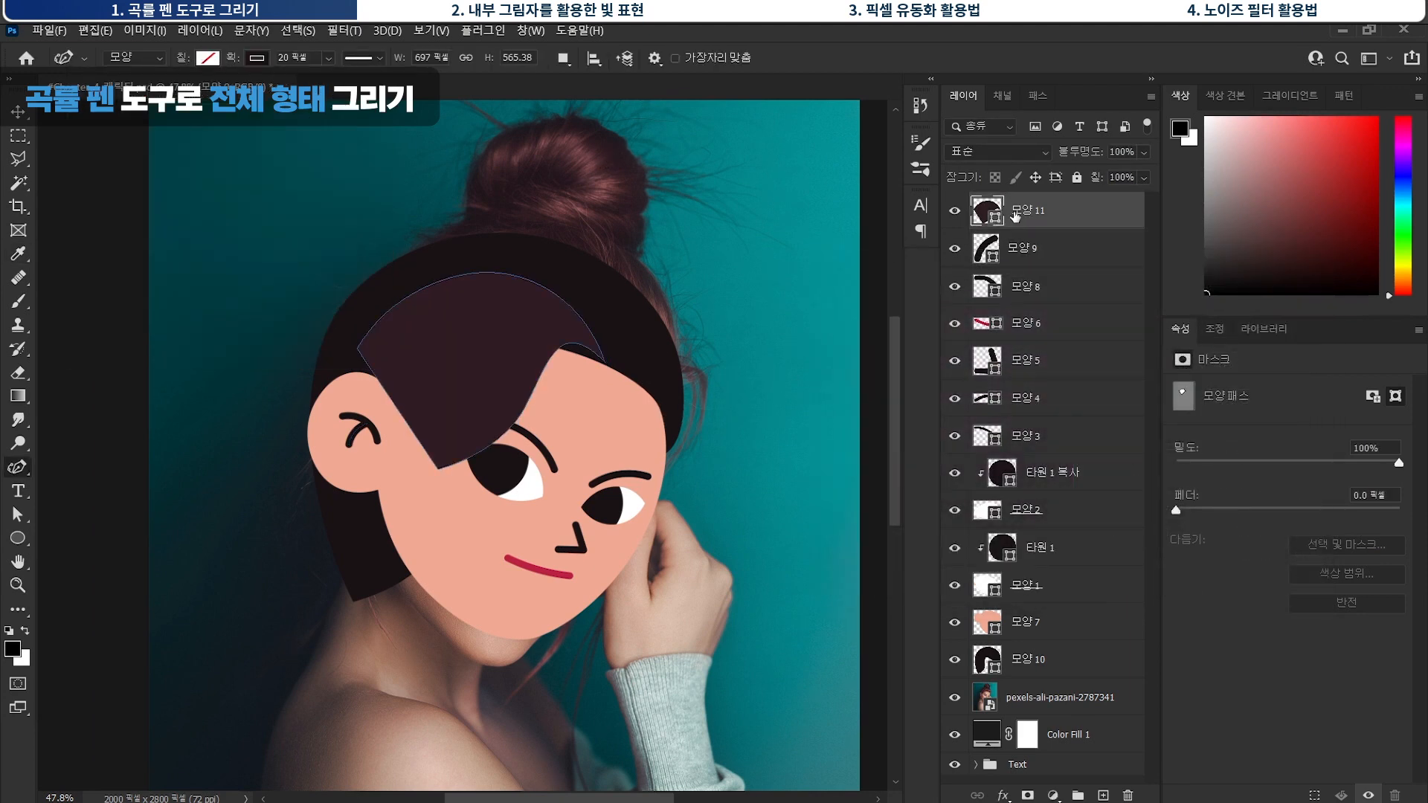
double_click(986, 210)
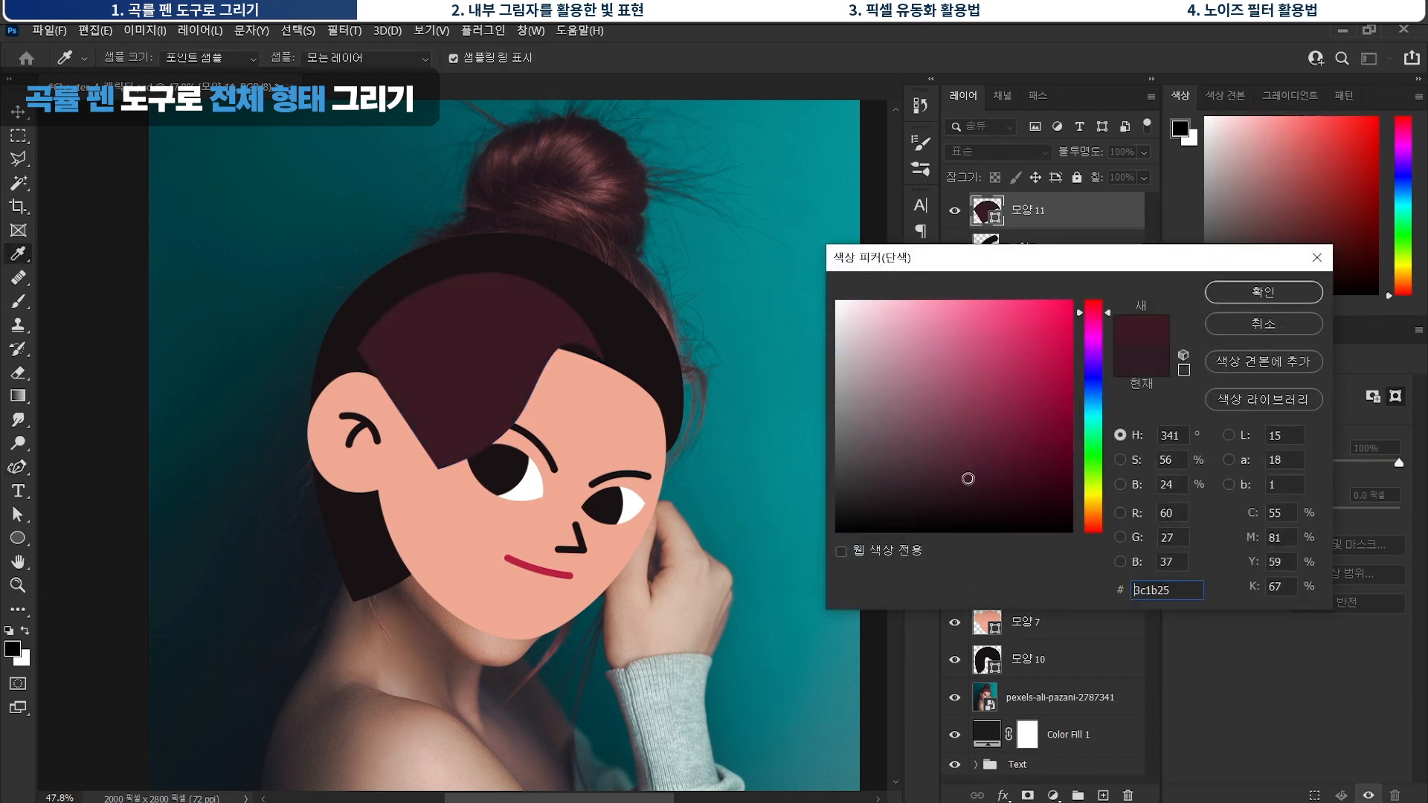
left_click(1264, 291)
Rotate the fringe slightly clockwise and nudge it upwards on the forehead.
key("v")
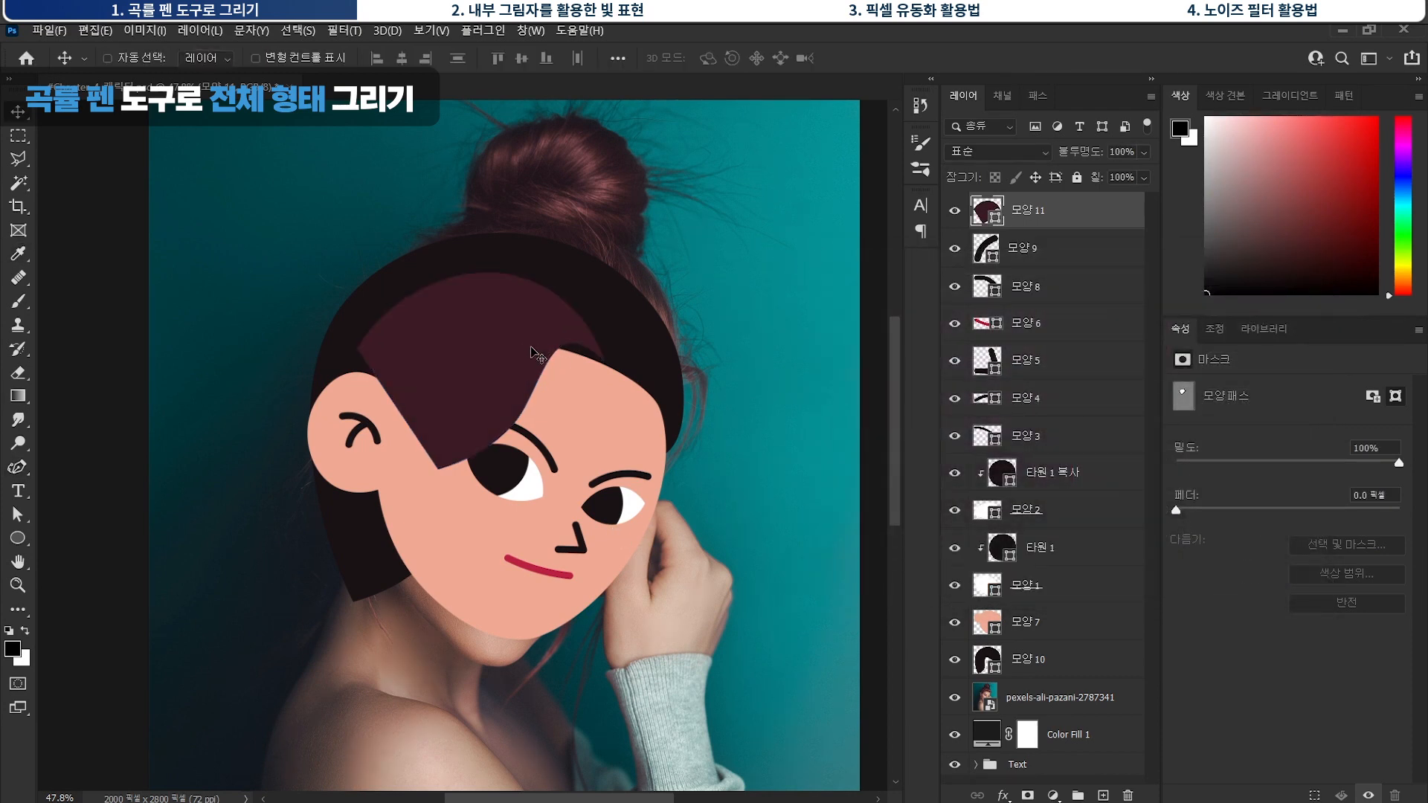
key("ctrl+t")
left_click_drag(647, 338, 648, 355)
key("Return")
left_click_drag(560, 374, 560, 365)
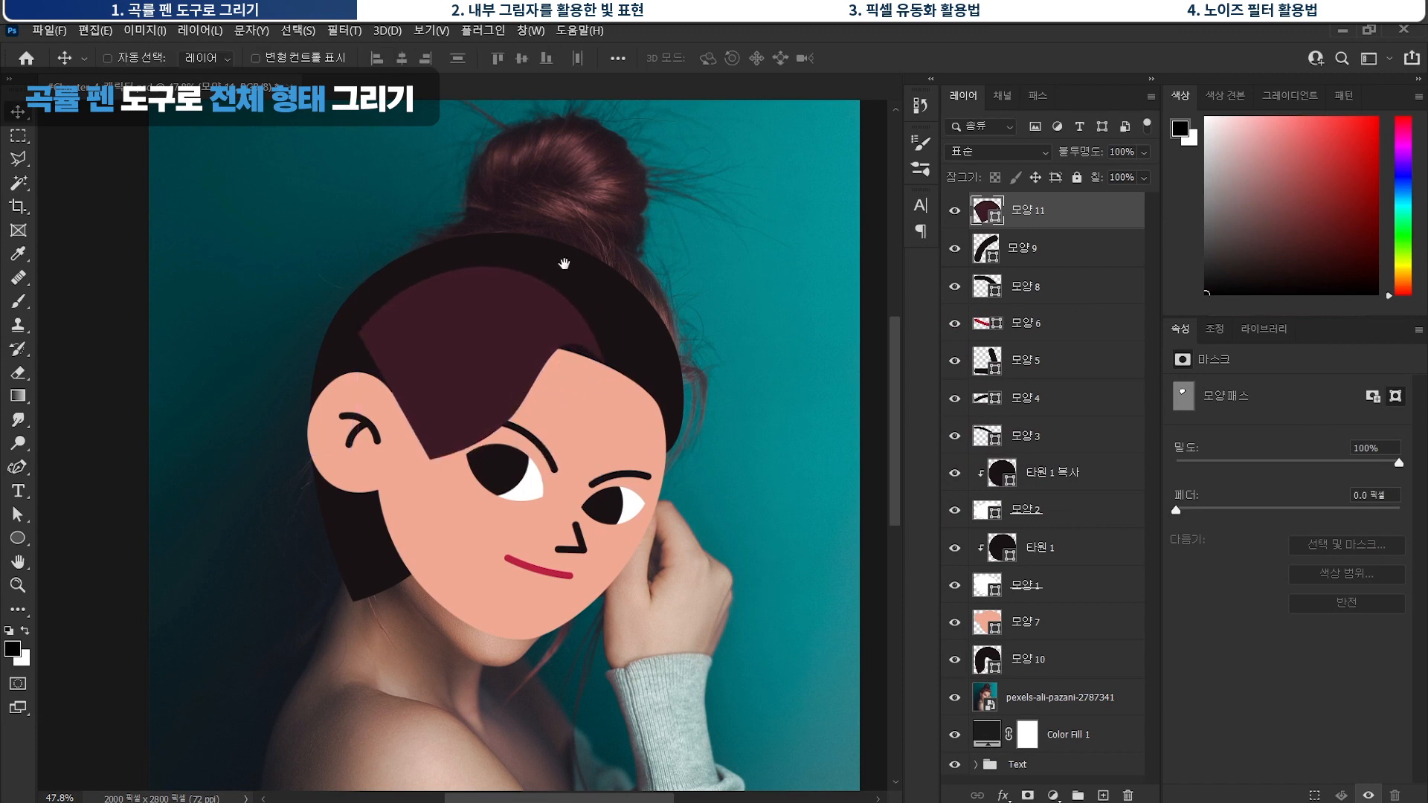
Draw a burgundy circle about 613 px in diameter over the hair bun.
left_click_drag(563, 264, 560, 275)
left_click(16, 538)
left_click_drag(464, 128, 613, 258)
key("v")
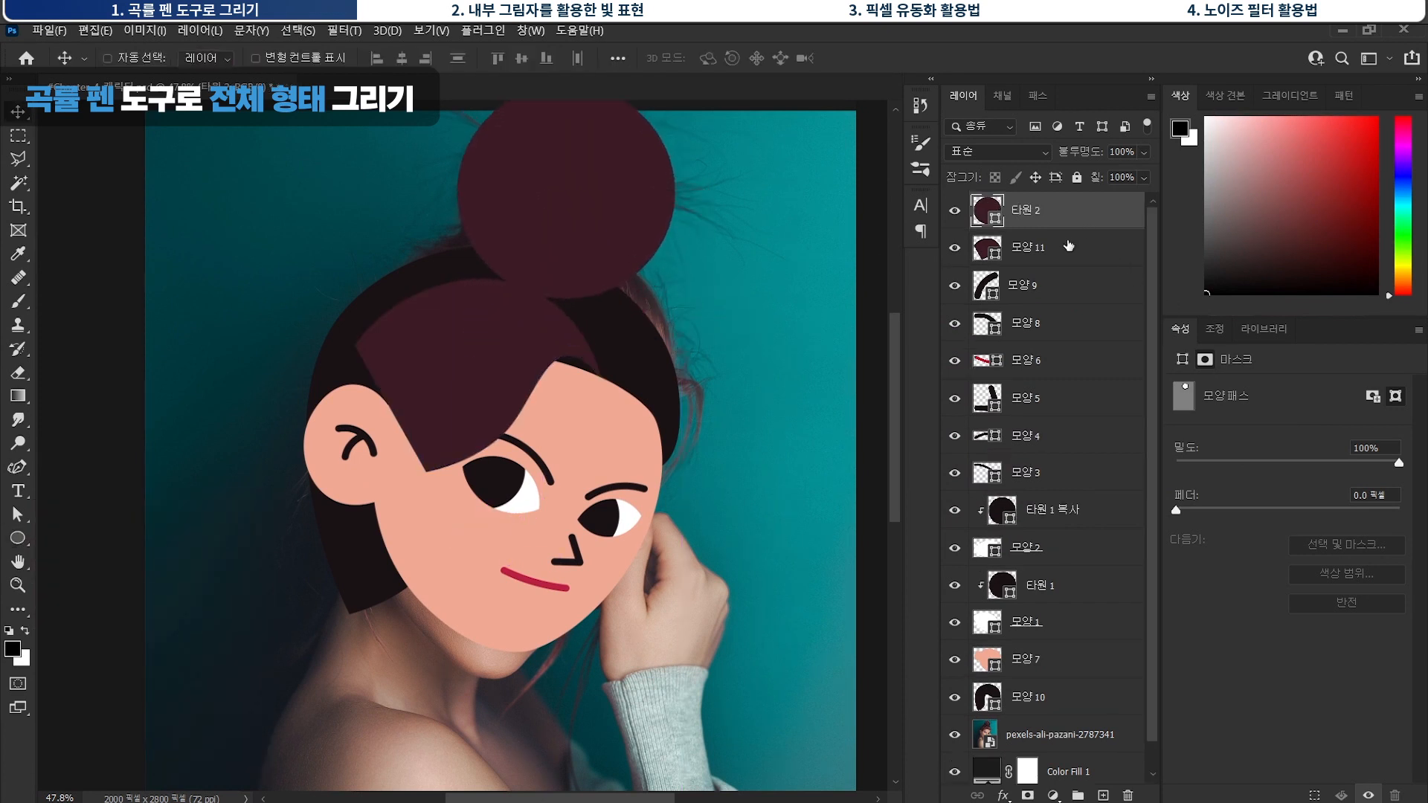
Move the bun circle's layer directly above the portrait photo layer and centre the bun behind the crown, leaving no layer selected.
left_click_drag(1070, 212, 1068, 705)
mouse_move(573, 199)
left_mouse_down()
mouse_move(576, 254)
mouse_move(552, 216)
mouse_move(580, 248)
mouse_move(577, 177)
mouse_move(562, 180)
left_mouse_up()
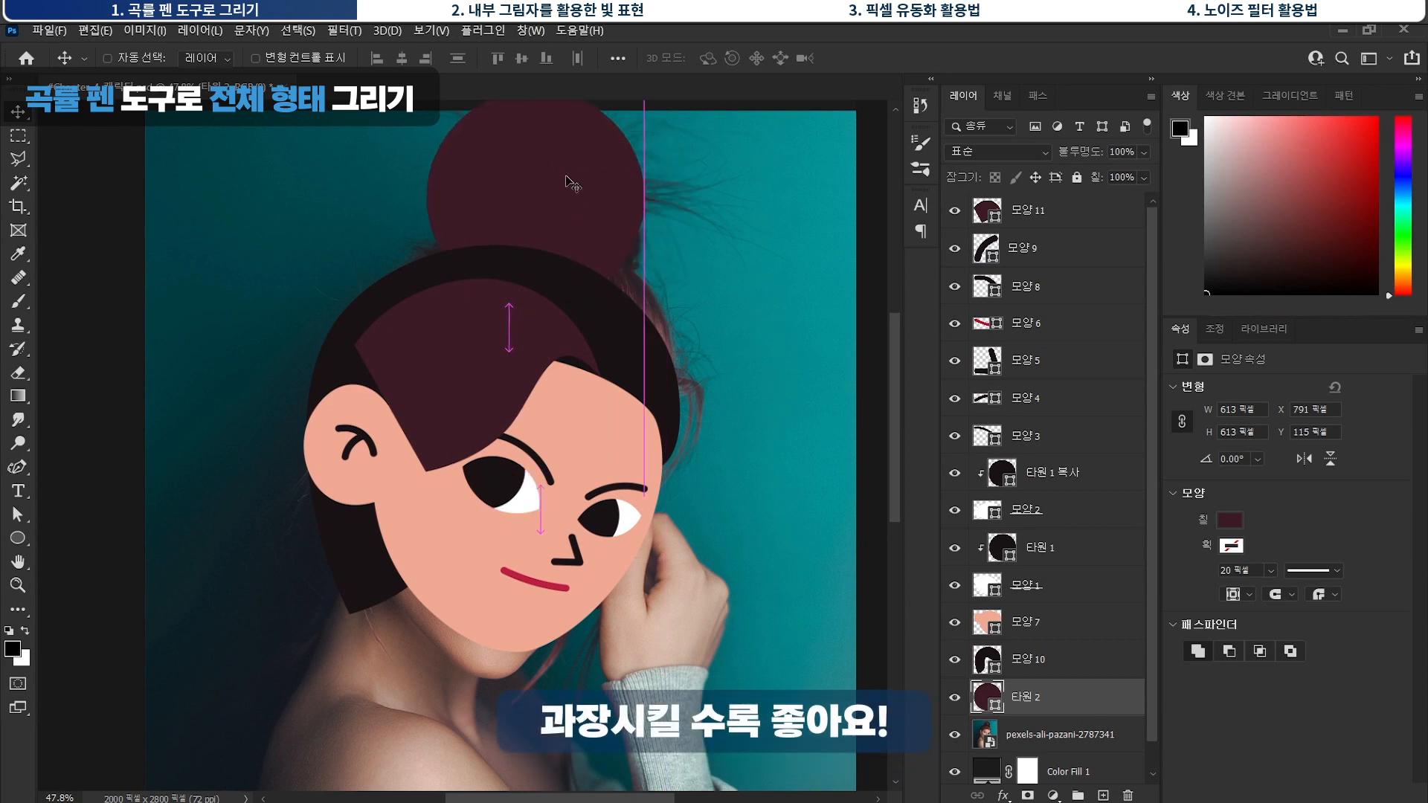
scroll(547, 540, "down", 3)
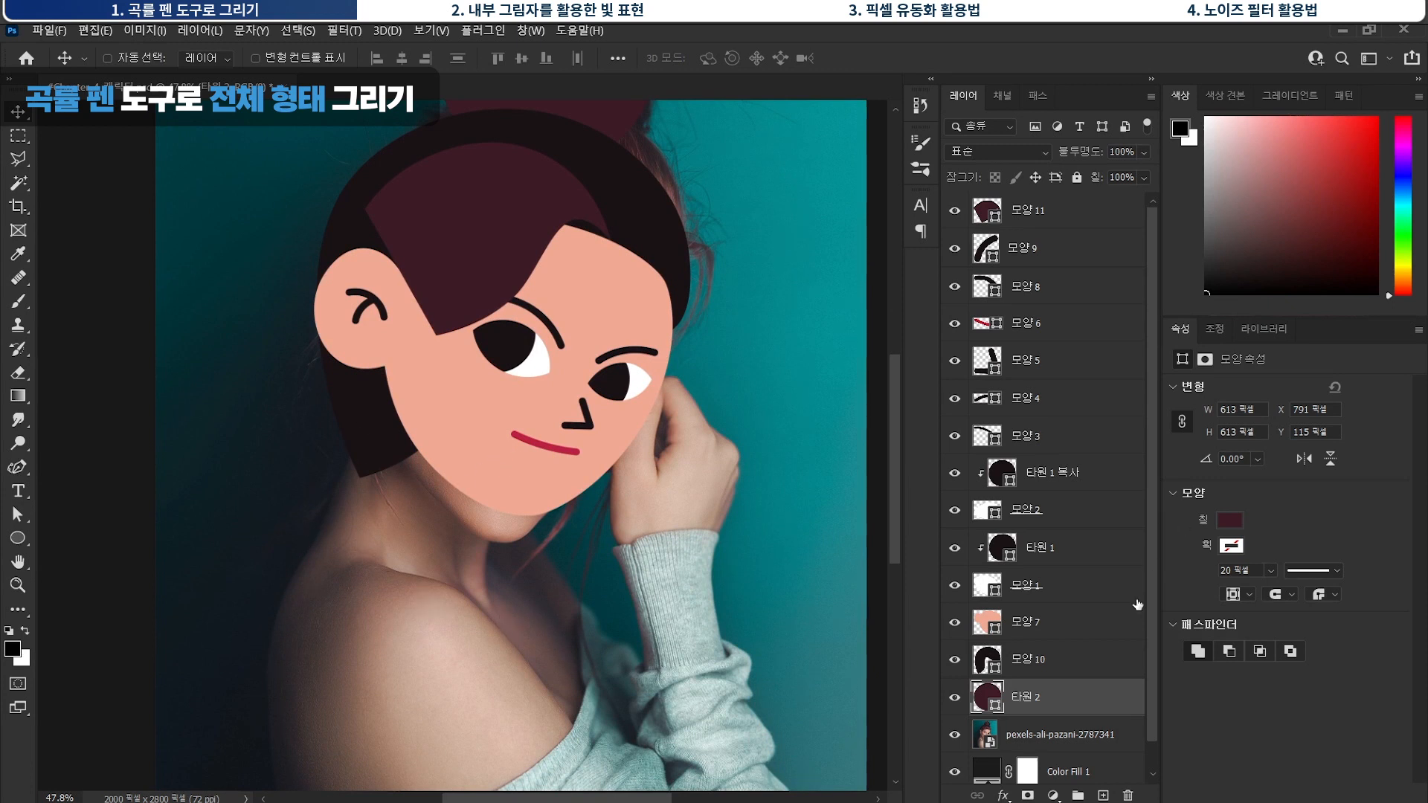
left_click(1081, 702, "ctrl")
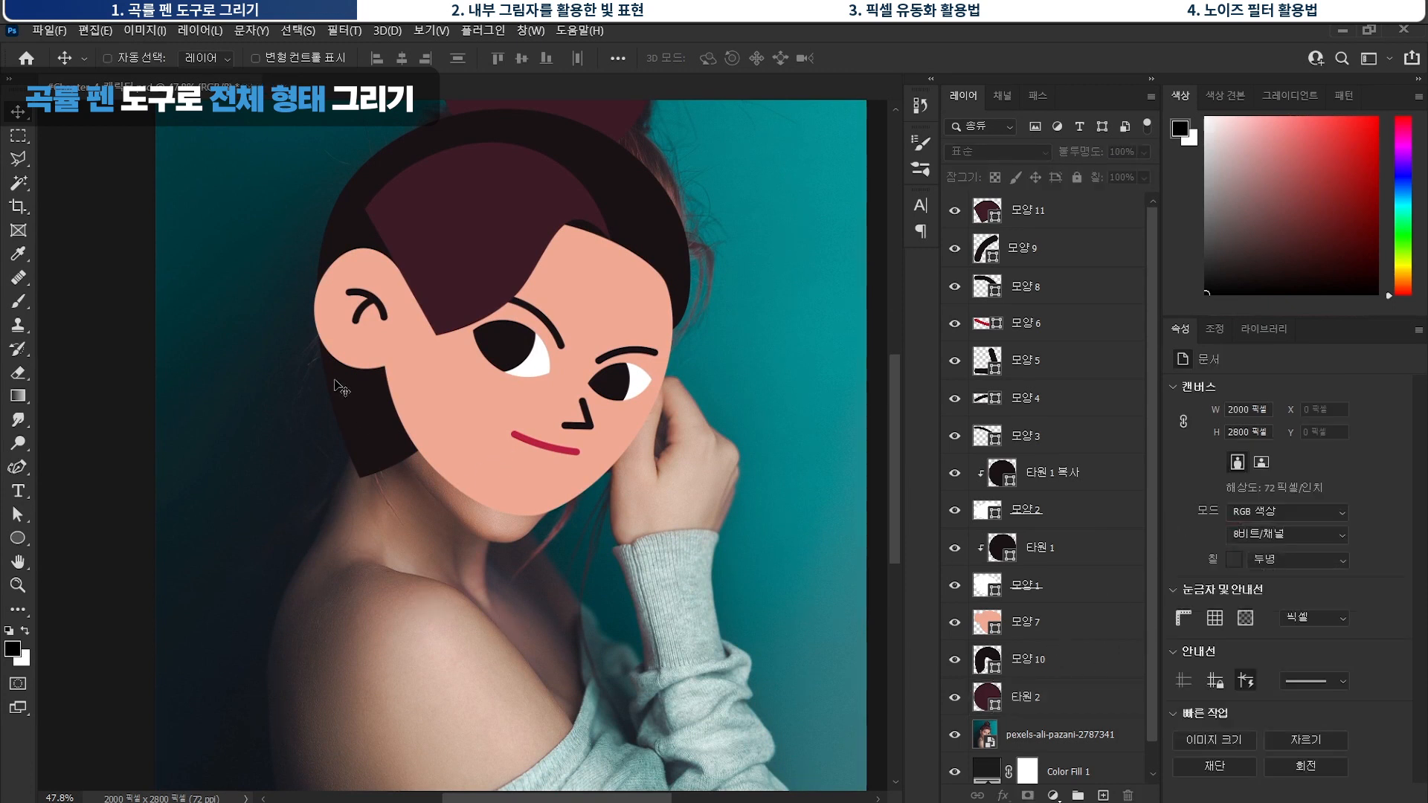
Draw a closed neck outline about 408 by 551 px with the Curvature Pen, from behind the jaw down to a point on the chest.
left_click(17, 467)
left_click(464, 463)
left_click(471, 546)
left_click(518, 627)
double_click(518, 627)
left_click(374, 551)
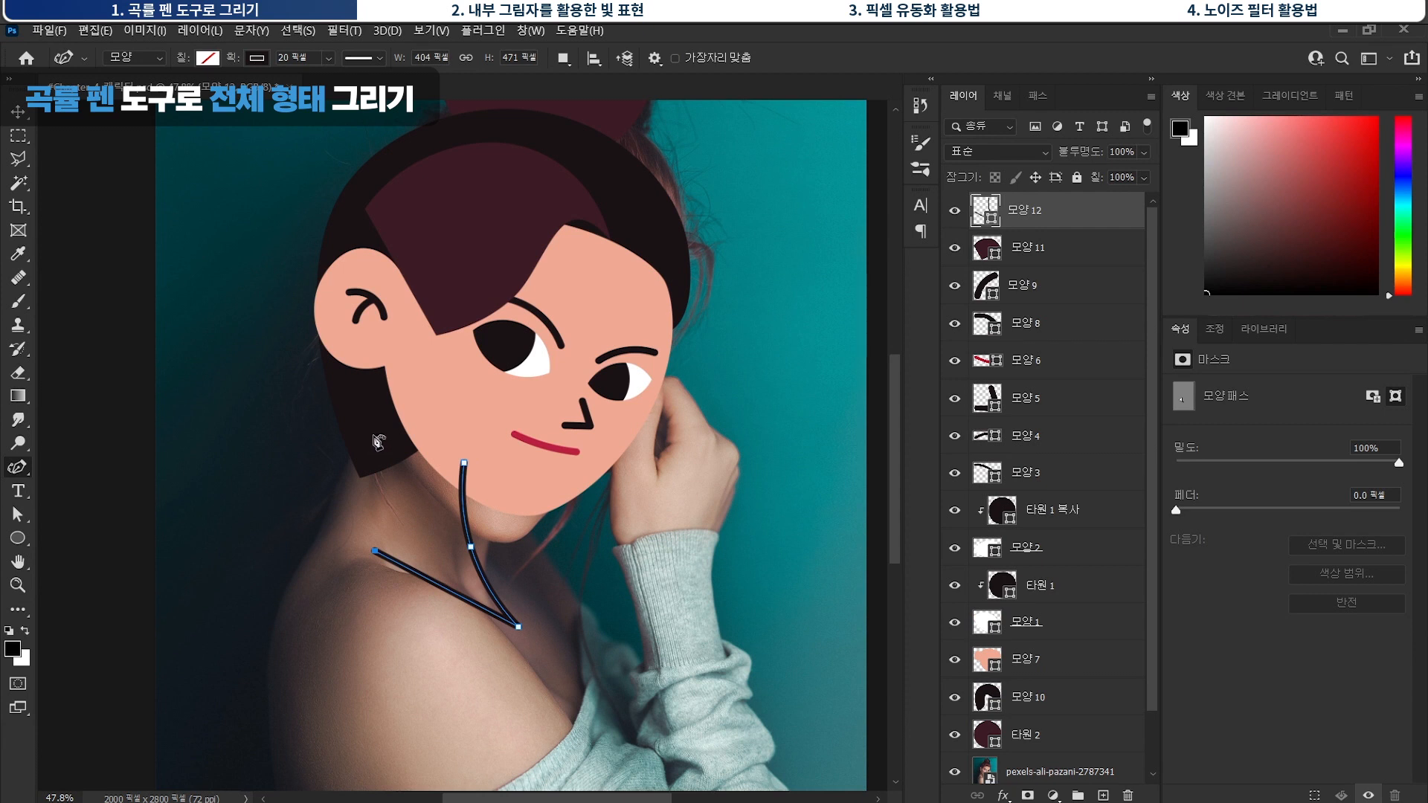
left_click(373, 434)
left_click(464, 463)
double_click(373, 434)
double_click(374, 551)
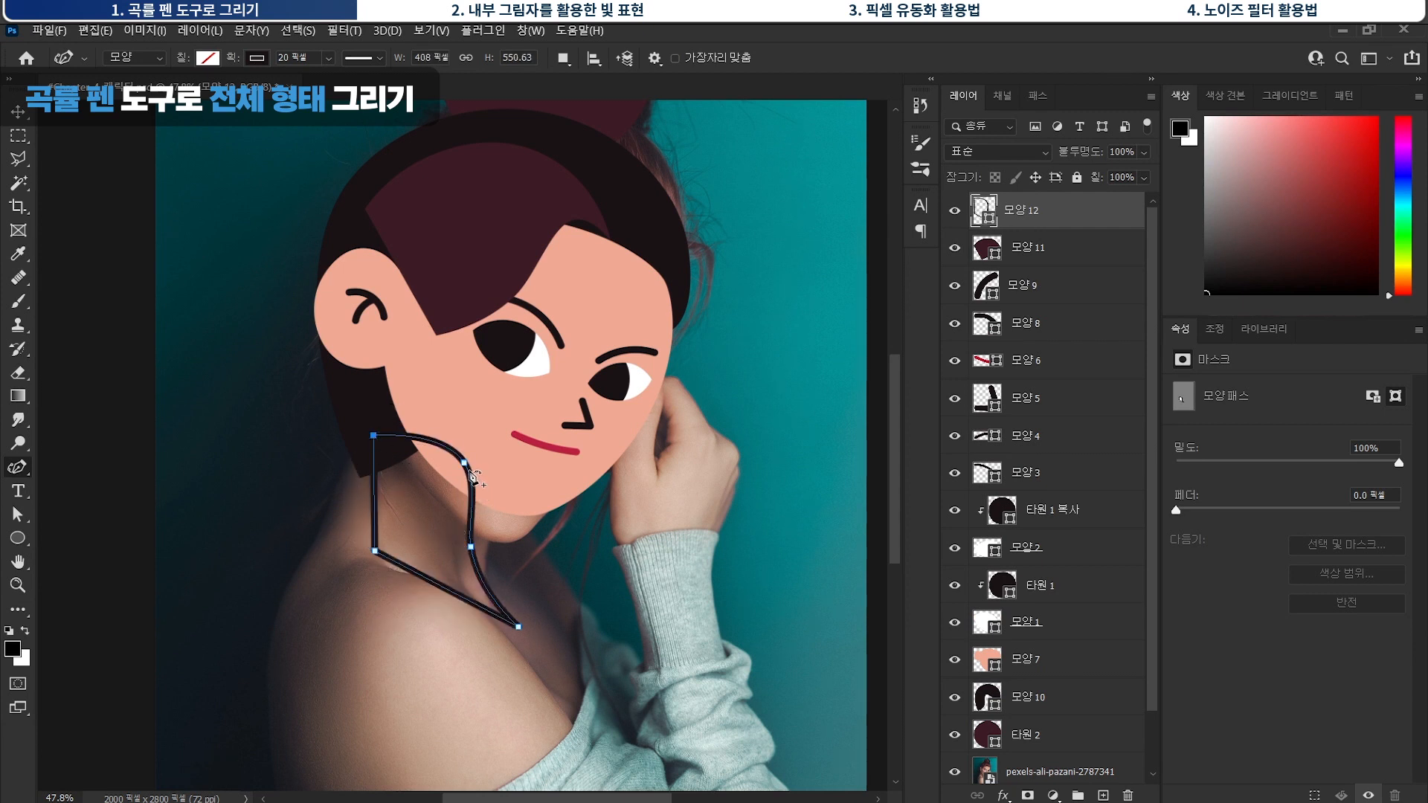
Remove the neck shape's stroke, fill it with the recent skin colour and move its layer directly above the bun circle.
left_click(258, 59)
left_click(151, 96)
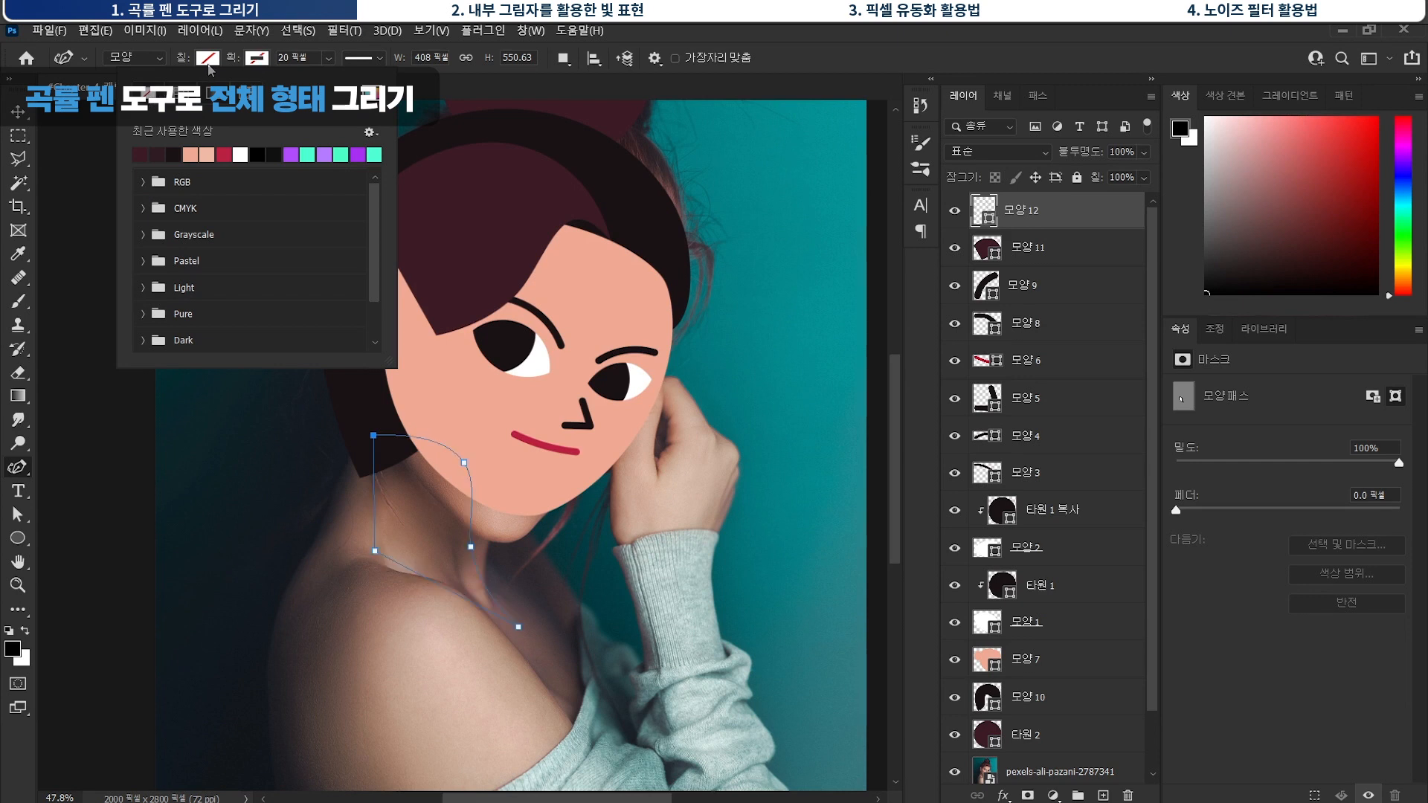
left_click(210, 60)
left_click(141, 153)
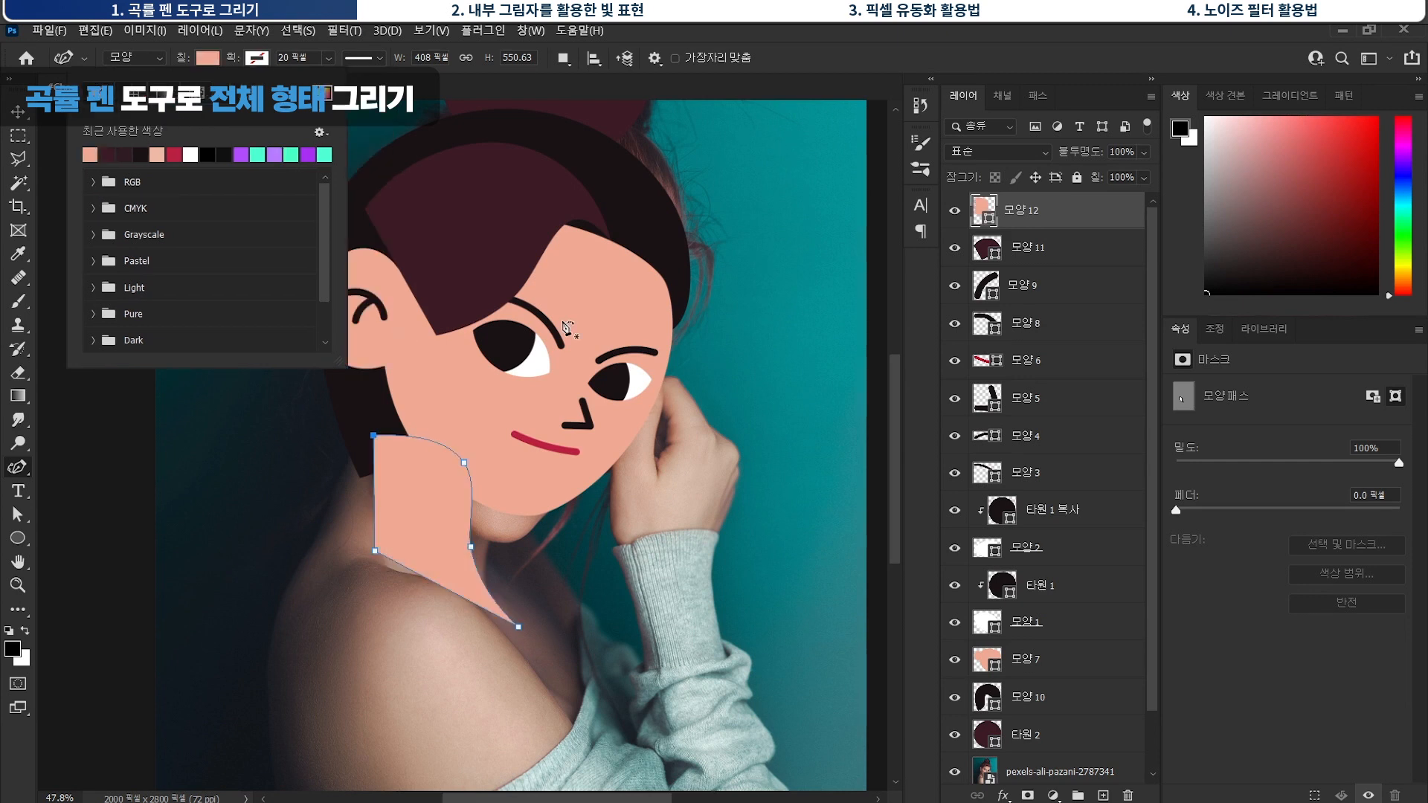
left_click(1027, 196)
left_click_drag(1071, 210, 1043, 718)
key("Escape")
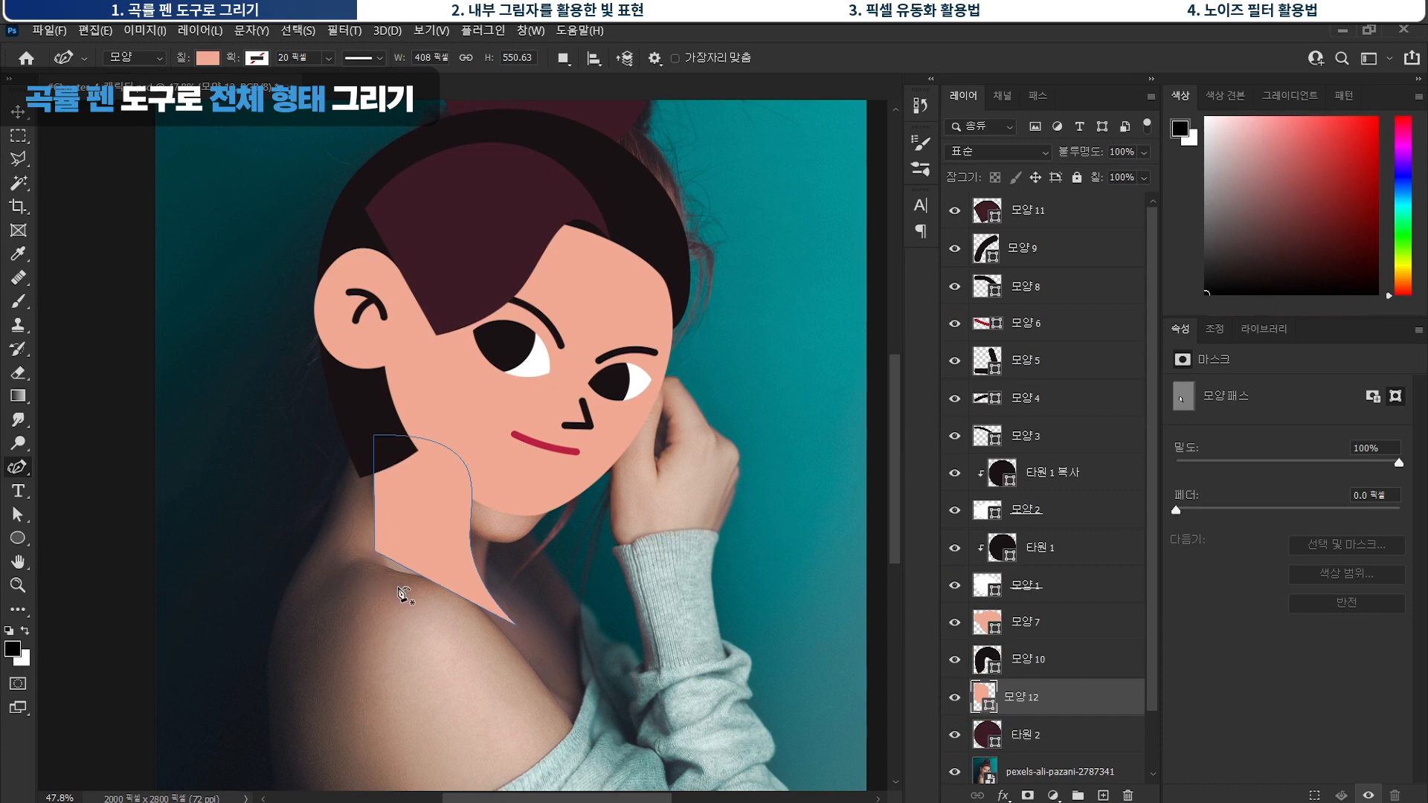
Draw a thin skin-coloured collarbone sliver about 327 by 186 px along the base of the neck.
left_click_drag(347, 531, 558, 662)
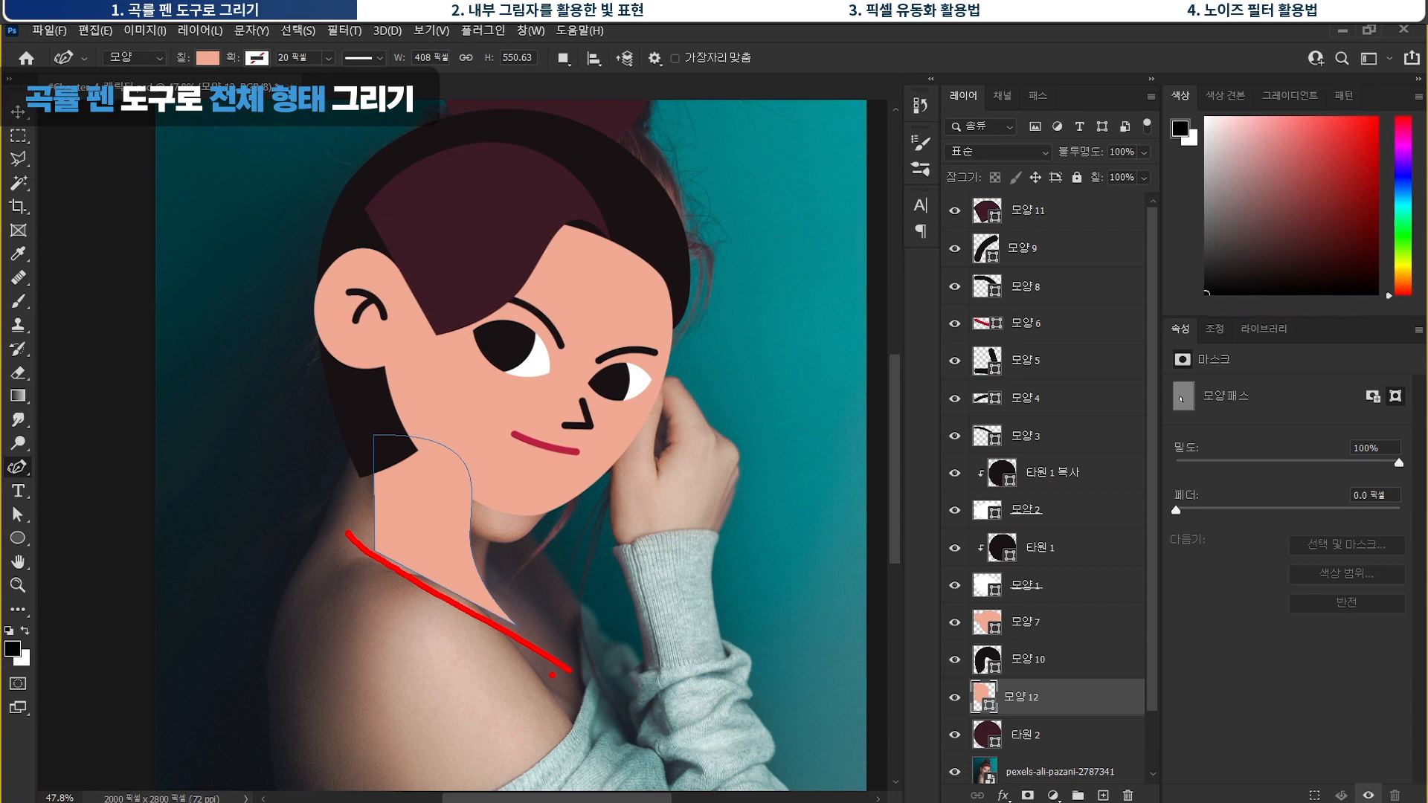
key("Escape")
left_click(455, 612)
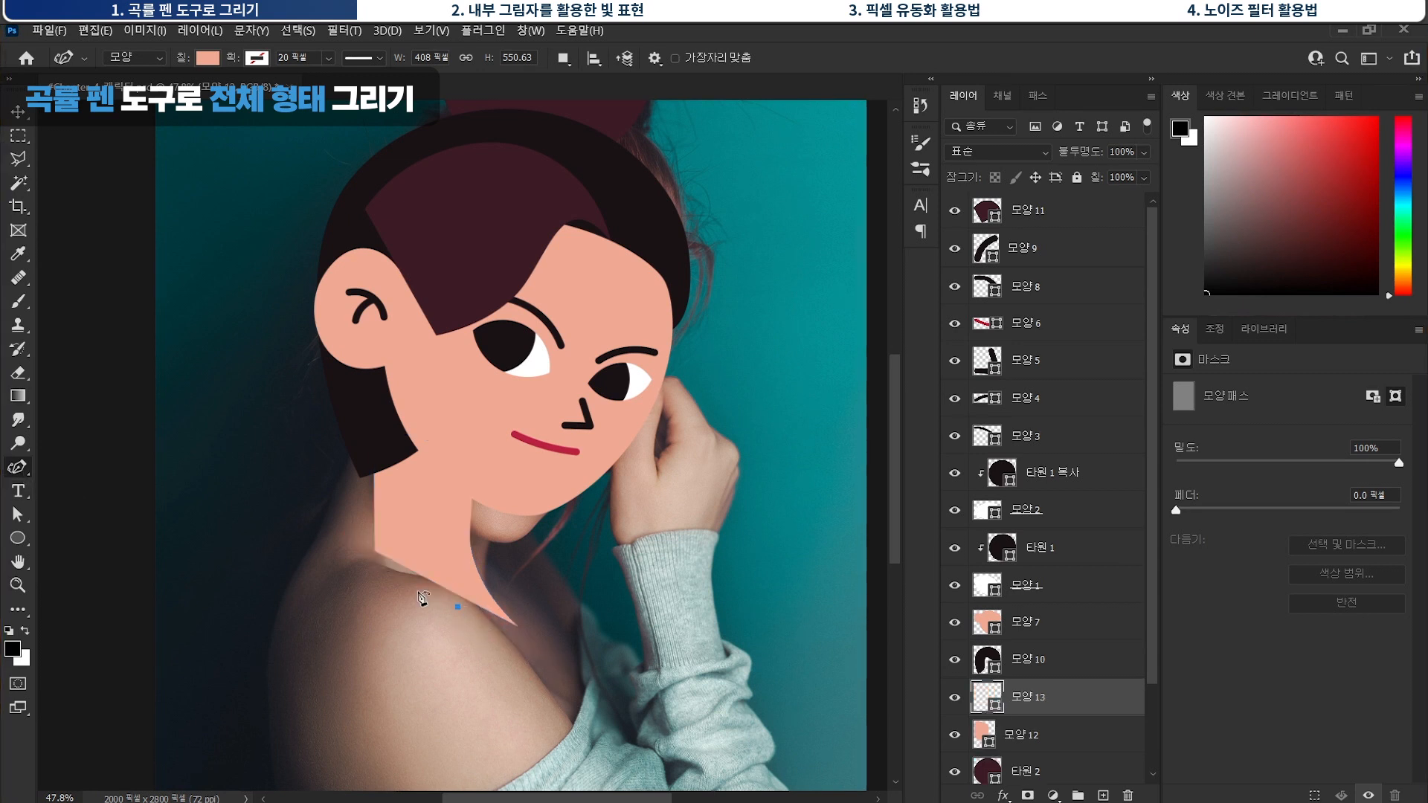
left_click(341, 542)
left_click(346, 566)
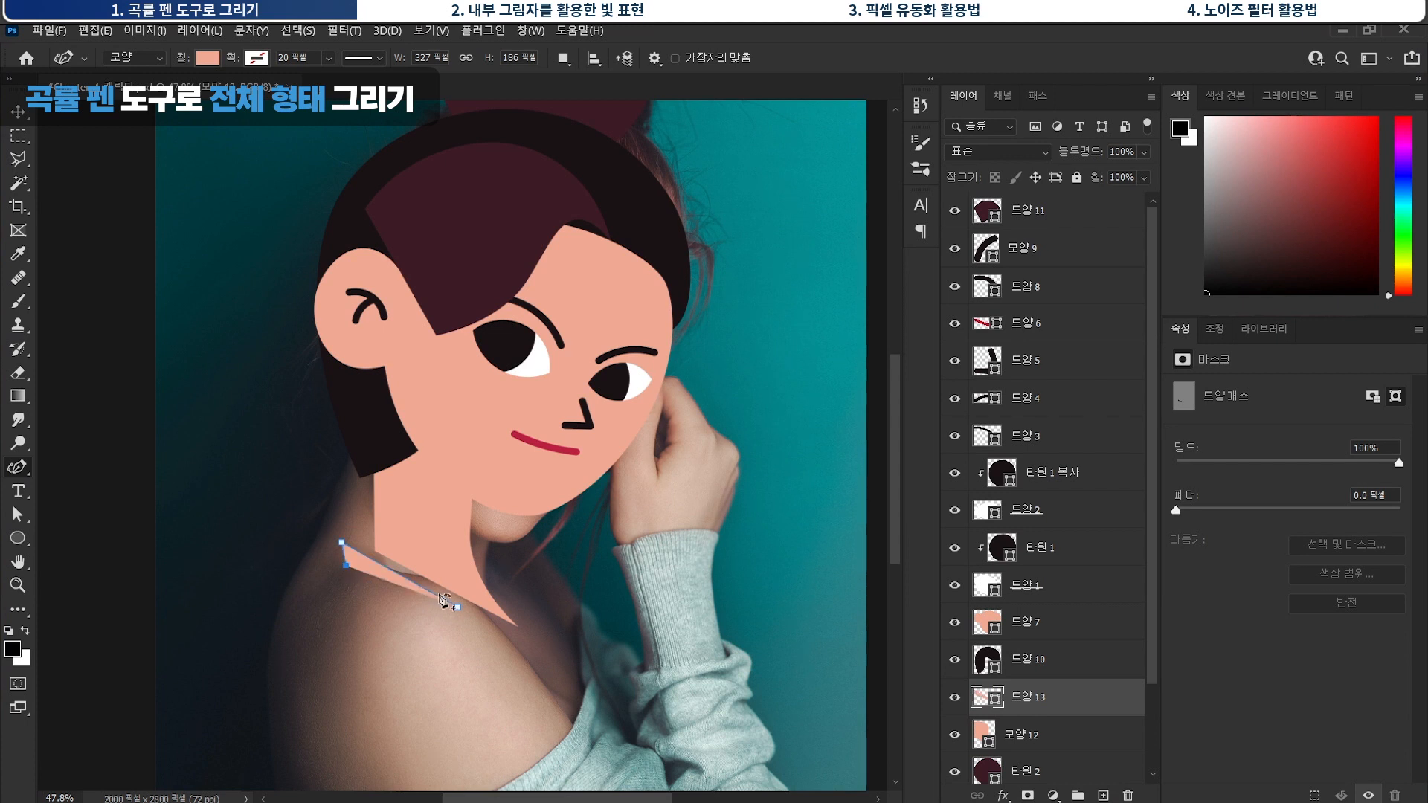
left_click(457, 609)
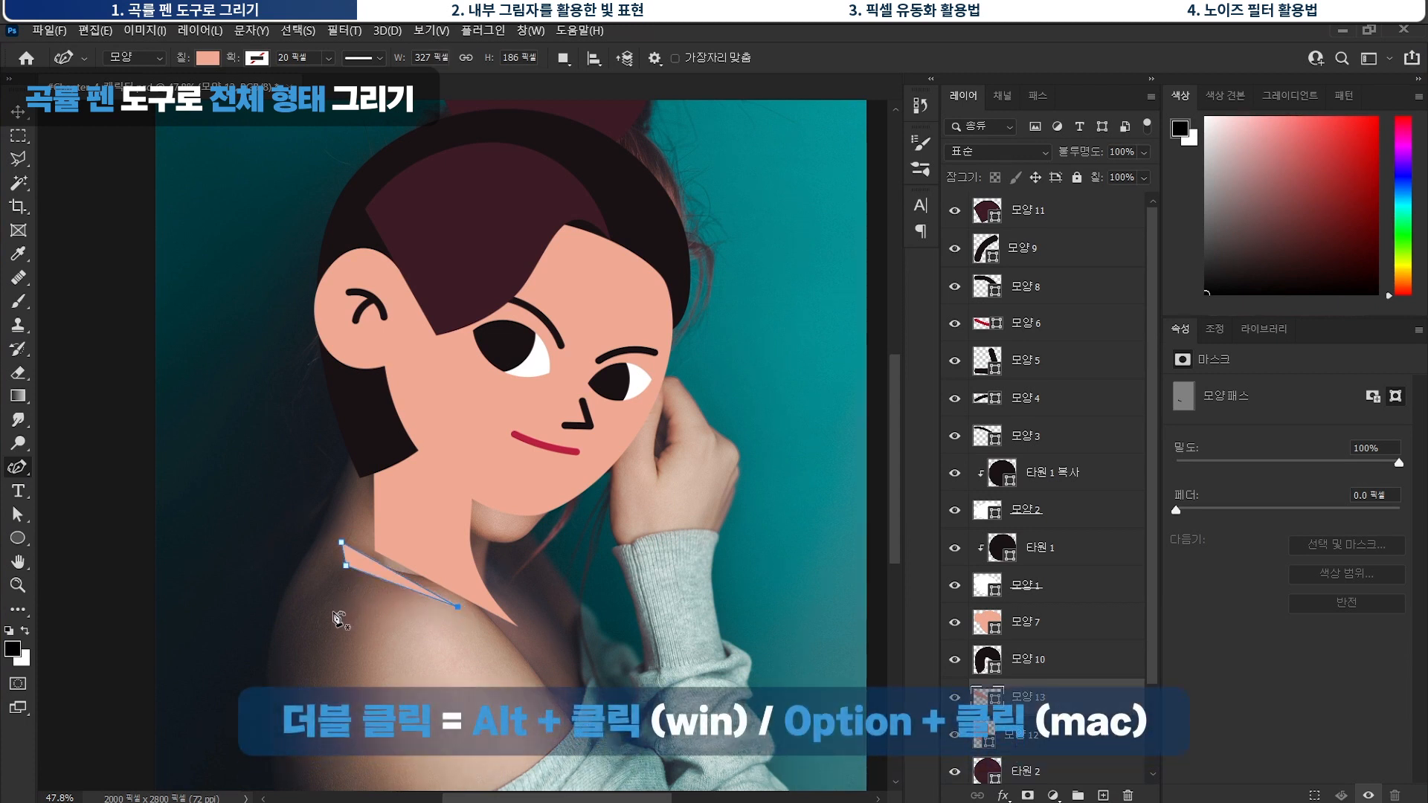
Draw a smaller skin-coloured sliver about 174 by 44 px on the shoulder beside the collarbone shape.
left_click(303, 567)
left_click(316, 578)
left_click(365, 582)
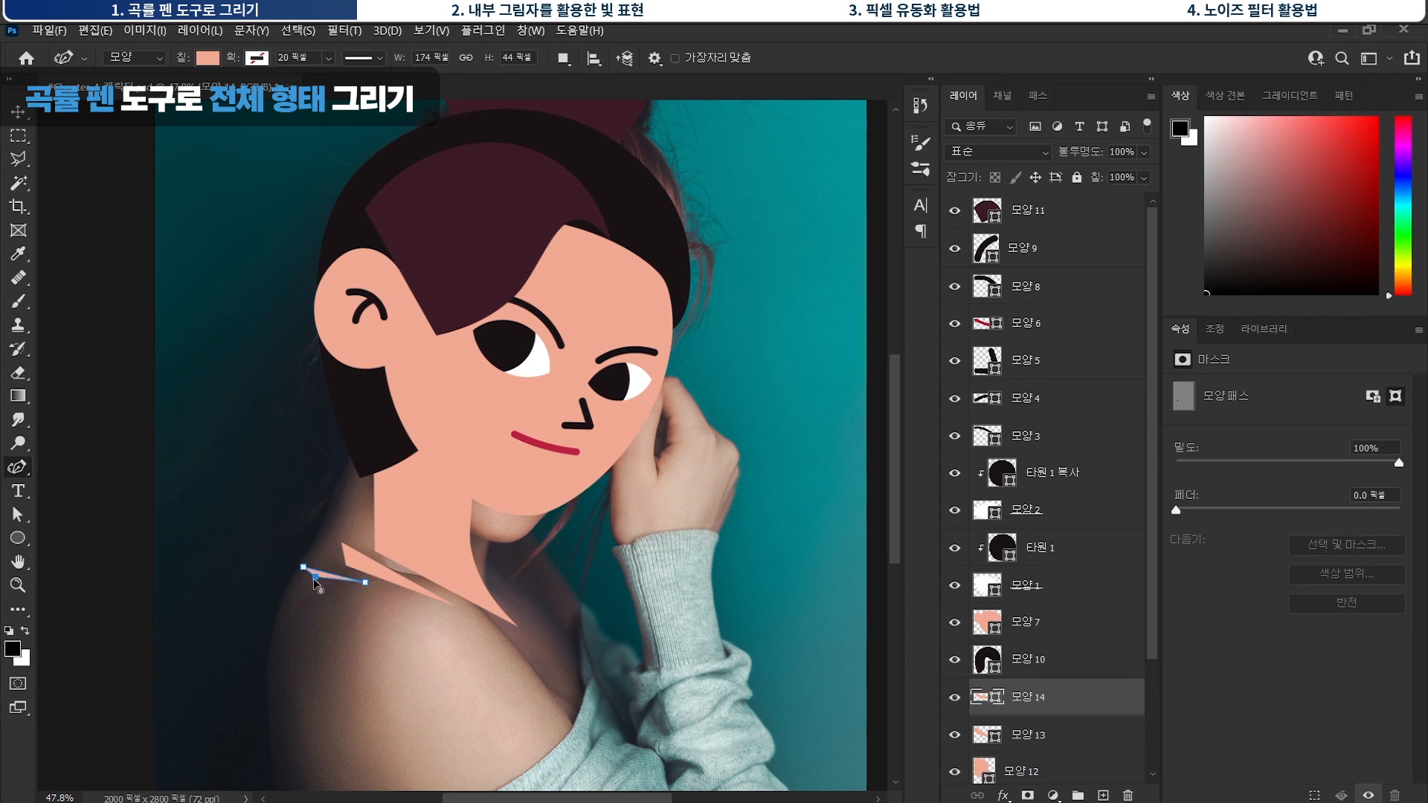
left_click_drag(530, 533, 531, 559)
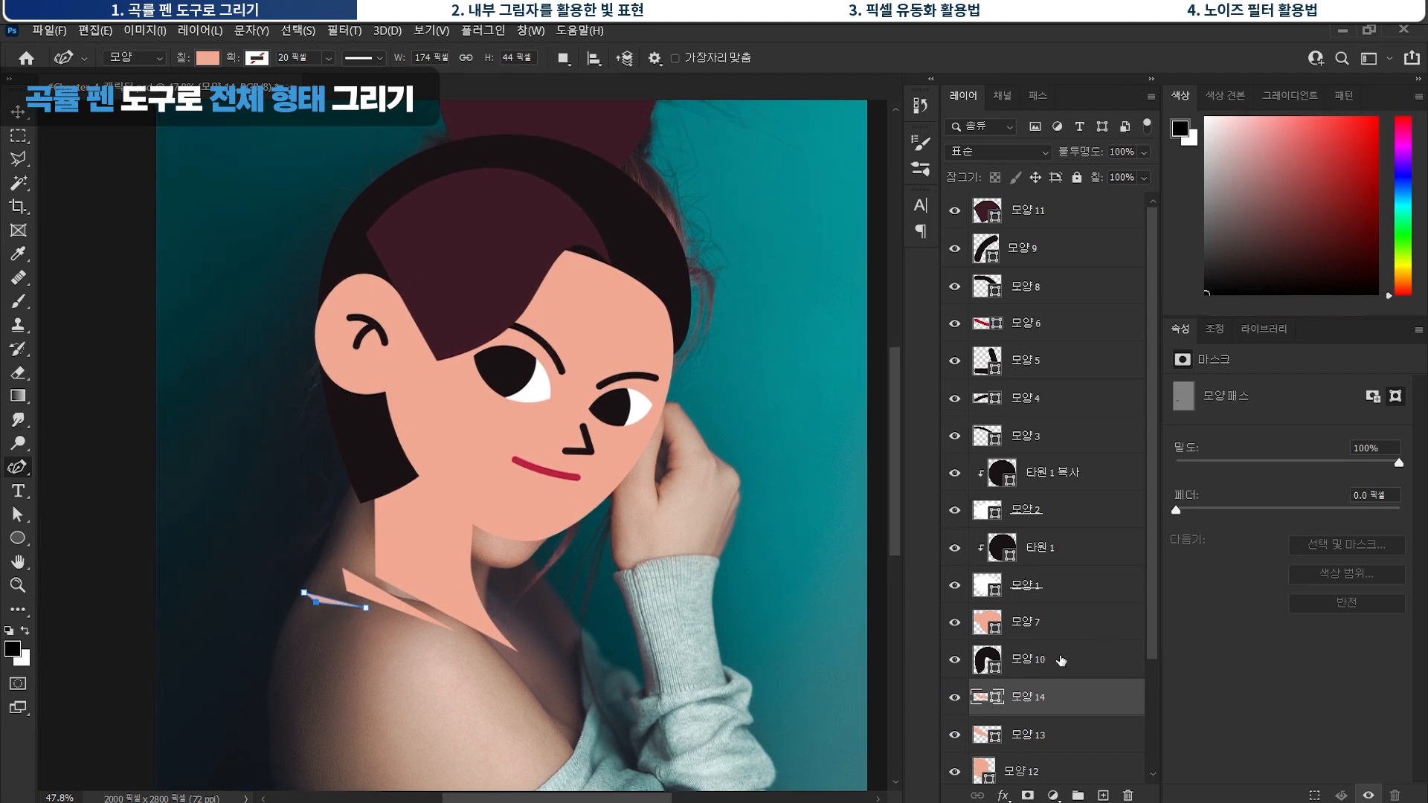
Draw a short black 20 px eyelash stroke just above the outer corner of the smaller eye.
left_click(1058, 621)
mouse_move(571, 418)
left_mouse_down()
mouse_move(575, 456)
mouse_move(546, 413)
left_mouse_up()
key("z")
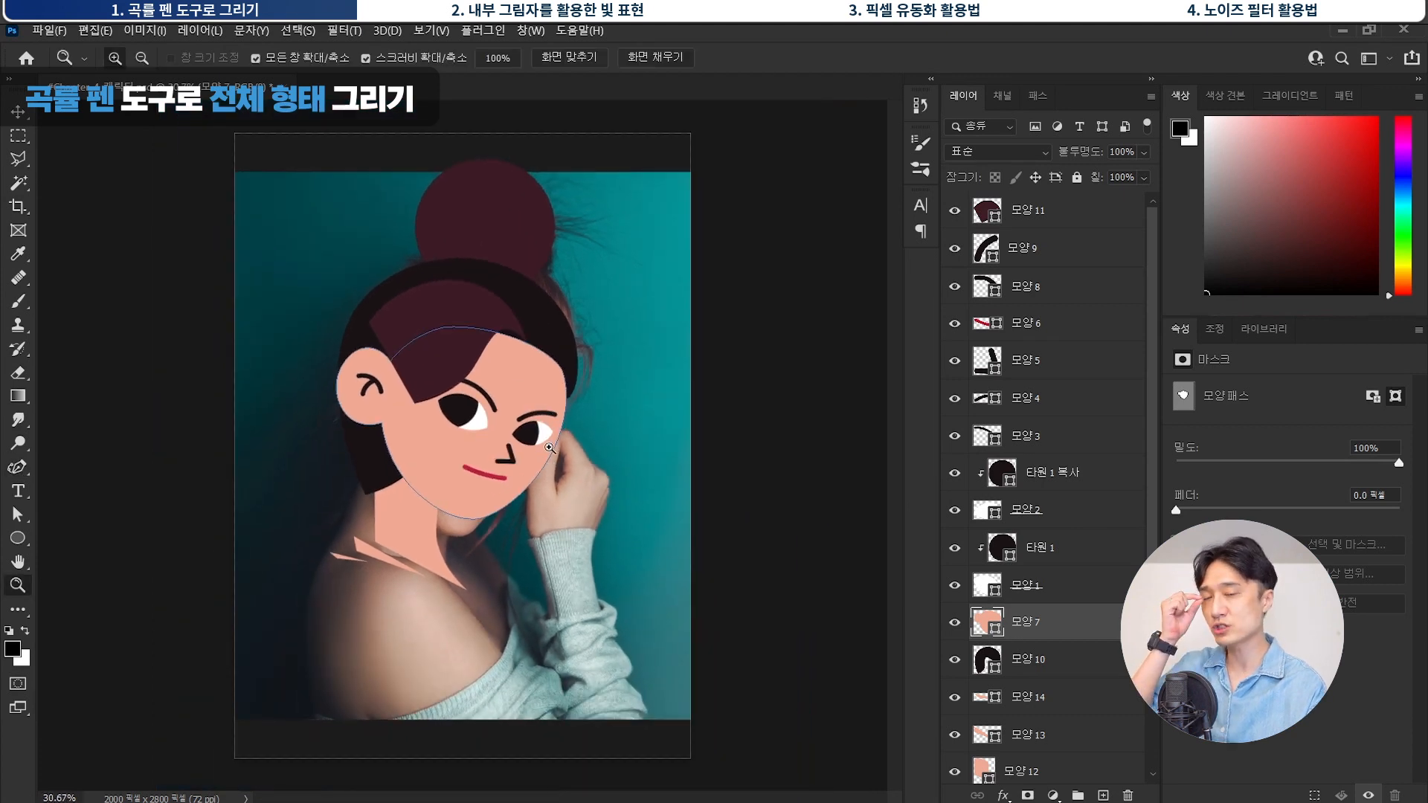
left_click(1086, 634, "ctrl")
left_click_drag(542, 423, 640, 433)
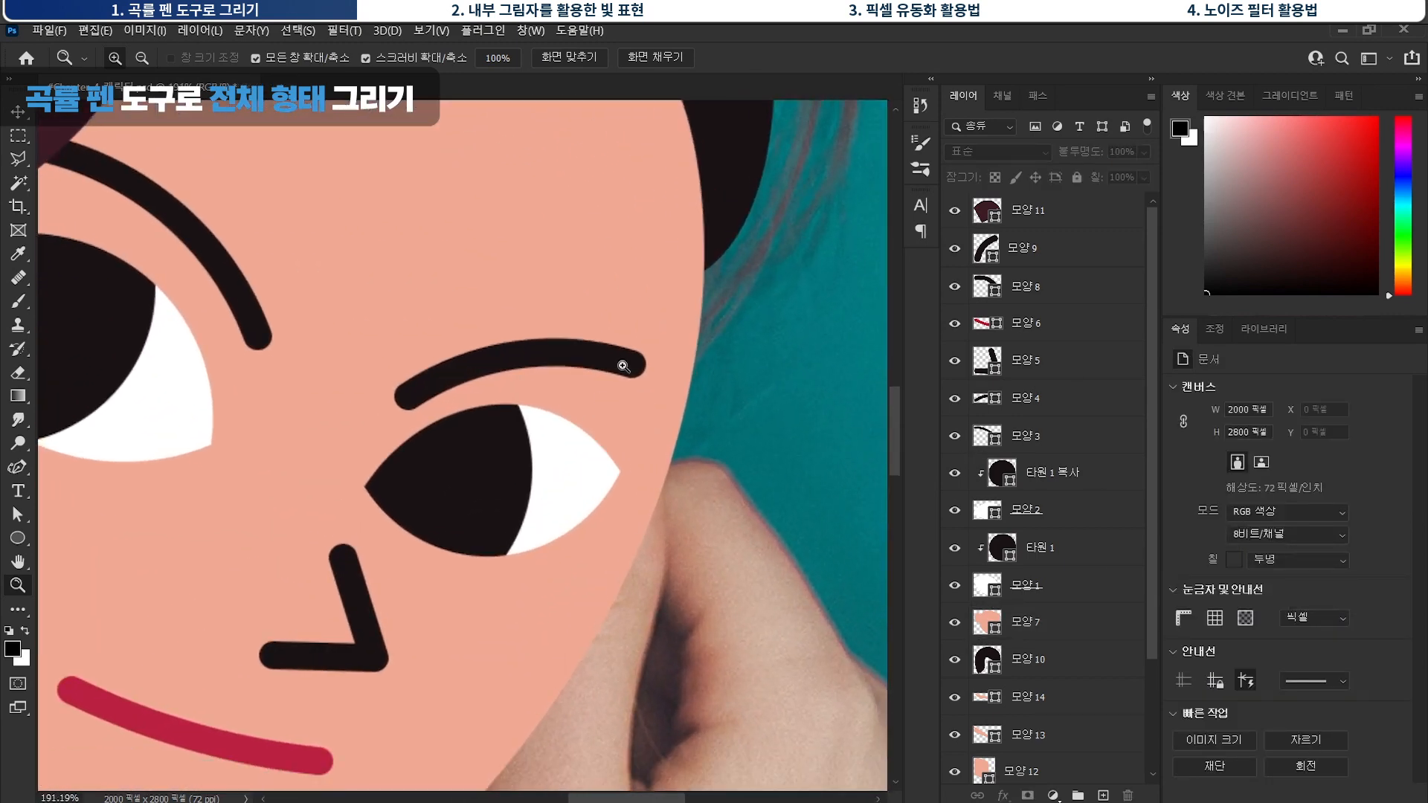
key("p")
left_click(615, 430)
left_click(644, 415)
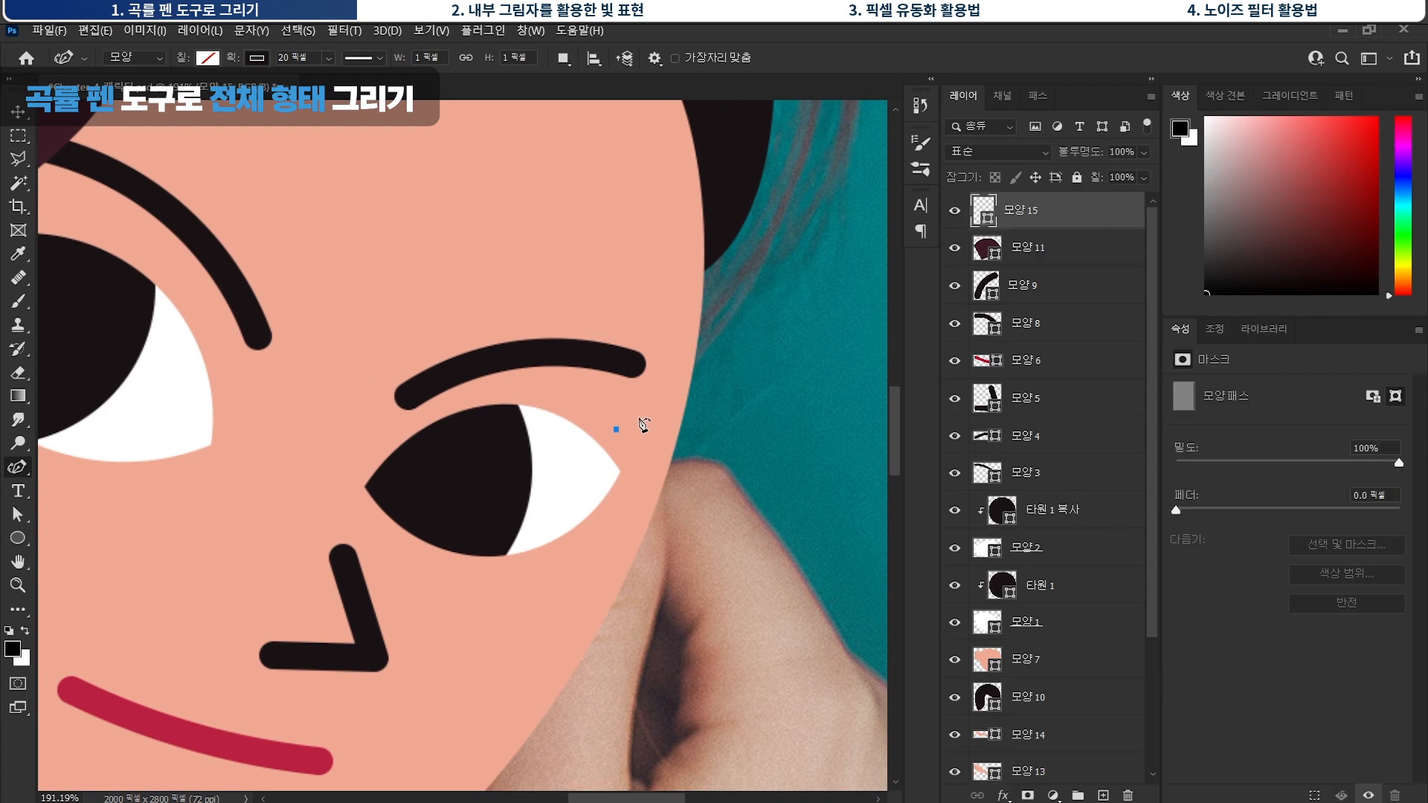
left_click(1124, 218, "ctrl")
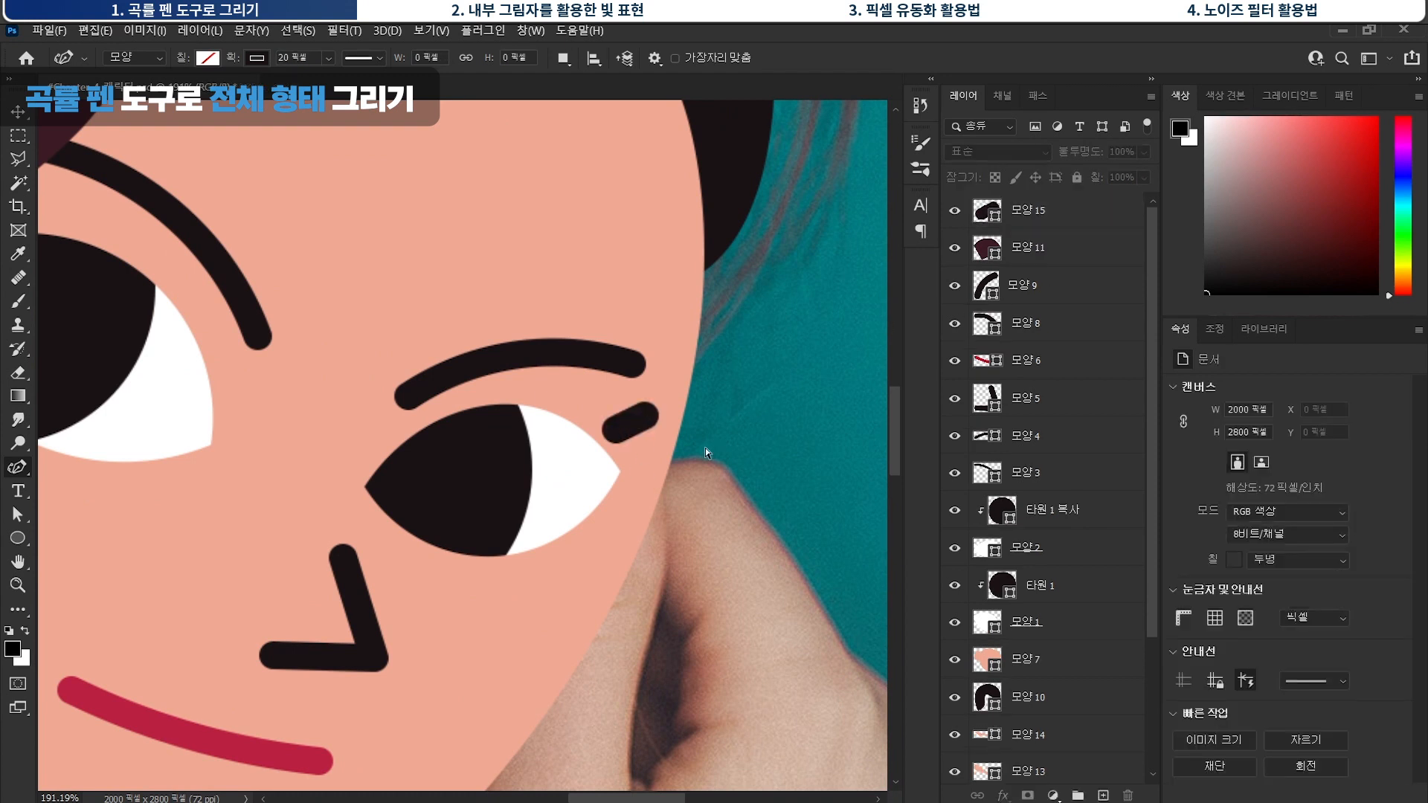
Draw a second black eyelash below the first at the smaller eye's outer corner and shorten it to about 22 px wide.
left_click(627, 460)
left_click(680, 448)
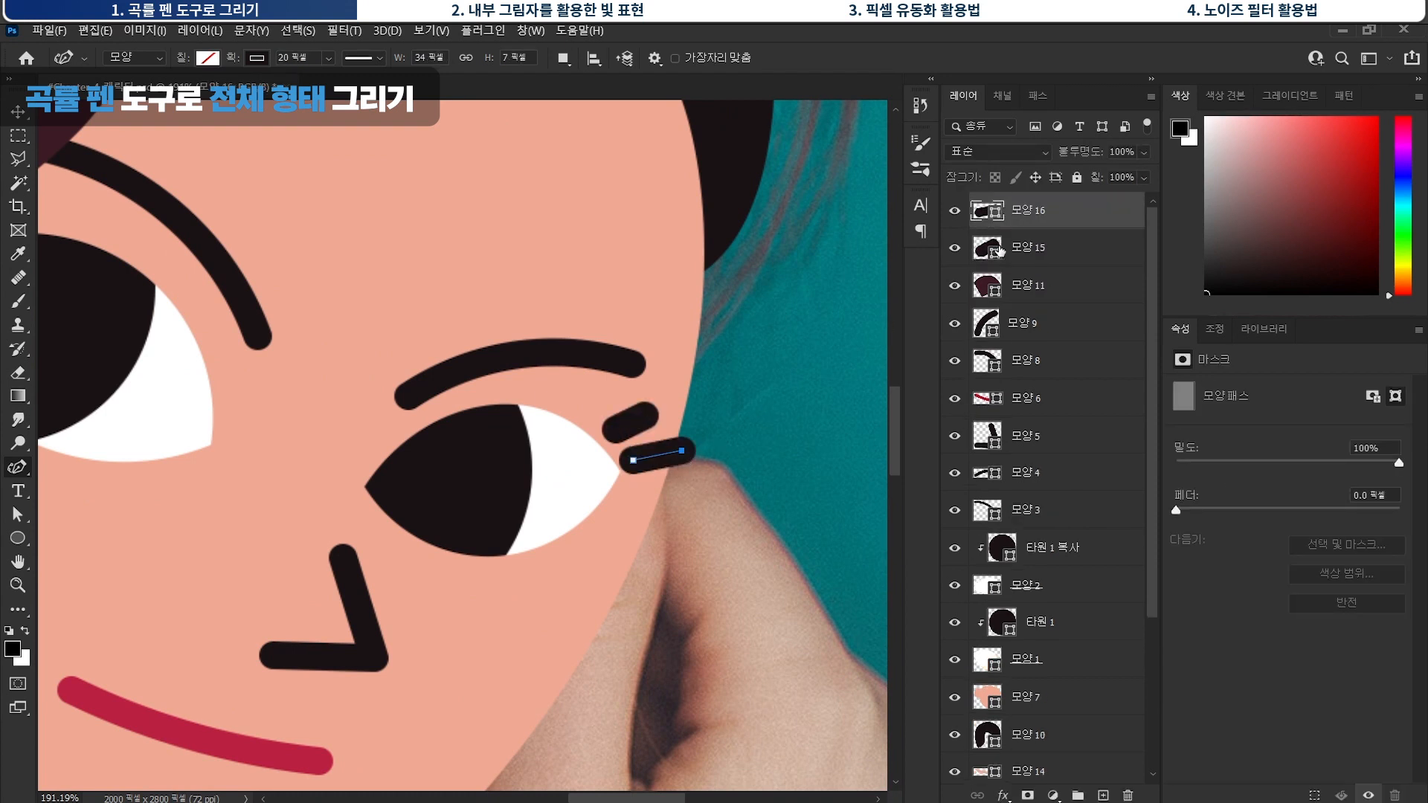
left_click(768, 443, "ctrl")
left_click(702, 431, "ctrl")
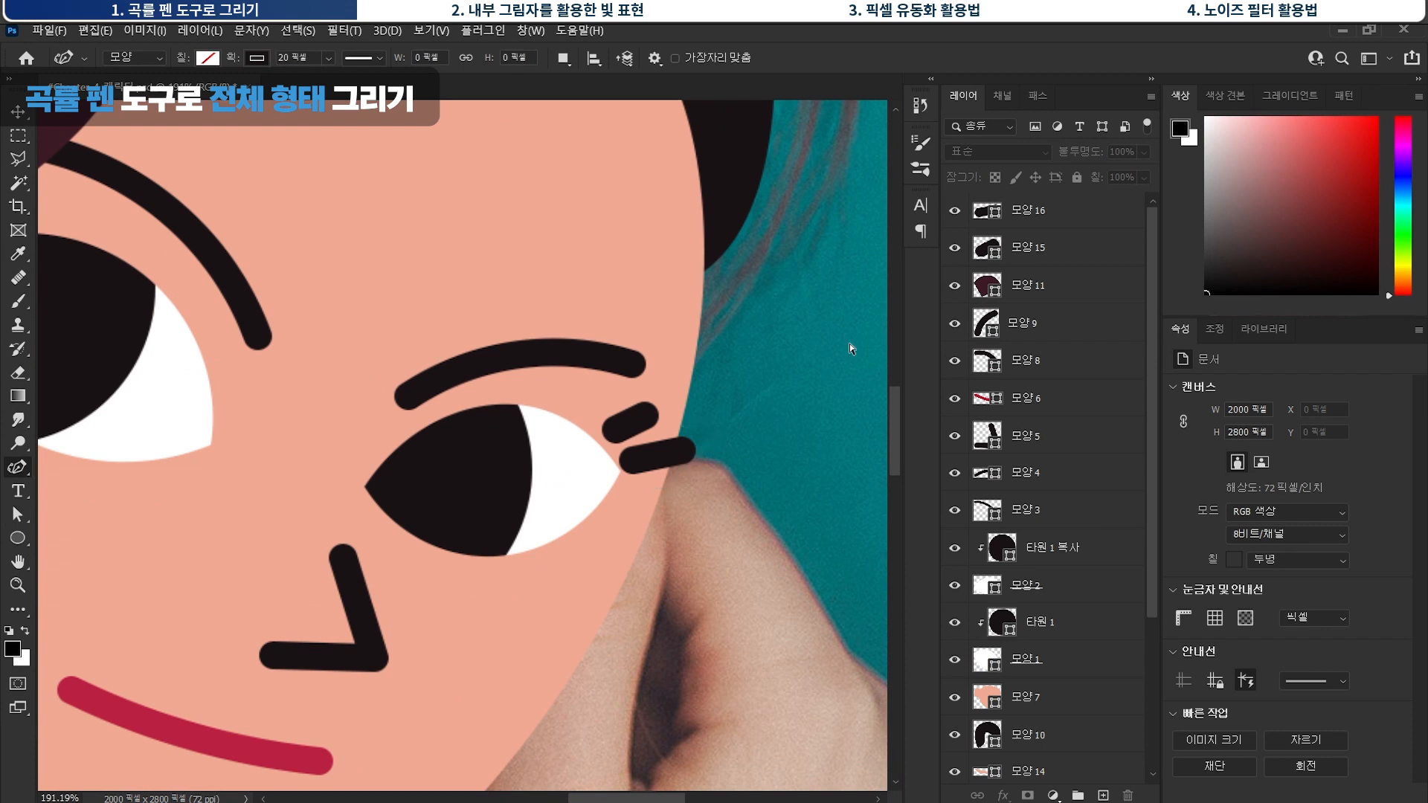
key("ctrl+z")
mouse_move(681, 451)
left_mouse_down()
mouse_move(639, 465)
mouse_move(673, 480)
left_mouse_up()
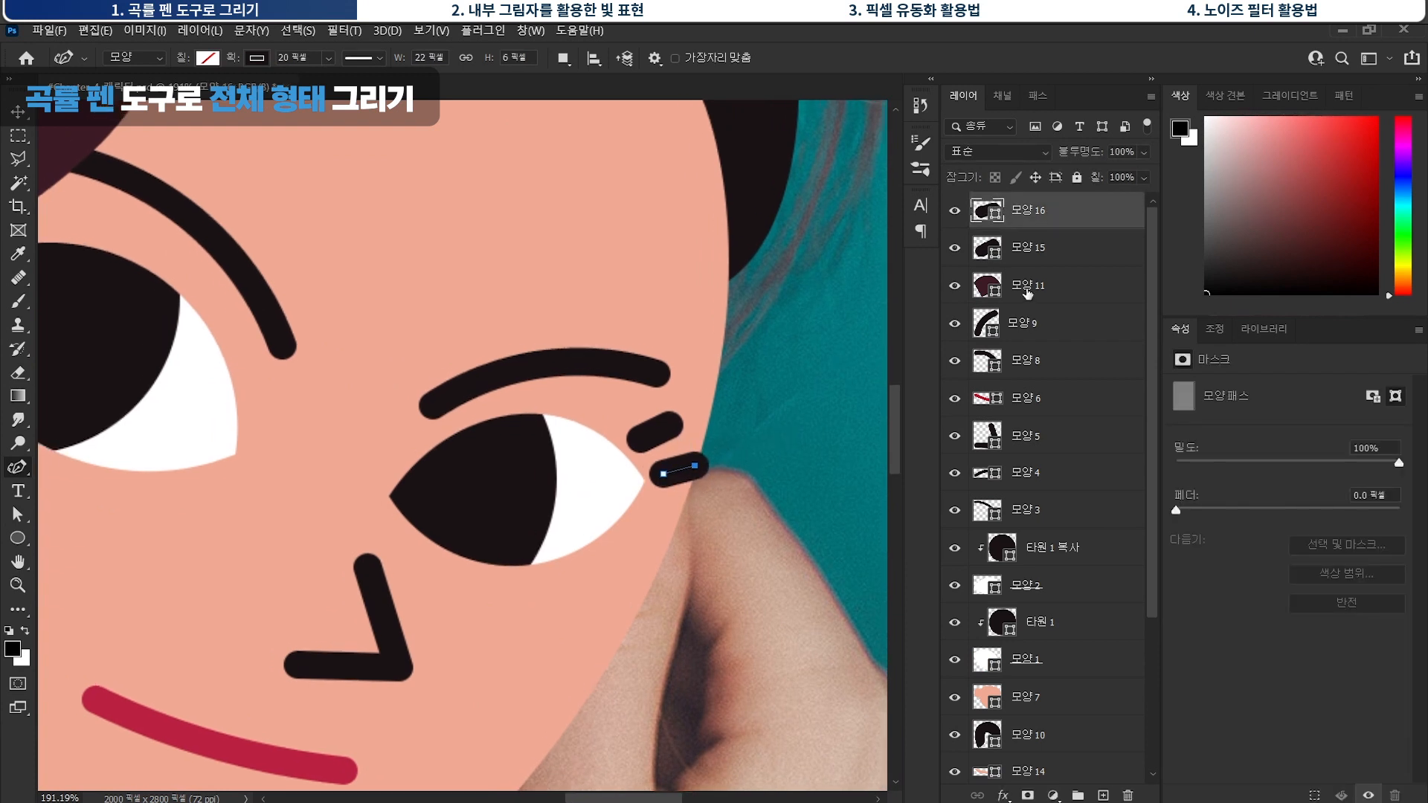
Select both eyelash layers of the smaller eye and nudge them slightly upwards.
key("v")
left_click(1048, 250)
left_click(1056, 220, "shift")
key("Up")
Draw a short black eyelash about 24 px tall above the larger eye's outer corner, over the fringe, leaving no layer selected.
left_click_drag(377, 428, 592, 529)
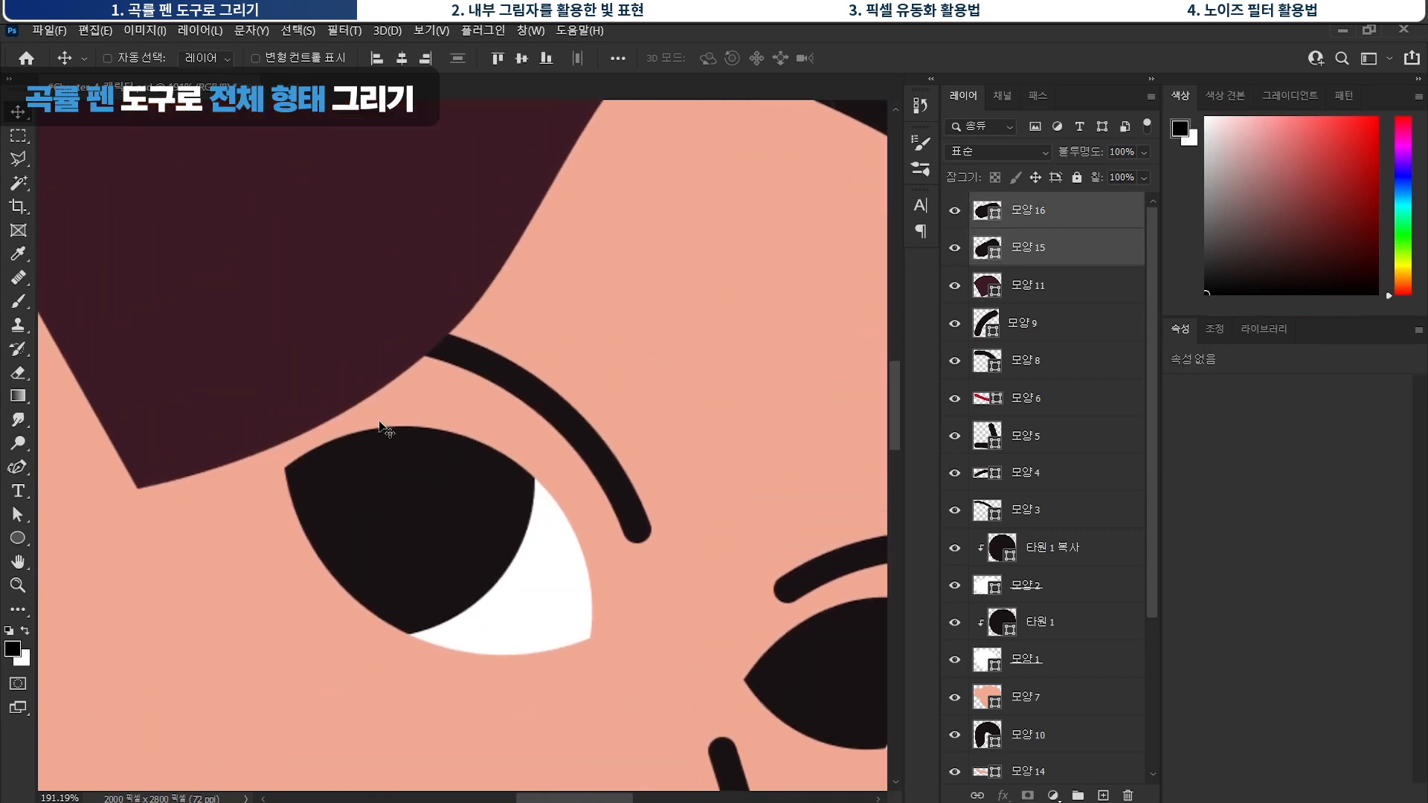
left_click_drag(515, 382, 503, 394)
key("p")
left_click(1068, 221, "ctrl")
left_click(1073, 247, "ctrl")
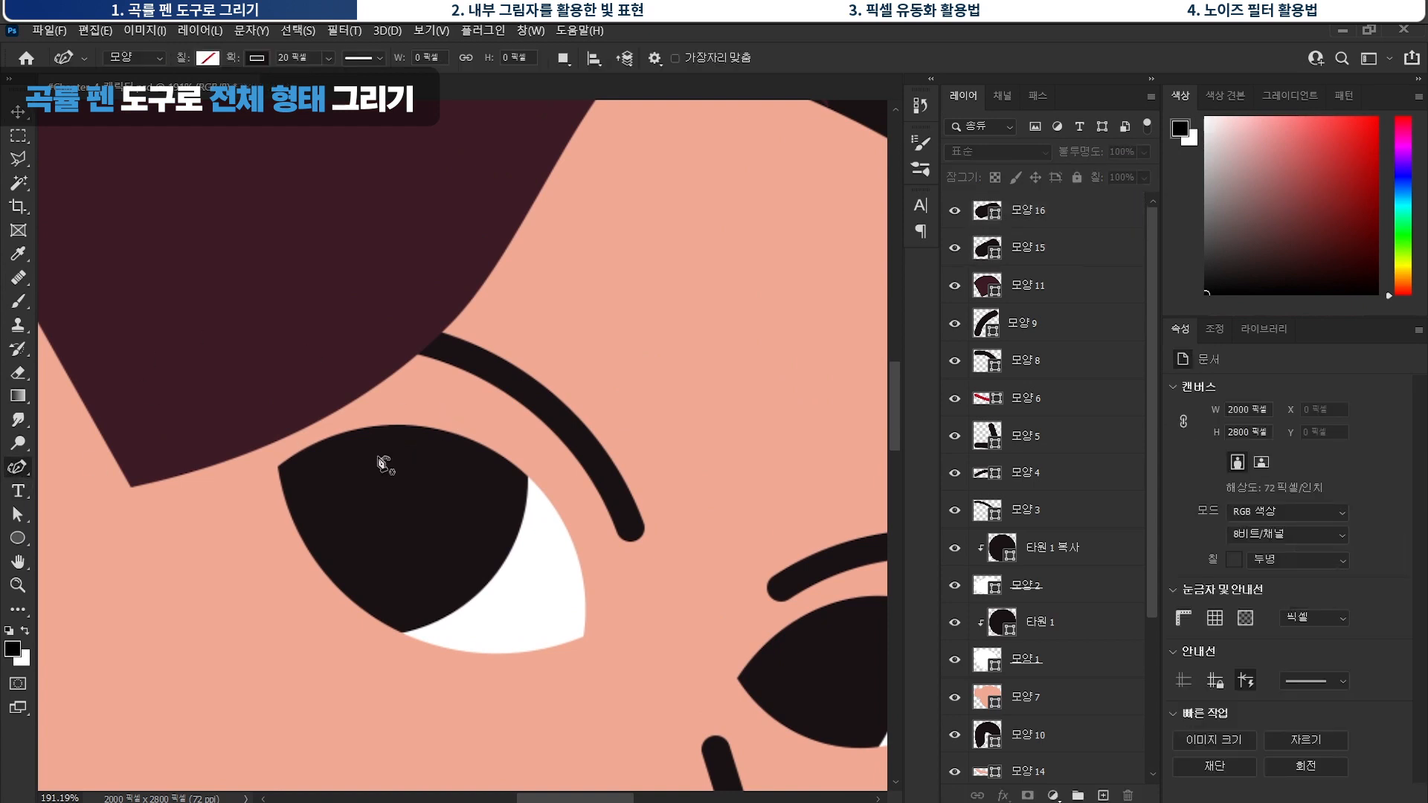
left_click(326, 423)
left_click(310, 389)
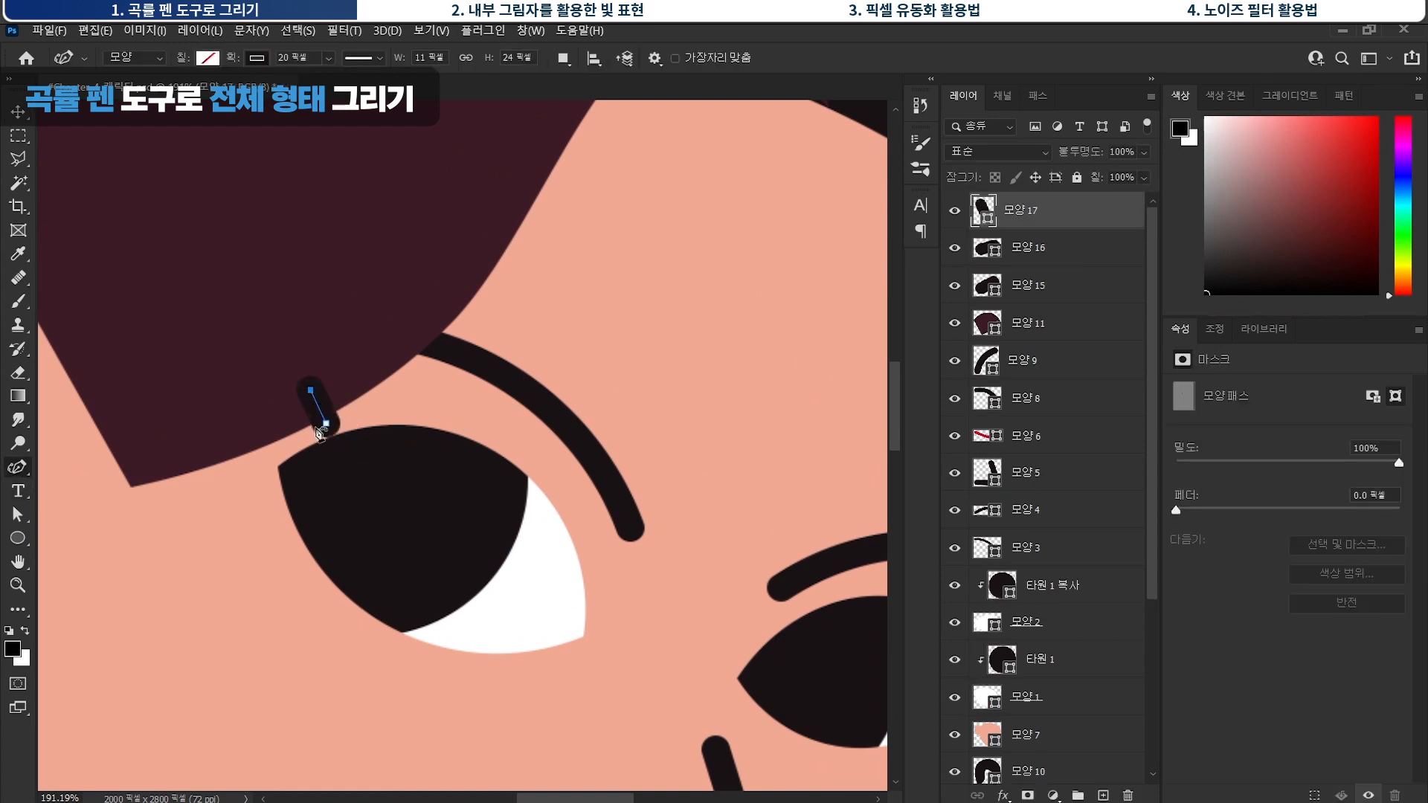
left_click(1056, 224, "ctrl")
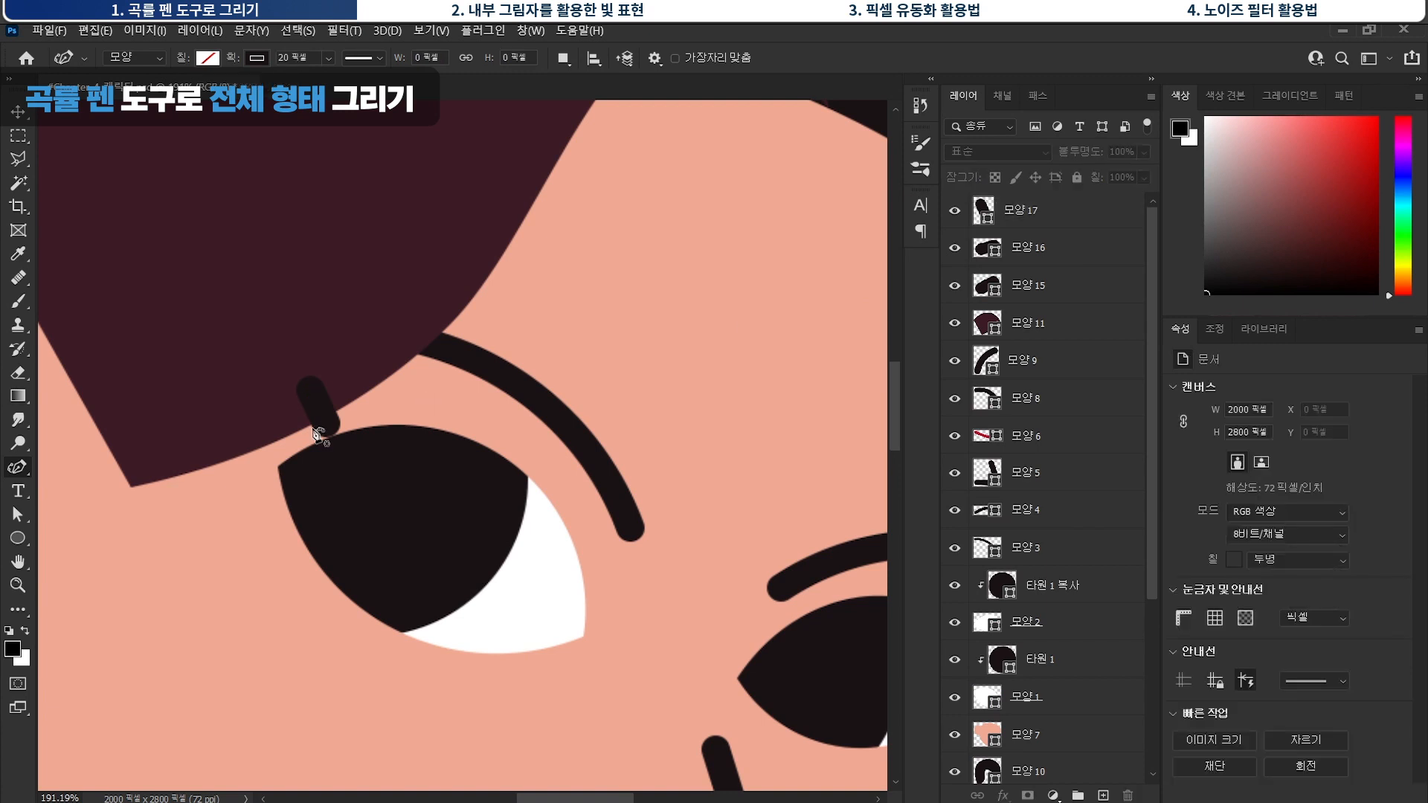
Draw a second black eyelash next to the first on the larger eye and select both of its eyelash layers.
left_click(276, 440)
left_click(247, 379)
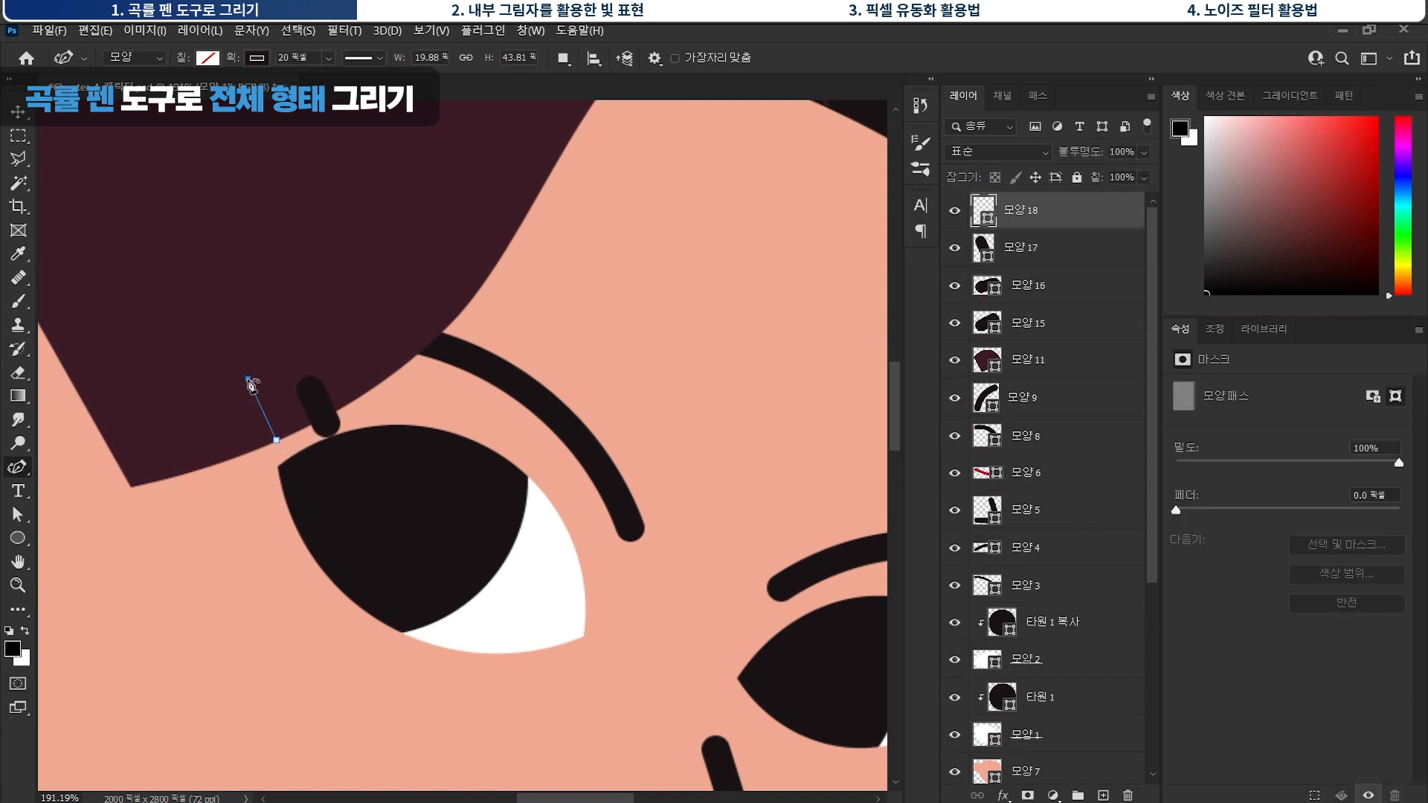
left_click(1045, 249)
key("v")
scroll(270, 413, "up", 3)
mouse_move(398, 410)
left_mouse_down()
mouse_move(372, 403)
mouse_move(385, 395)
left_mouse_up()
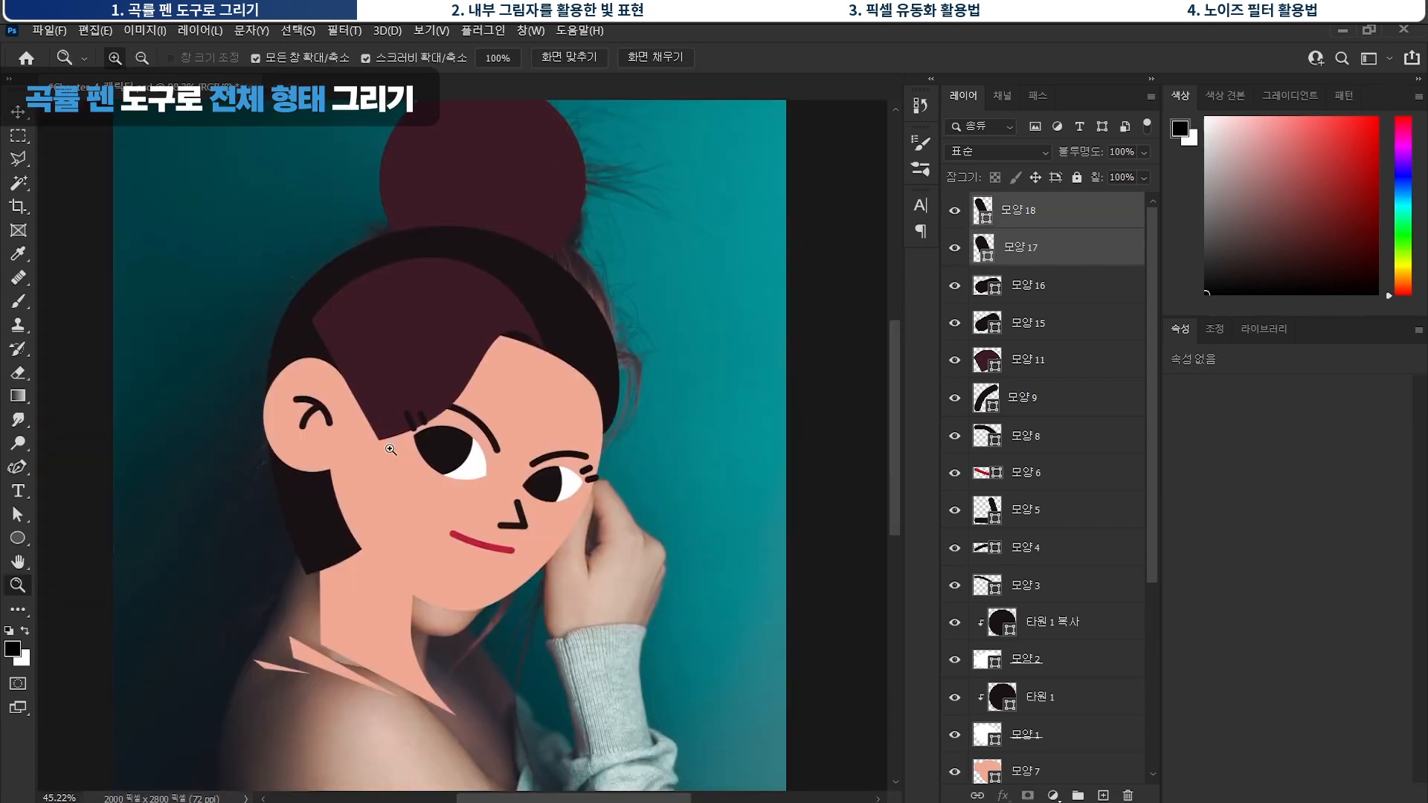
left_click_drag(391, 447, 416, 446)
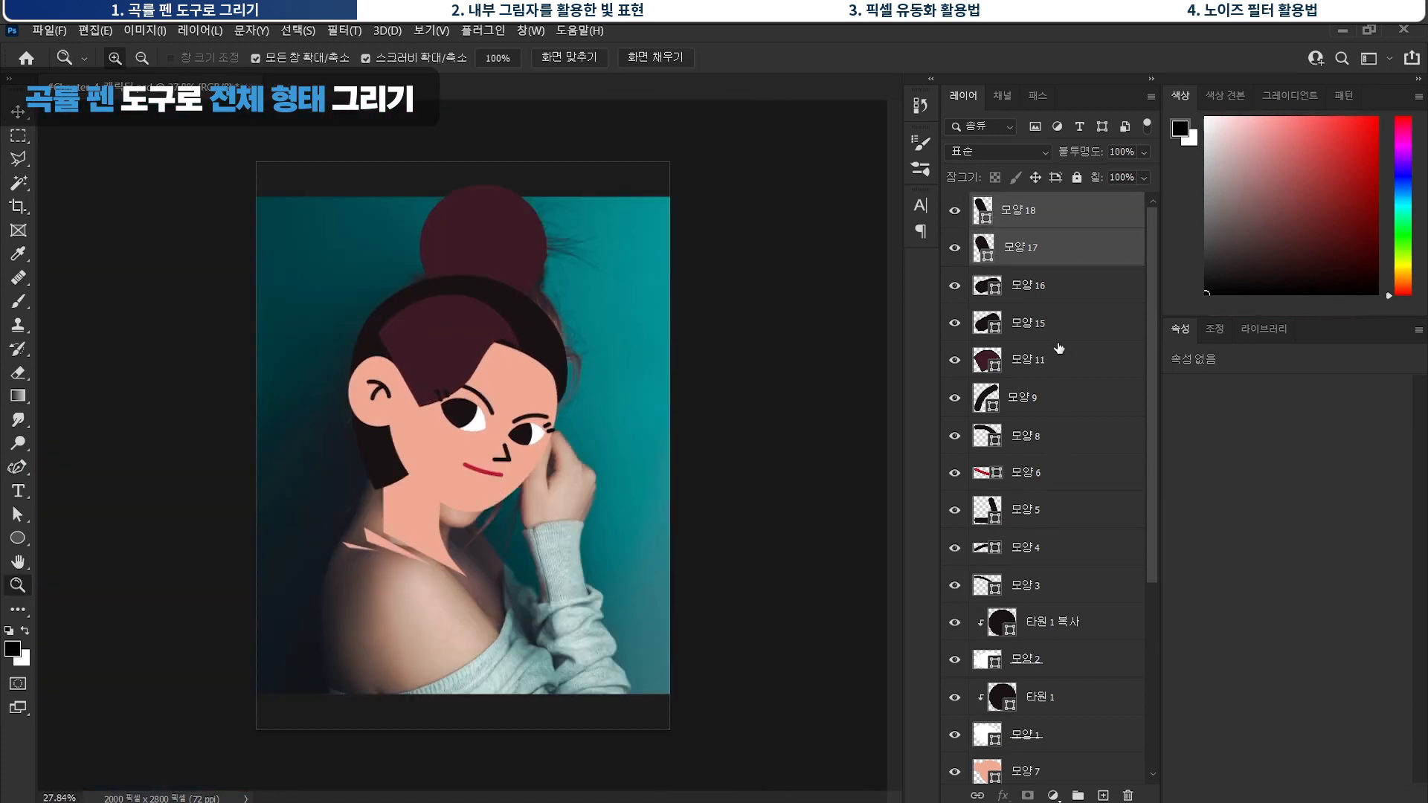
Select all the drawn shape layers down to the bun circle and combine them into one group.
left_click(1056, 283)
scroll(1065, 609, "down", 5)
left_click(1055, 669, "shift")
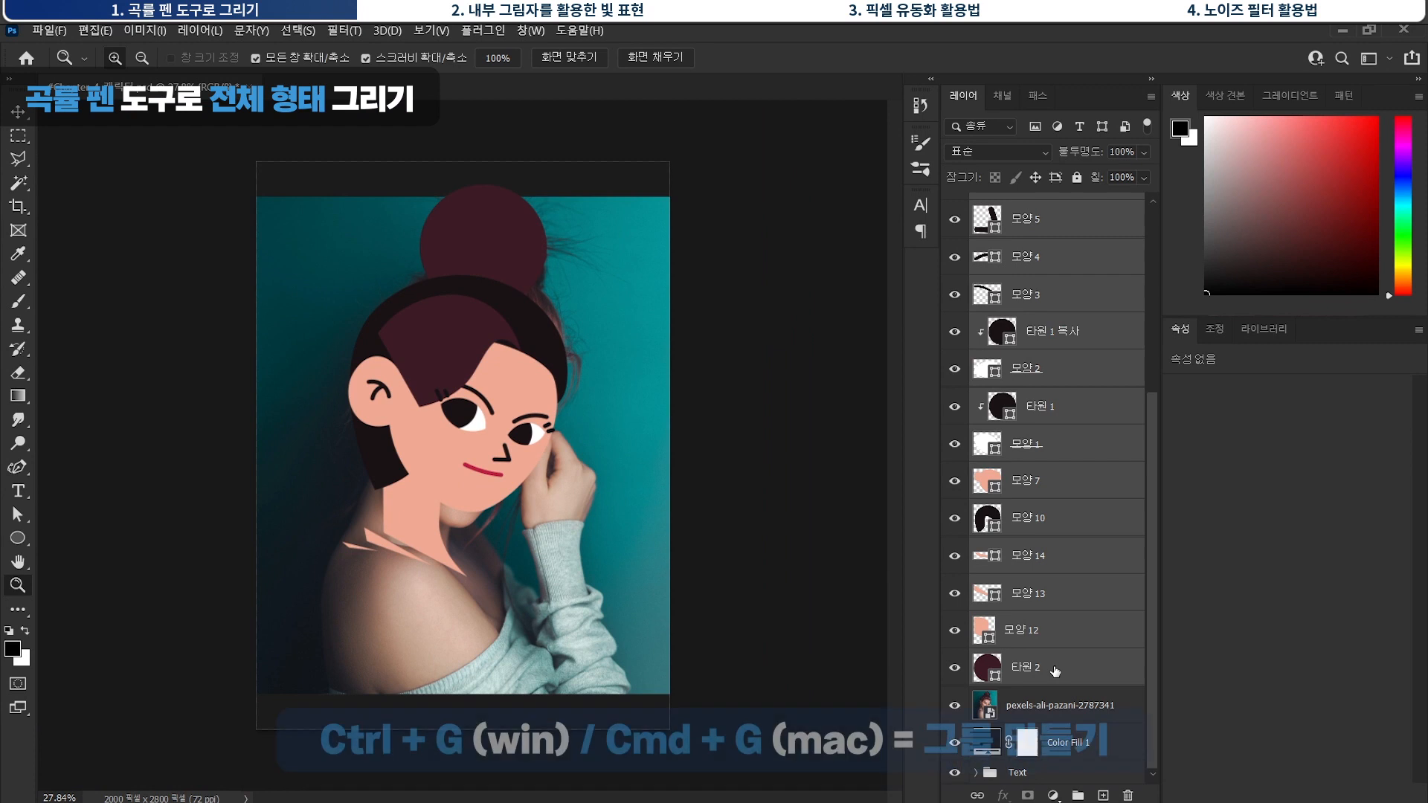
key("ctrl+g")
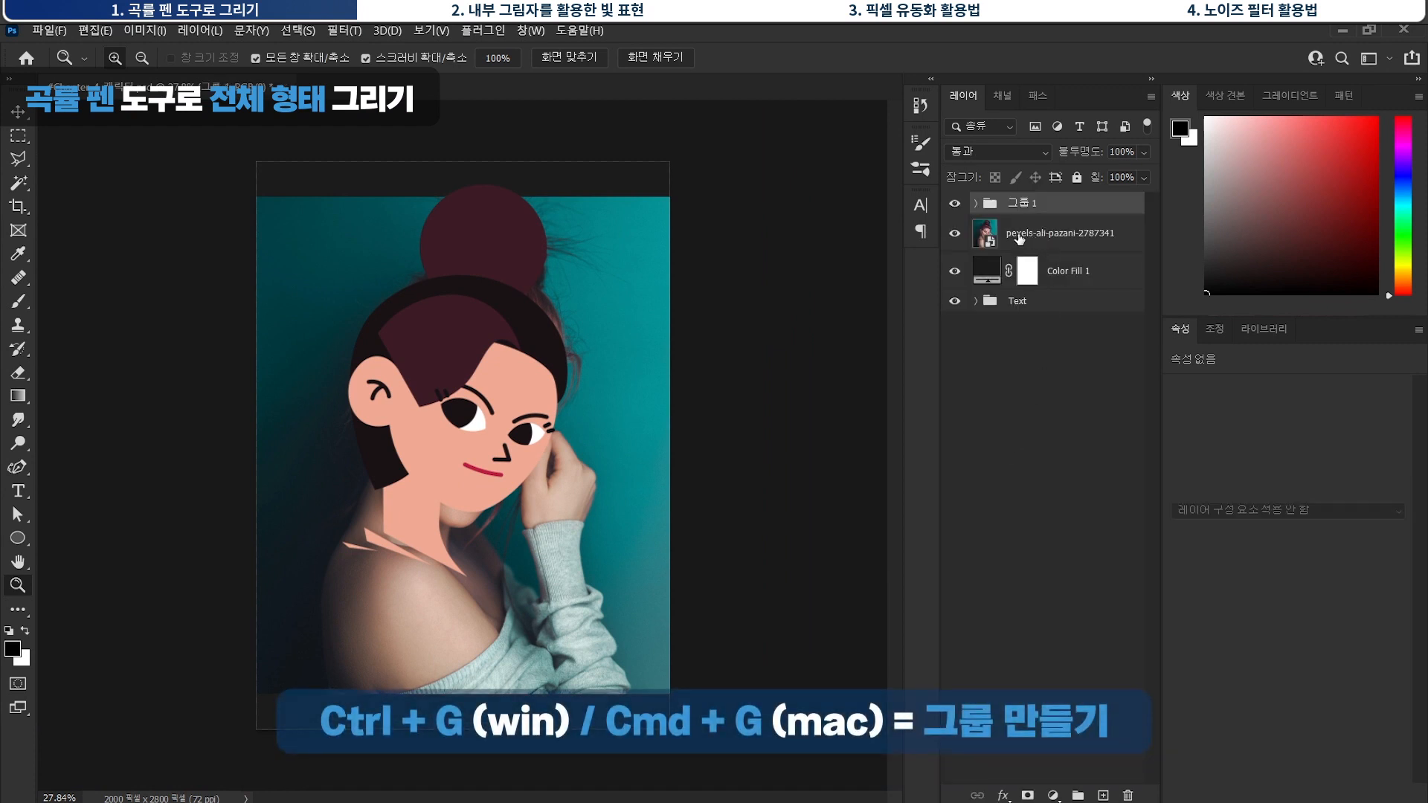
Hide the portrait photo layer and move the character group slightly down and to the right on the canvas.
left_click(1030, 236)
left_click(954, 233)
left_click(1030, 203)
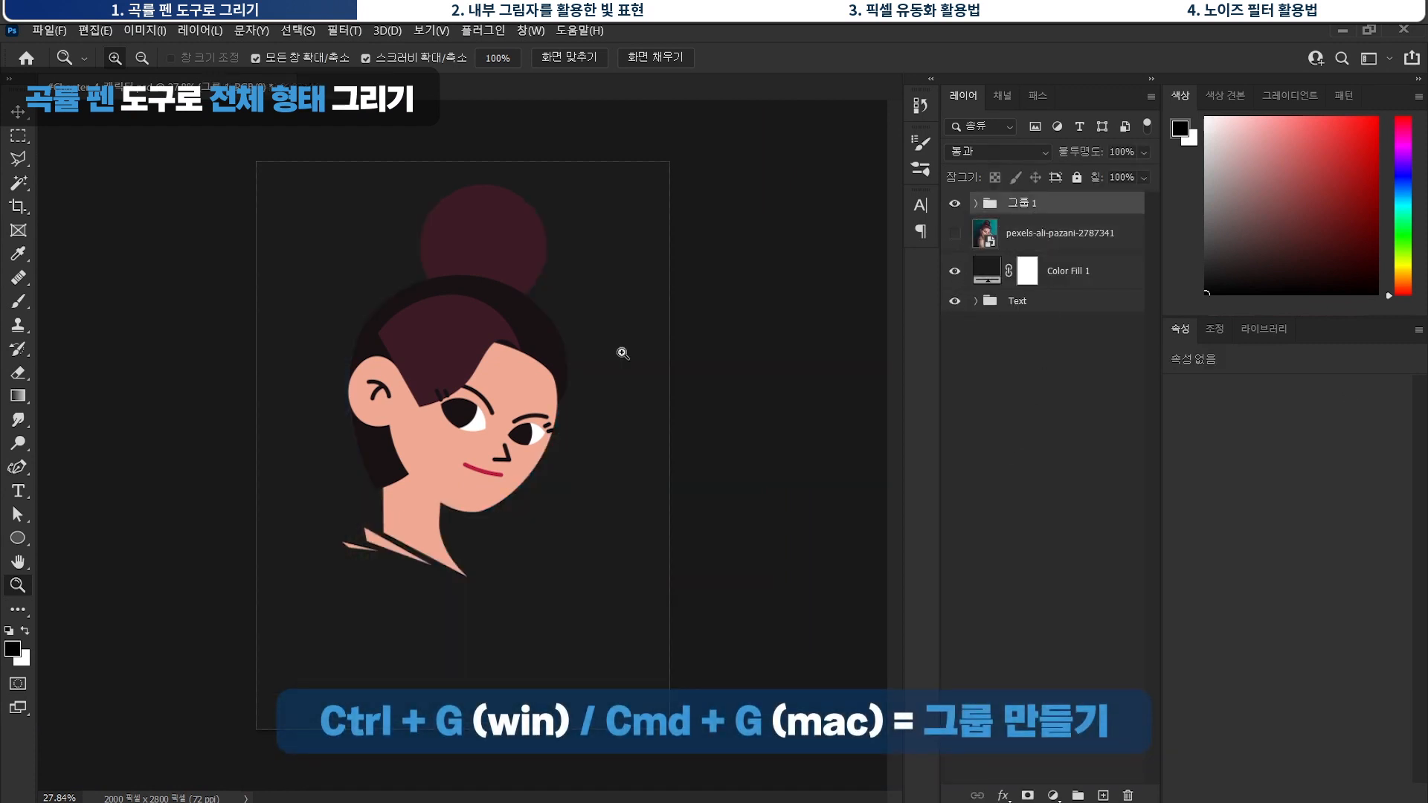
key("v")
left_click_drag(525, 372, 540, 426)
key("z")
left_click(520, 528)
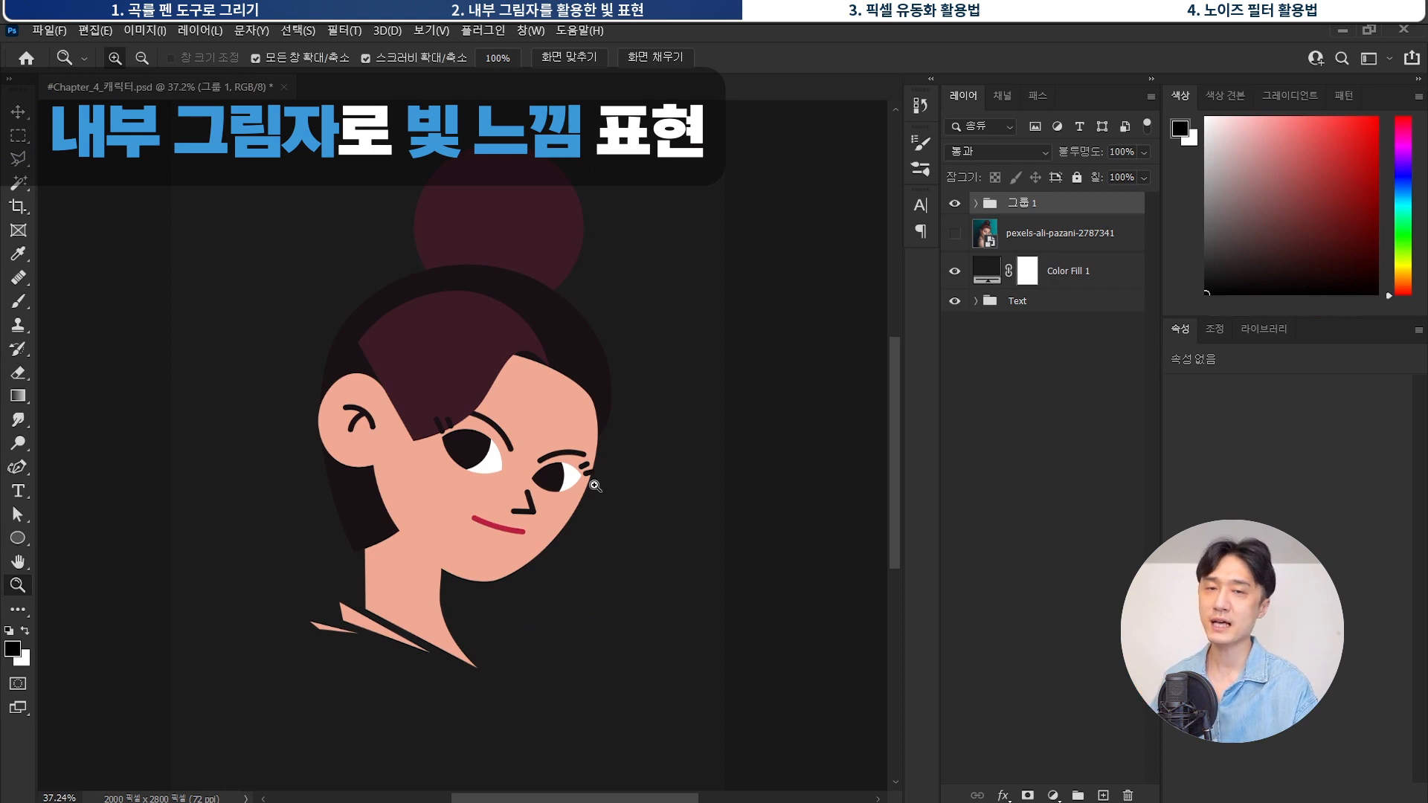
Expand the character group and toggle layer visibility to identify the face and neck shapes.
left_click(975, 202)
scroll(1041, 473, "down", 3)
left_click(1041, 543)
left_click(998, 655)
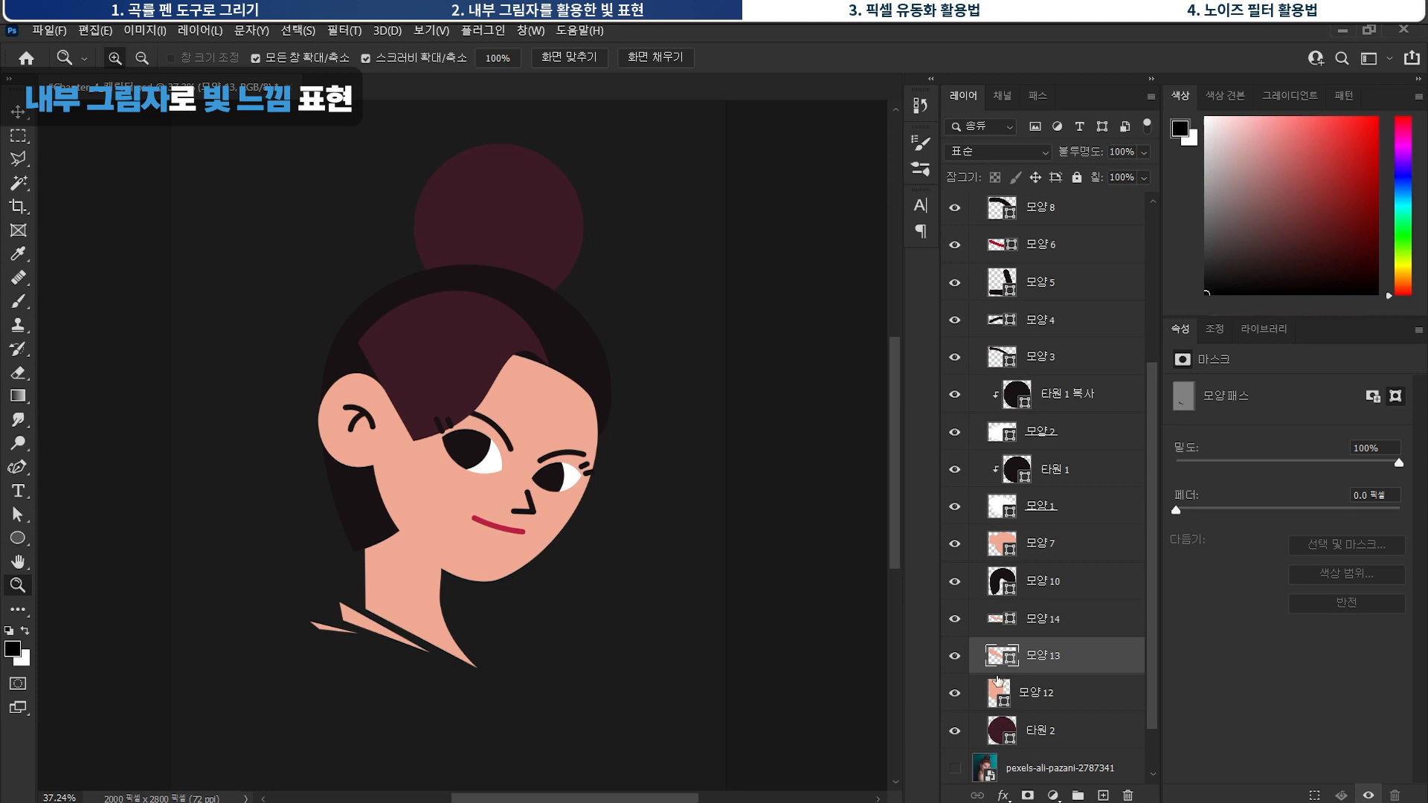
left_click(955, 695)
left_click(955, 547)
left_click(955, 546)
Add an Inner Shadow layer style to the face shape with white as its colour and Overlay as its blend mode.
left_click(1045, 548)
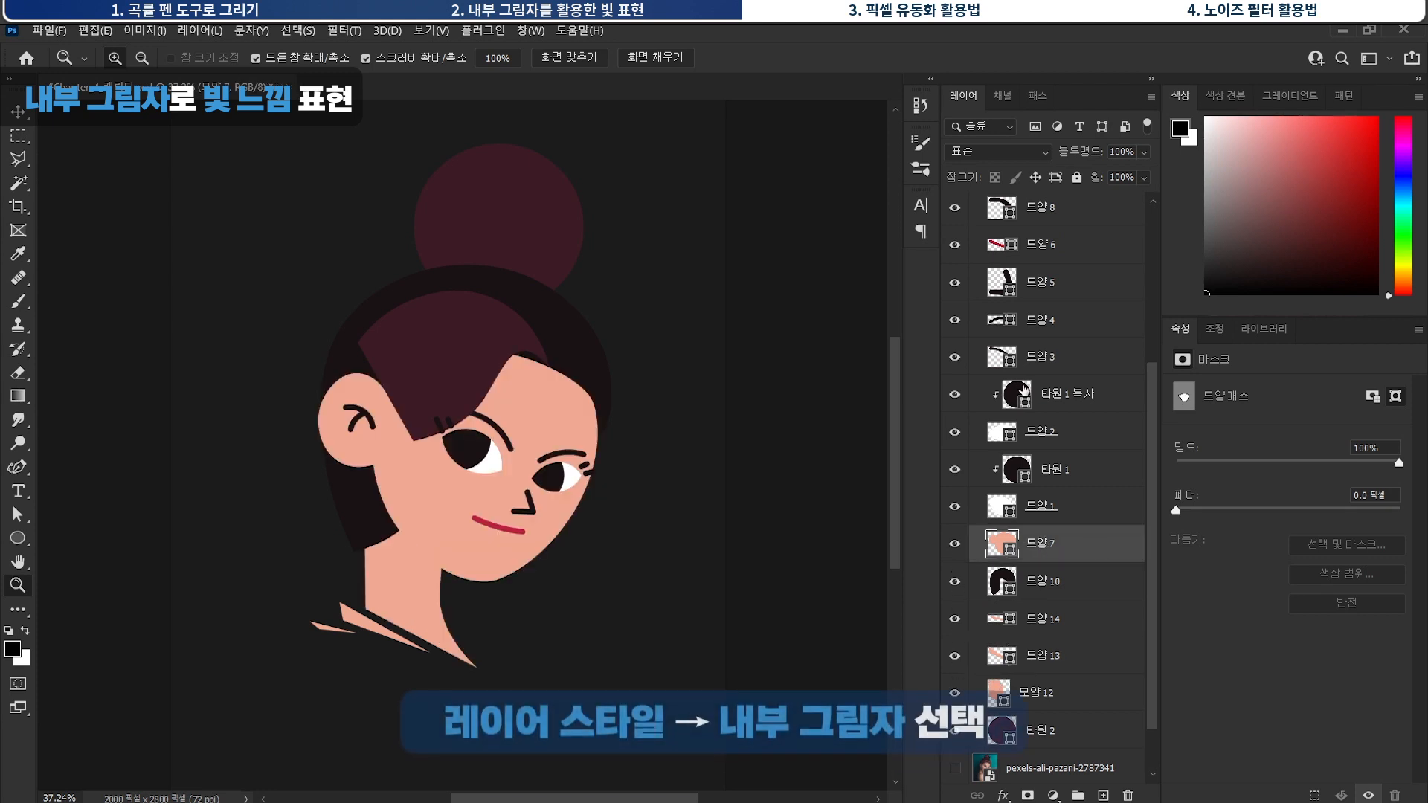
double_click(1107, 547)
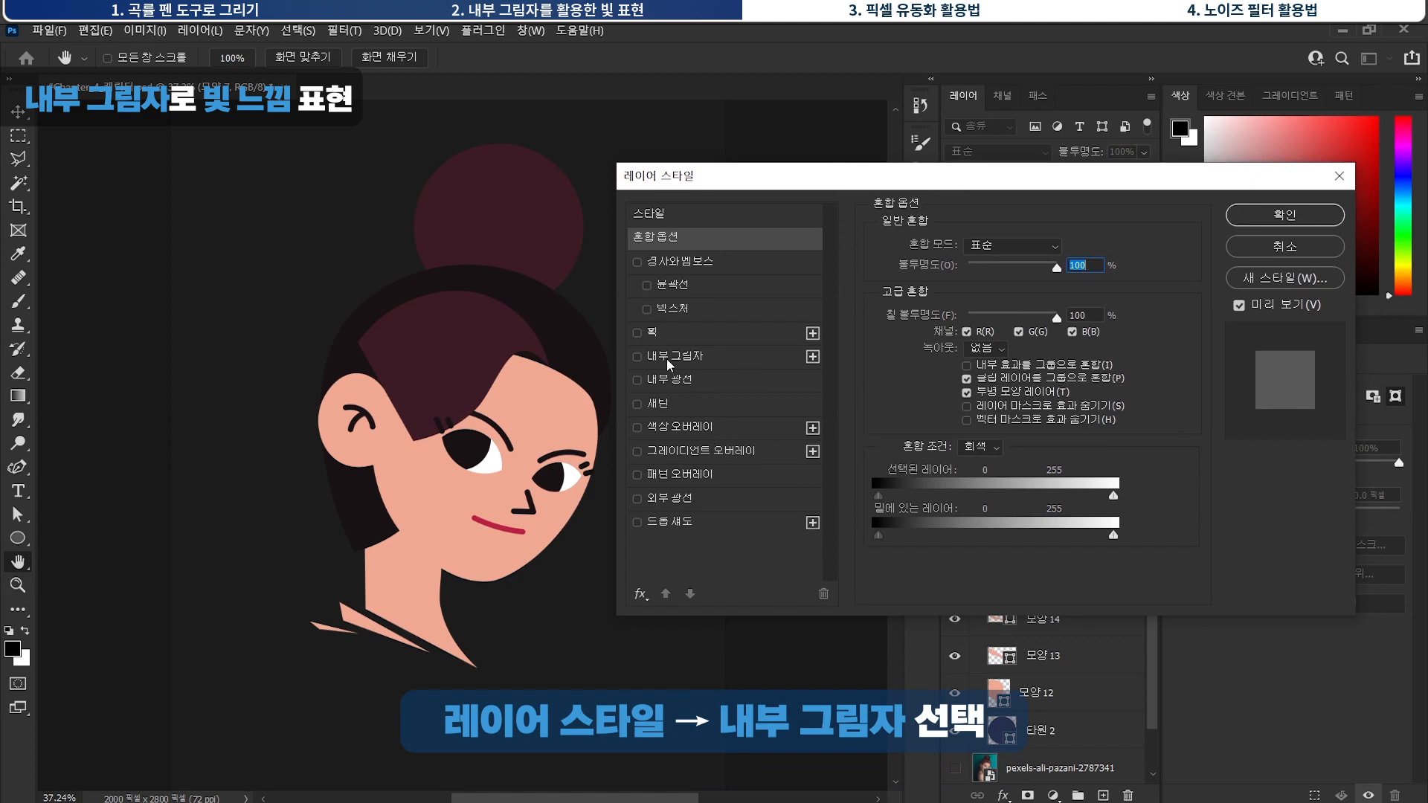
left_click(670, 362)
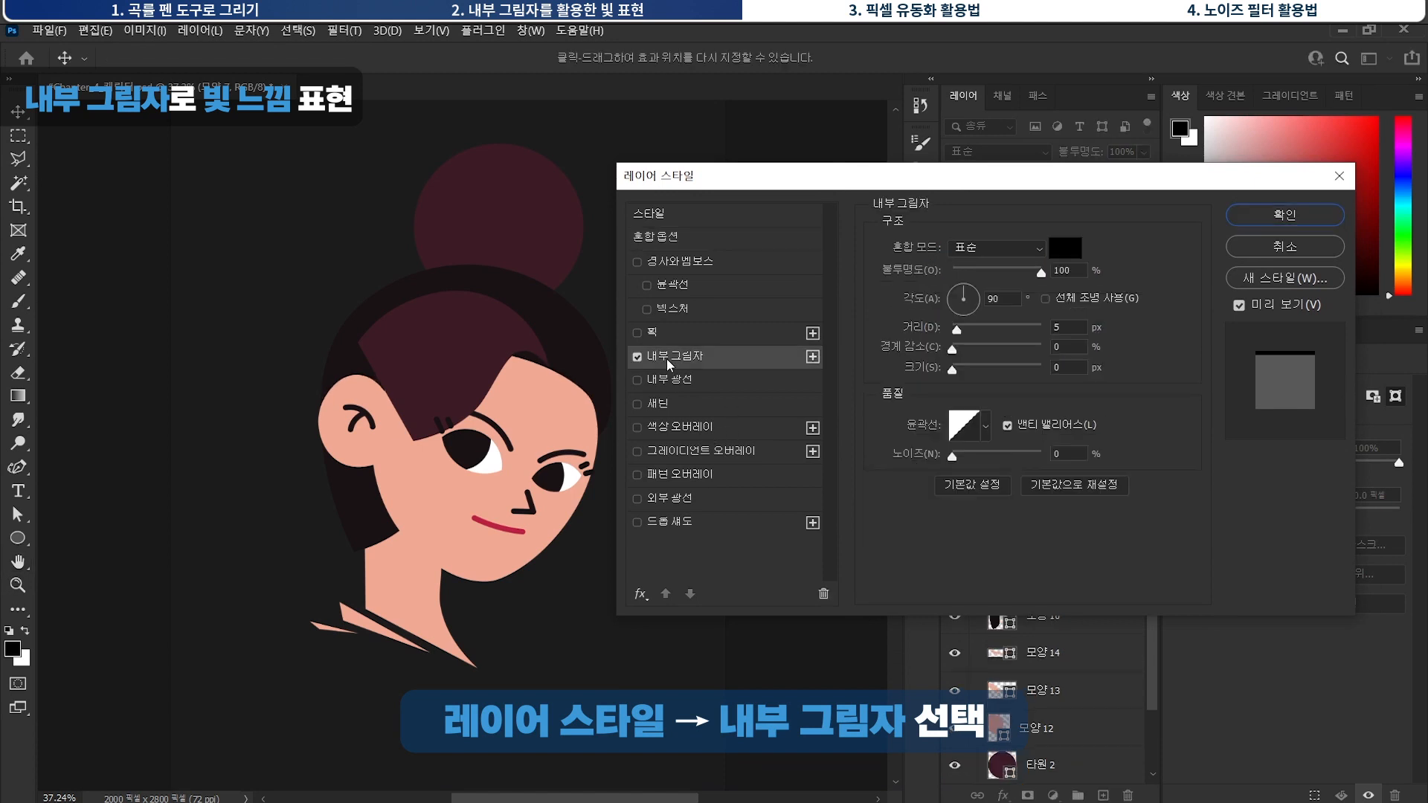
left_click(1064, 248)
left_click(840, 306)
left_click(1233, 296)
left_click(982, 247)
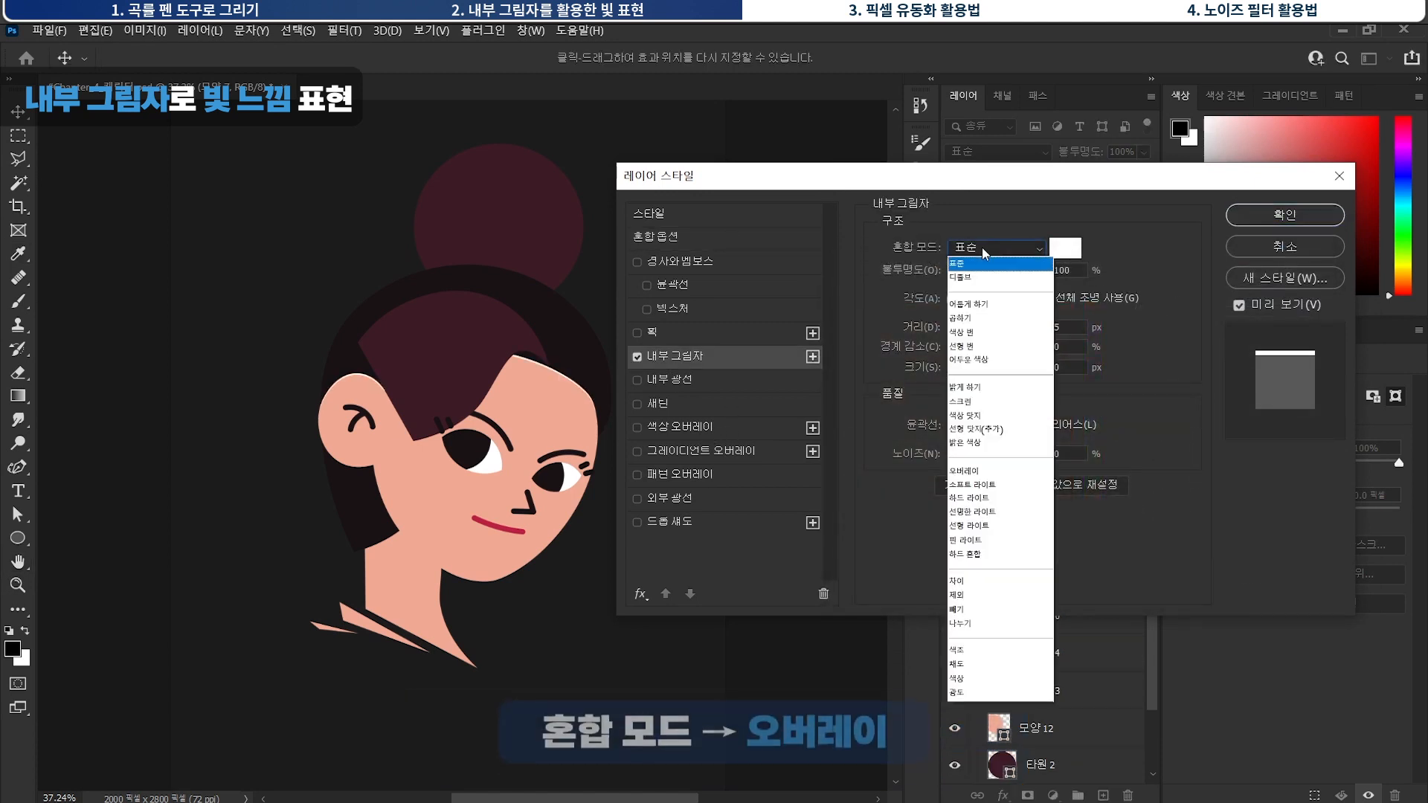
left_click(965, 471)
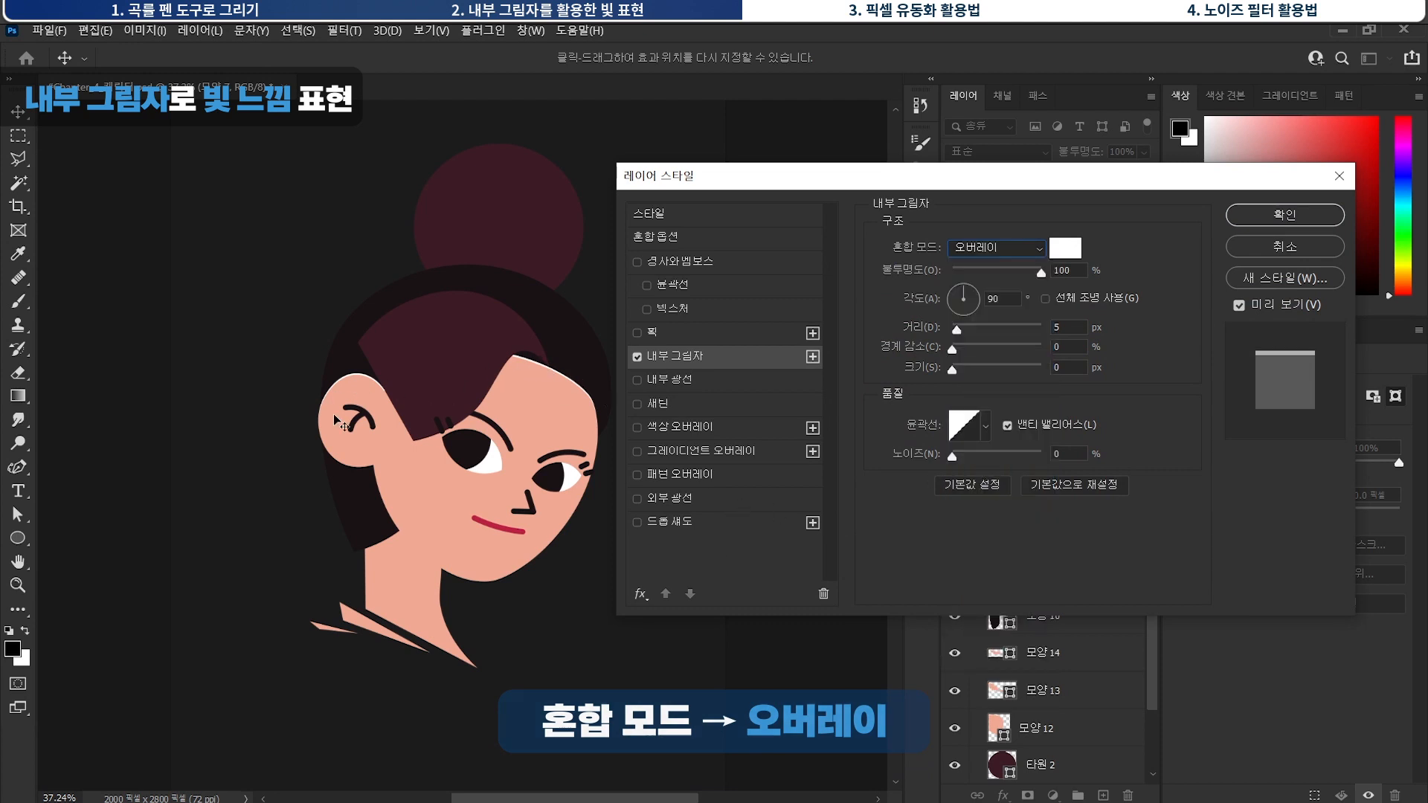
Set the face shape's Inner Shadow to a 15 px distance, -73° angle and 50% opacity, and apply the style.
left_click(975, 311)
left_click(977, 310)
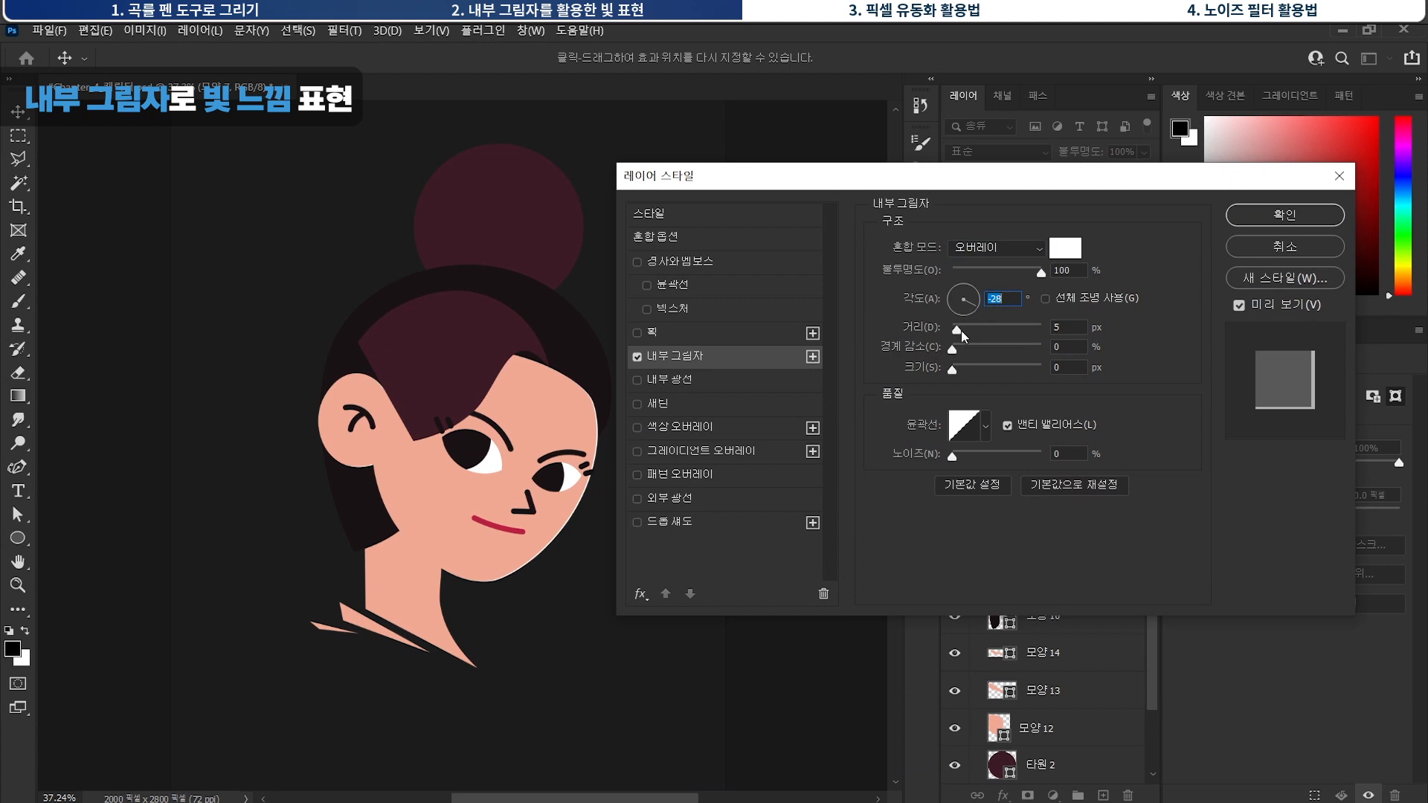
left_click_drag(957, 332, 968, 332)
type("15")
left_click(977, 310)
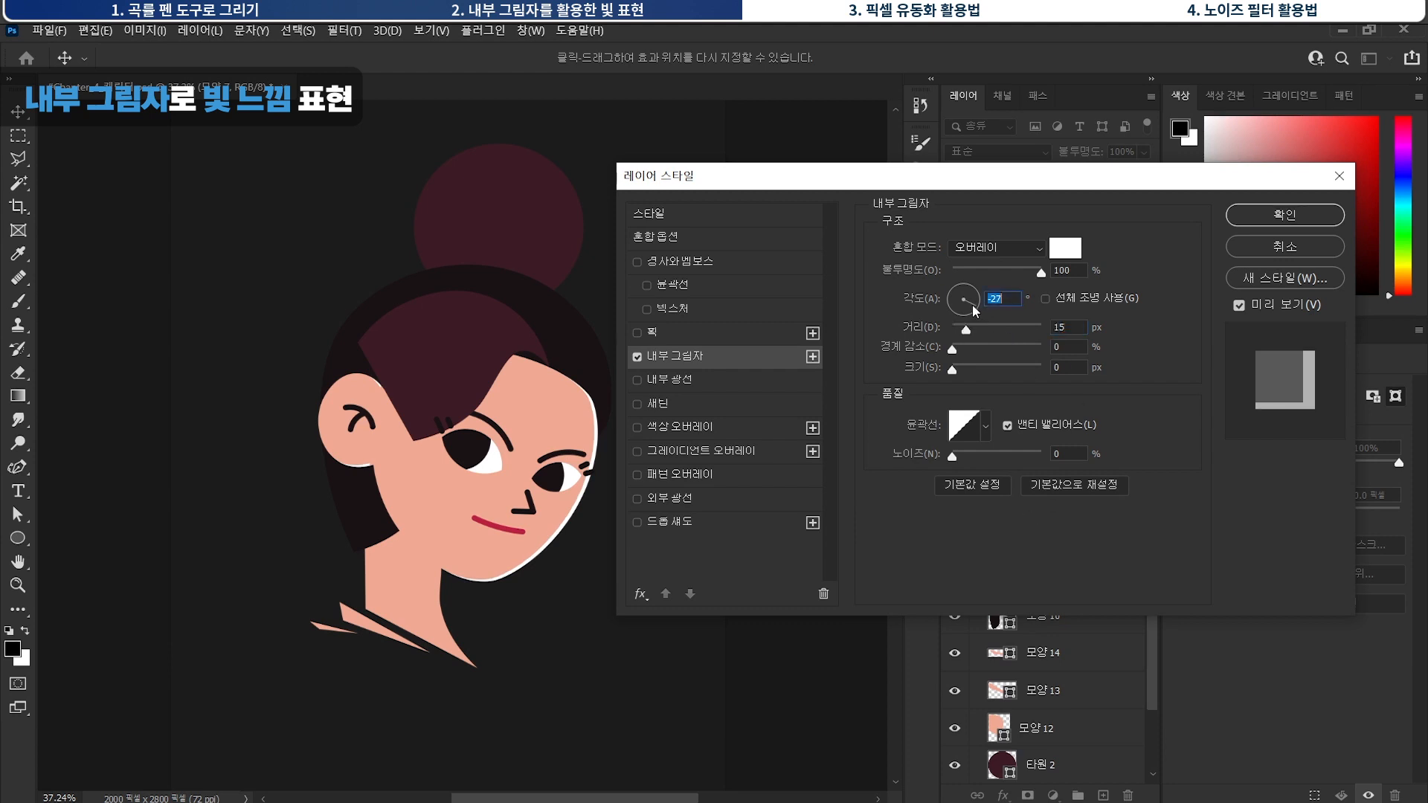
left_click_drag(977, 310, 972, 318)
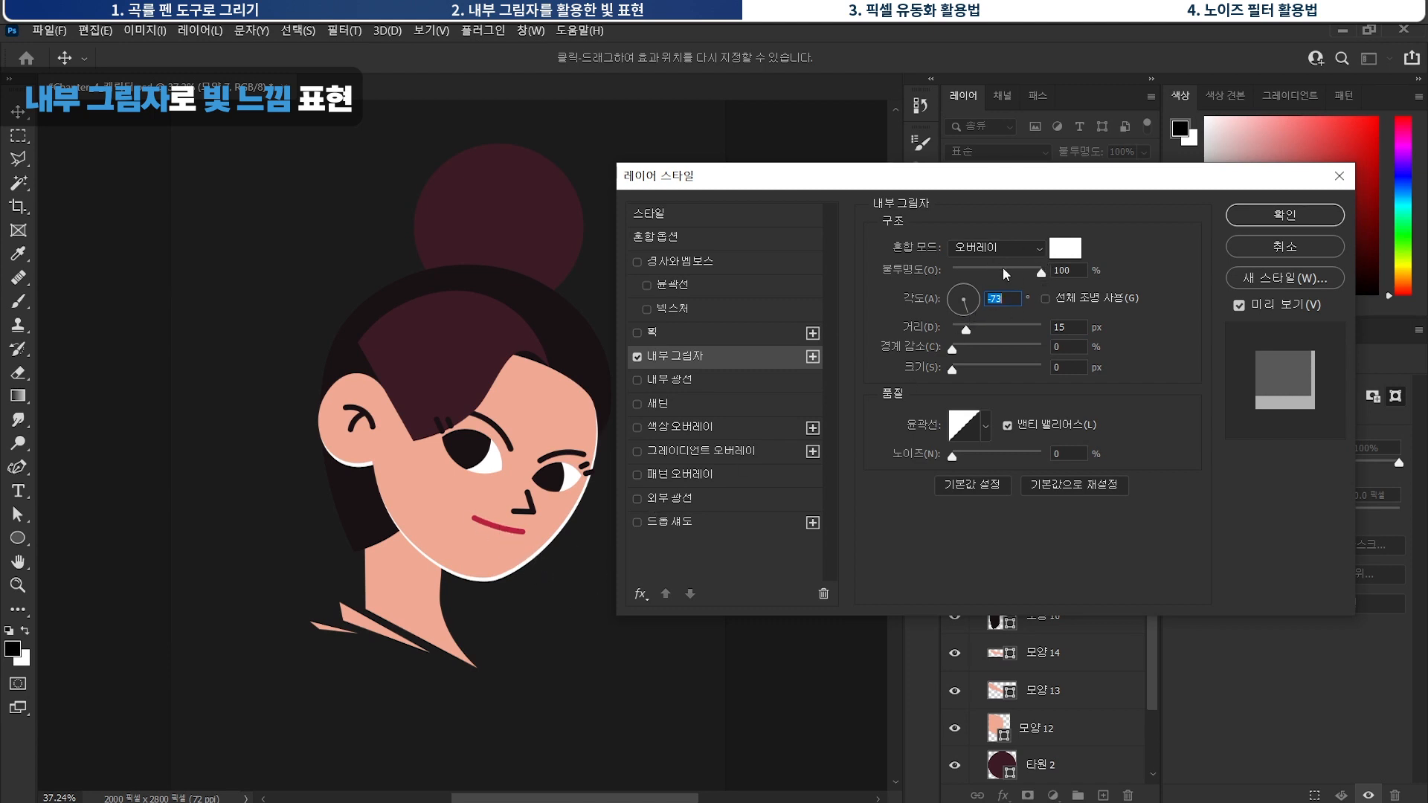
left_click(1061, 272)
type("50")
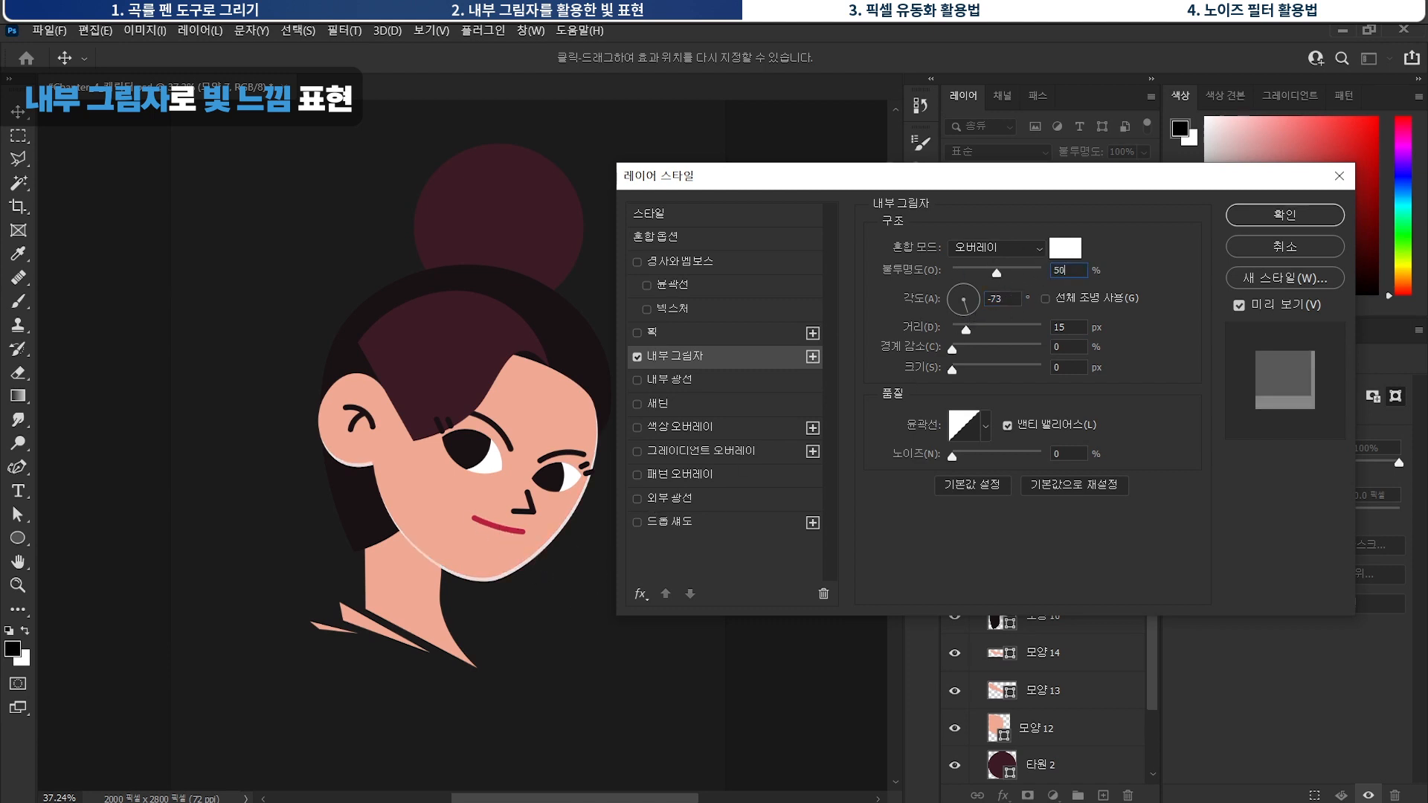
left_click(1311, 222)
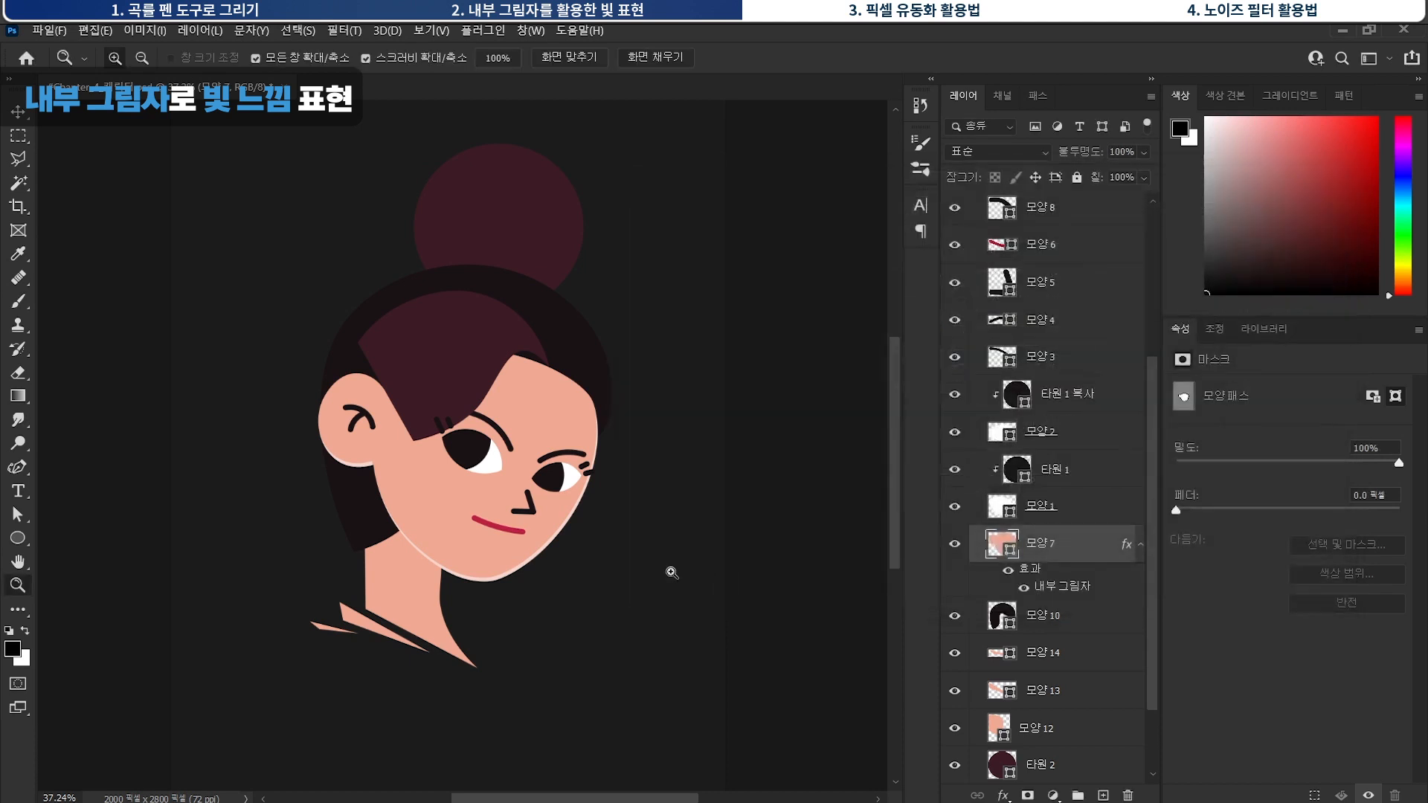
left_click_drag(657, 603, 581, 545)
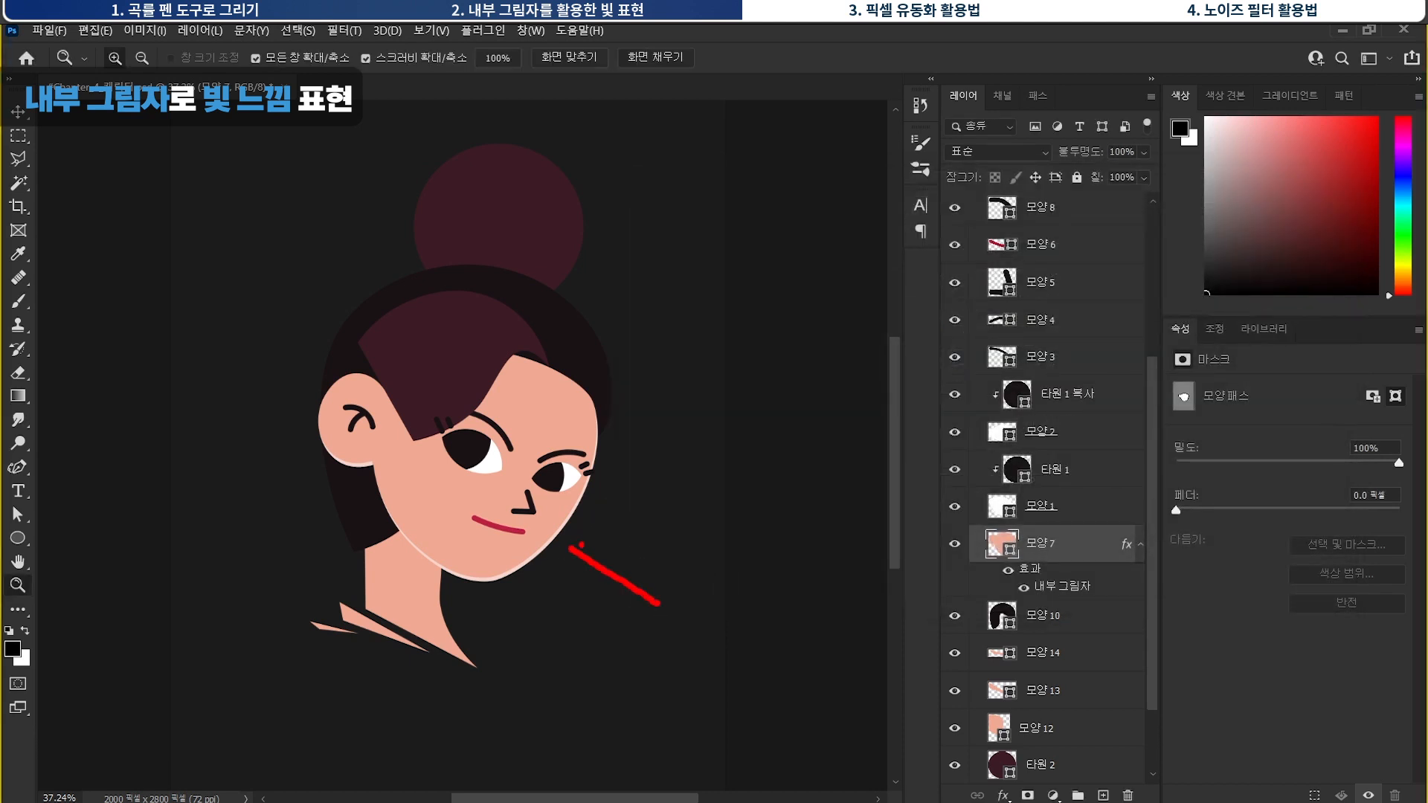
key("Escape")
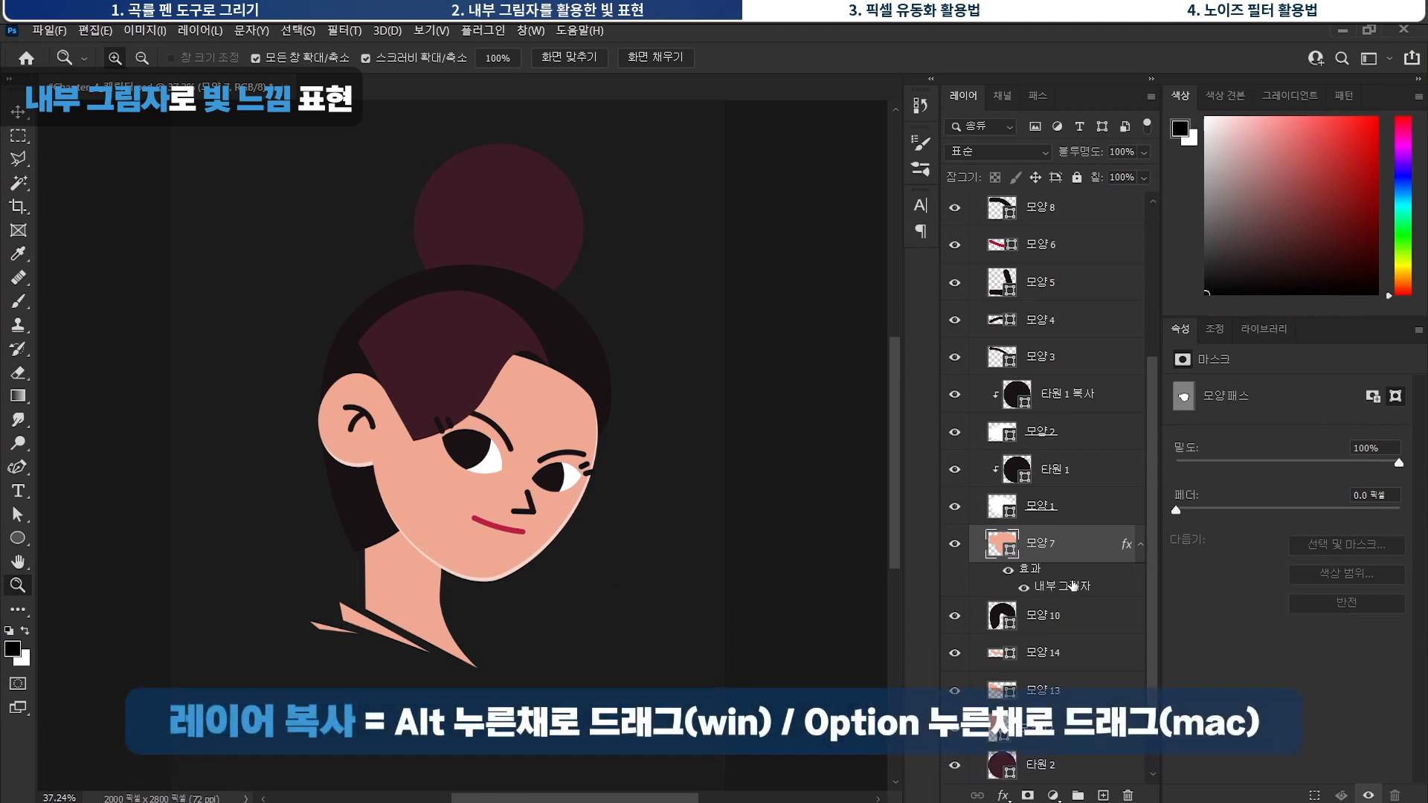
Copy the face's Inner Shadow to the neck shape and set its angle to -13° and its distance to 55 px.
left_click_drag(1069, 585, 1040, 763)
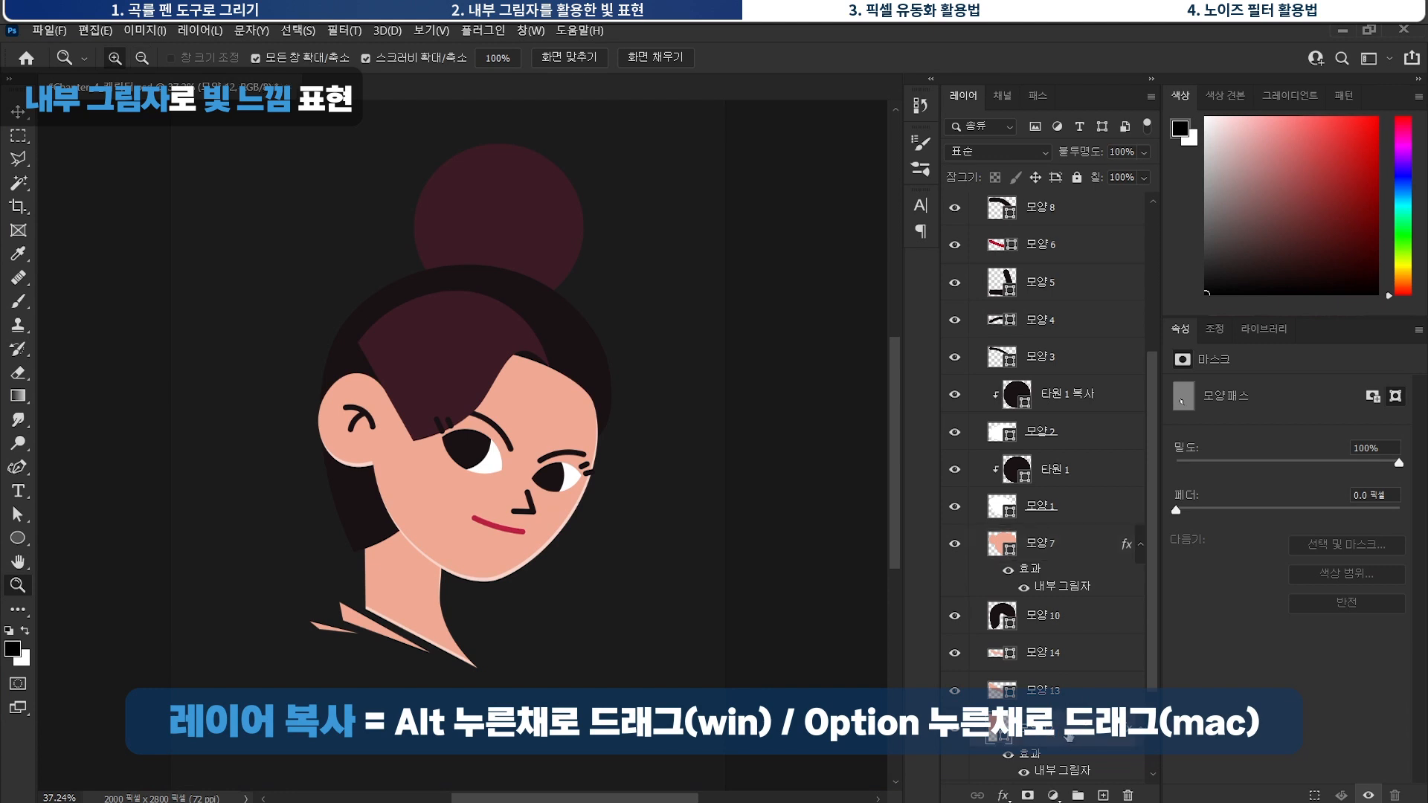
double_click(1109, 696)
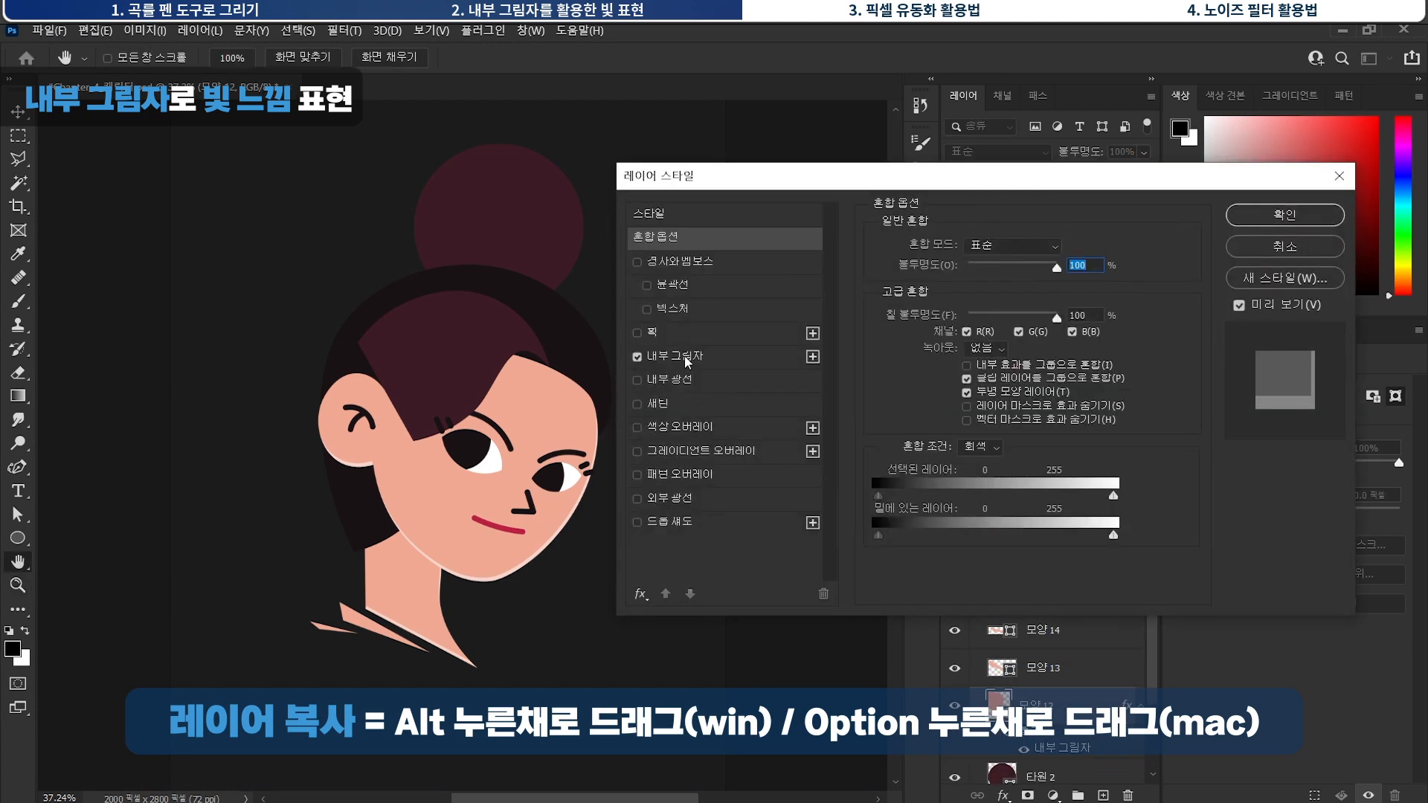
left_click(684, 356)
left_click_drag(977, 311, 1002, 334)
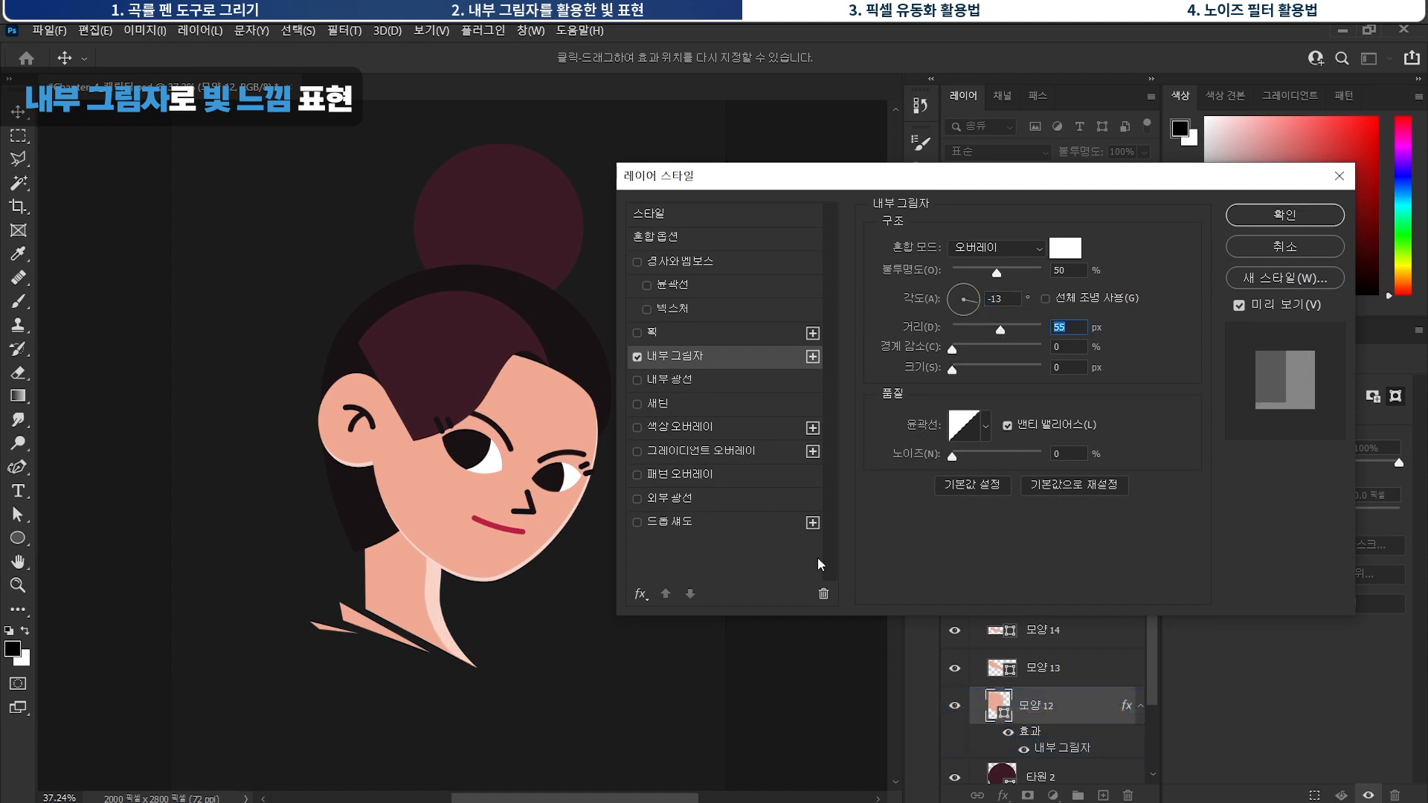
left_click(1284, 214)
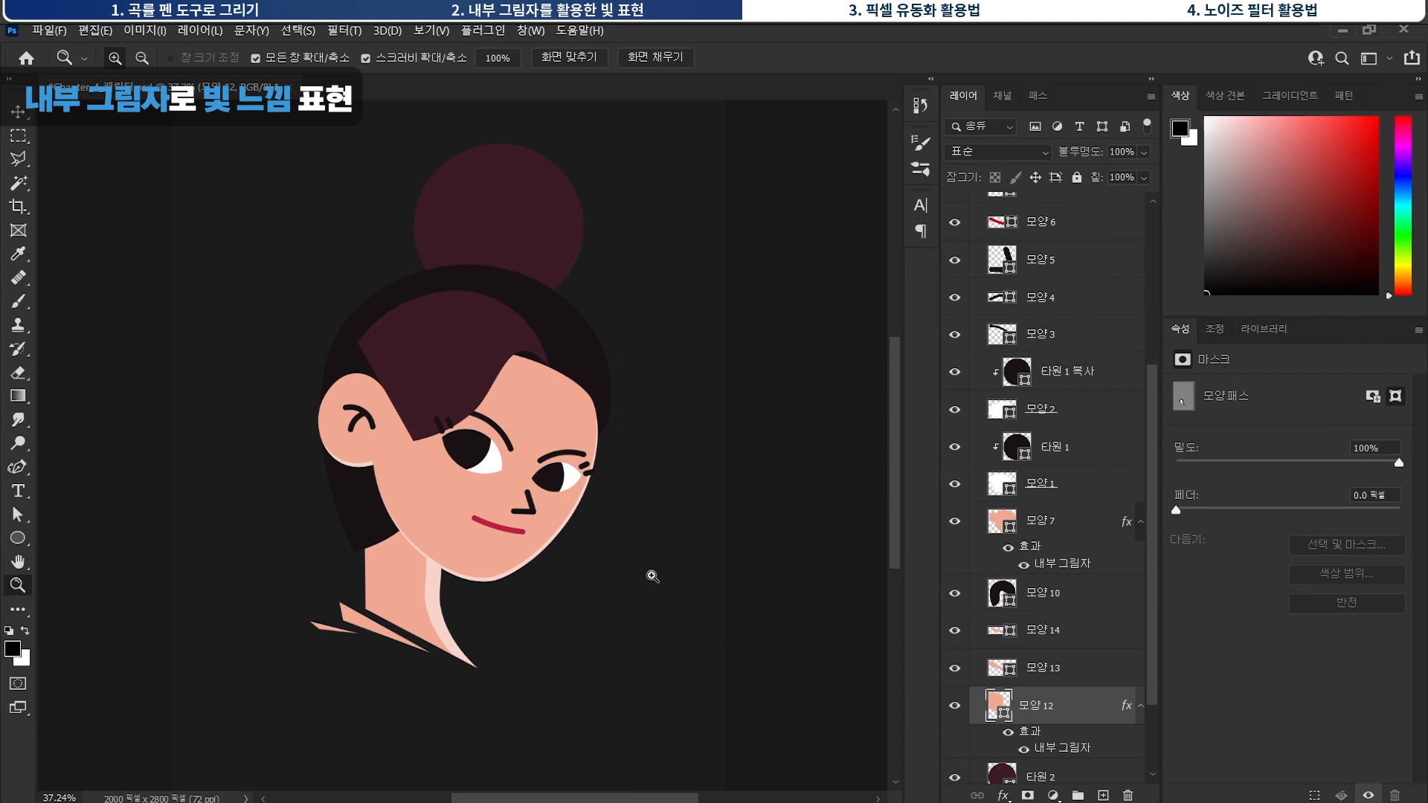
Copy the neck's Inner Shadow to the bun circle and to the dark back hair shape.
scroll(1082, 688, "down", 2)
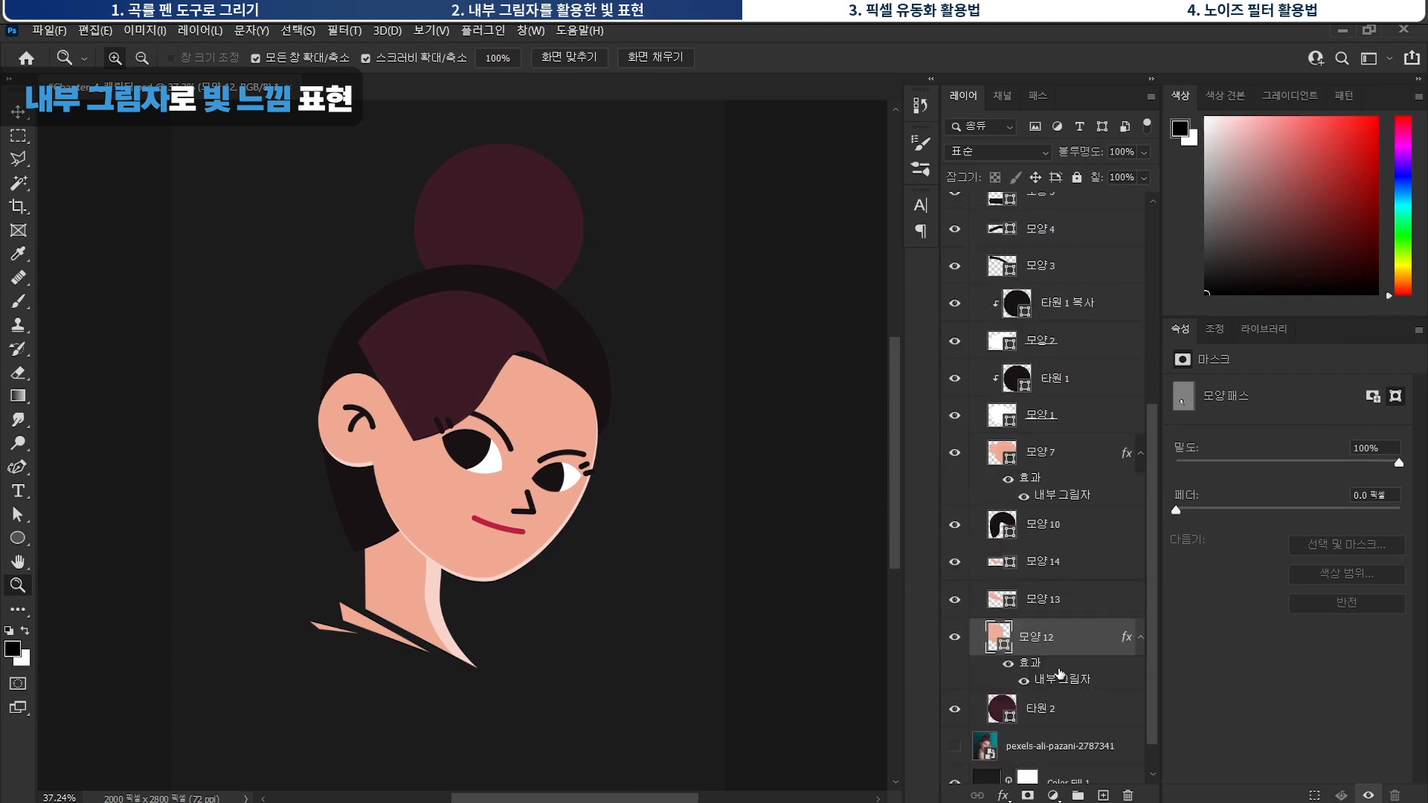
left_click_drag(1057, 679, 1068, 722)
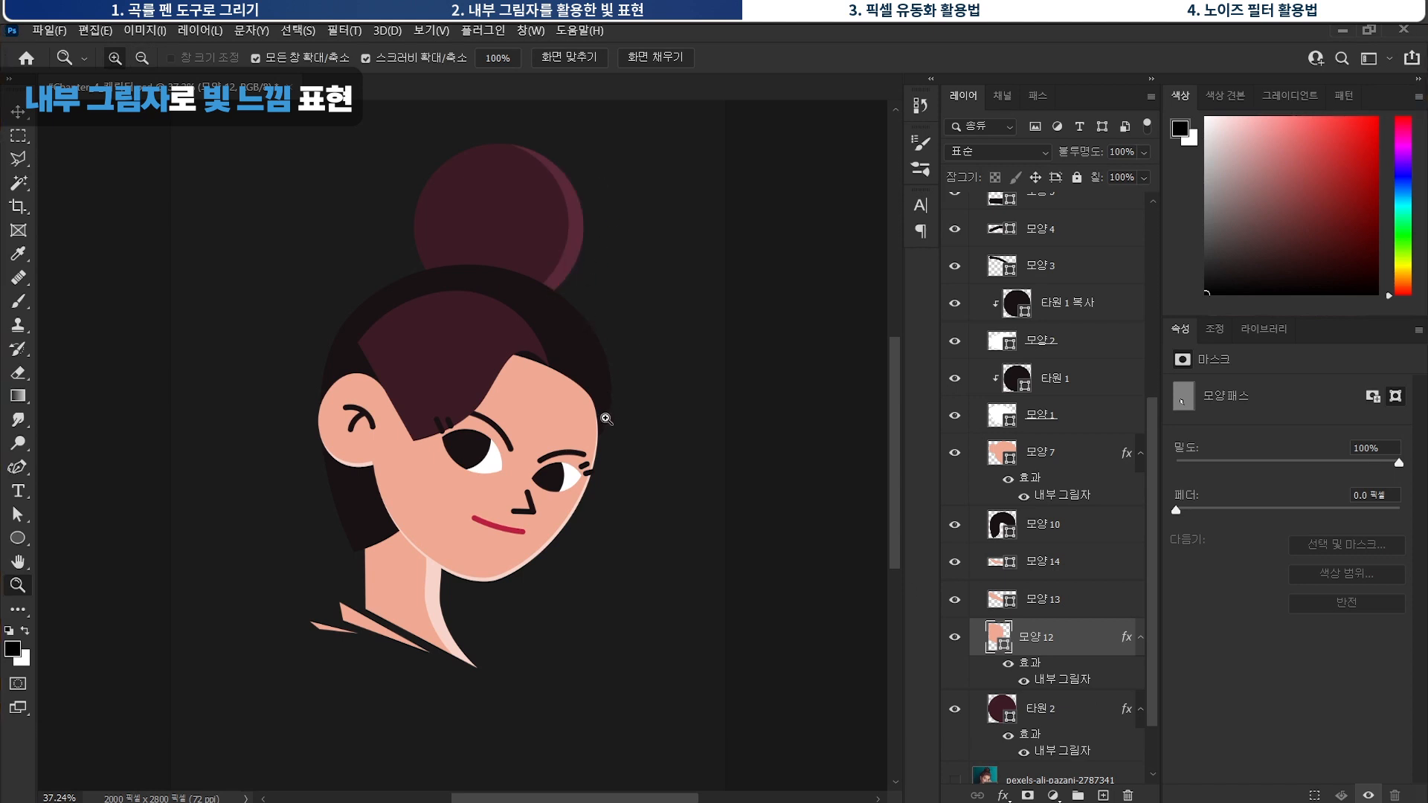
left_click_drag(1062, 679, 1056, 527)
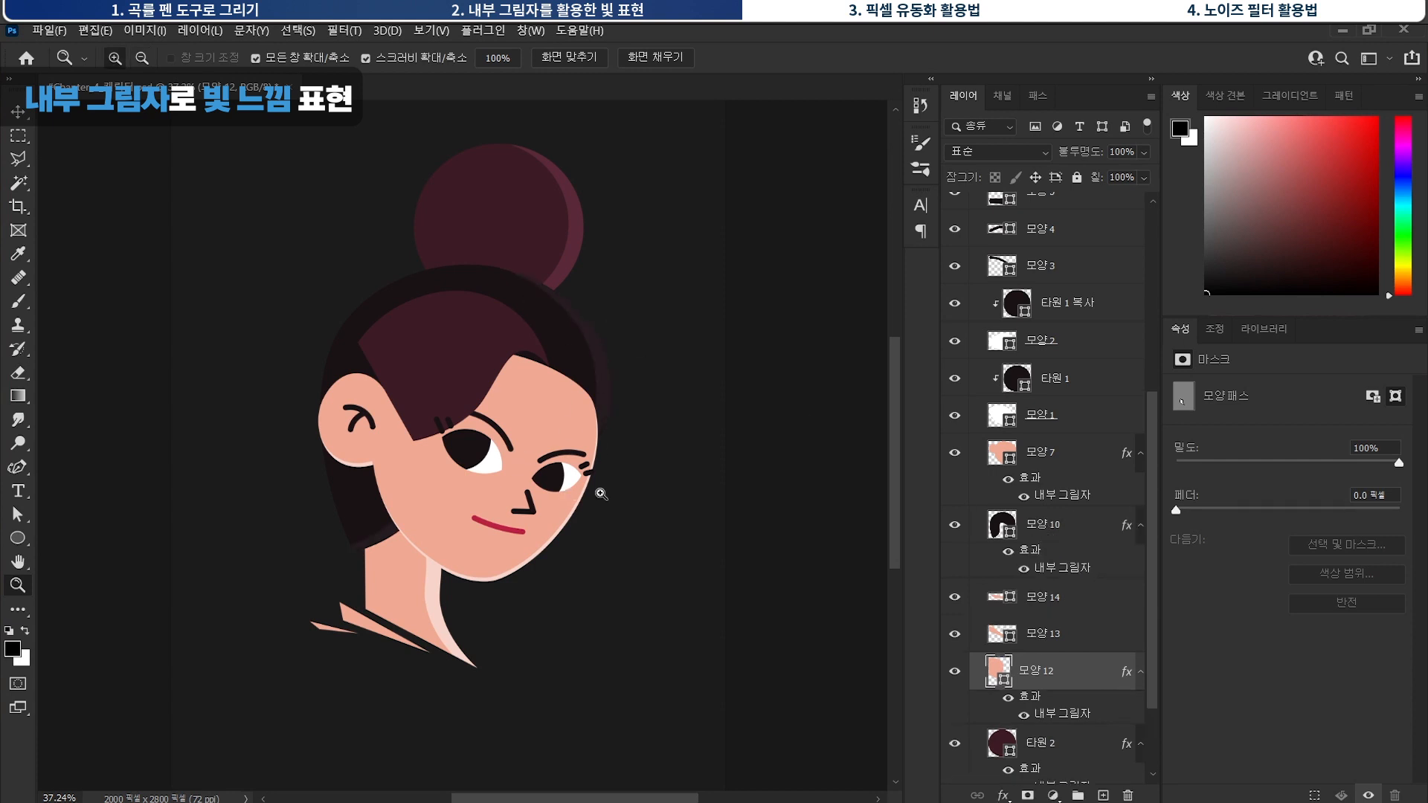
mouse_move(829, 388)
left_mouse_down()
mouse_move(640, 442)
mouse_move(615, 424)
mouse_move(638, 413)
mouse_move(665, 527)
left_mouse_up()
key("Escape")
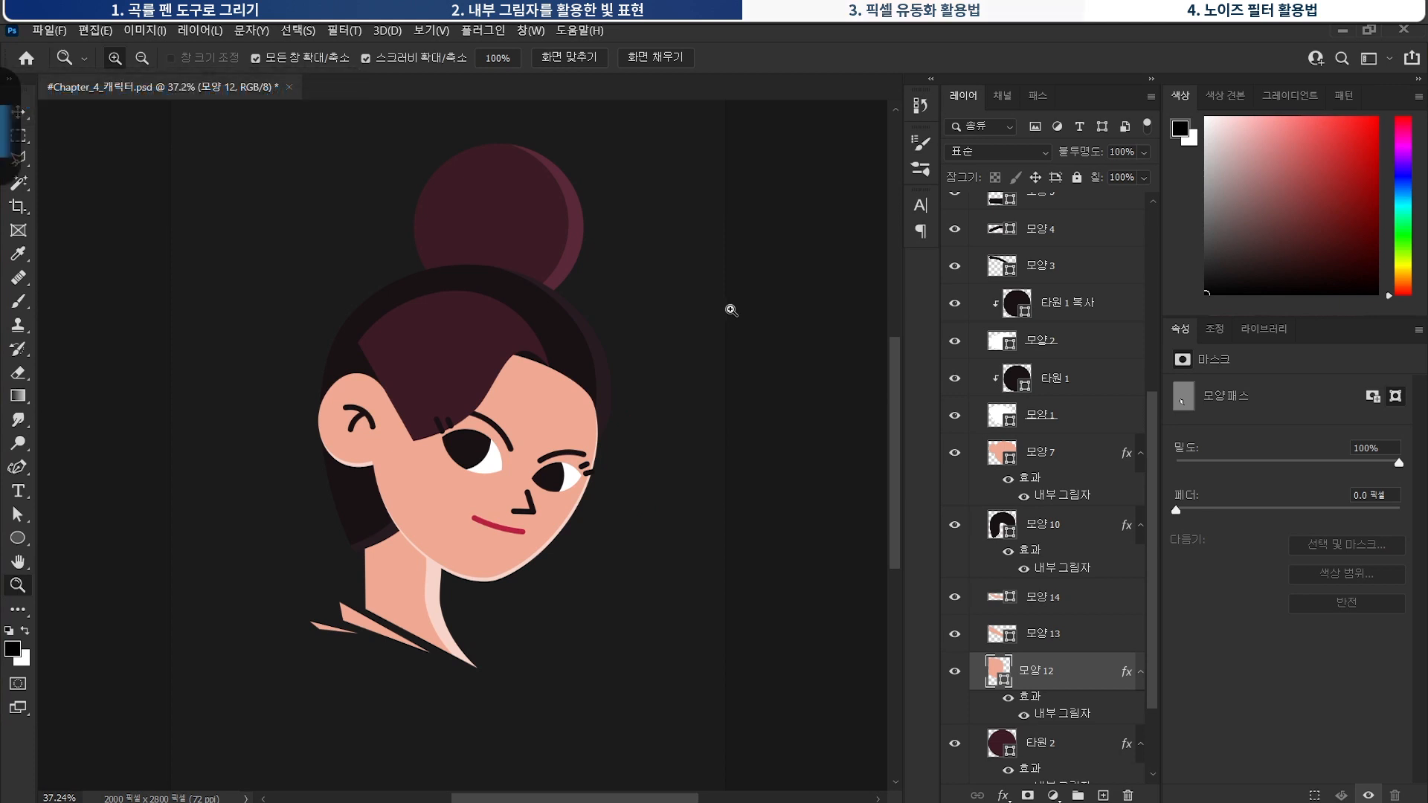
Convert the character group to a smart object and open it in the Liquify filter.
scroll(1038, 416, "up", 5)
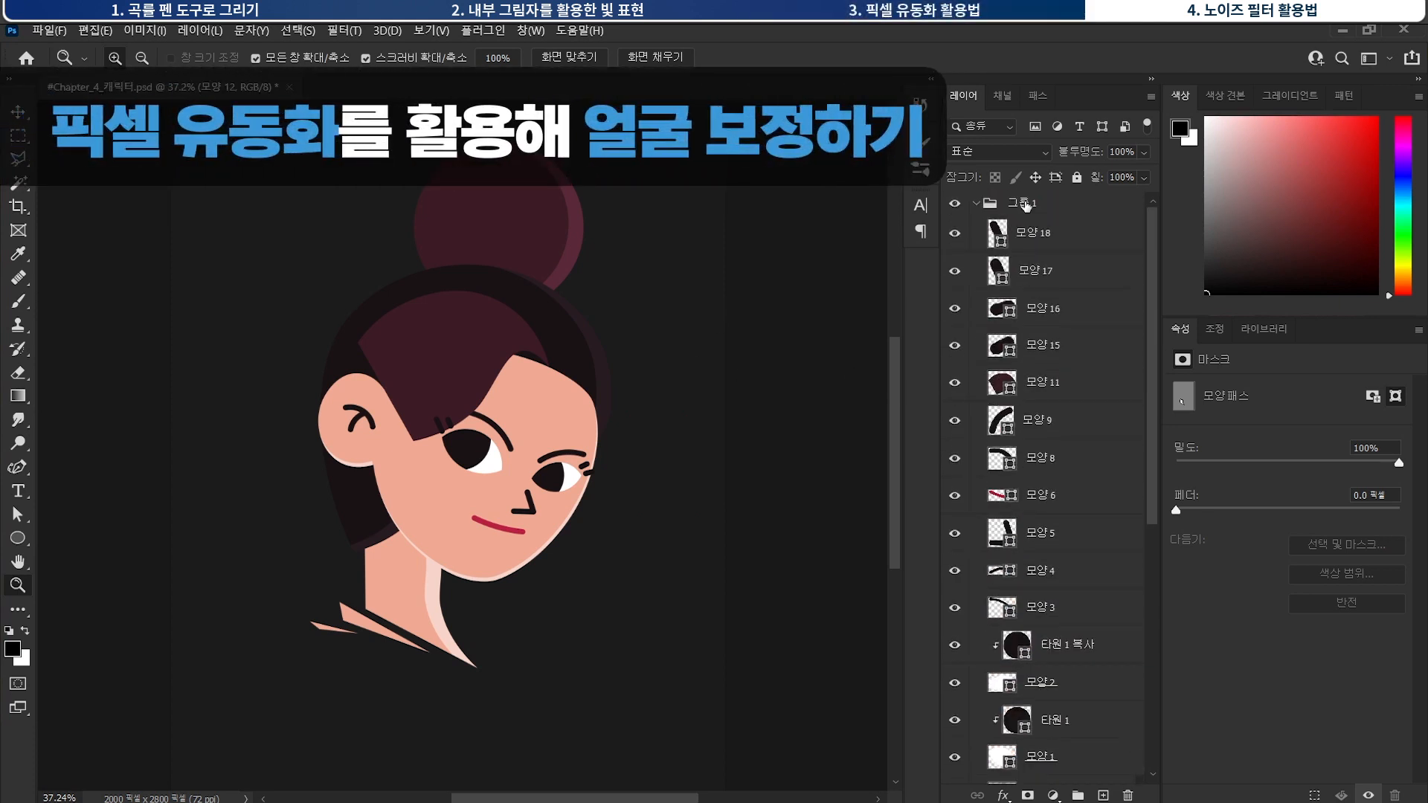
left_click(1024, 208)
right_click(1066, 211)
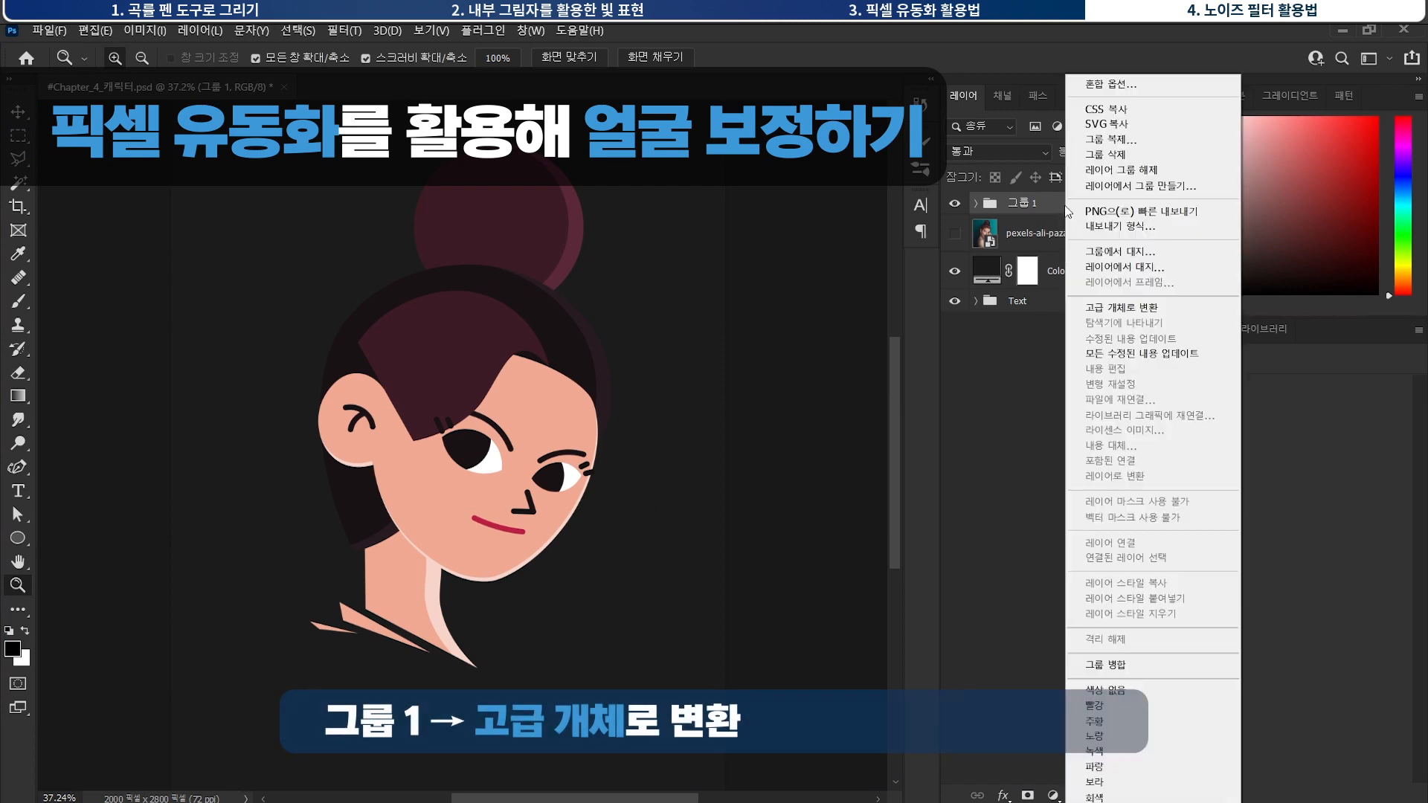
left_click(1121, 308)
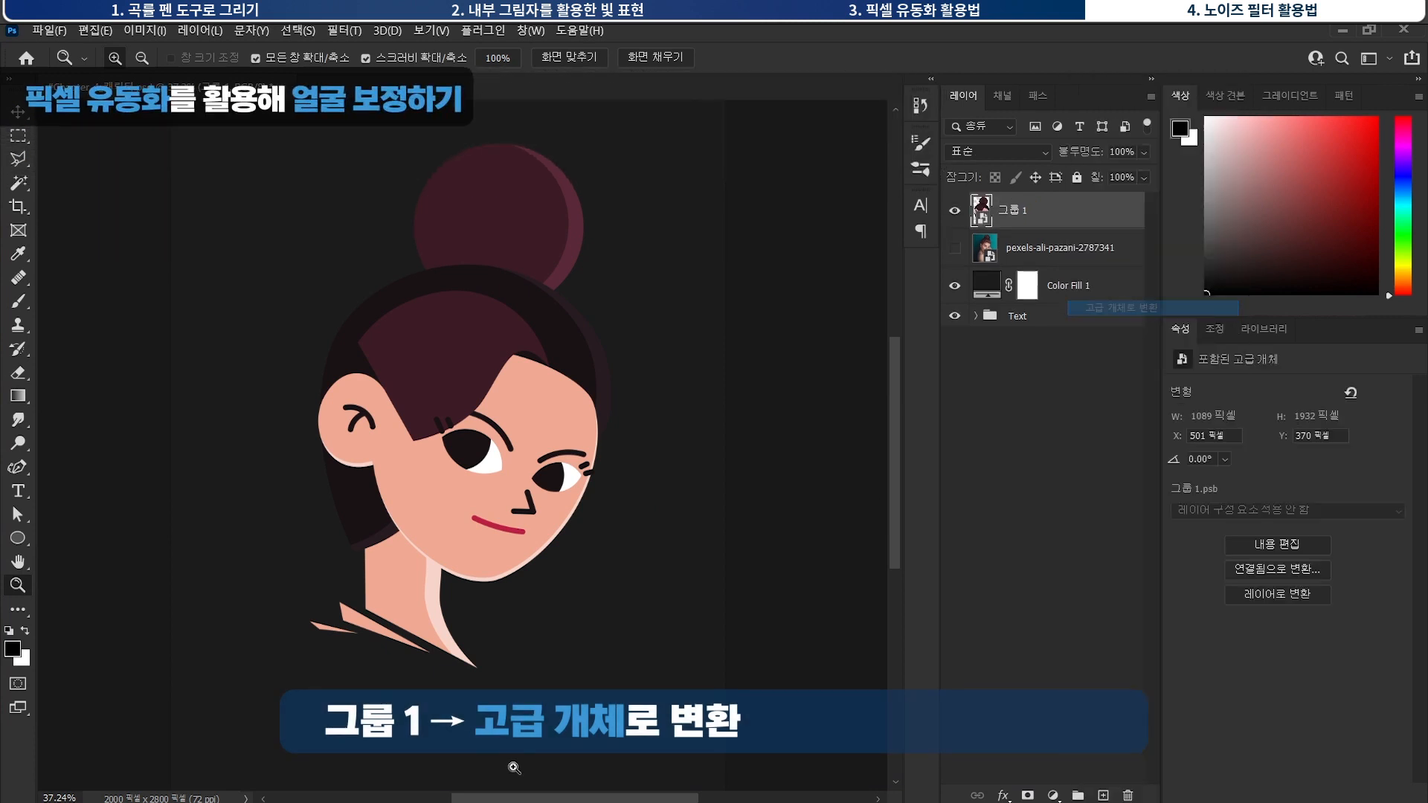
left_click(352, 34)
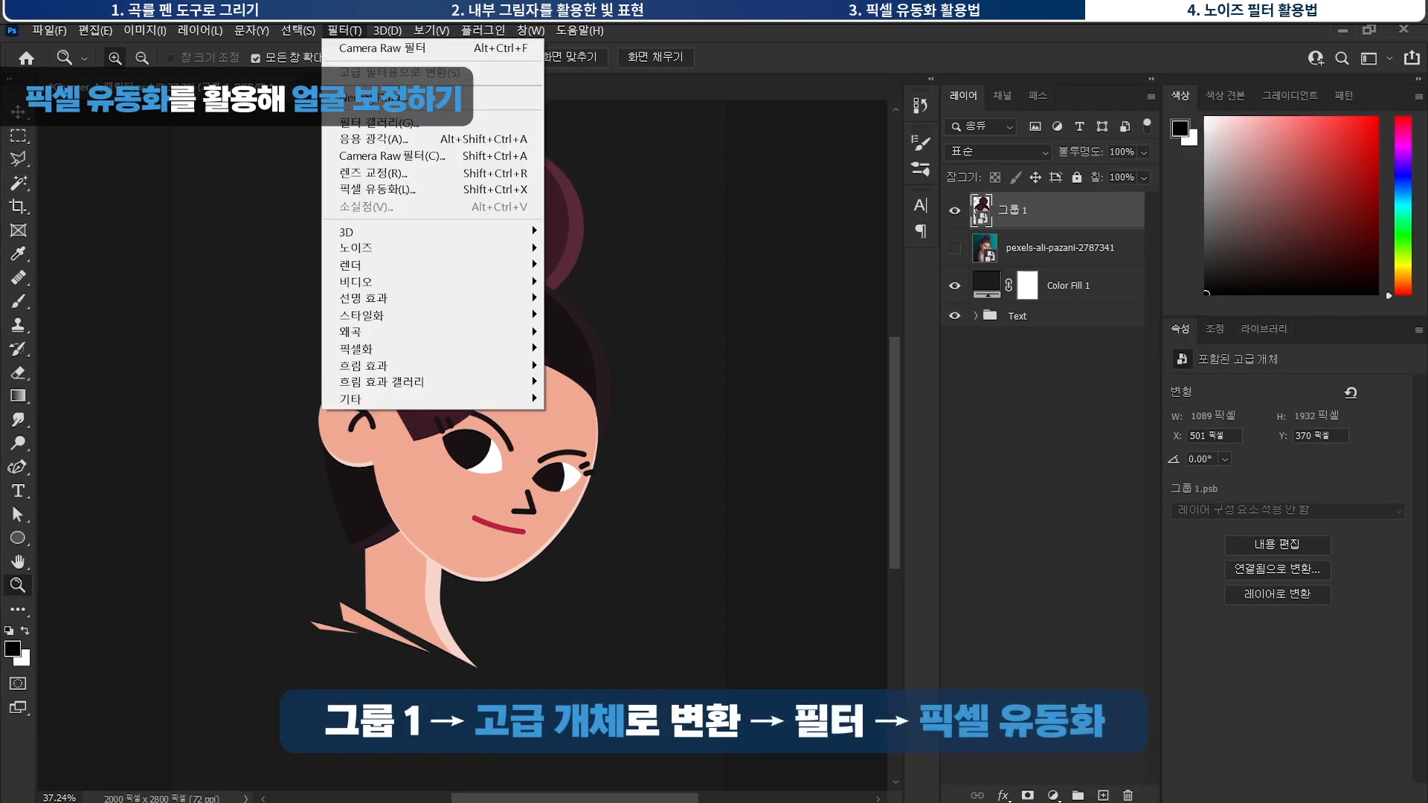
left_click(386, 188)
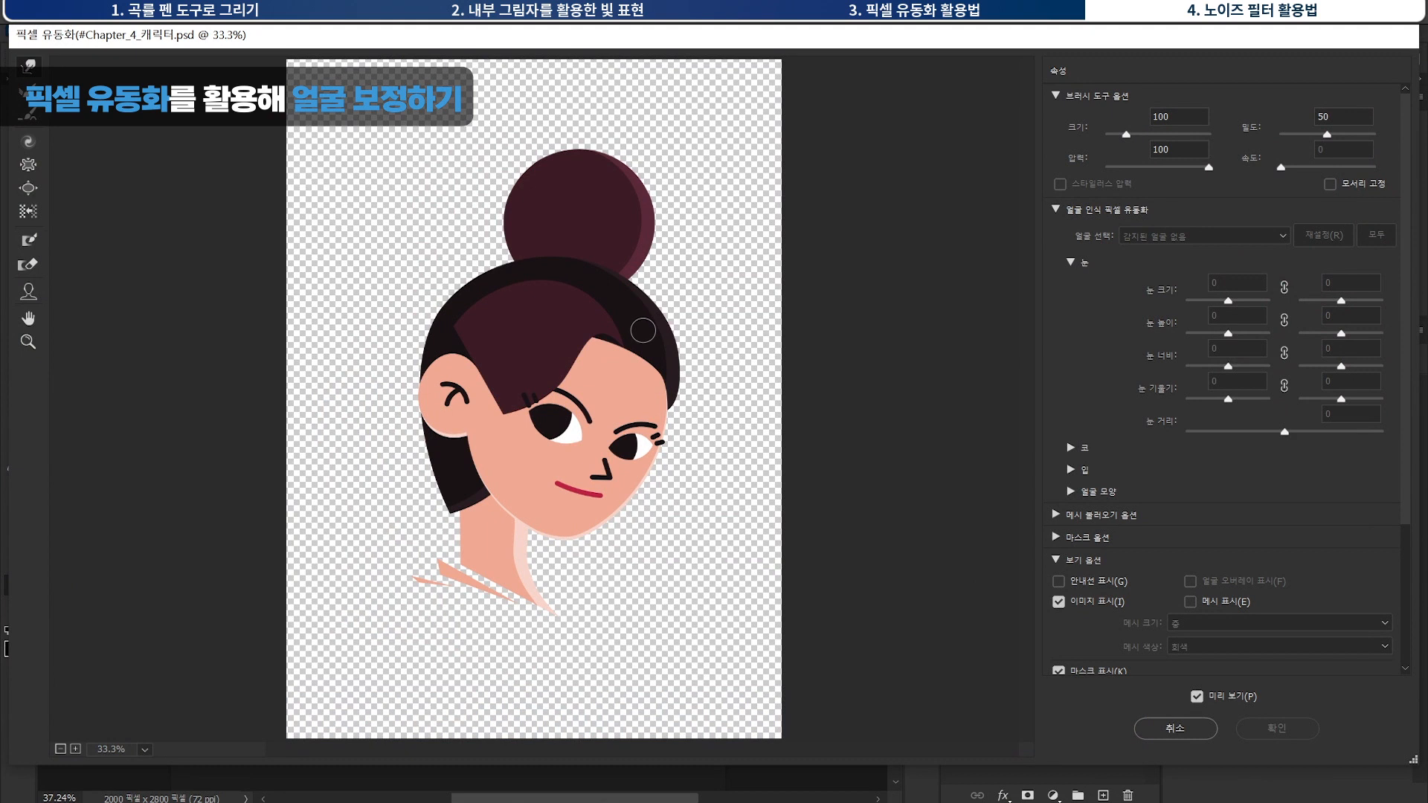
left_click_drag(435, 469, 424, 487)
key("ctrl+space")
key("ctrl+z")
Enlarge the Forward Warp brush to 500 and push the character's chin slightly inward.
key("bracketright")
key("bracketright")
key("bracketright")
key("bracketright")
key("bracketright")
key("bracketright")
key("bracketright")
key("bracketright")
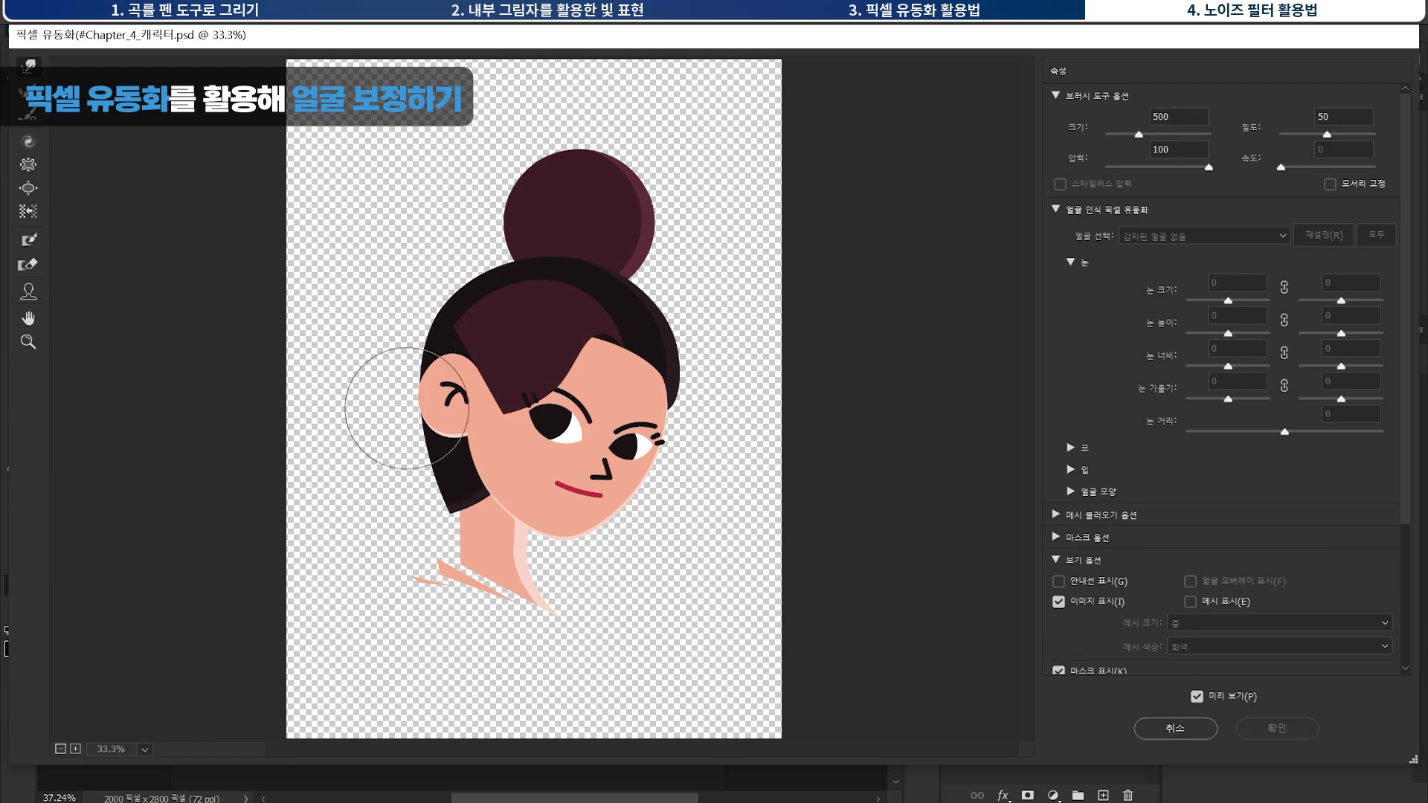
key("bracketright")
key("bracketright")
key("bracketleft")
key("bracketleft")
key("bracketleft")
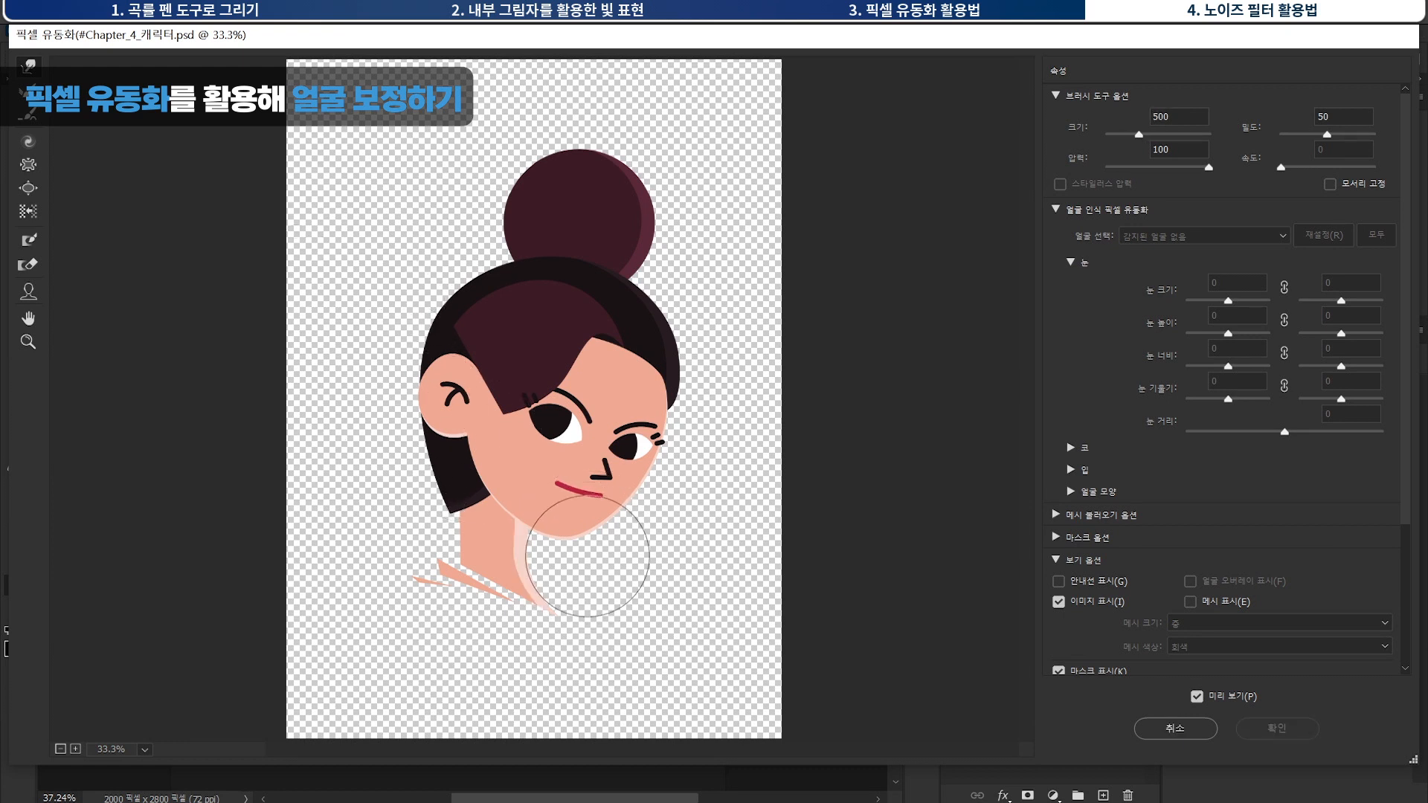
left_click_drag(588, 555, 585, 550)
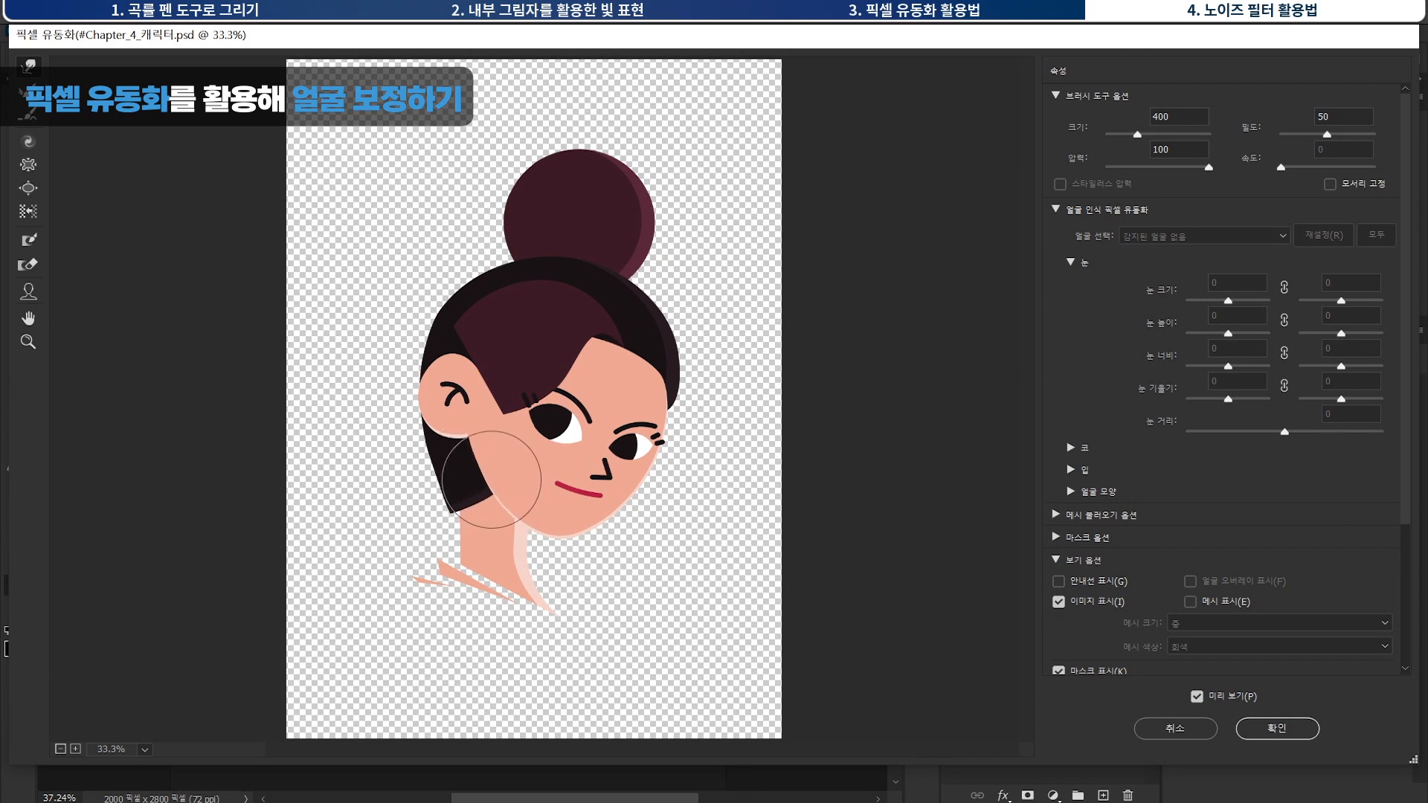
Set the warp brush size to 500, toggle the preview to compare the reshaped face, and apply the Liquify filter.
key("bracketright")
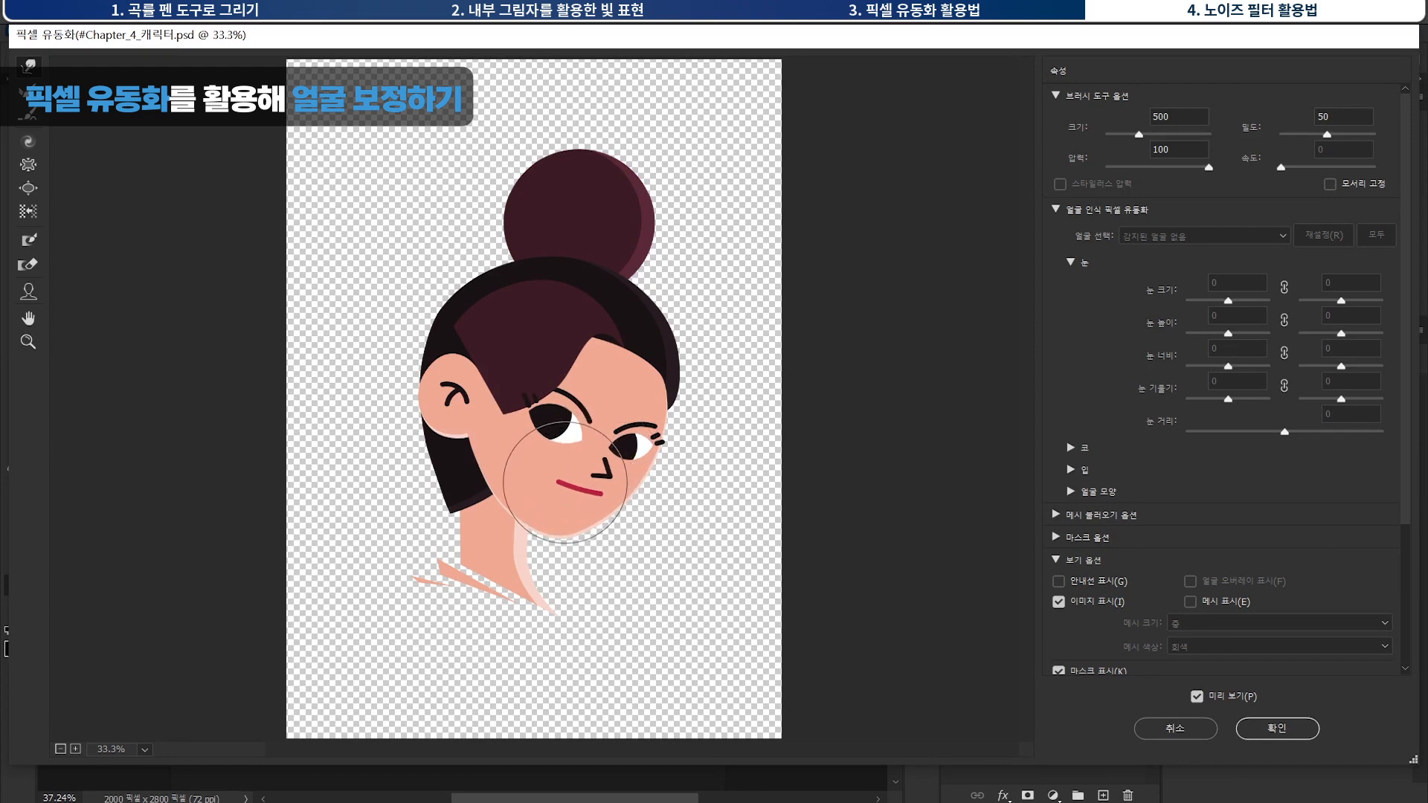
left_click(1196, 700)
left_click(1199, 699)
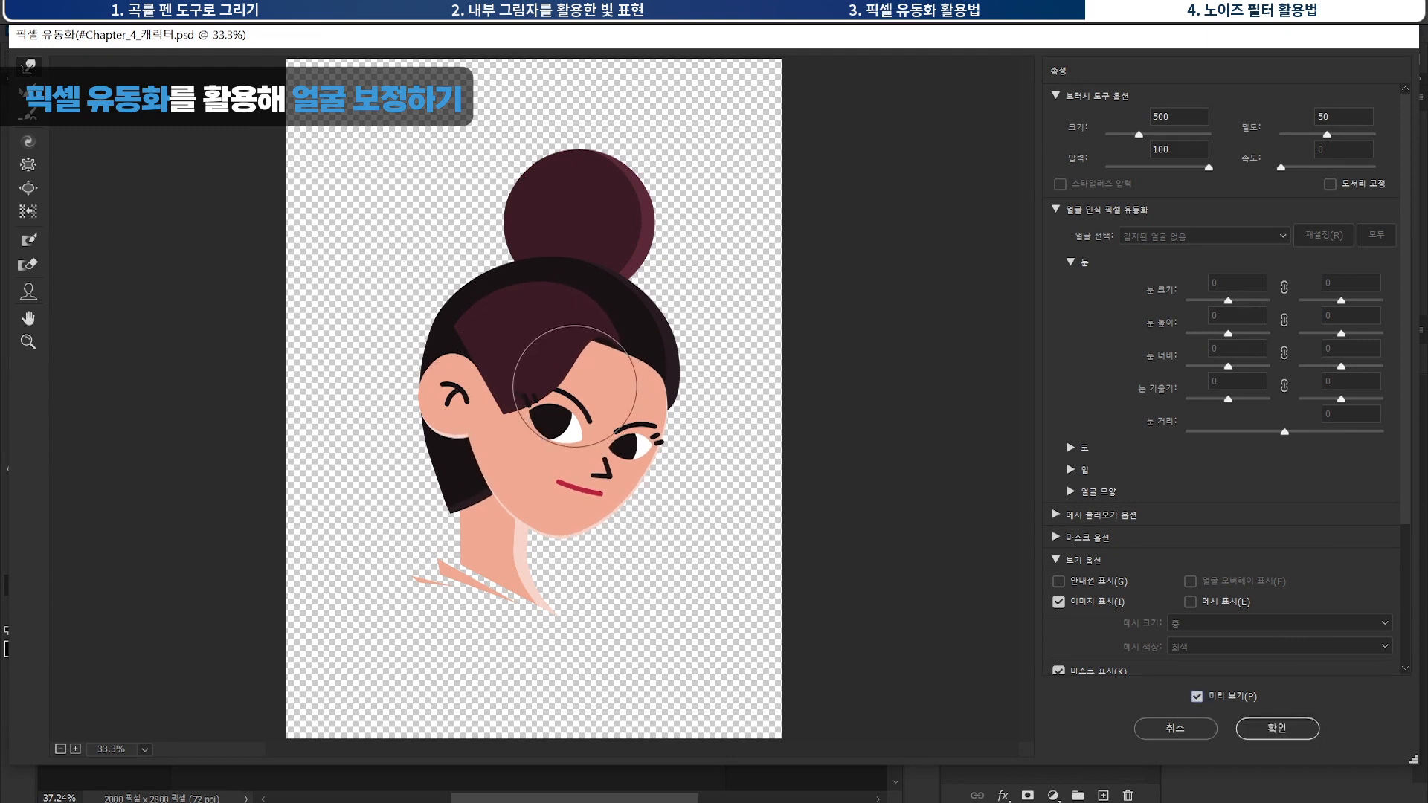
left_click(1276, 724)
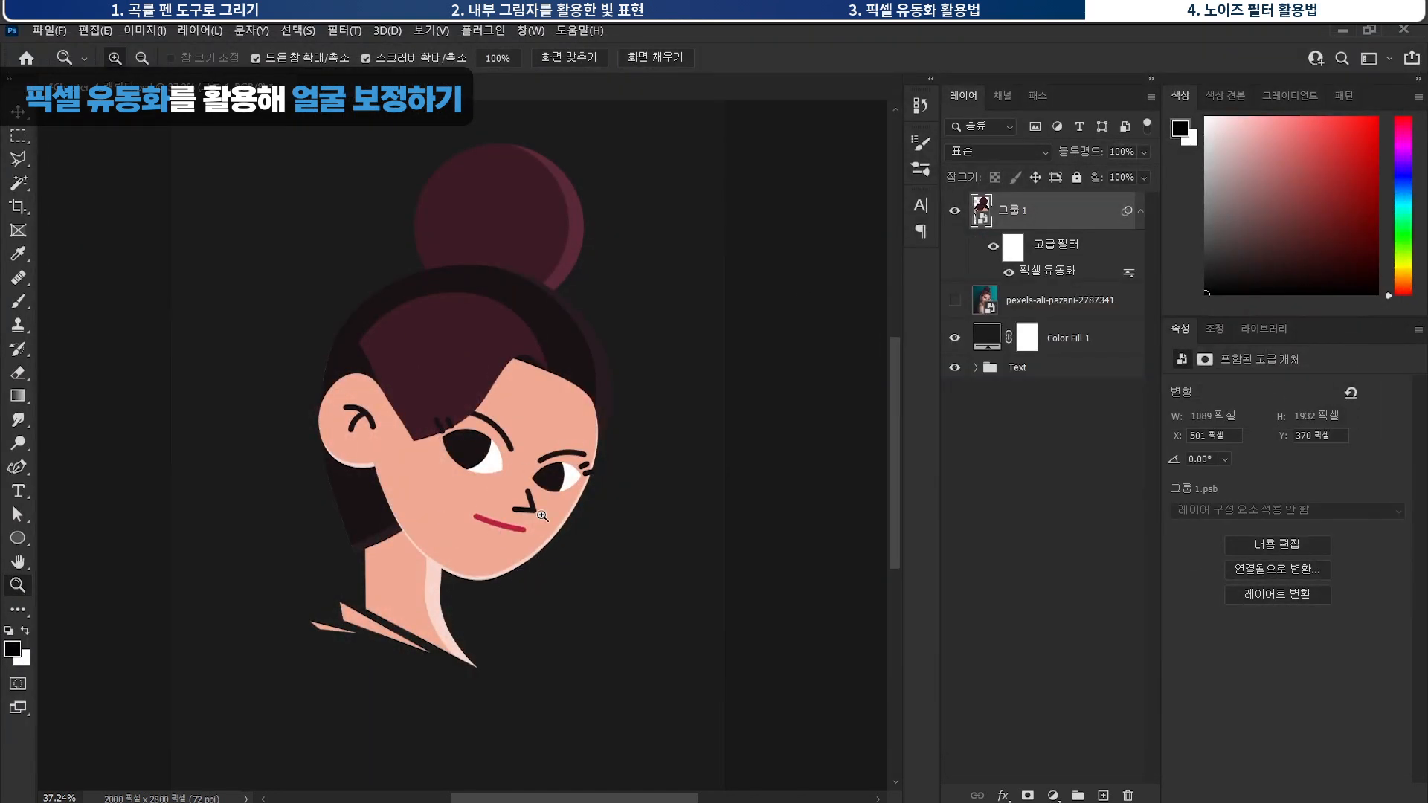
Move the Text group directly beneath the character layer and scale the character down to about 924 × 1644 px inside the arch.
left_click(1019, 371)
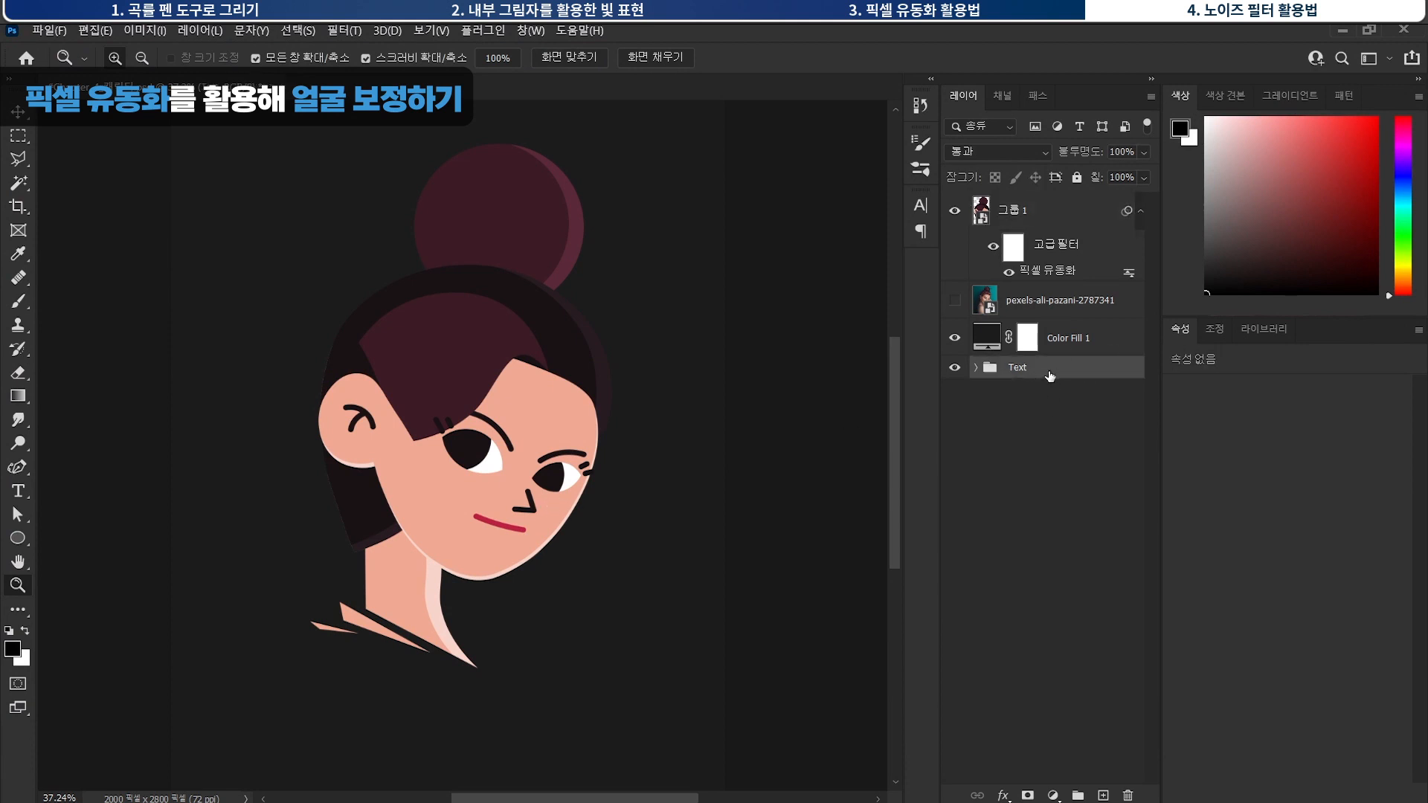
left_click_drag(1050, 376, 1038, 303)
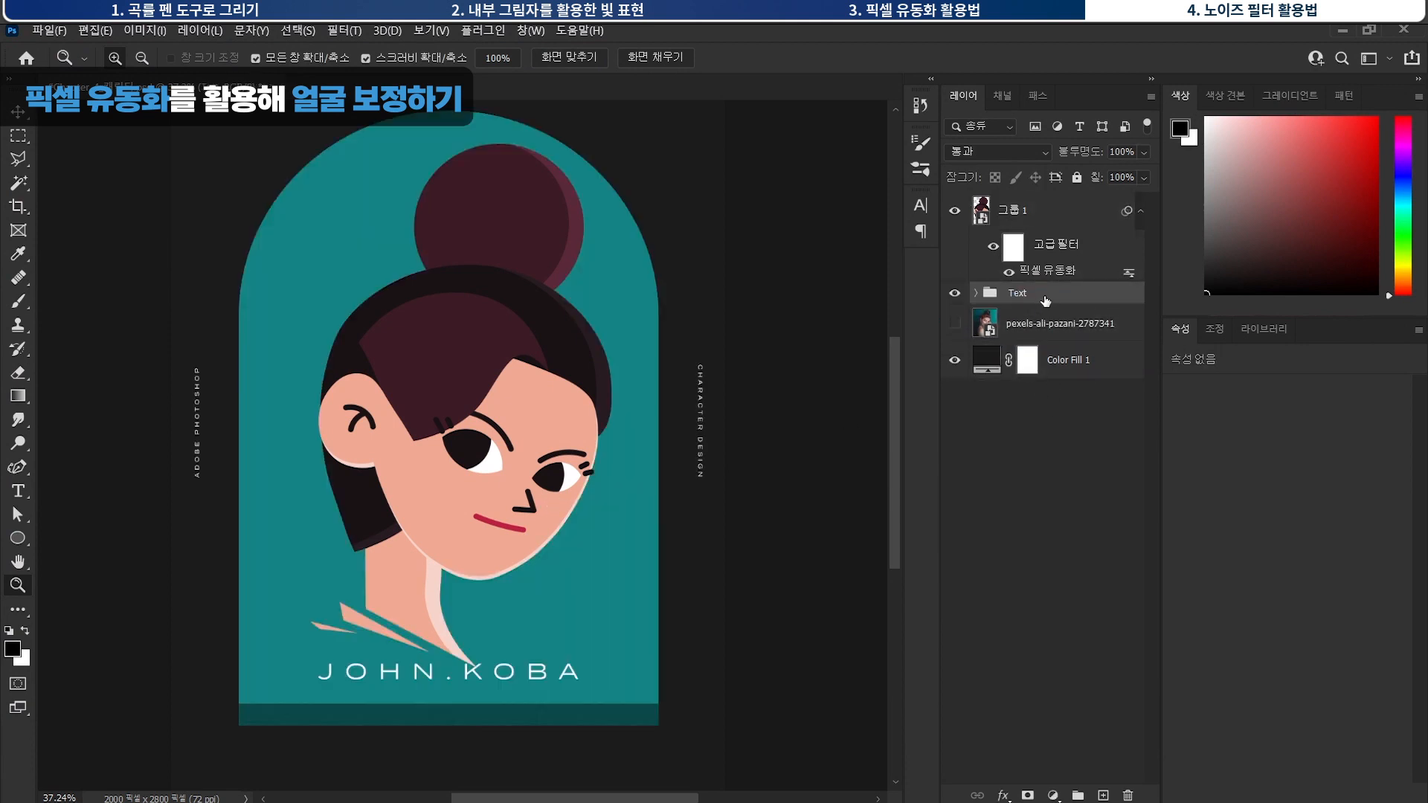
left_click(1022, 214)
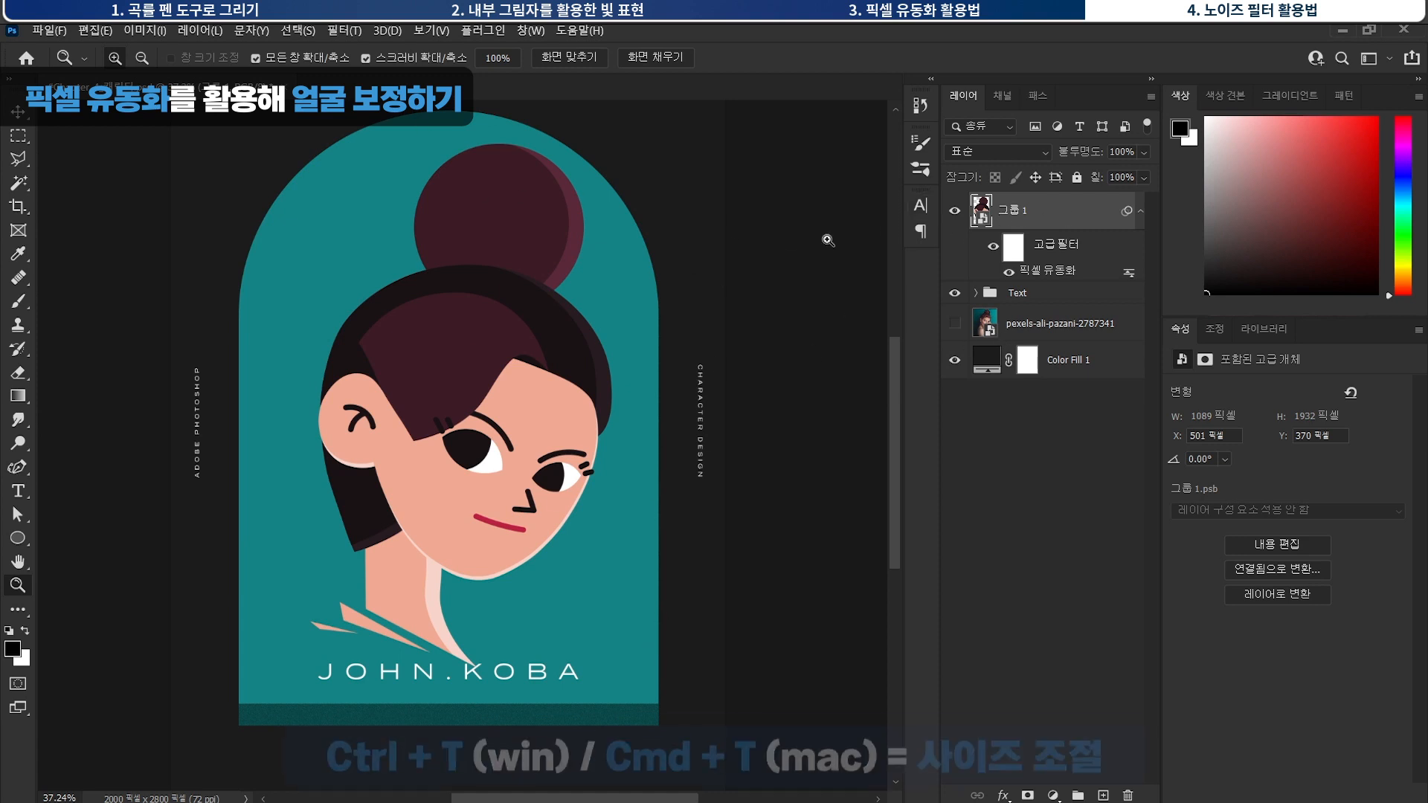
key("ctrl+t")
left_click_drag(614, 144, 590, 182)
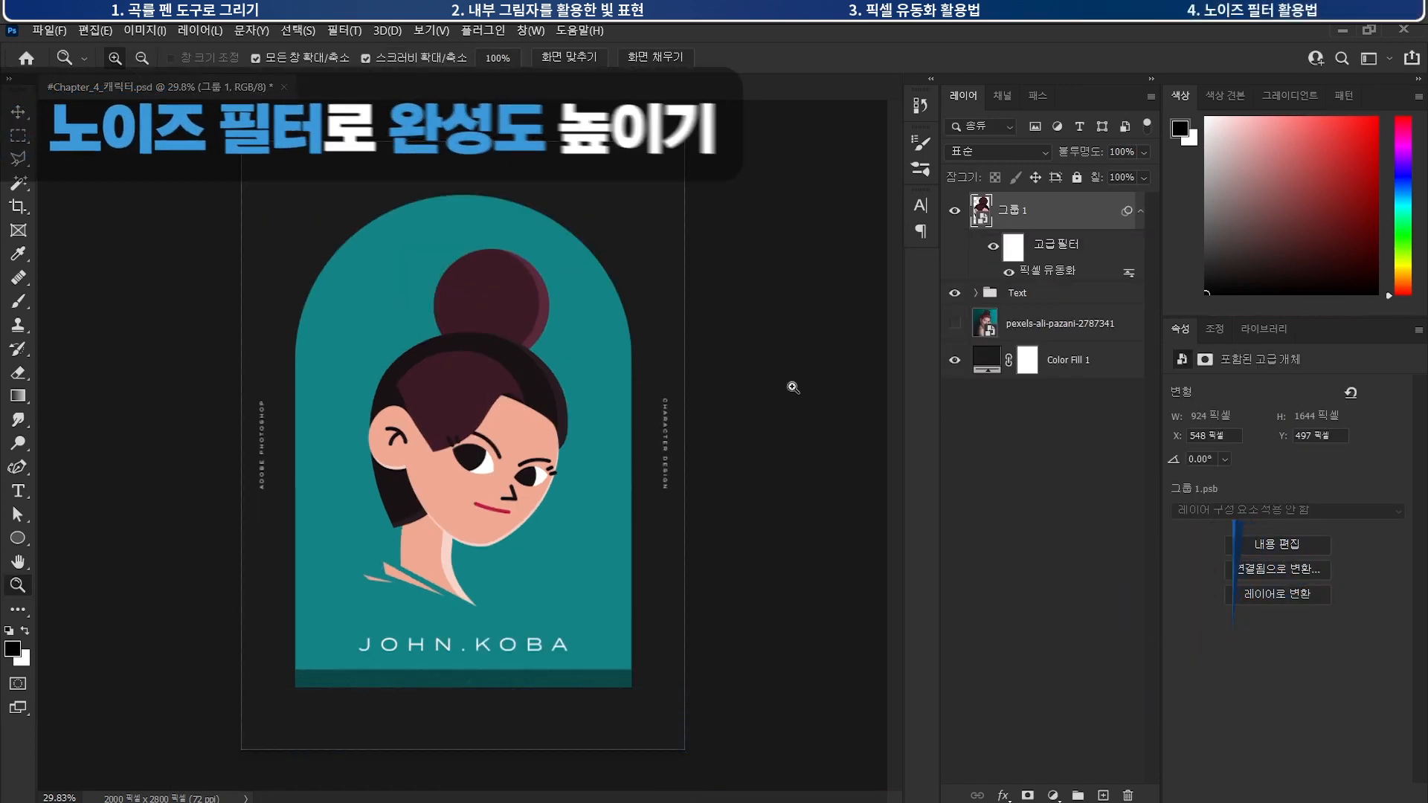
Add a new layer above the character and fill it with the white background colour.
left_click(1105, 795)
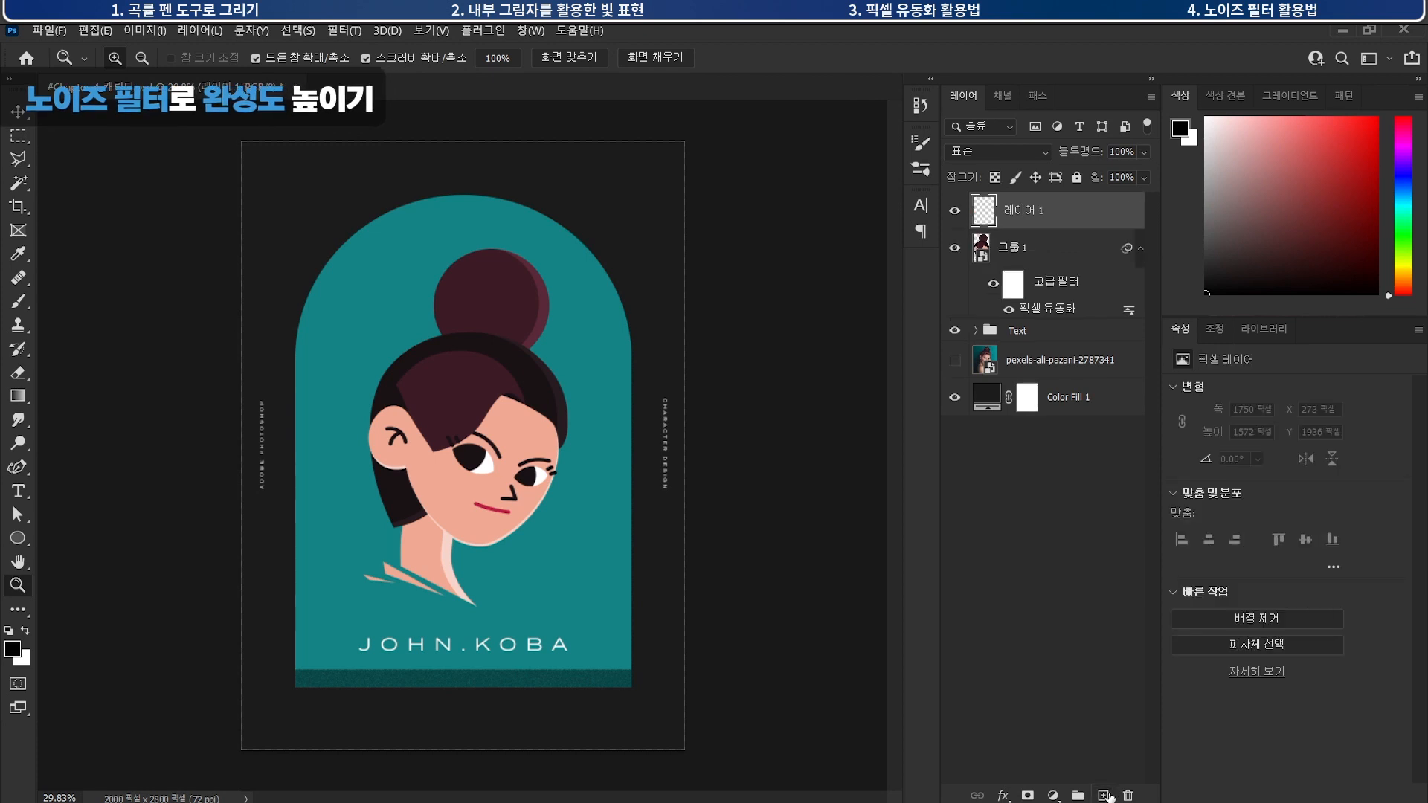
left_click(25, 657)
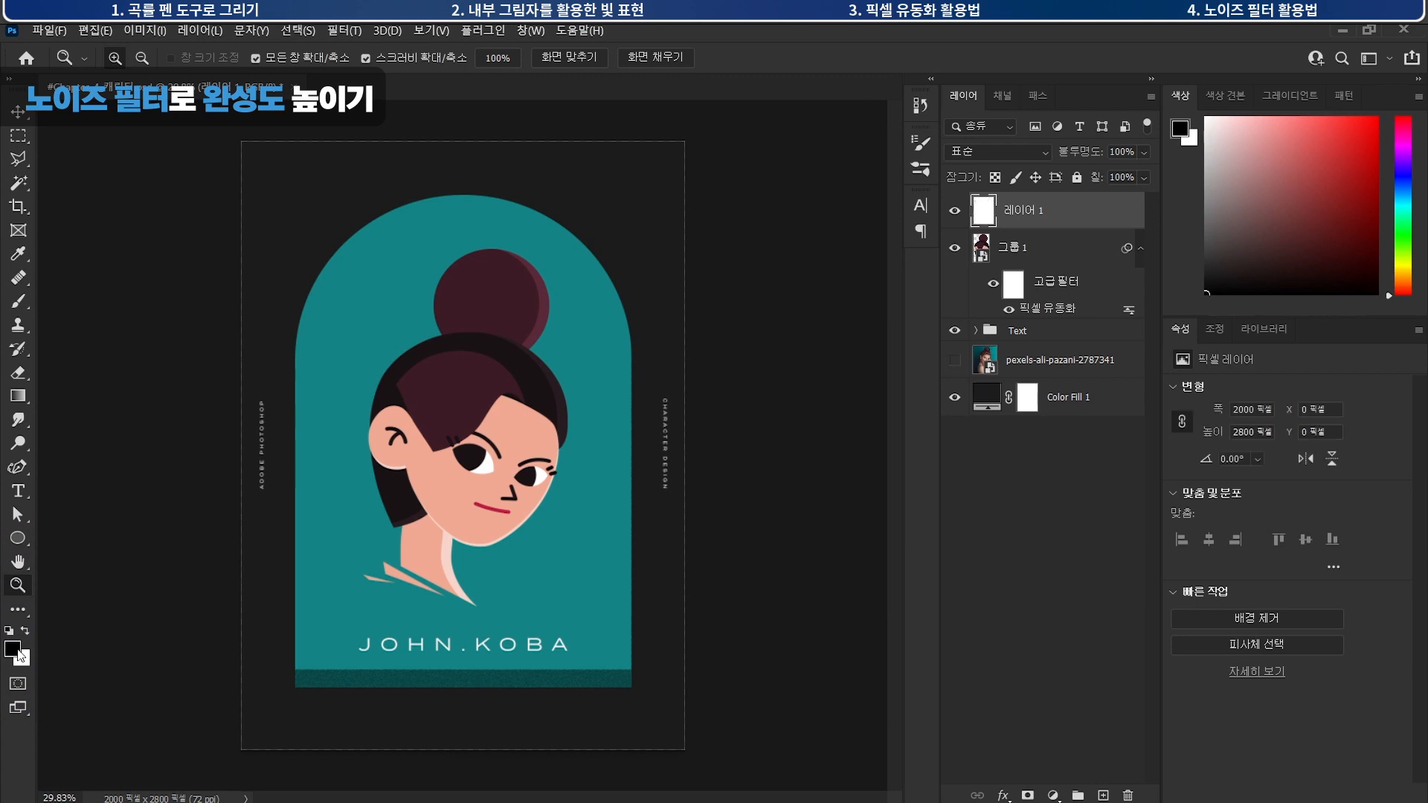
key("ctrl+BackSpace")
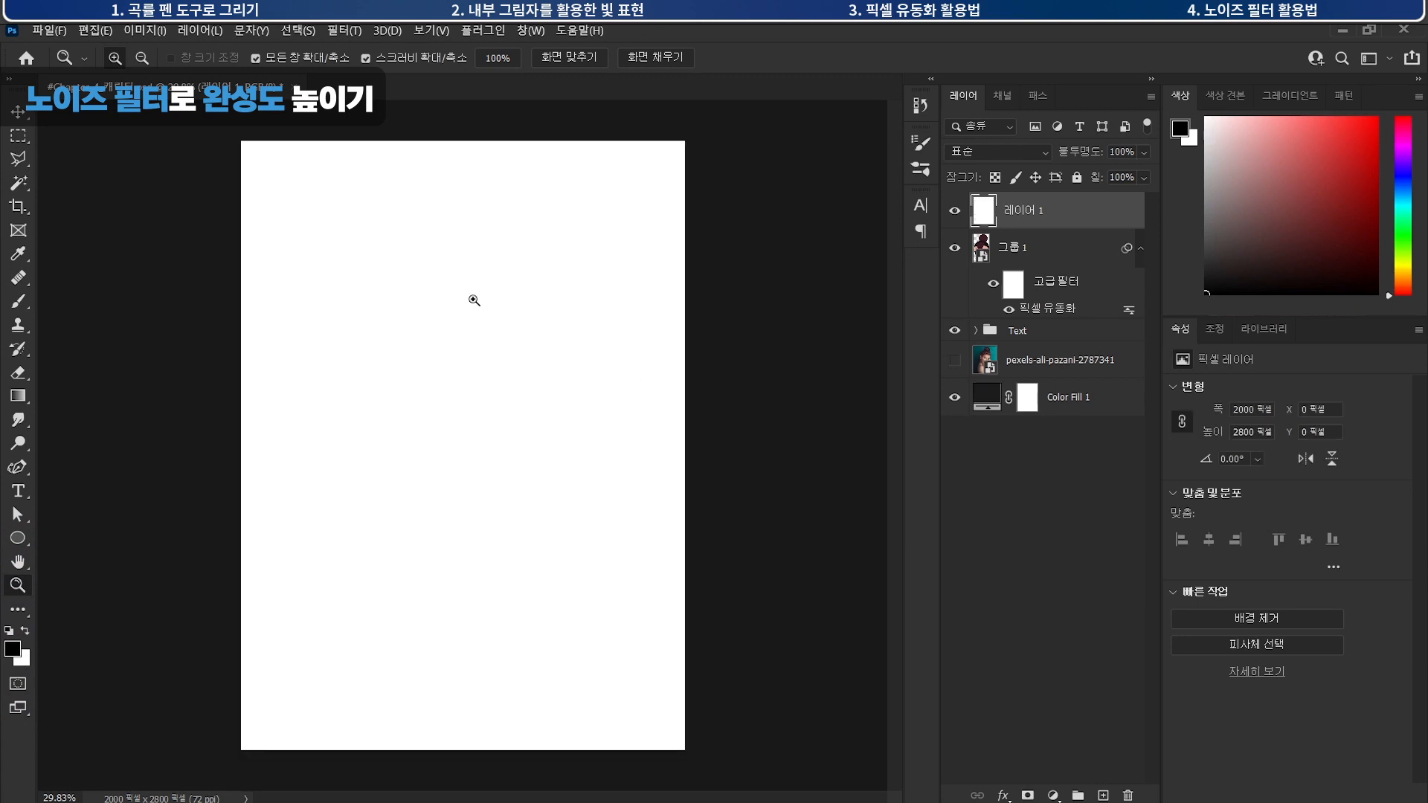
Apply the Add Noise filter to the white layer with an amount of 25% and uniform distribution.
left_click(344, 31)
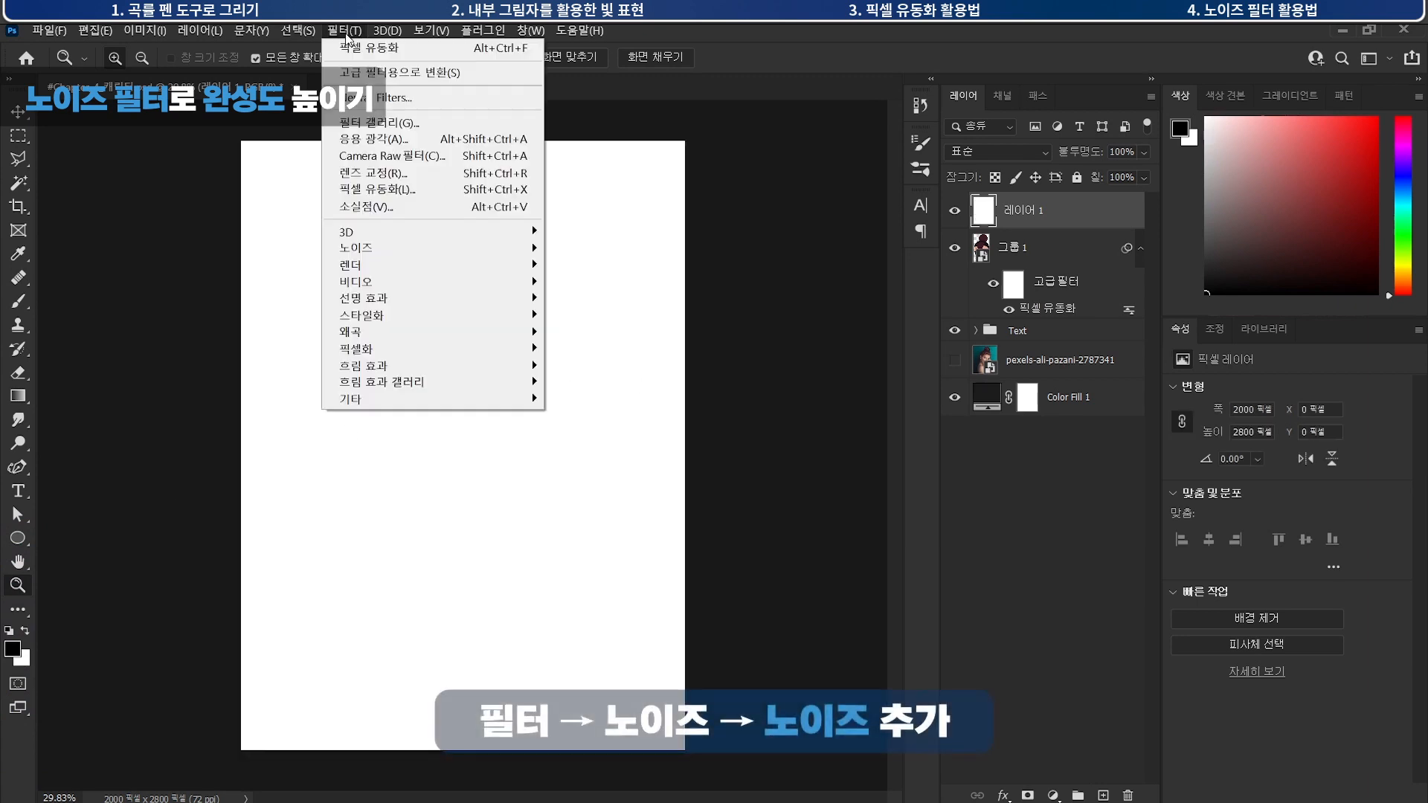
mouse_move(442, 250)
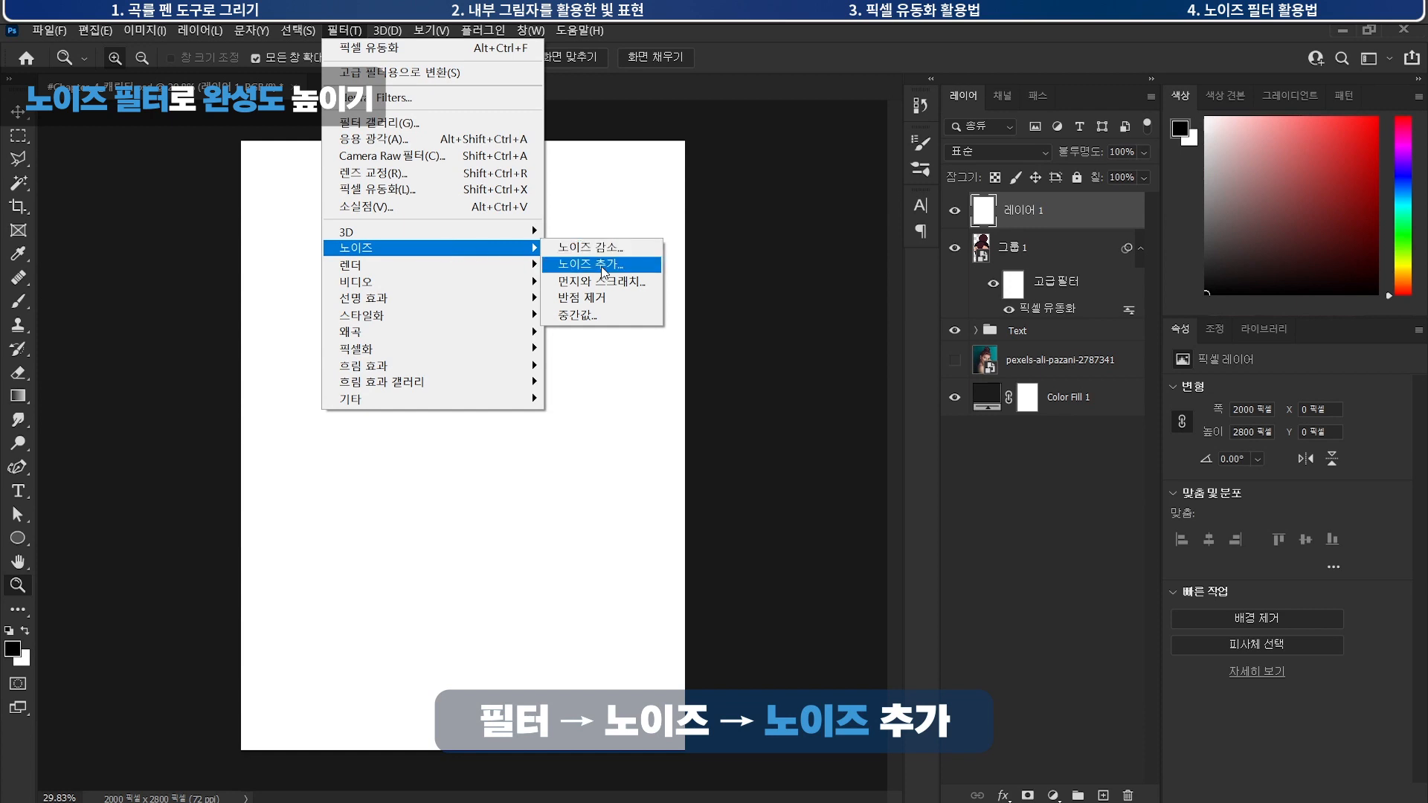
left_click(572, 262)
left_click_drag(567, 414, 606, 415)
left_click(644, 388)
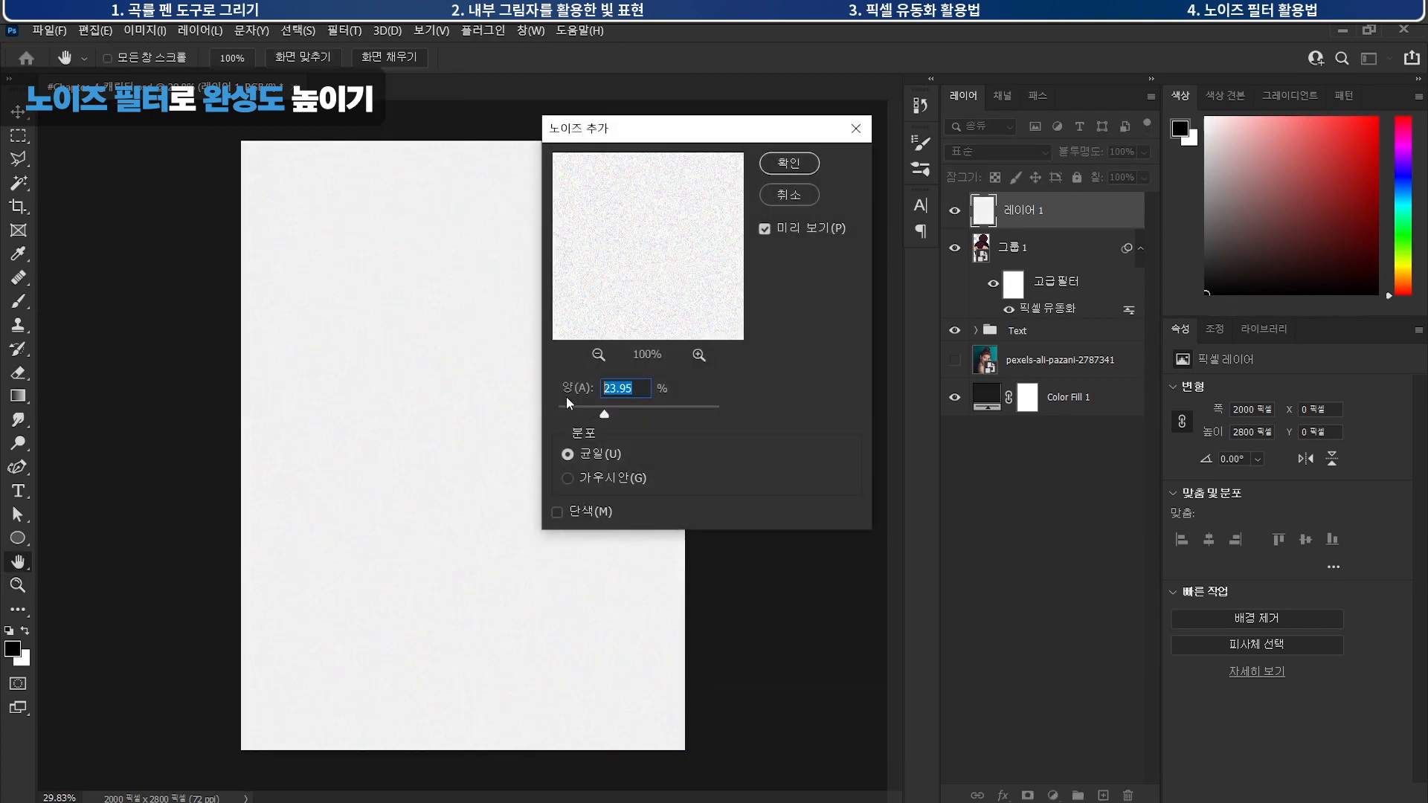
type("25")
left_click(781, 161)
Set the noise layer's blend mode to Color Burn and its opacity to 70%.
key("z")
left_click(980, 157)
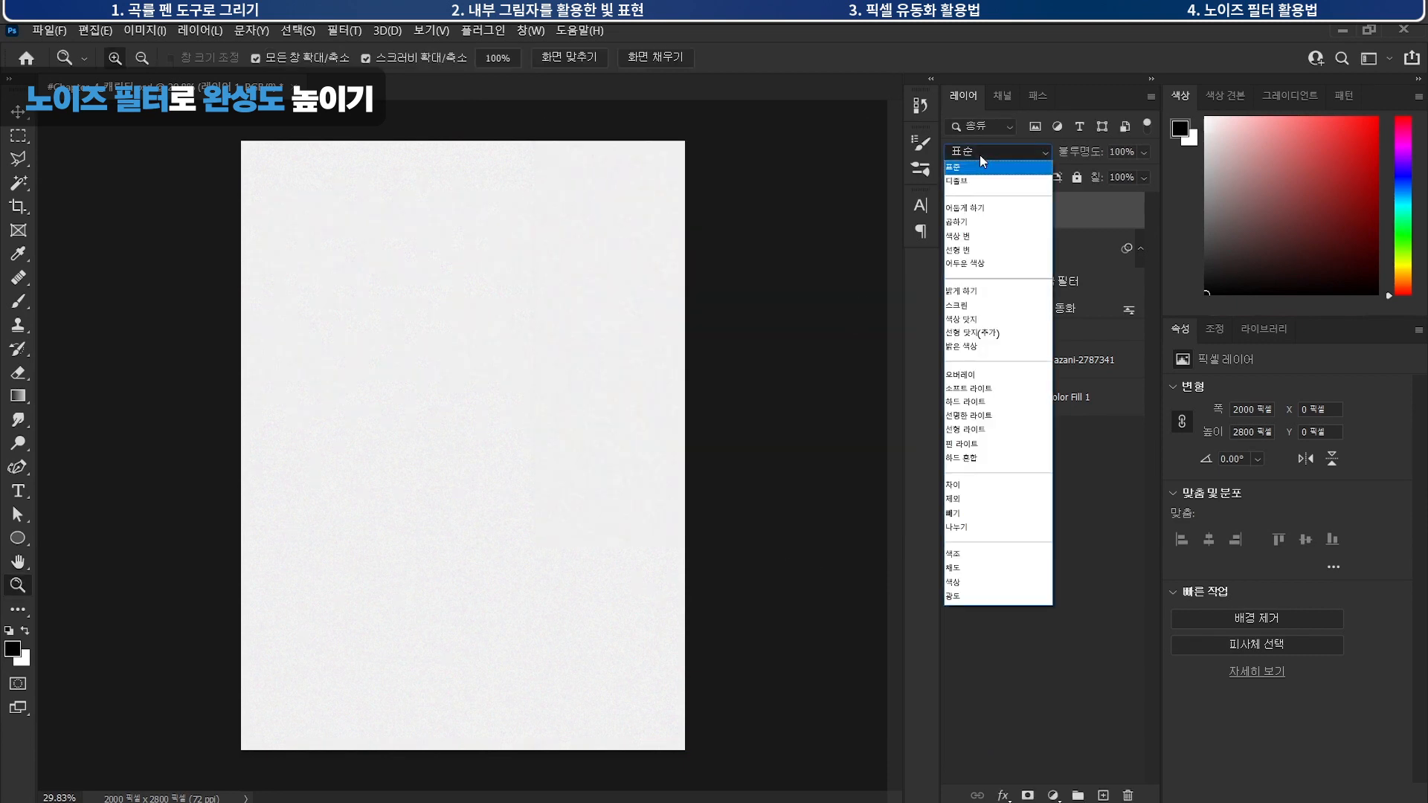
left_click(972, 237)
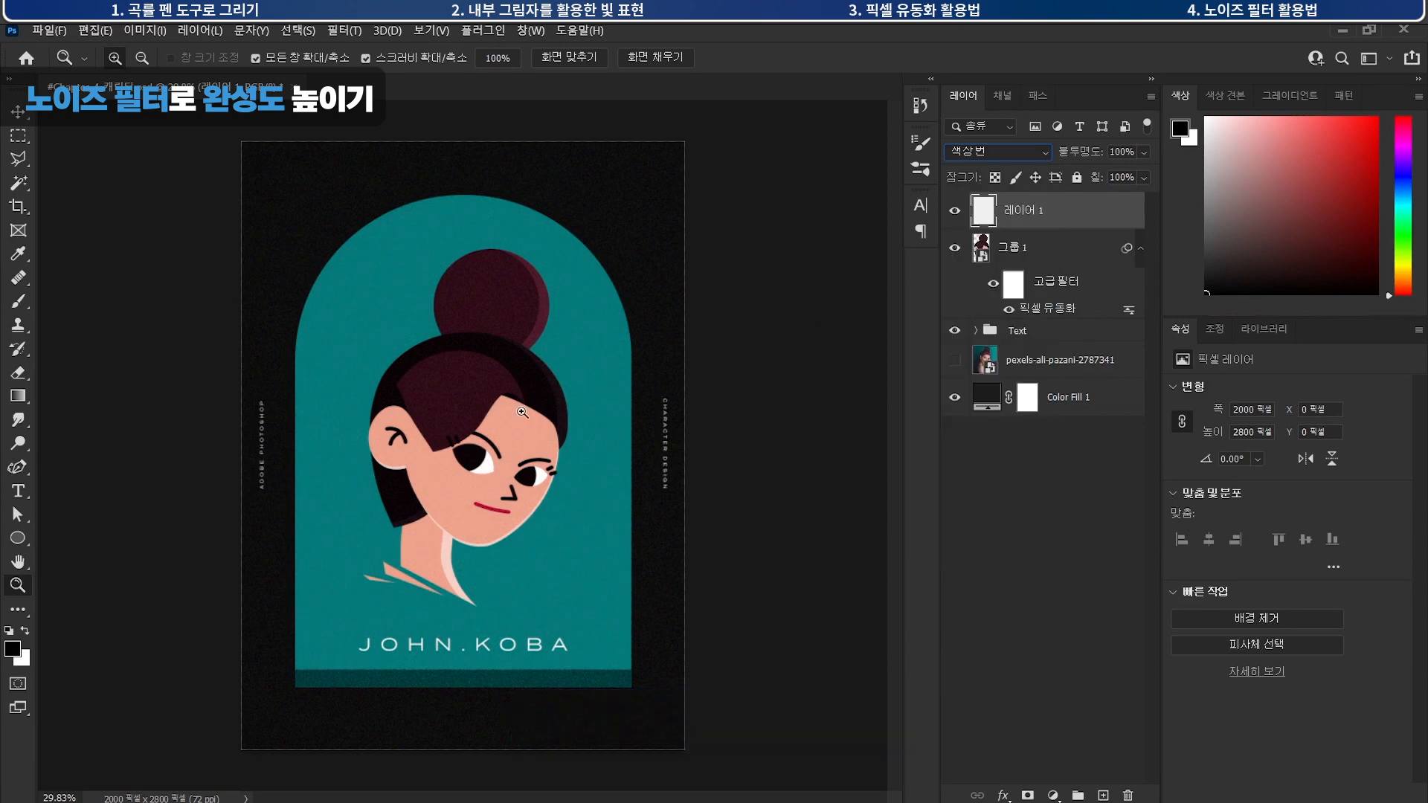
left_click_drag(469, 397, 542, 405)
left_click_drag(652, 377, 648, 376)
type("70")
key("Return")
key("ctrl+0")
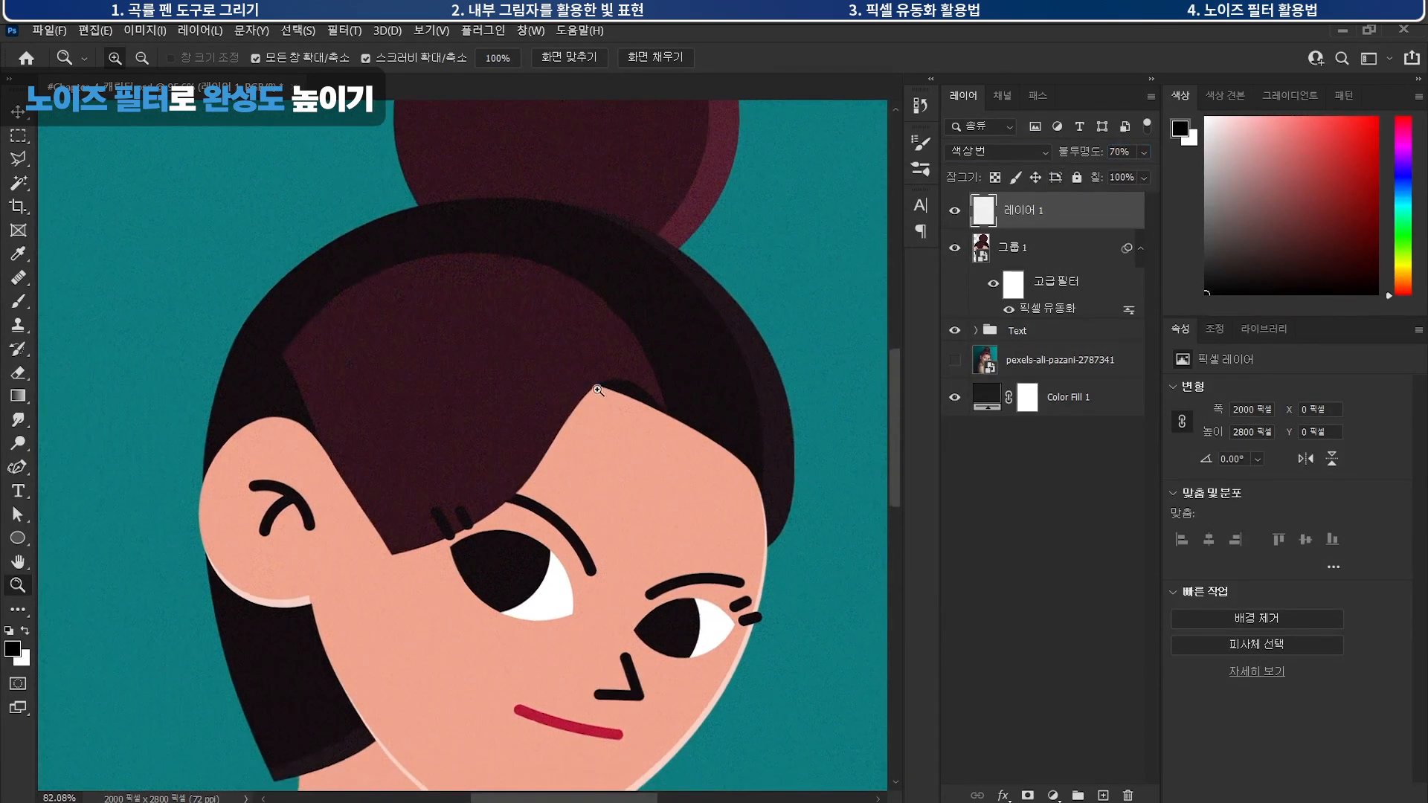
double_click(18, 585)
left_click_drag(599, 513, 529, 511)
left_click_drag(529, 511, 526, 457)
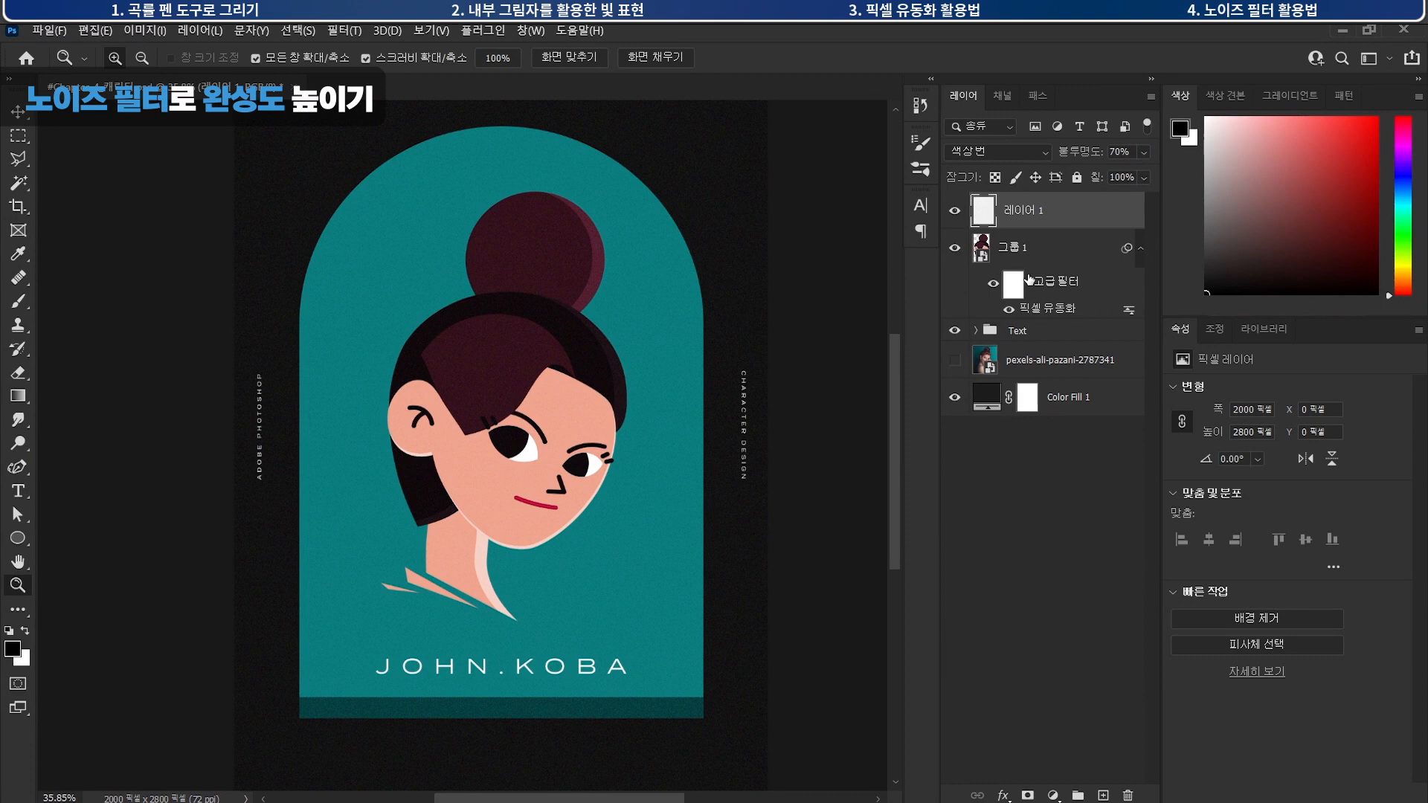
Reopen the Liquify filter on the character layer, refine the face with the Forward Warp tool at size 400, and apply it.
left_click(1025, 264)
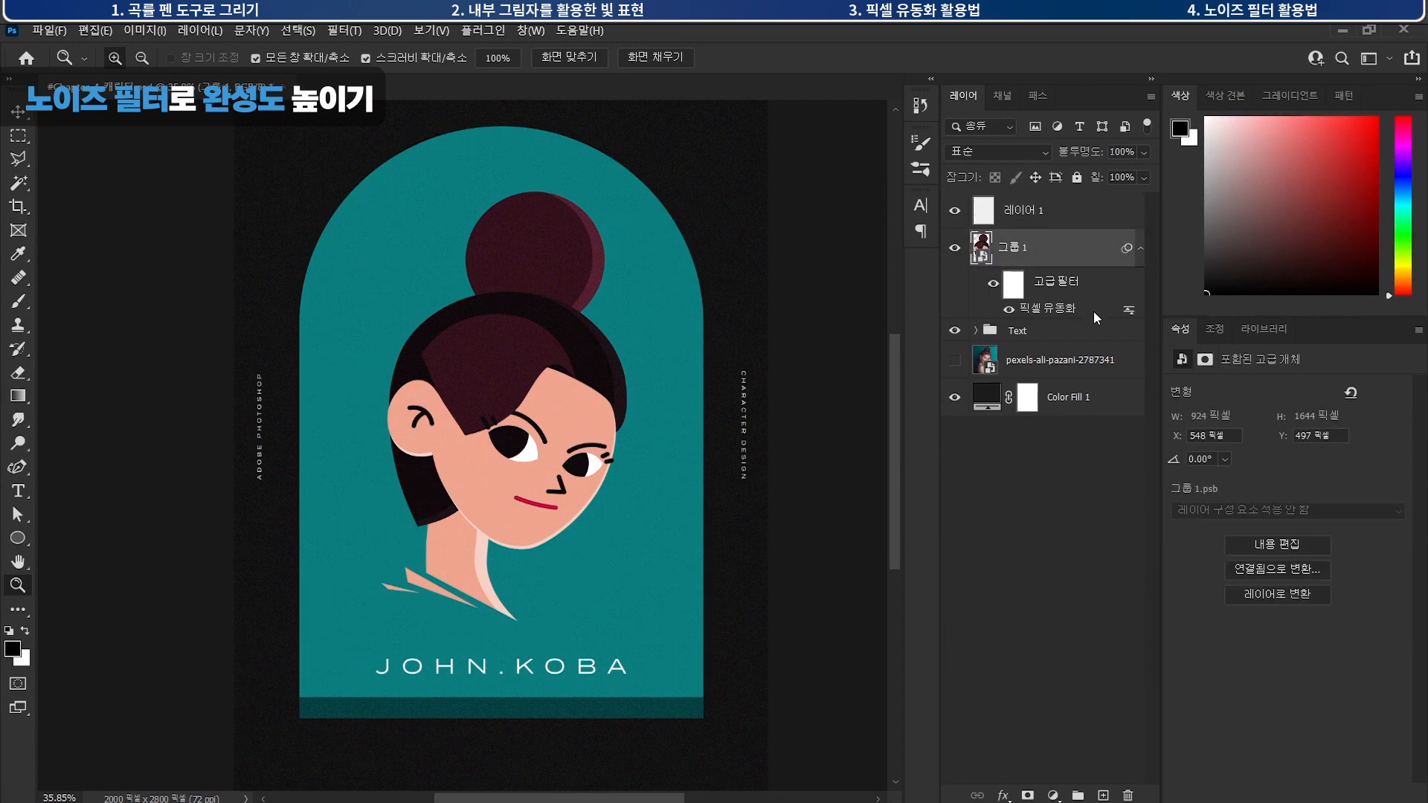
key("ctrl+shift+x")
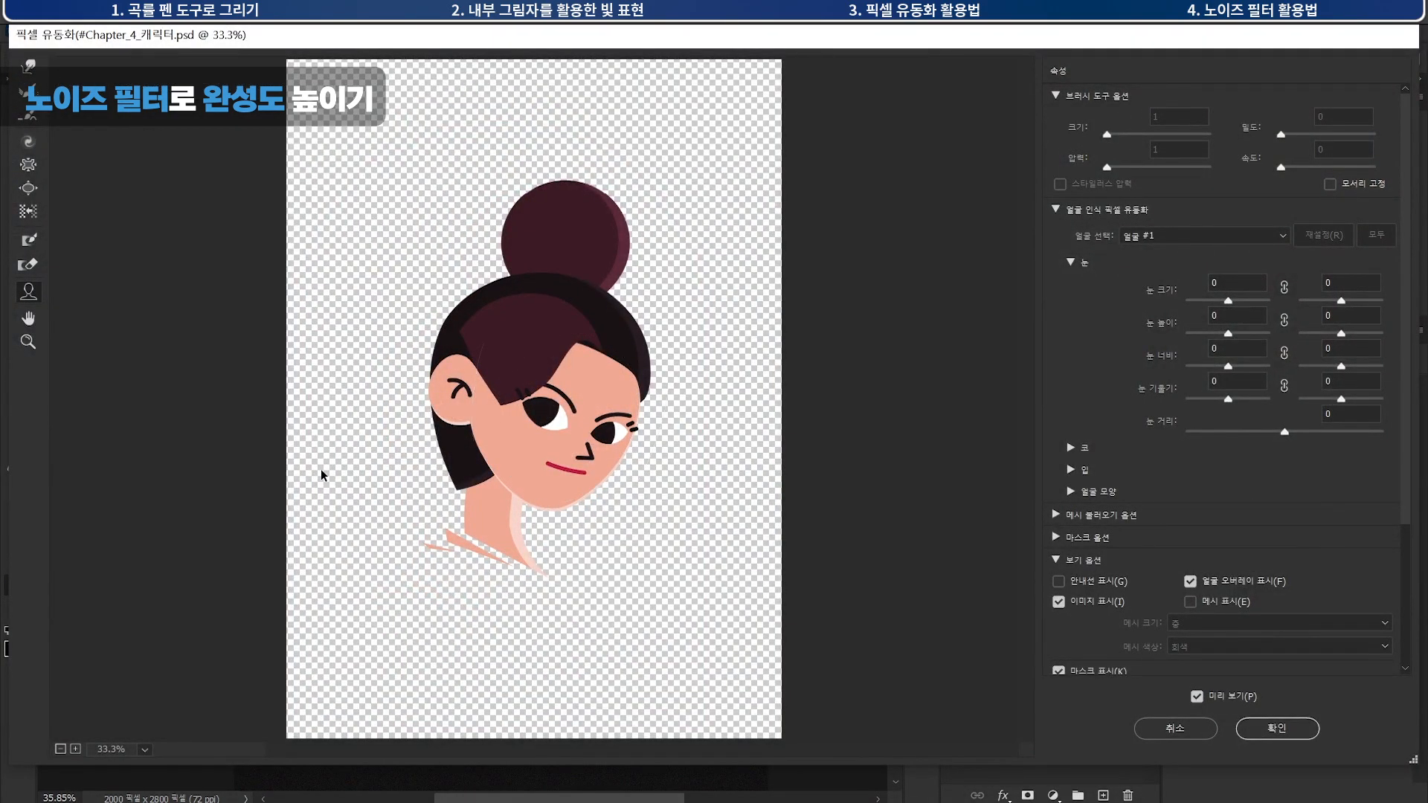
left_click(28, 67)
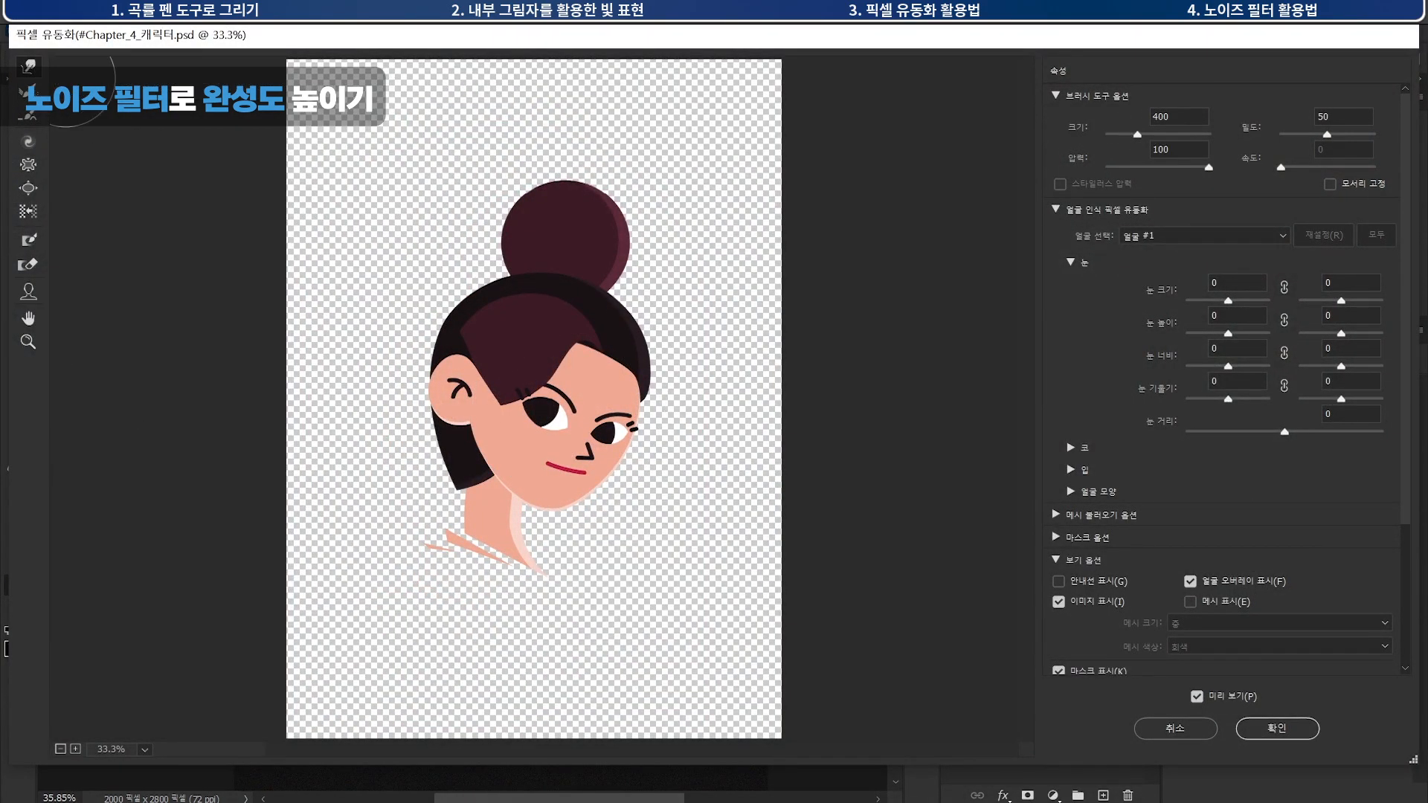
key("Return")
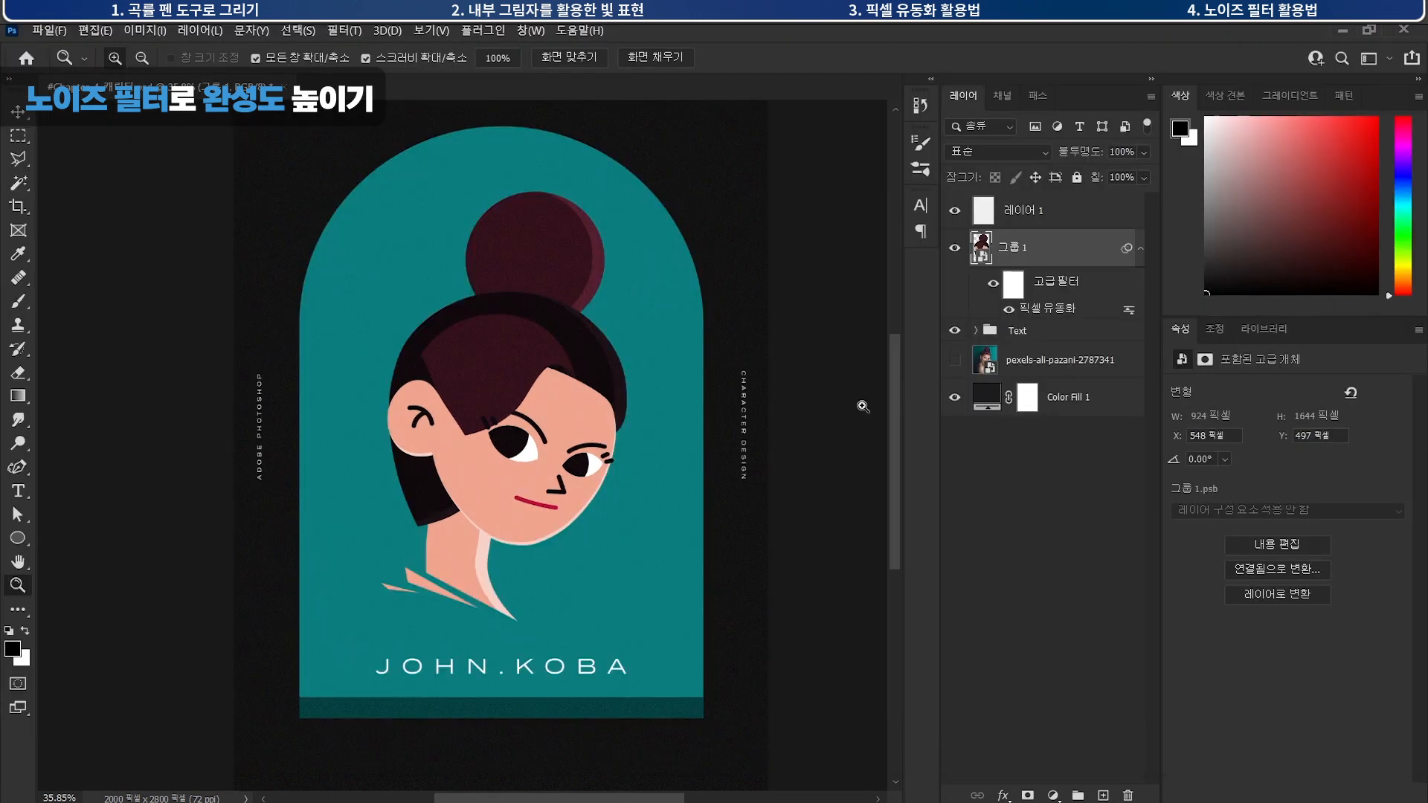